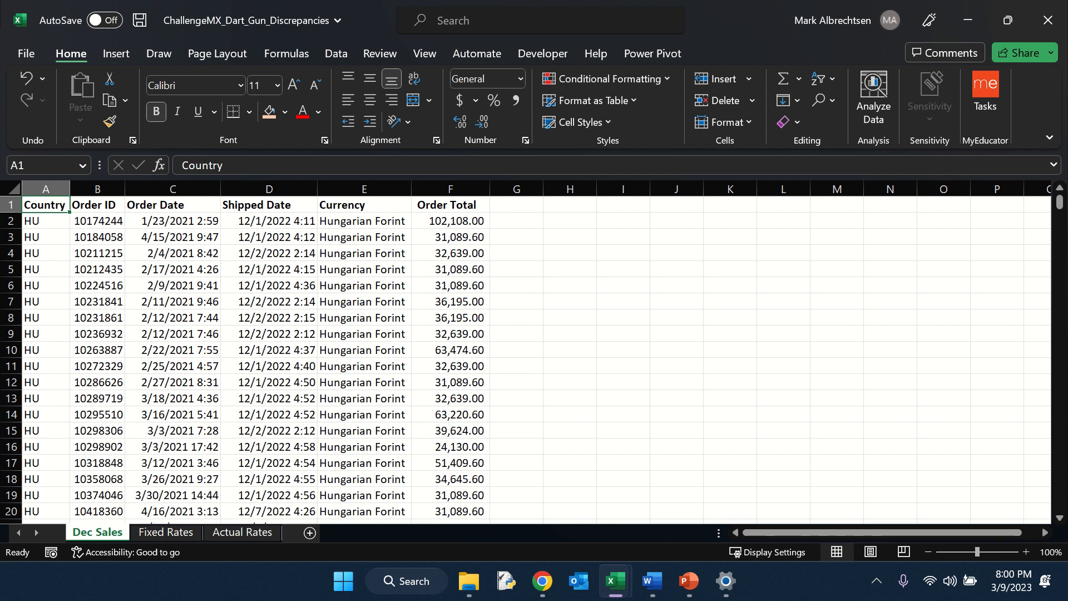
# Step: Add the column header 'Fixed Order Total USD' next to Order Total on the Dec Sales sheet
pyautogui.moveTo(615, 580)
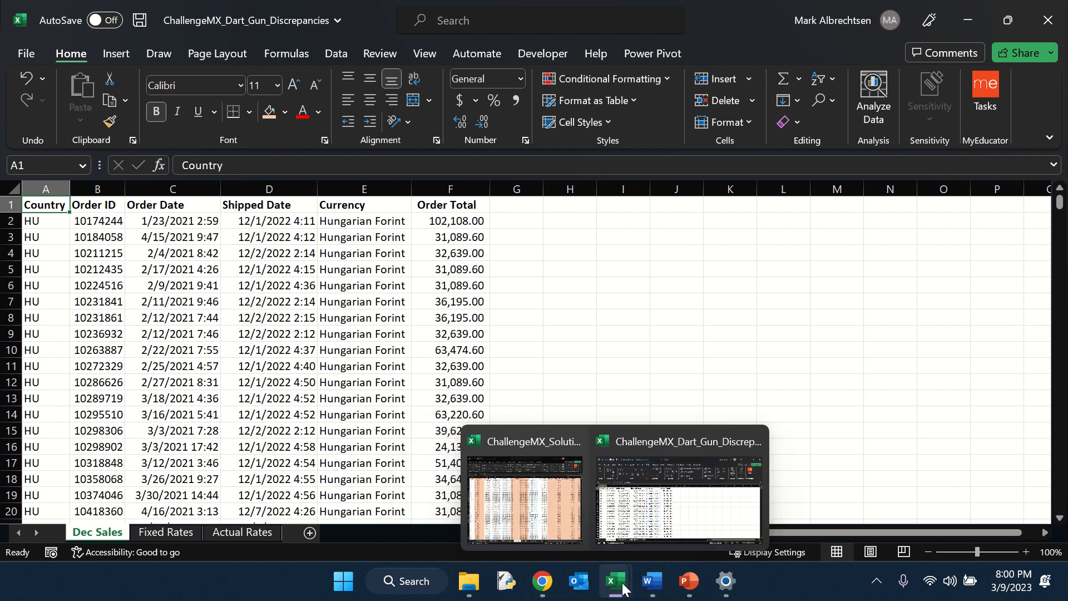
pyautogui.click(570, 501)
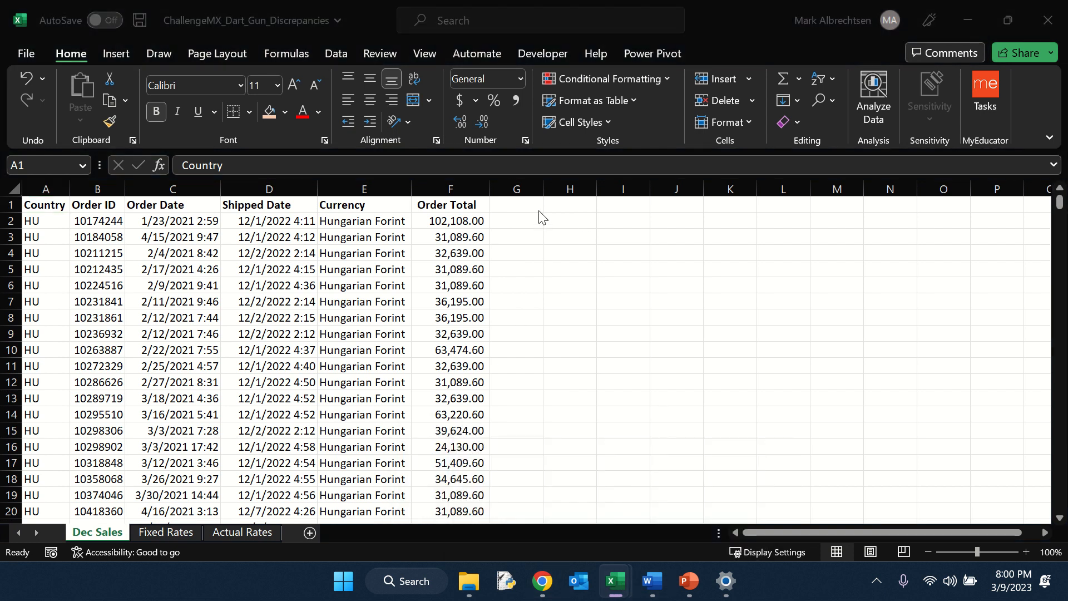
pyautogui.click(523, 208)
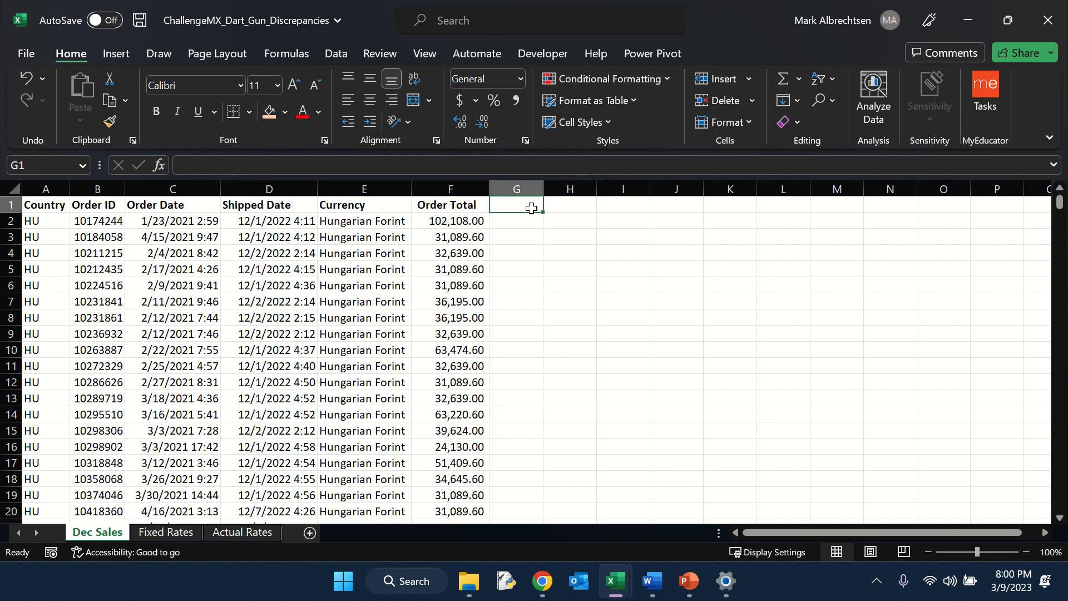
pyautogui.write('Fii')
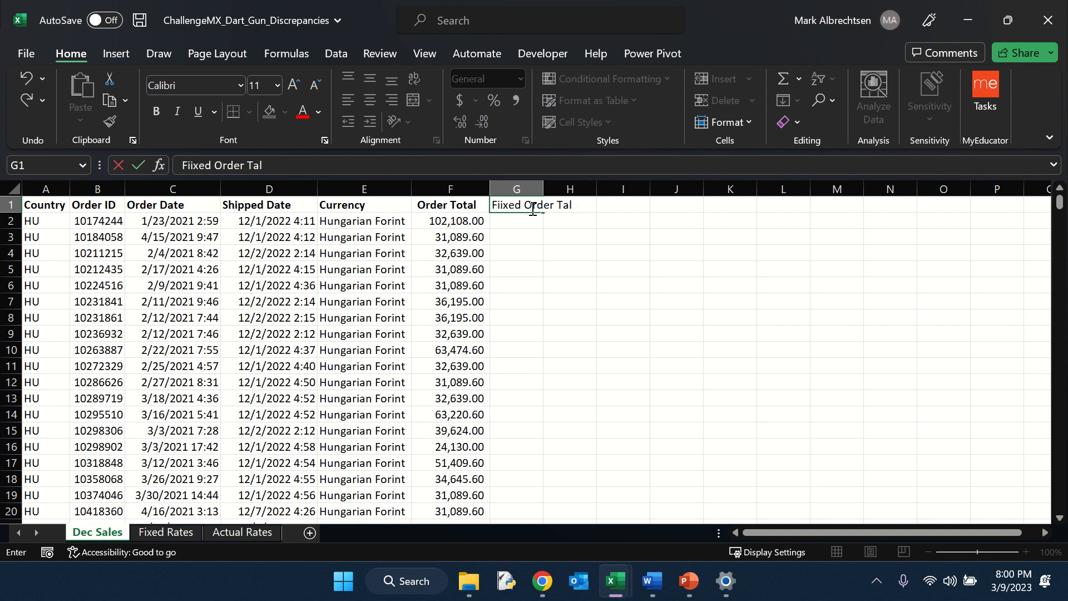
pyautogui.write('xed Order Ta')
pyautogui.write('tal USD')
pyautogui.press('Left')
pyautogui.press('Right')
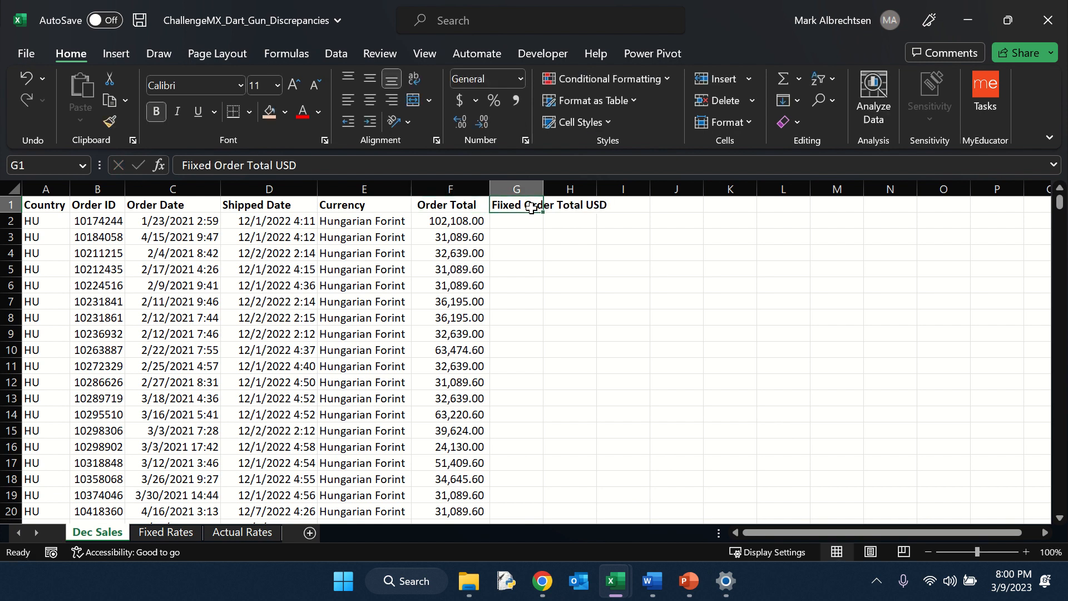
pyautogui.click(191, 161)
pyautogui.press('BackSpace')
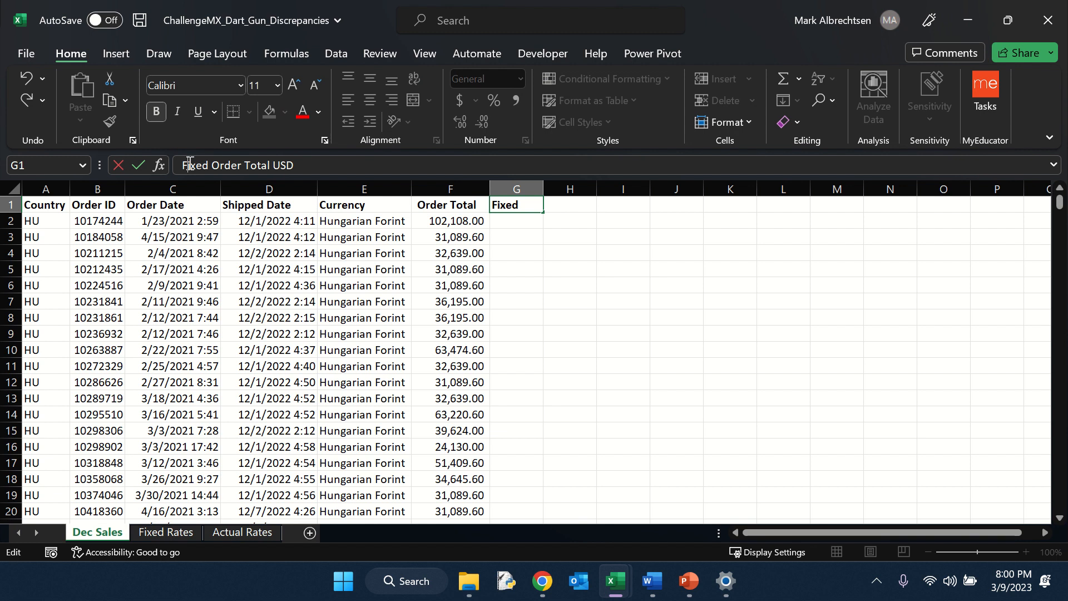
pyautogui.press('Return')
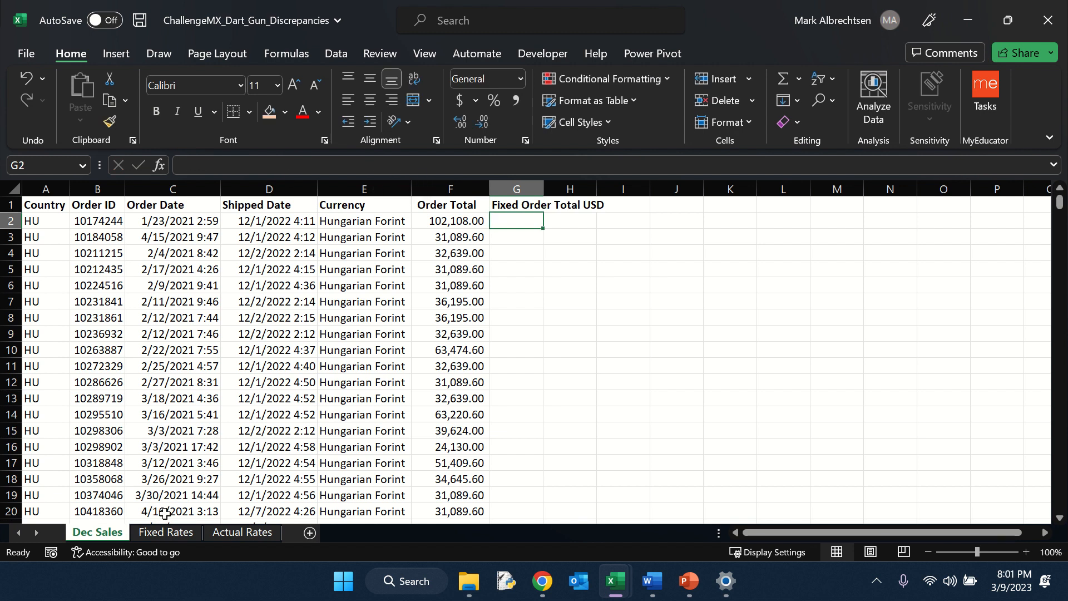
# Step: Review the exchange-rate column on the Fixed Rates sheet against the Dec Sales data
pyautogui.click(178, 532)
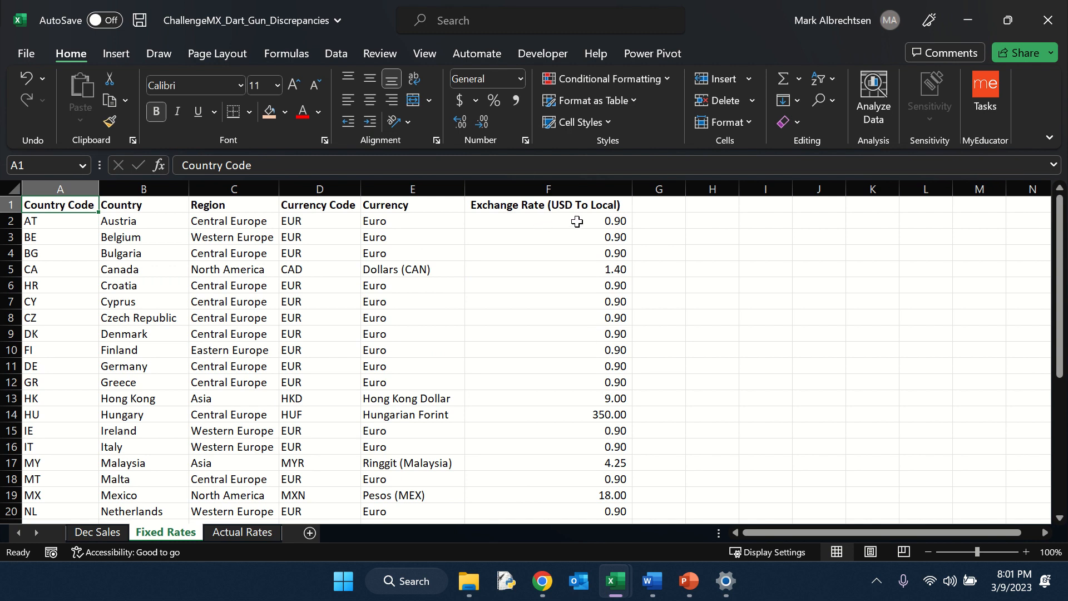
pyautogui.click(556, 189)
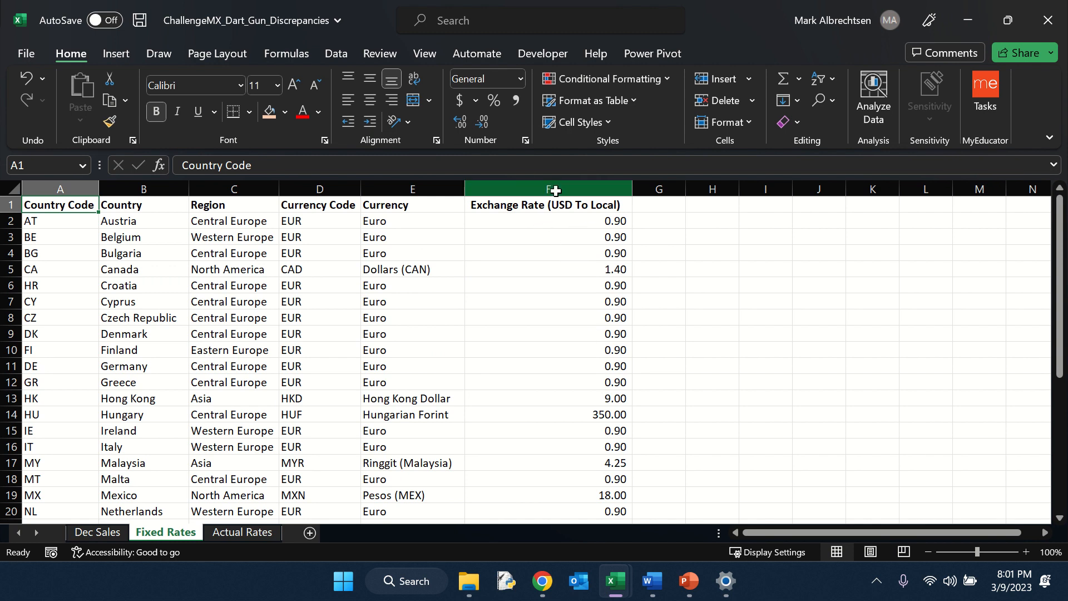
pyautogui.click(570, 225)
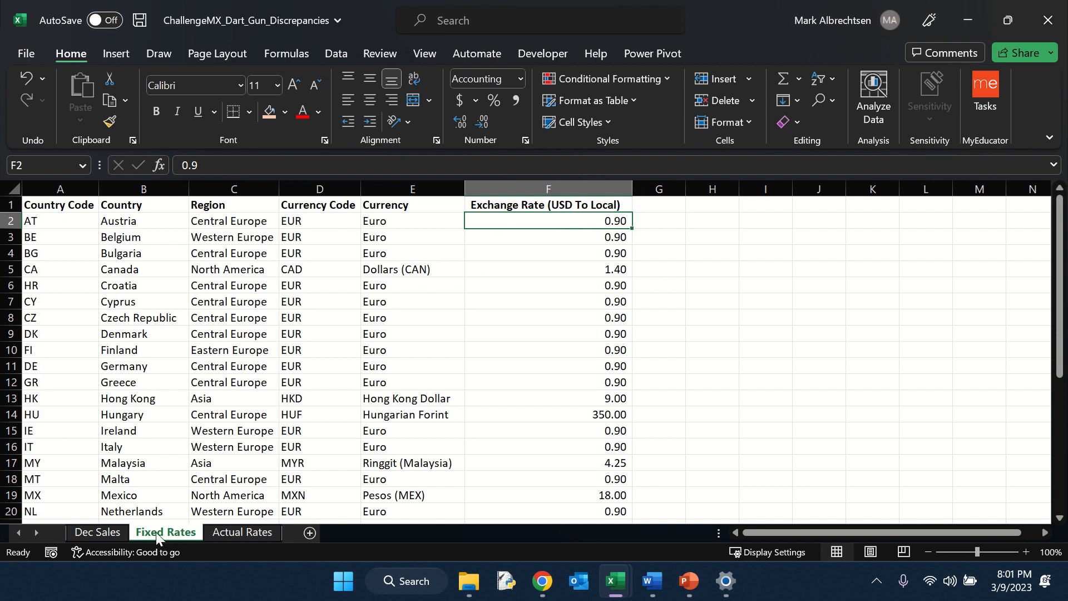
pyautogui.click(113, 531)
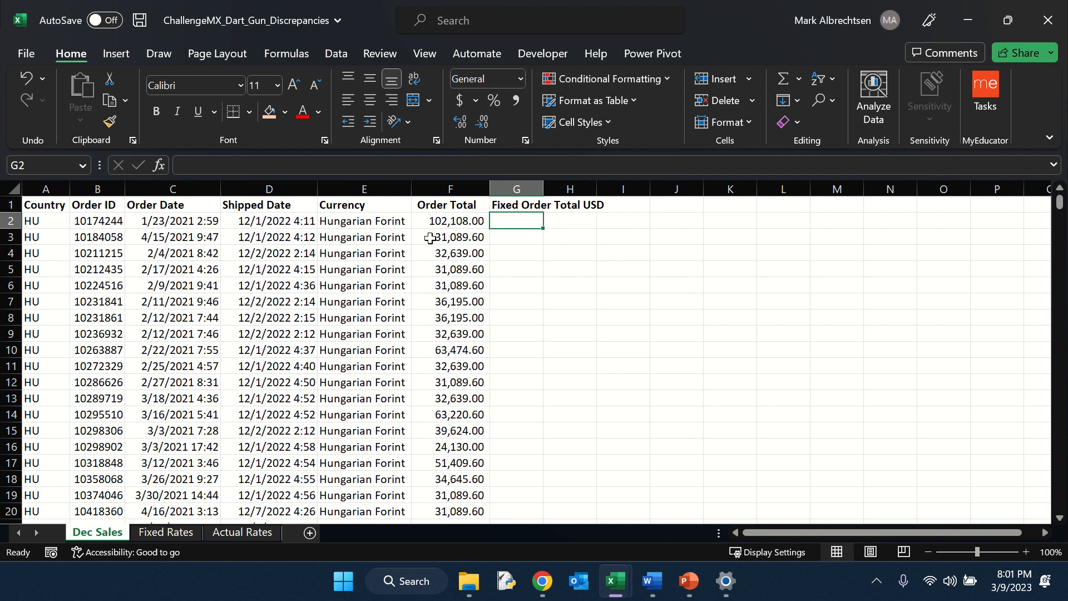
pyautogui.click(175, 531)
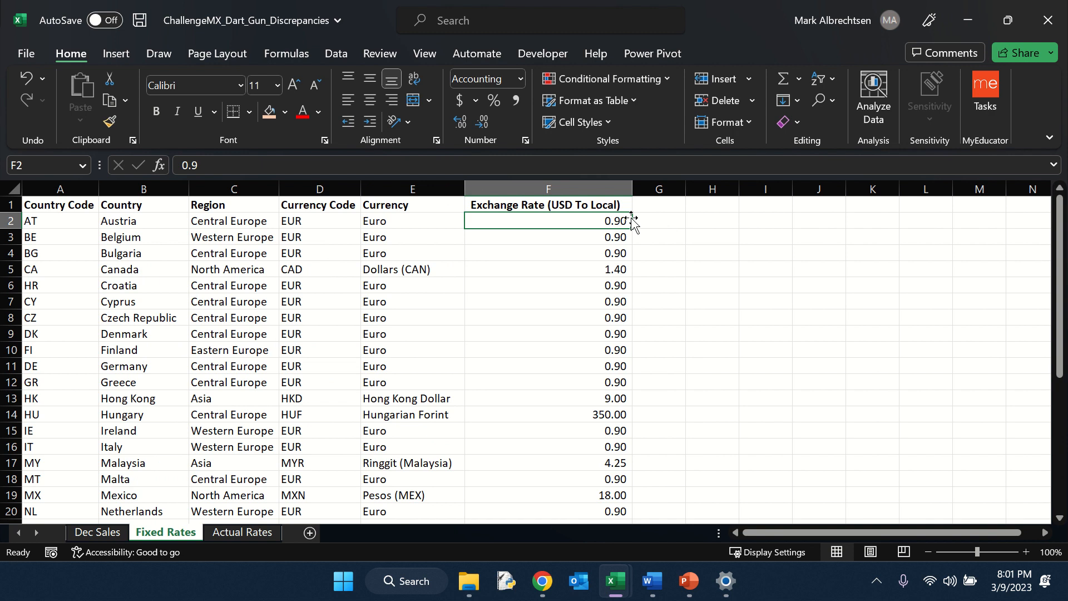
pyautogui.click(97, 532)
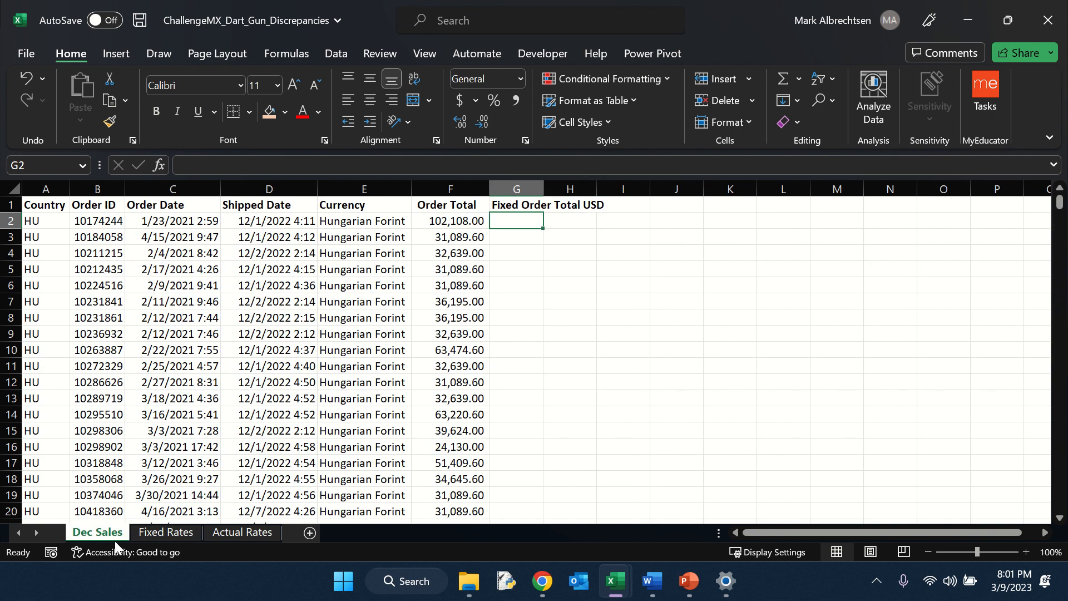
# Step: Enter =F2/XLOOKUP(E2,'Fixed Rates'!E:E,'Fixed Rates'!F:F) under Fixed Order Total USD and fill it down the column
pyautogui.click(365, 188)
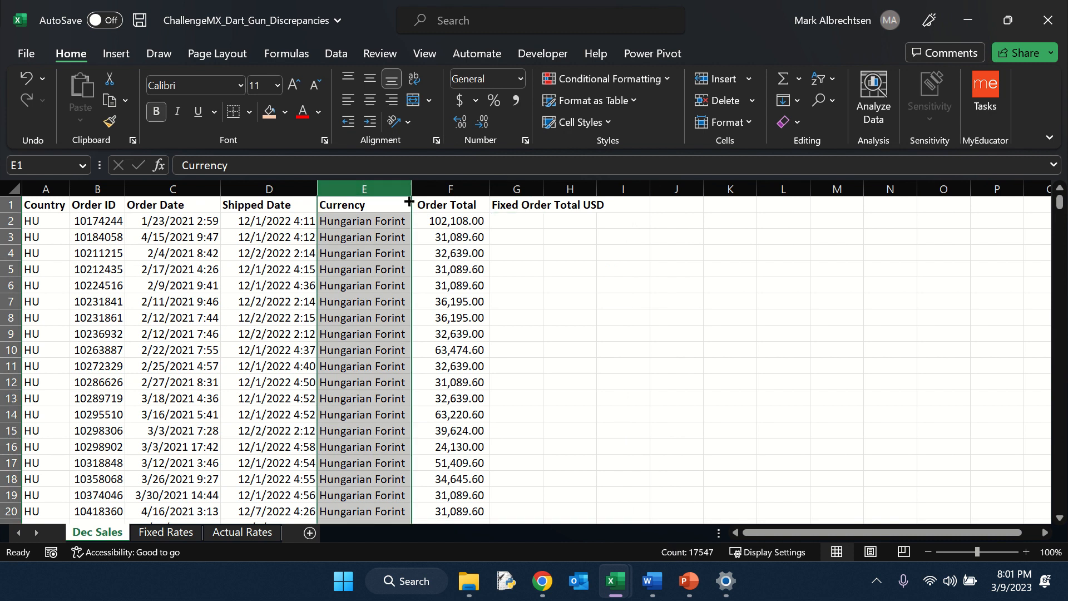
pyautogui.click(535, 222)
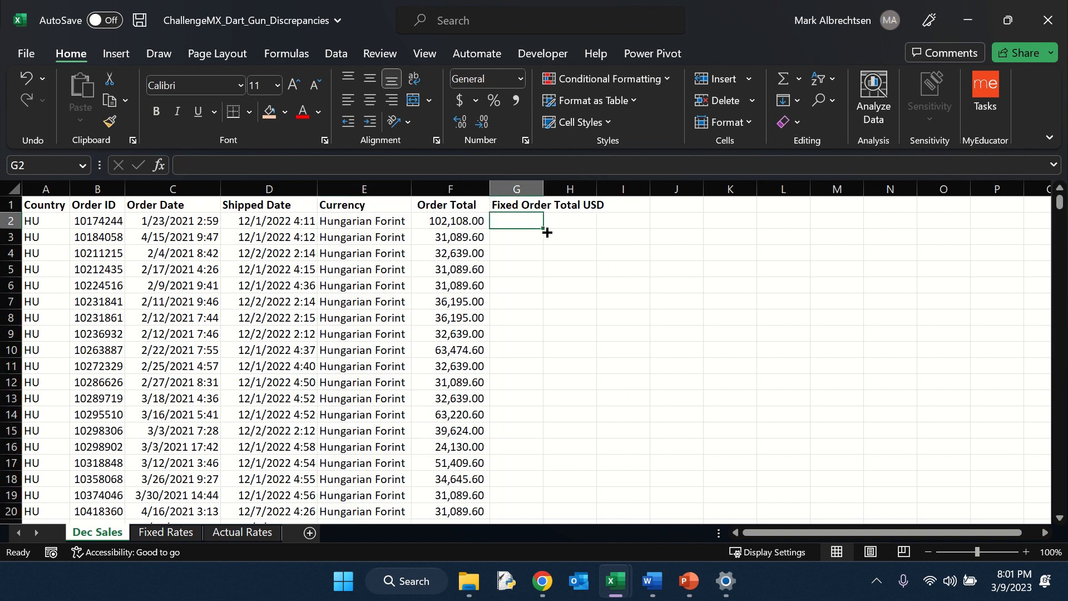
pyautogui.write('=')
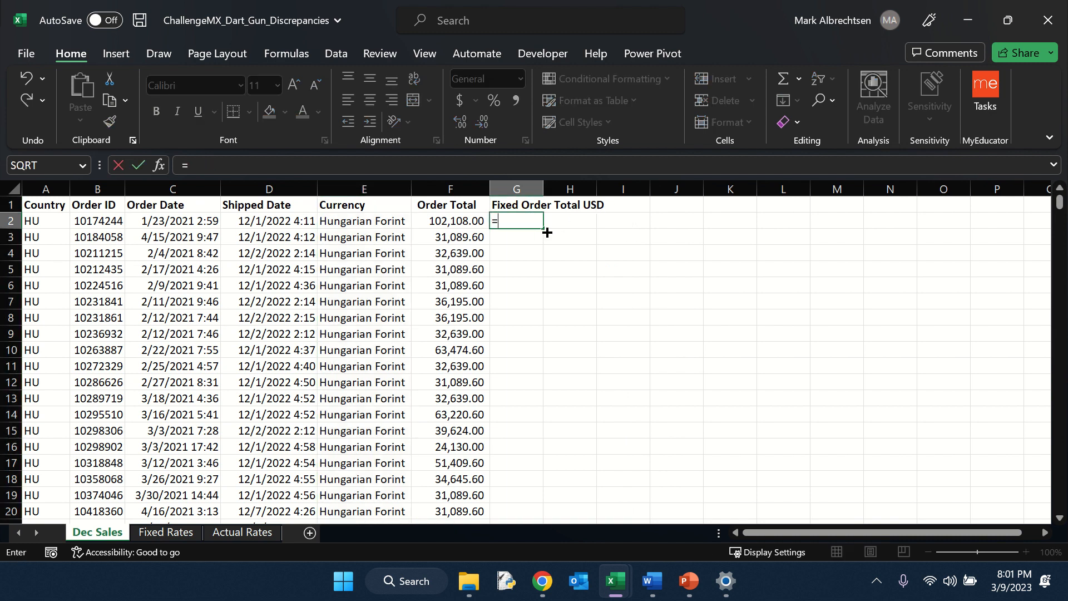
pyautogui.press('Left')
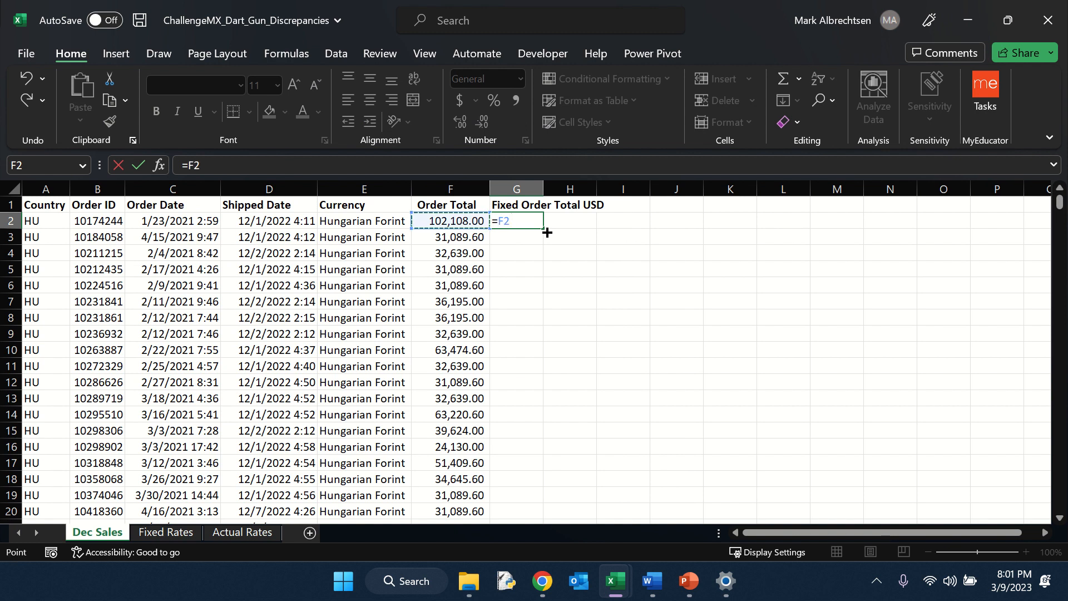
pyautogui.write('/')
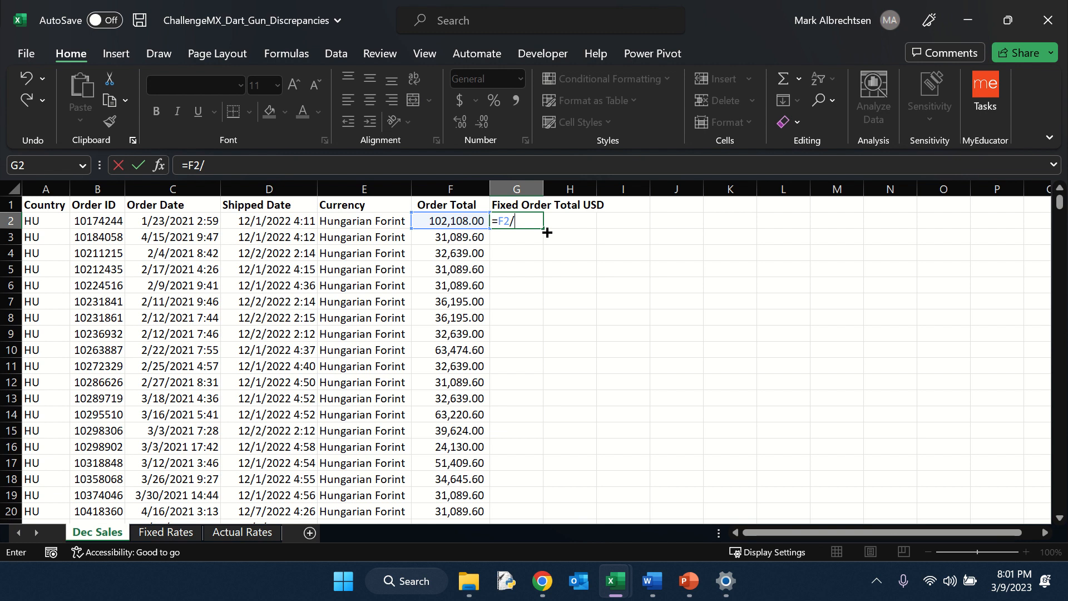
pyautogui.write('xloo')
pyautogui.press('Tab')
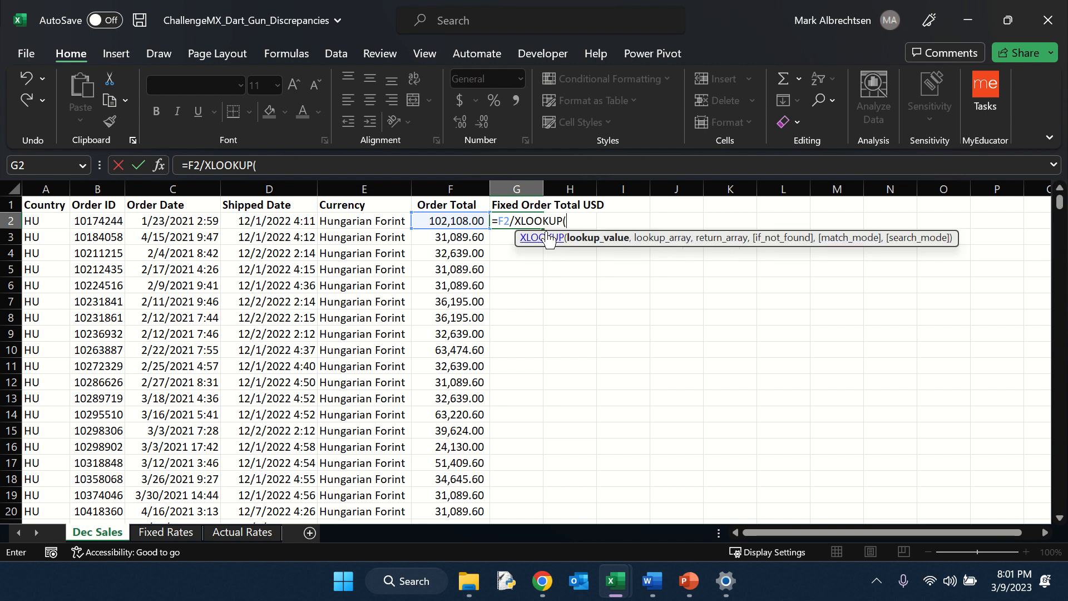
pyautogui.press('Left')
pyautogui.press('Left')
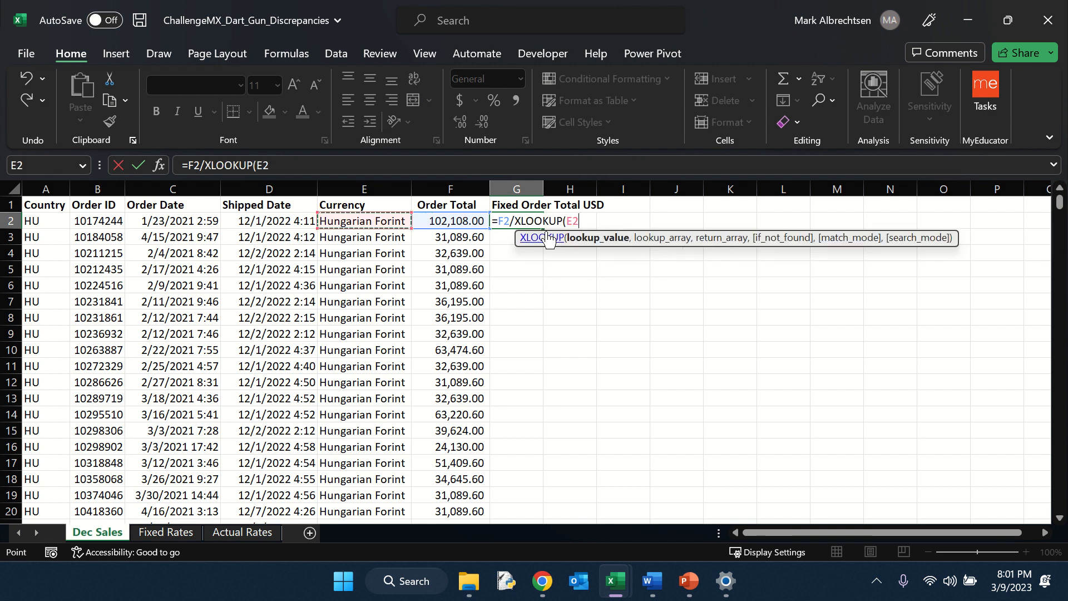
pyautogui.write(',')
pyautogui.click(167, 532)
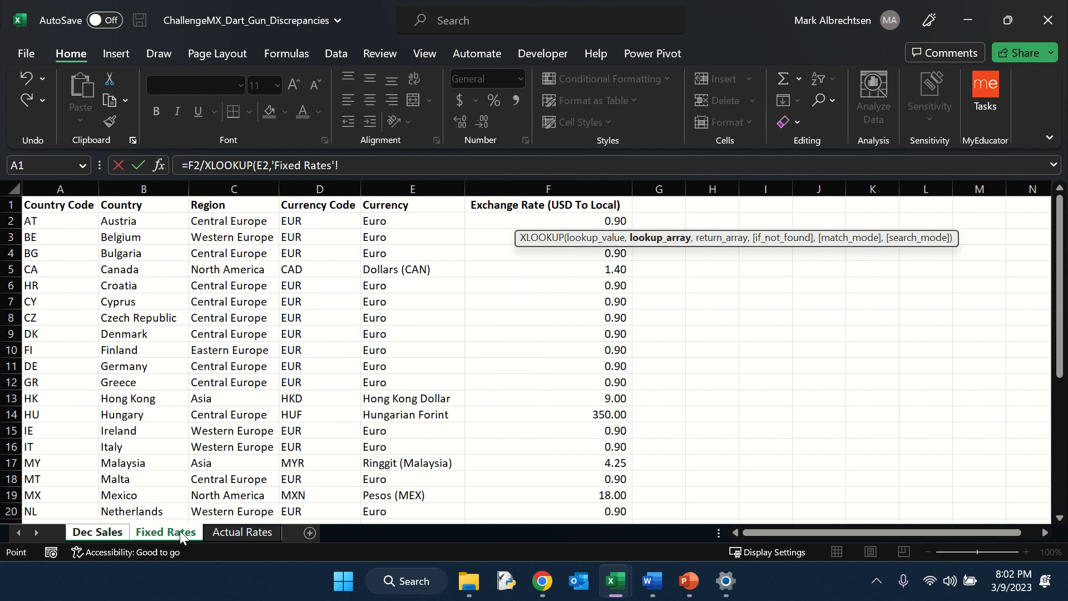
pyautogui.click(399, 179)
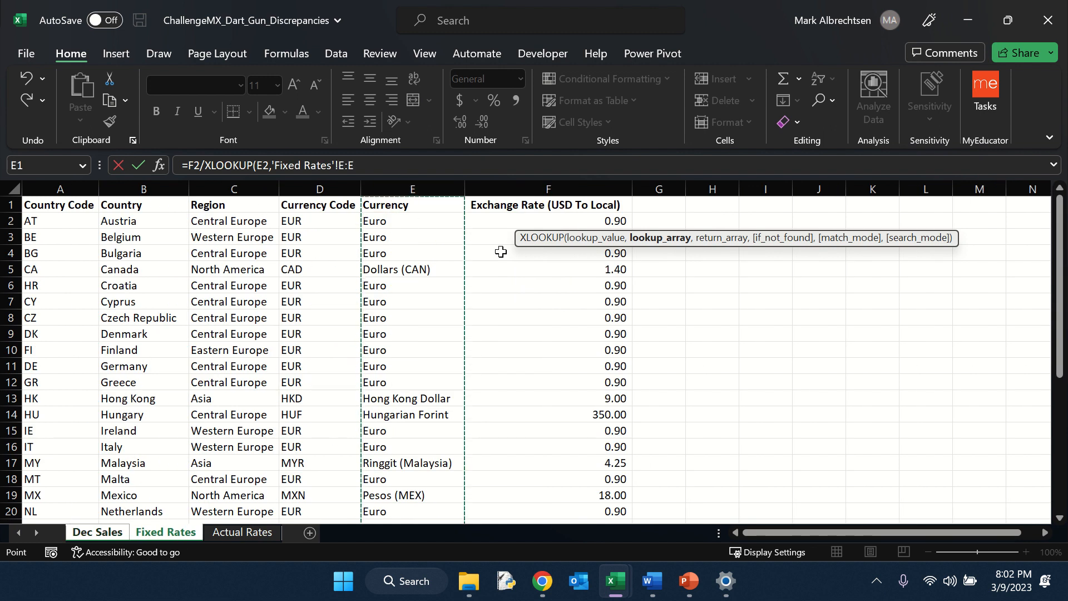
pyautogui.write(',')
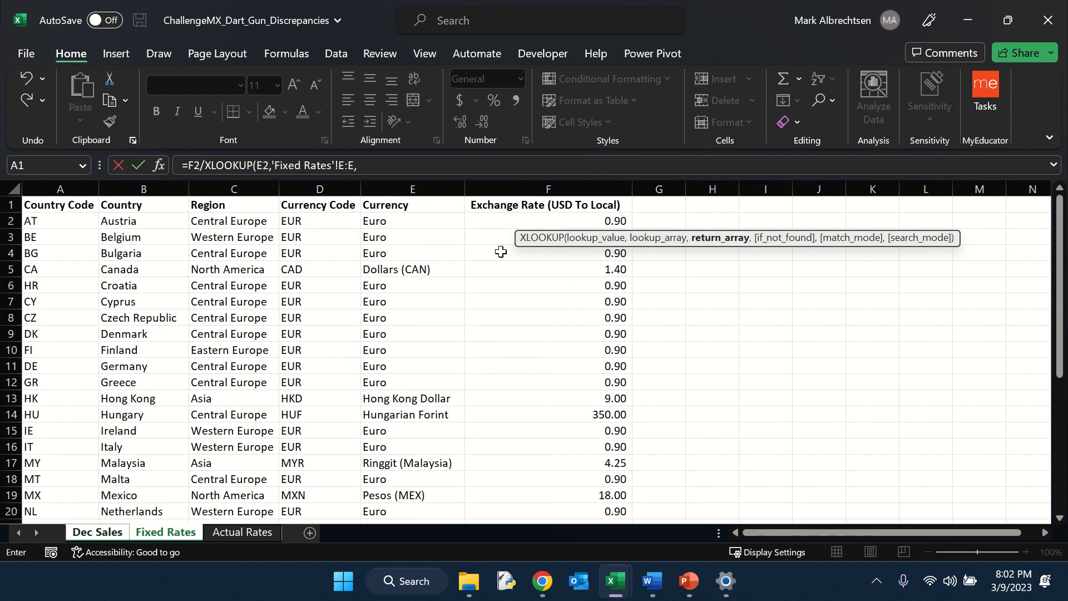
pyautogui.click(504, 184)
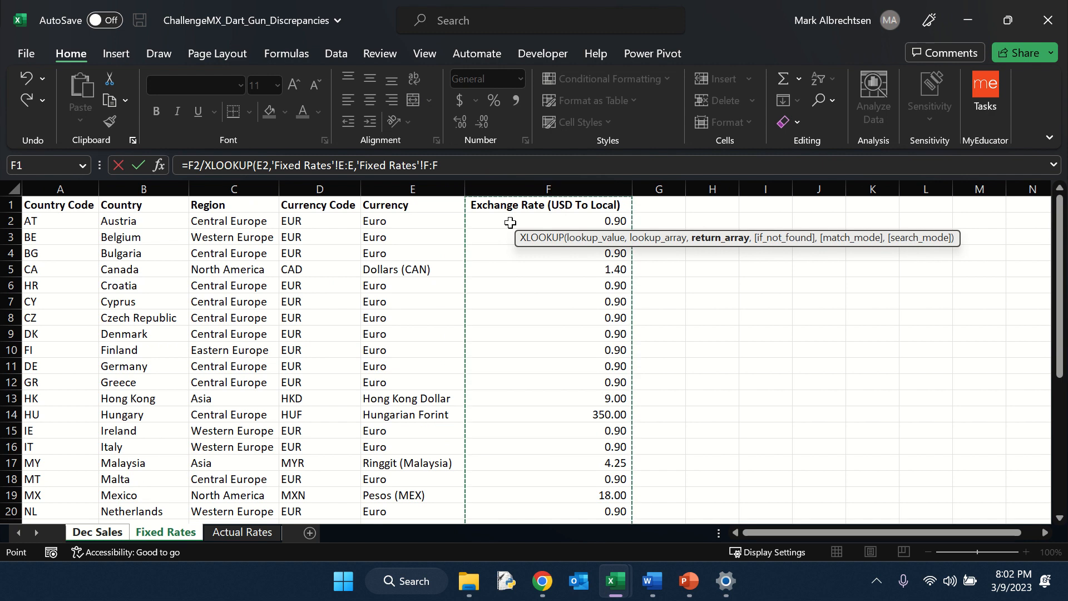
pyautogui.write(')')
pyautogui.press('Return')
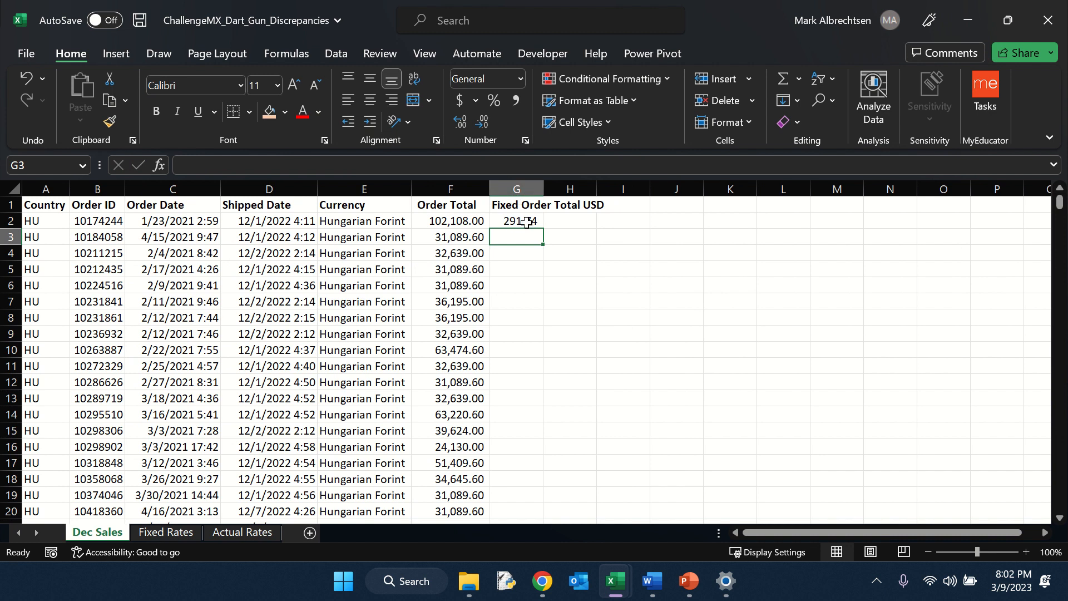
pyautogui.click(527, 222)
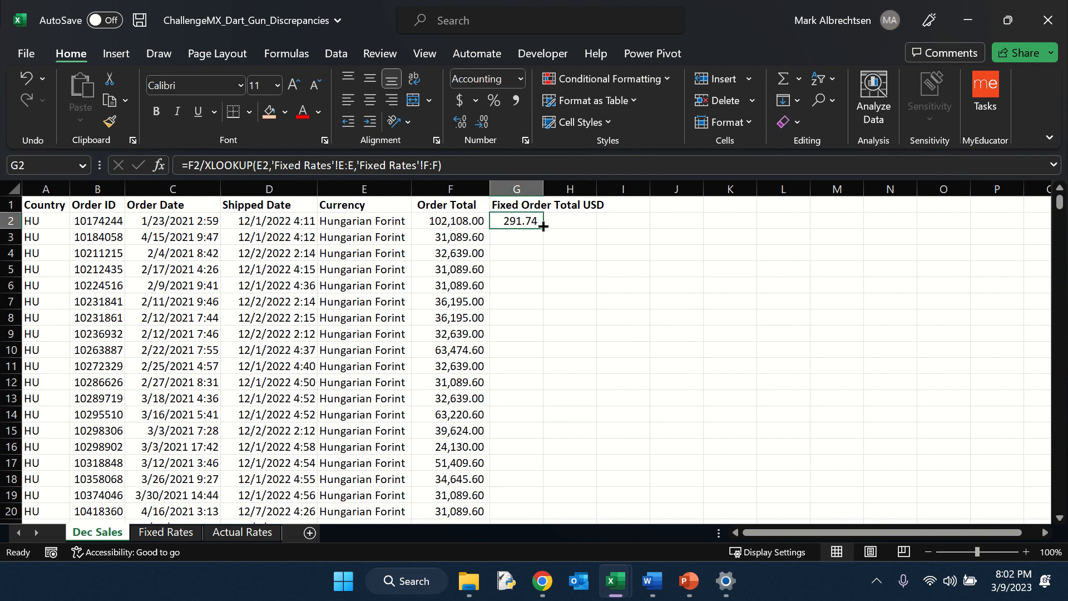
pyautogui.doubleClick(545, 231)
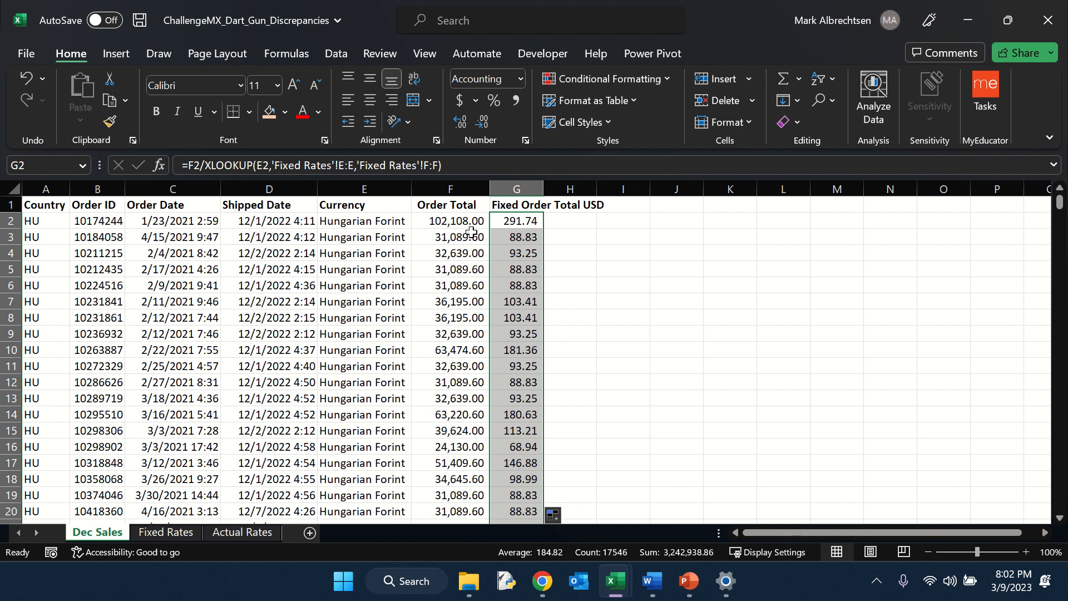
# Step: Add the column header 'Actual Order Total USD' in the next empty column of Dec Sales
pyautogui.click(573, 207)
pyautogui.write('A')
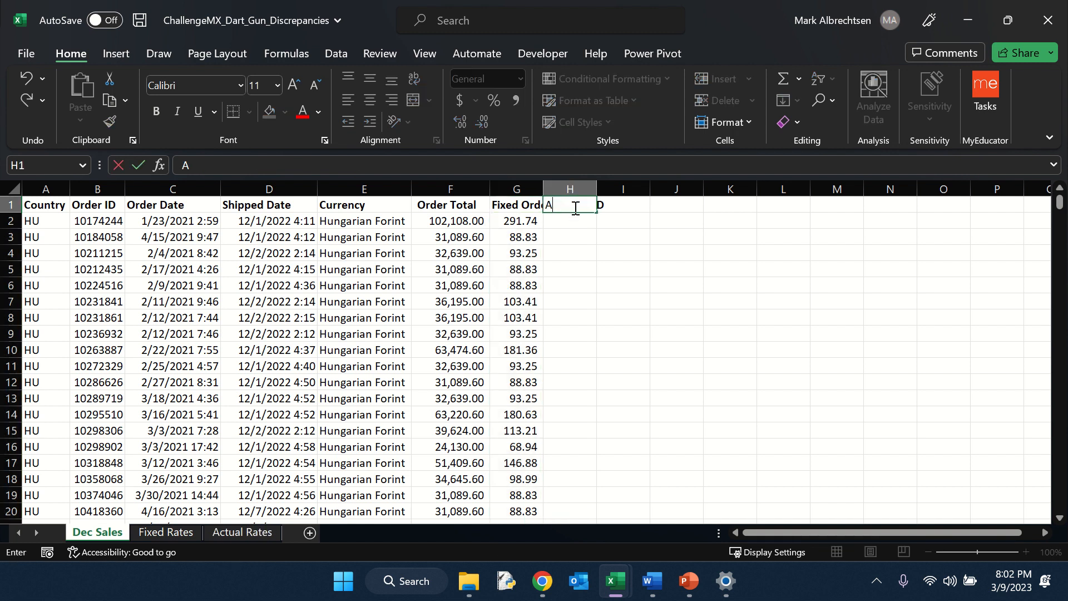
pyautogui.write('ctual Order Total')
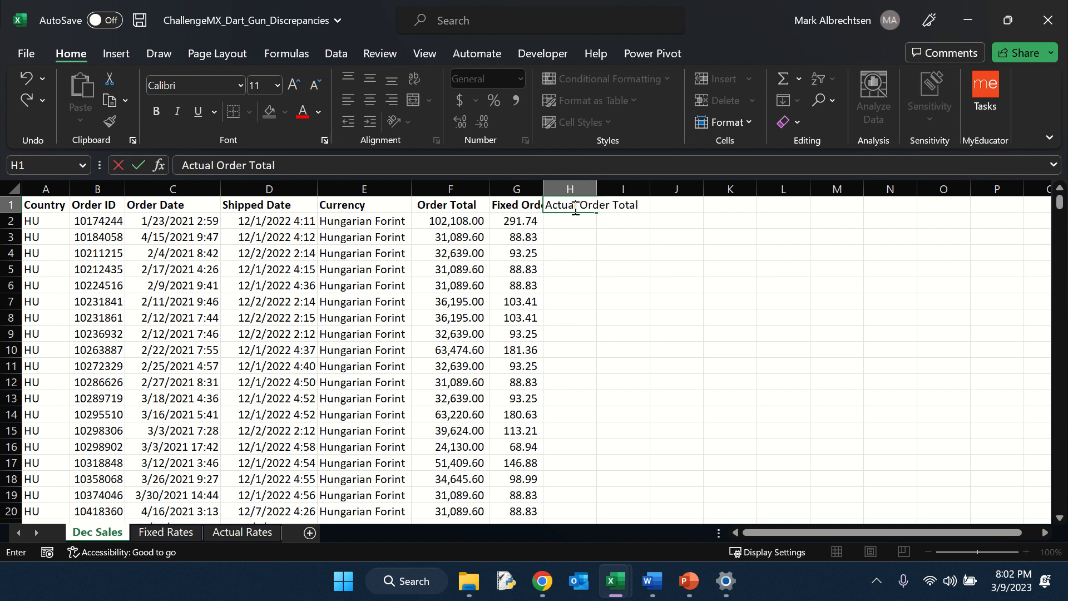
pyautogui.write(' USD')
pyautogui.press('Return')
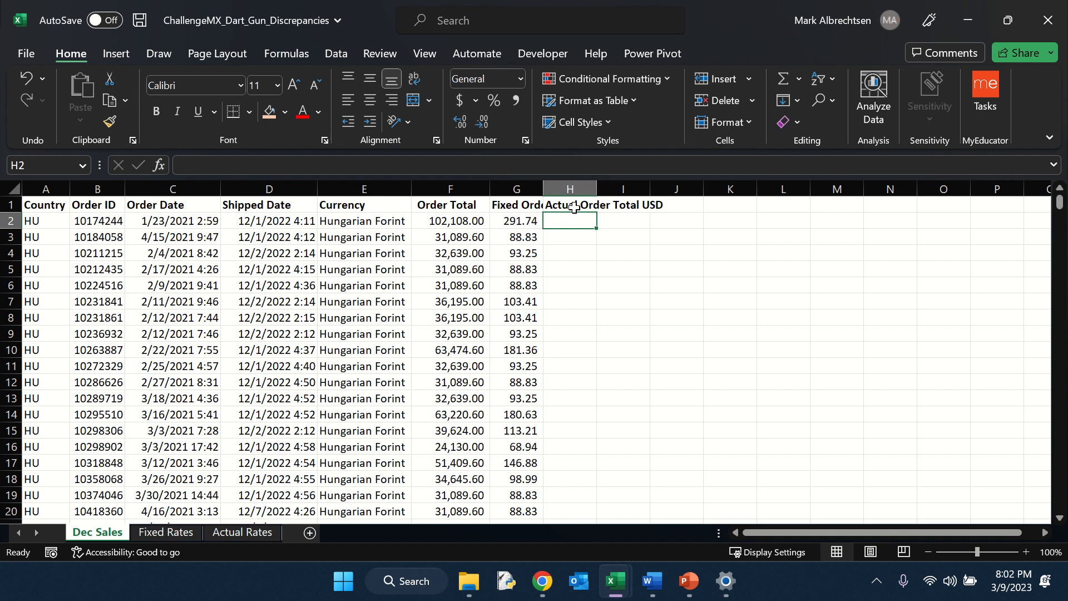
# Step: On the Actual Rates sheet, add a 'Concat' header in the first empty column after the rate column
pyautogui.click(243, 532)
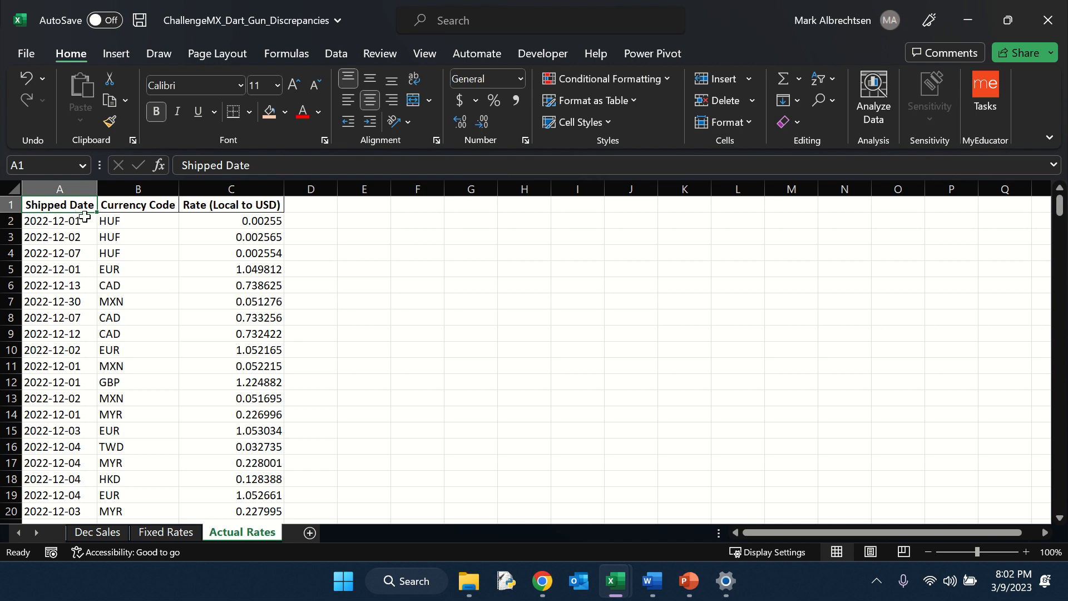
pyautogui.moveTo(68, 188); pyautogui.dragTo(130, 188)
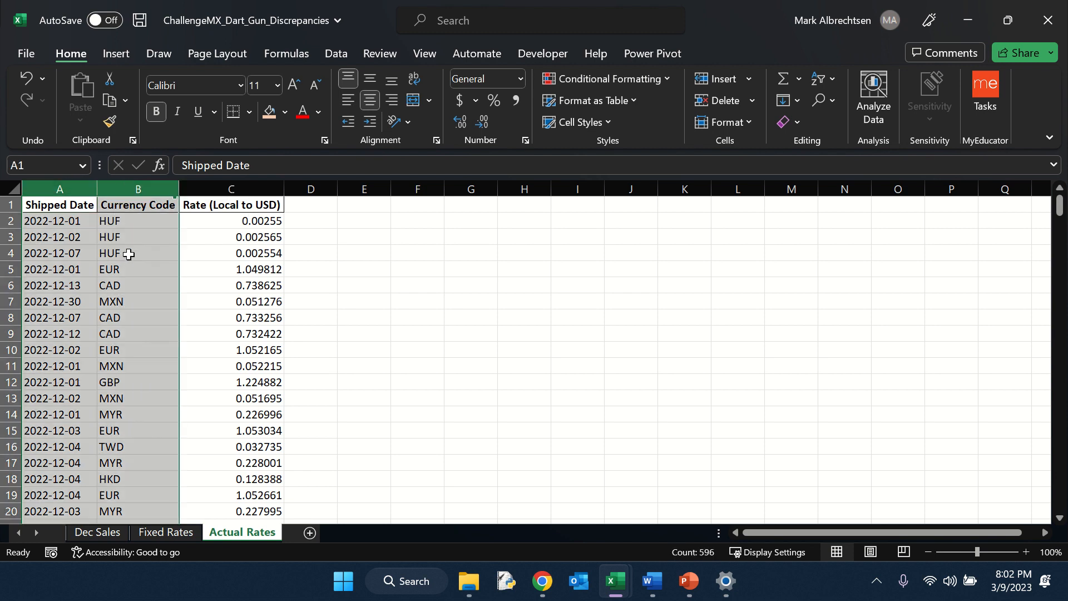
pyautogui.click(78, 222)
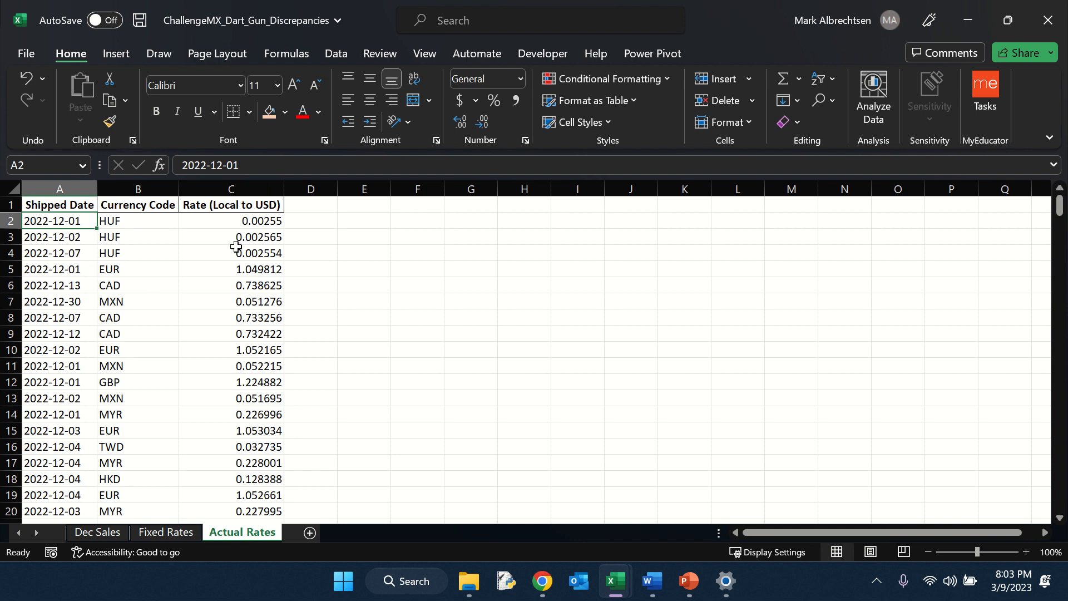
pyautogui.click(310, 207)
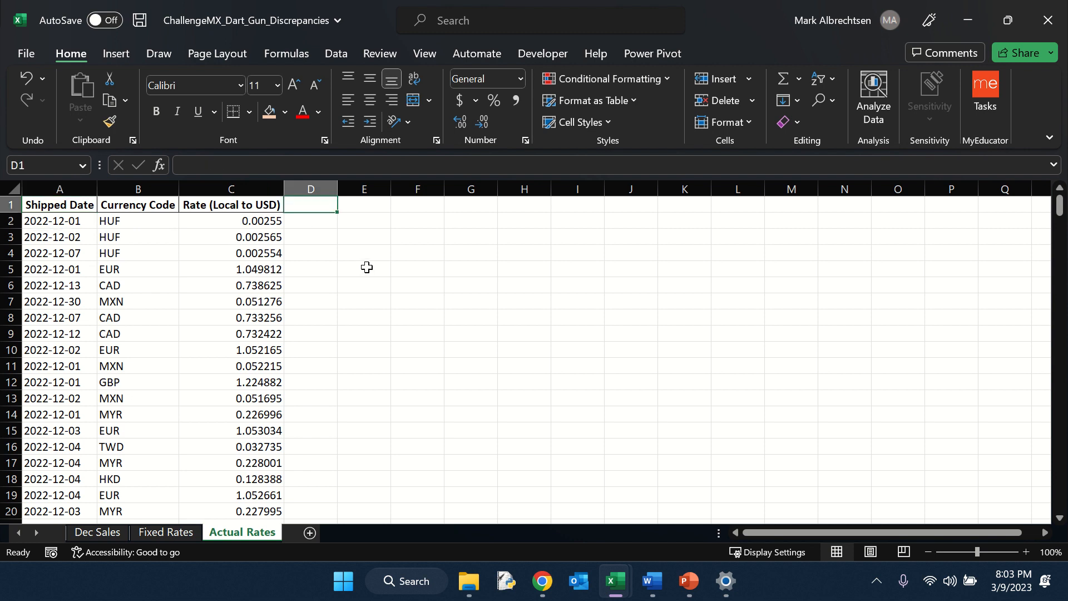
pyautogui.write('Concat')
pyautogui.press('Return')
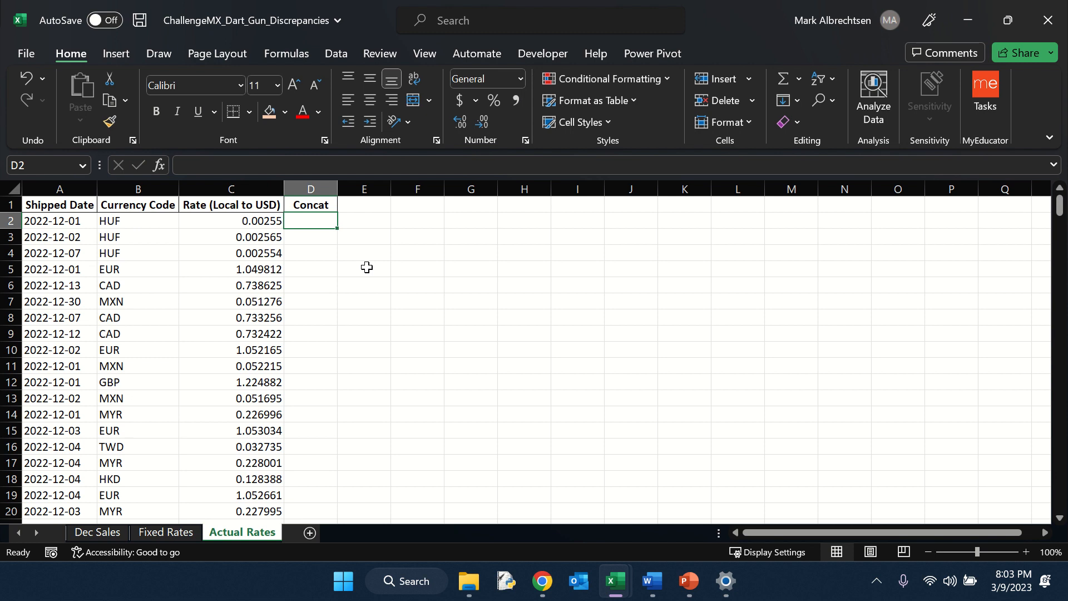
# Step: Enter =CONCAT(A2,B2) in the first Concat cell on Actual Rates to join shipped date and currency code
pyautogui.write('=conca')
pyautogui.press('Tab')
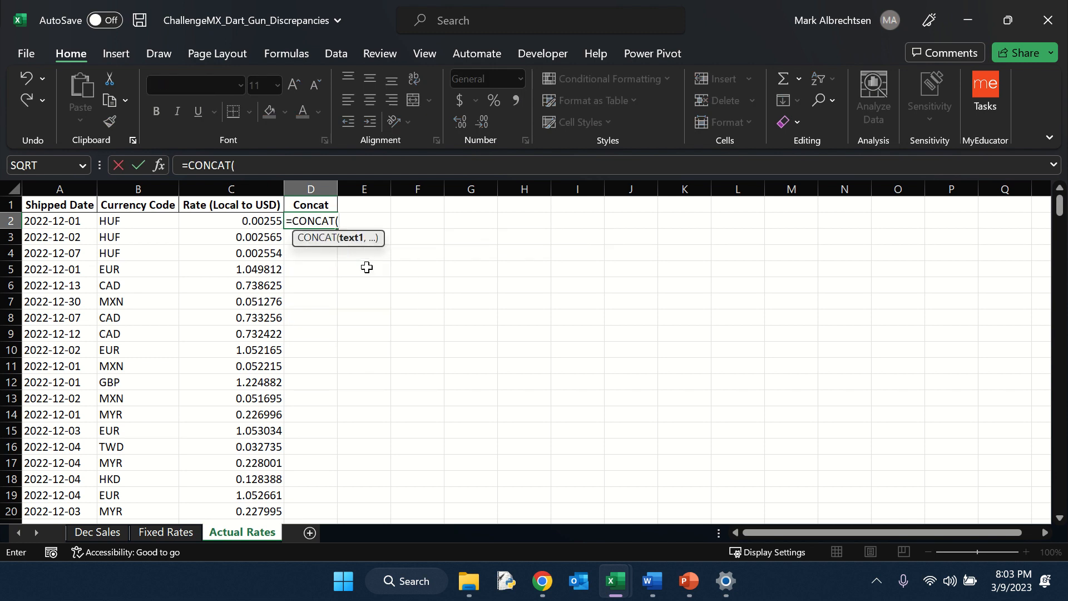
pyautogui.press('Left')
pyautogui.press('Left')
pyautogui.press('Left')
pyautogui.write(',')
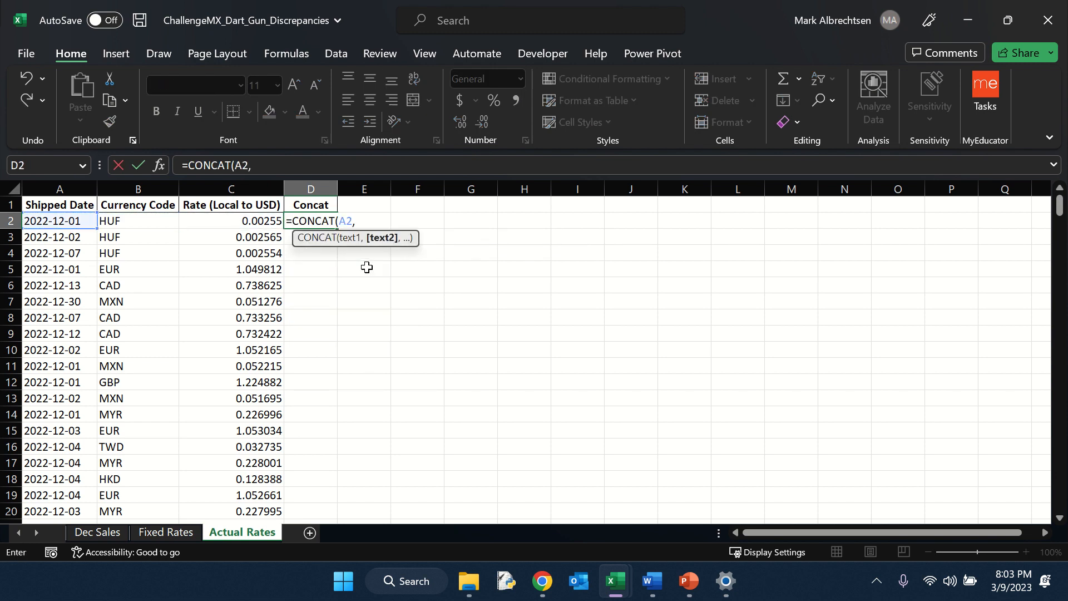
pyautogui.press('Left')
pyautogui.press('Left')
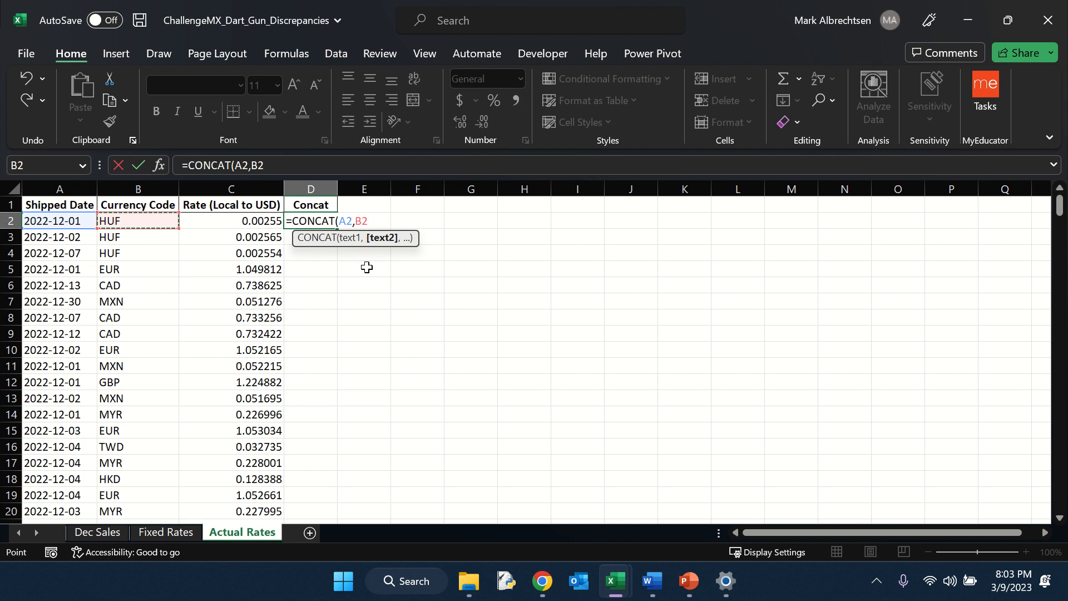
pyautogui.write(')')
pyautogui.press('Return')
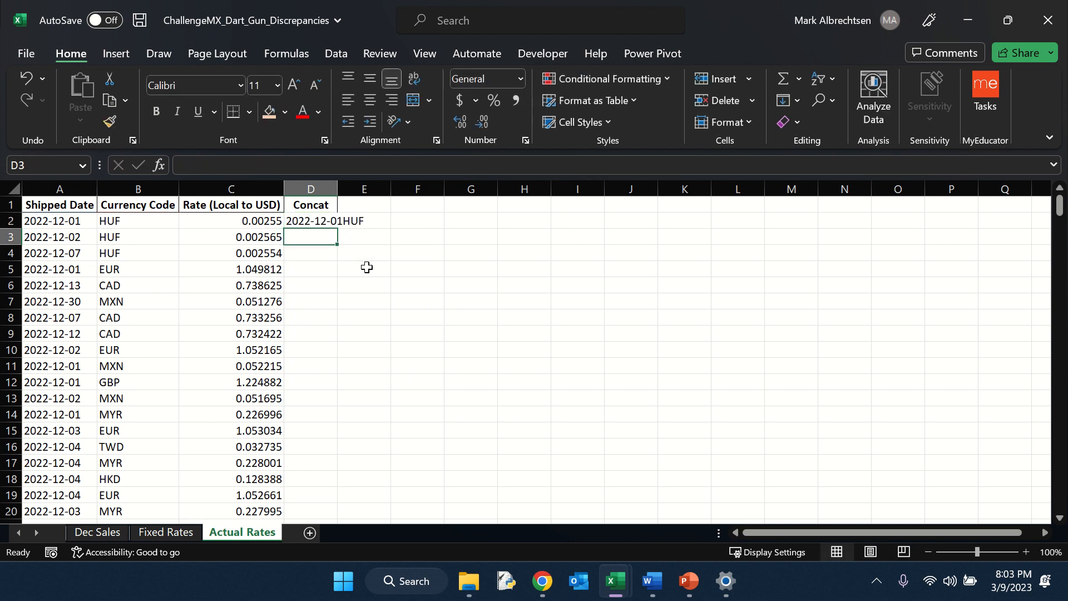
# Step: Fill the Concat formula down the whole column on Actual Rates
pyautogui.click(329, 222)
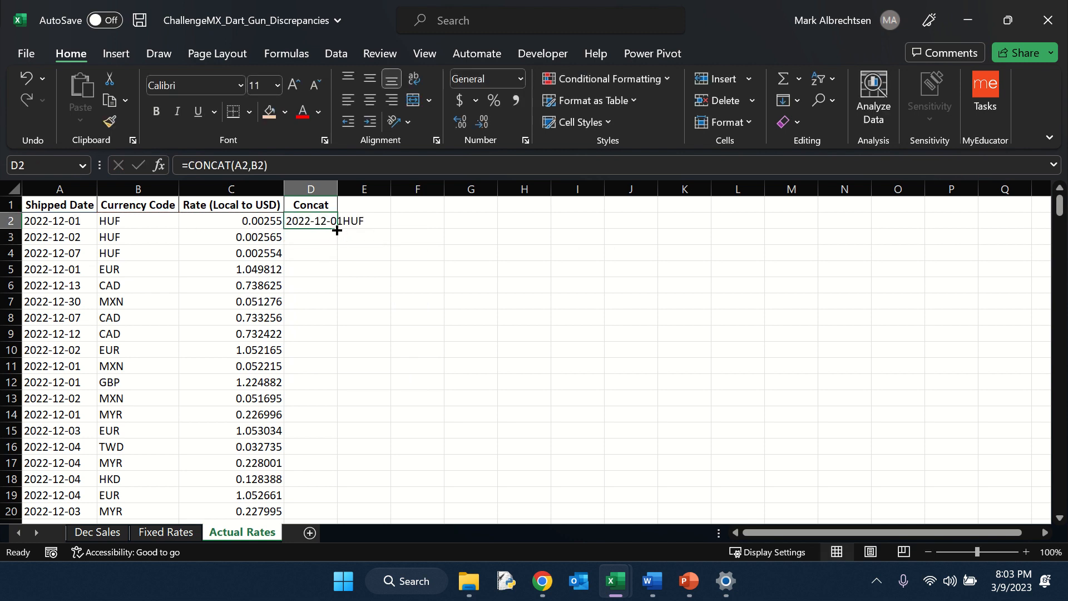
pyautogui.moveTo(336, 241); pyautogui.dragTo(333, 243)
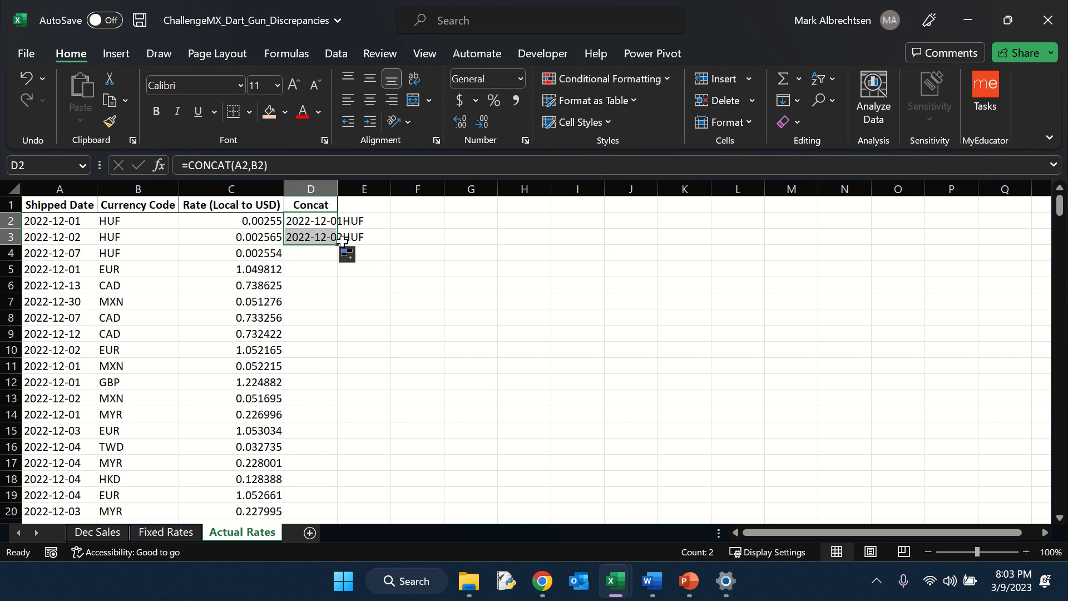
pyautogui.click(318, 237)
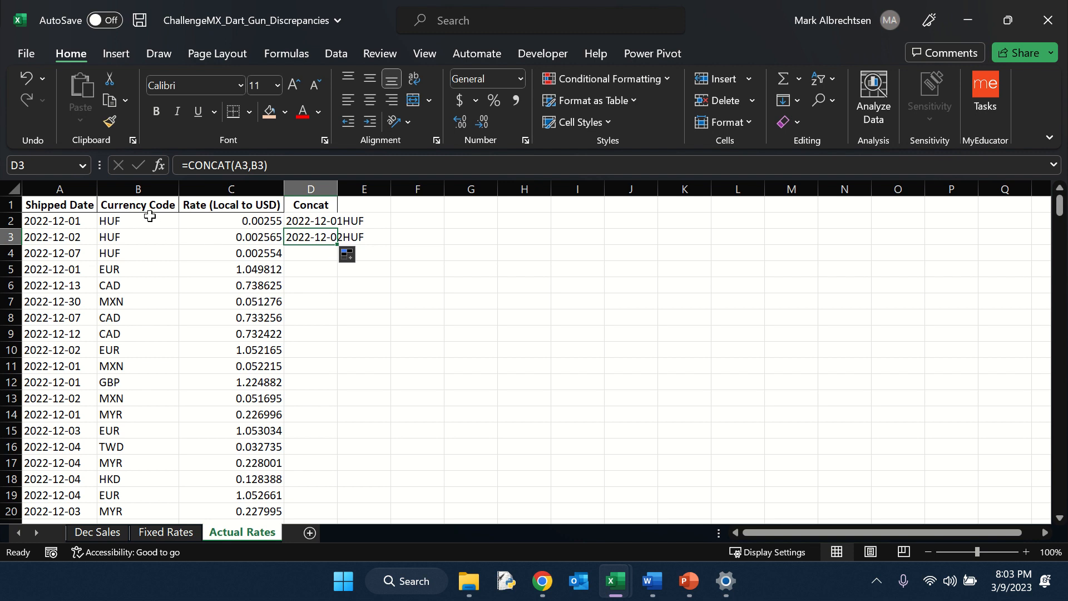
pyautogui.moveTo(149, 216); pyautogui.dragTo(148, 238)
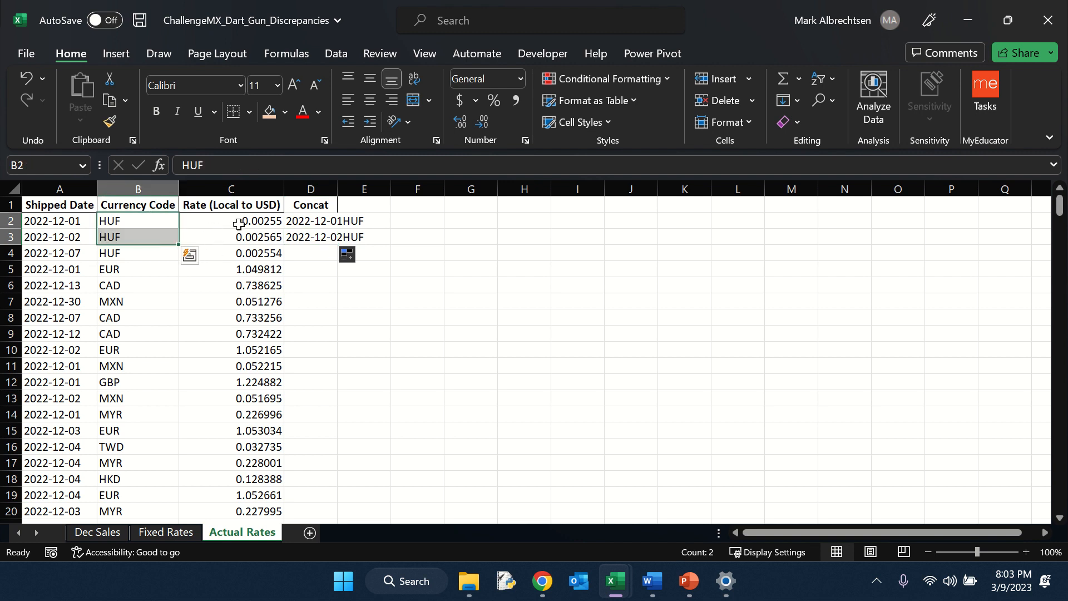
pyautogui.click(81, 217)
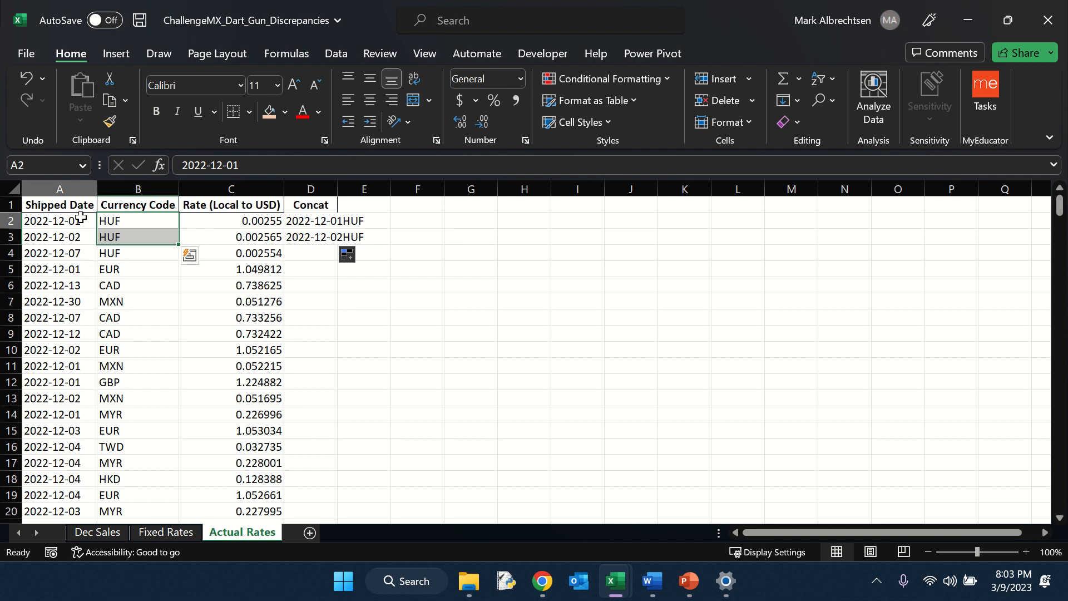
pyautogui.moveTo(80, 218); pyautogui.dragTo(79, 236)
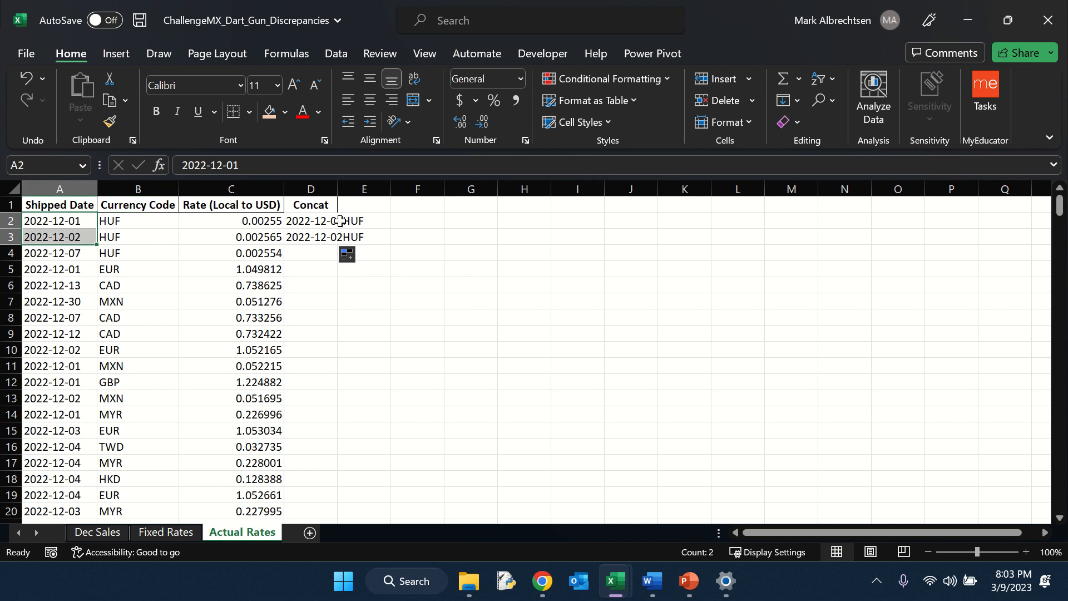
pyautogui.moveTo(339, 221); pyautogui.dragTo(323, 236)
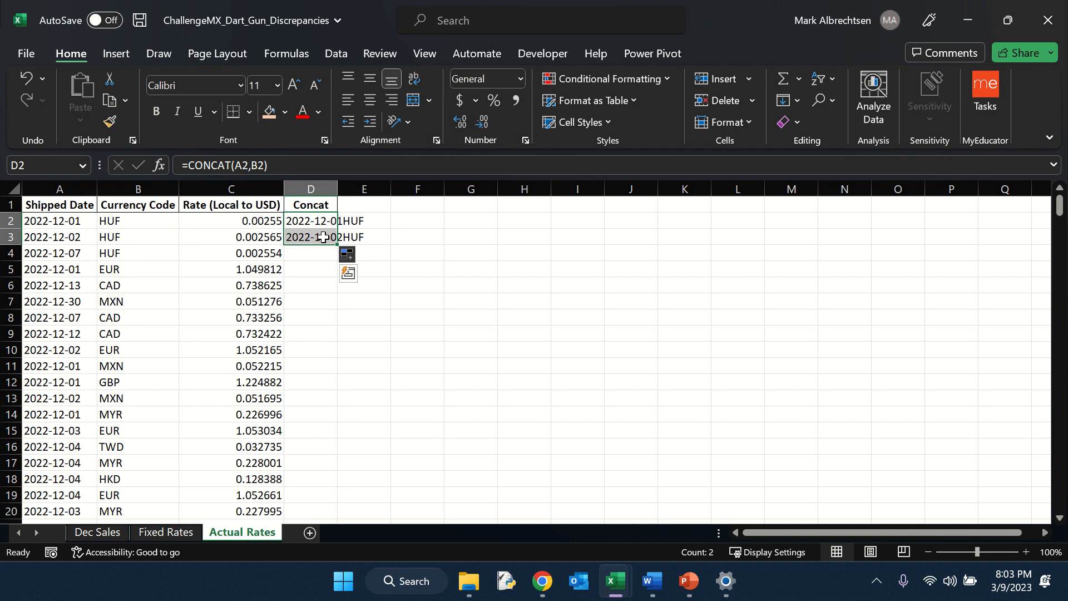
pyautogui.doubleClick(333, 249)
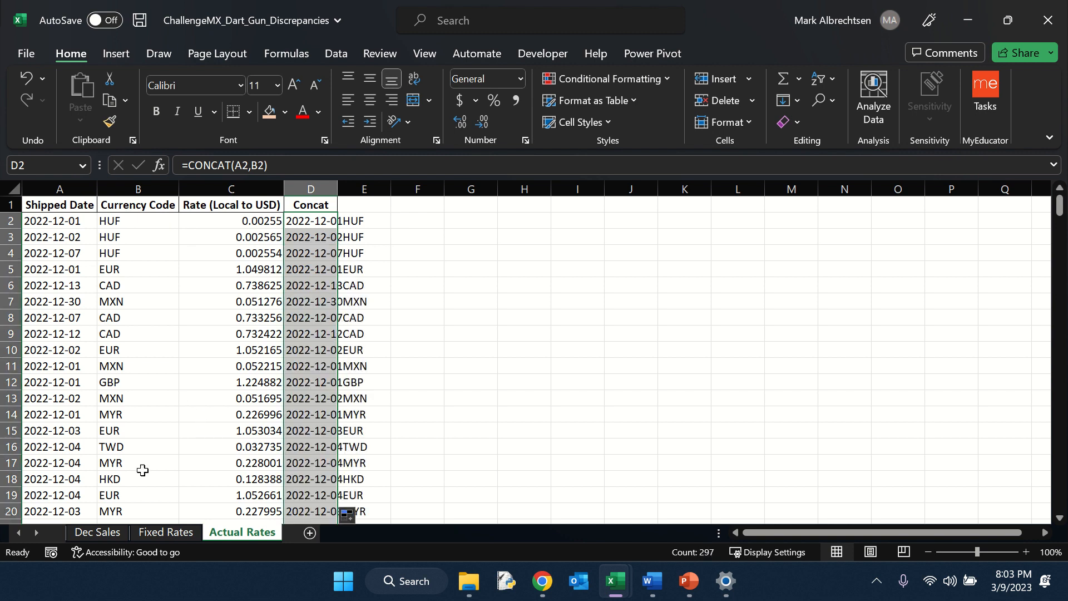
# Step: On Dec Sales, insert a new column before Currency and give it the header 'Currency Code'
pyautogui.click(109, 535)
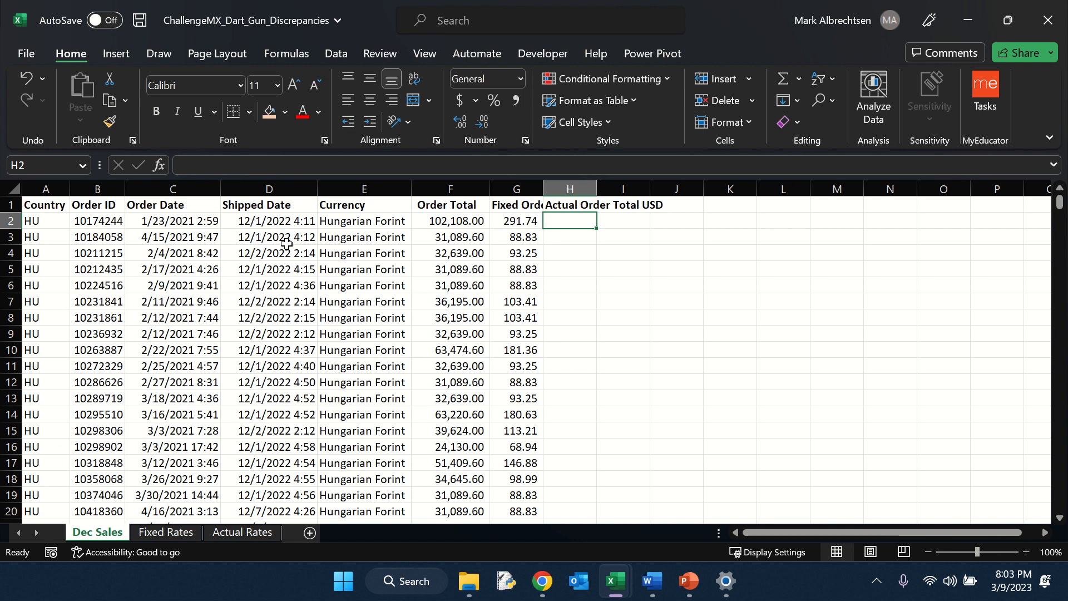
pyautogui.click(273, 189)
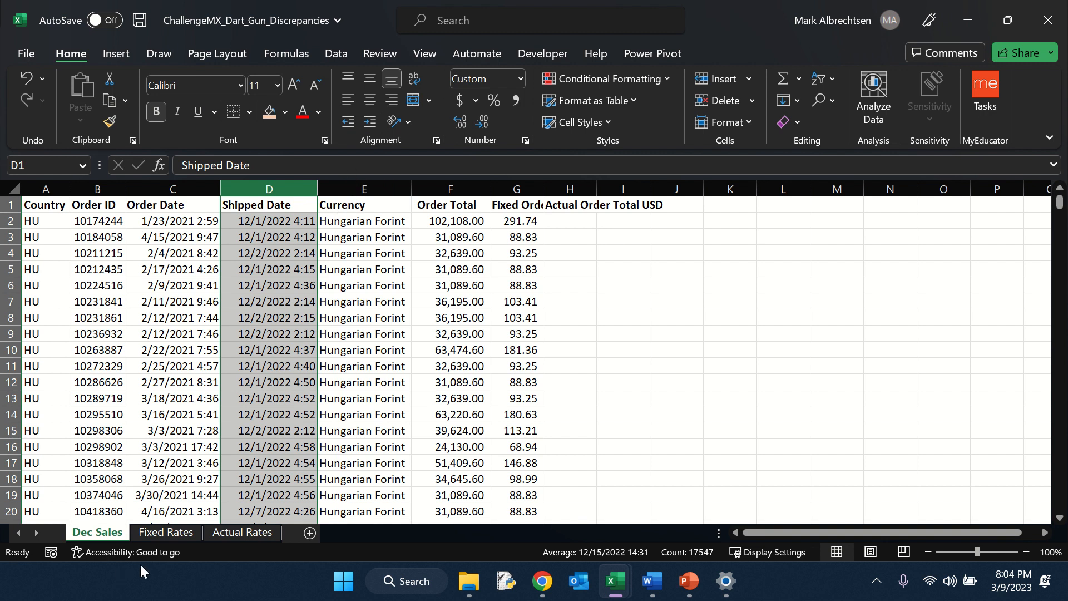
pyautogui.click(151, 532)
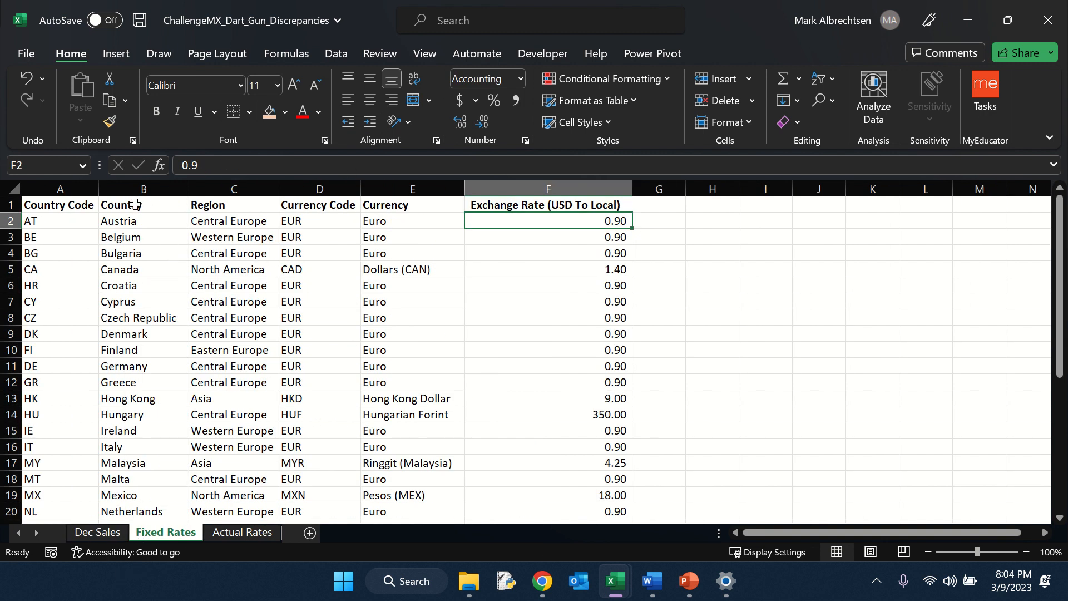
pyautogui.click(313, 184)
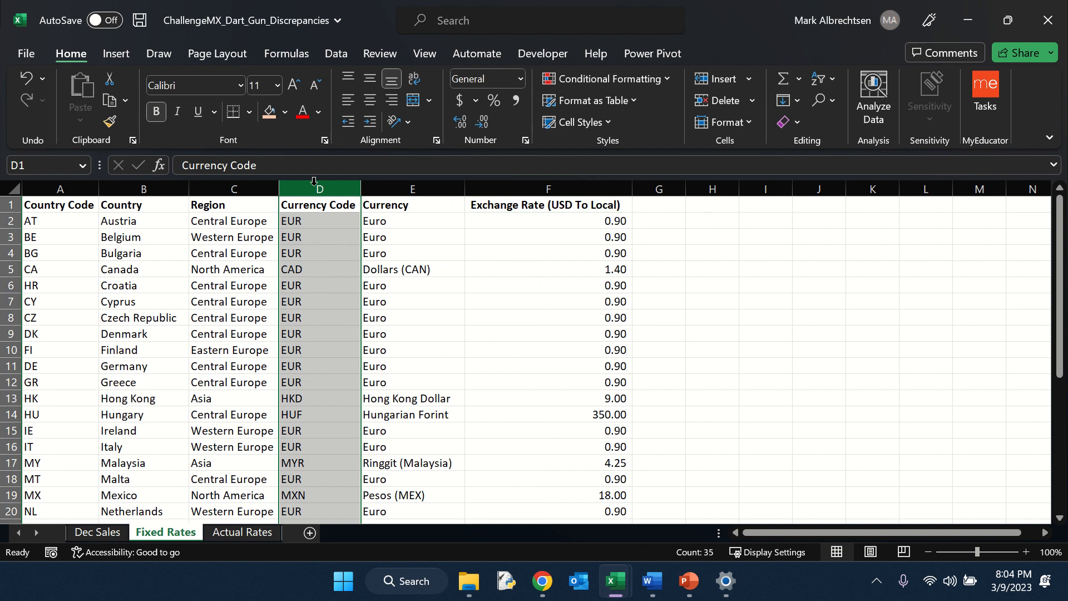
pyautogui.click(97, 532)
pyautogui.keyDown('ctrl'); pyautogui.click(374, 187); pyautogui.keyUp('ctrl')
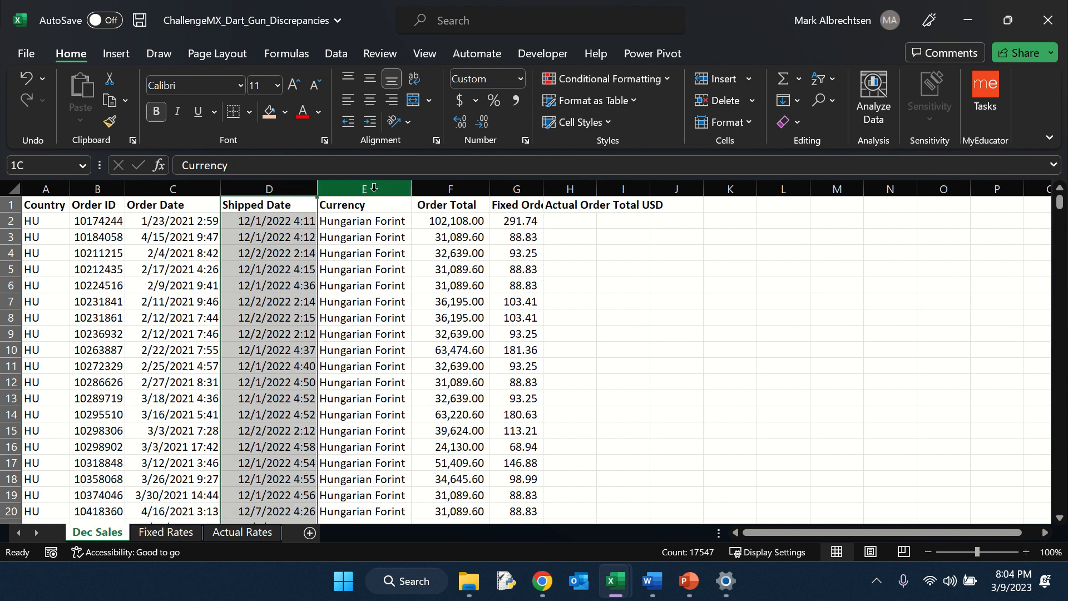
pyautogui.hotkey('ctrl', 'shift', '+')
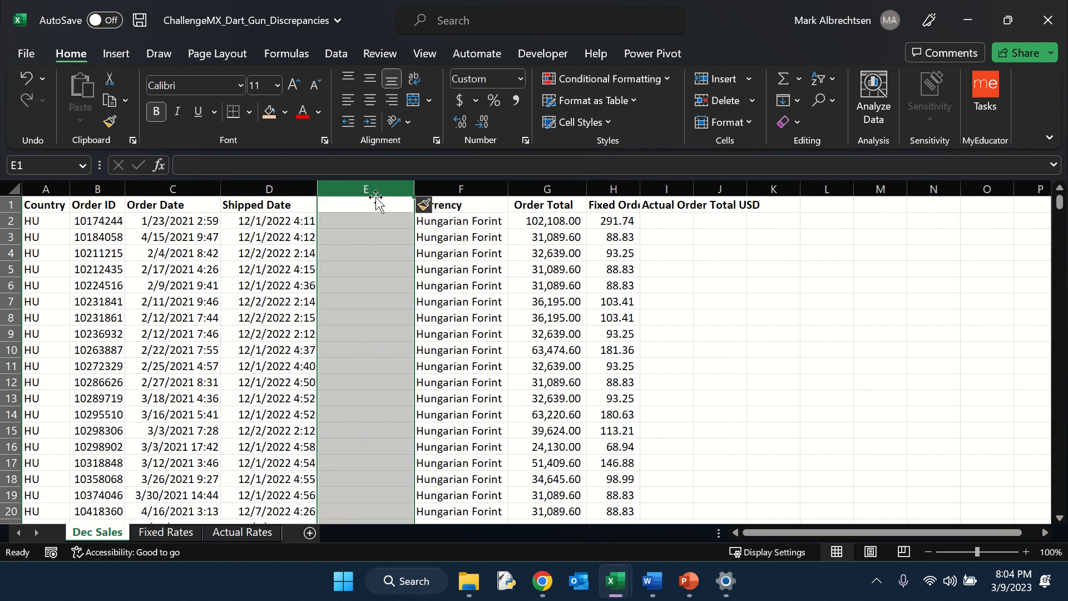
pyautogui.write('Curren')
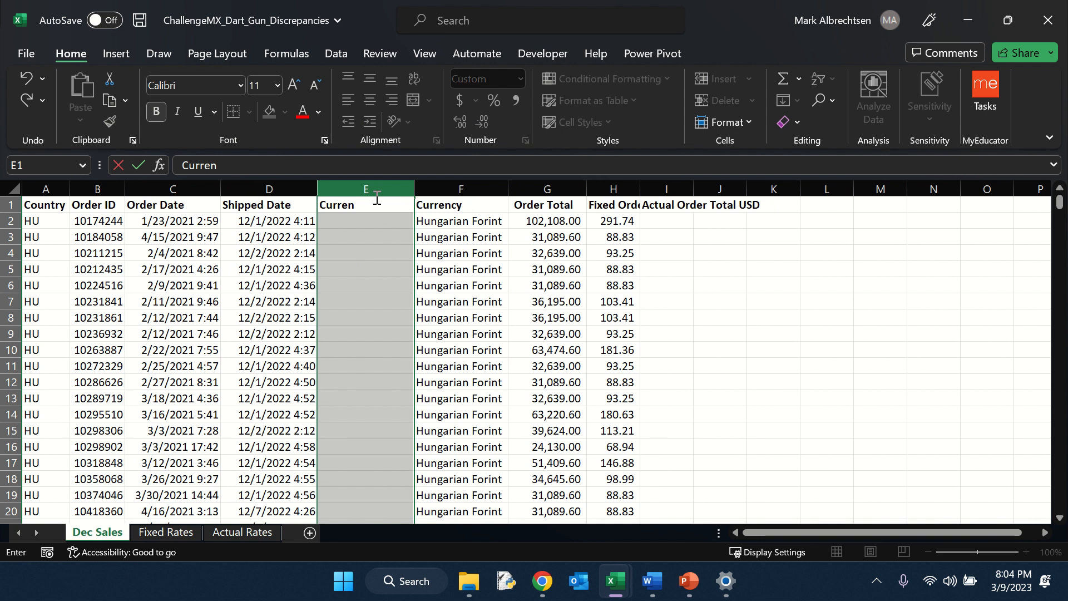
pyautogui.write('cy Code')
pyautogui.press('Return')
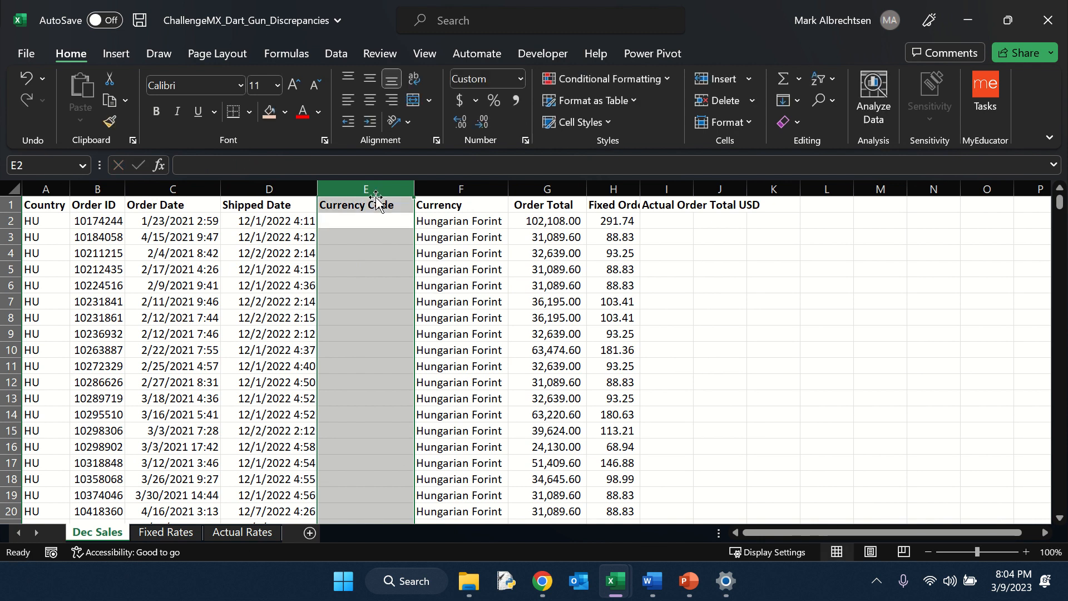
# Step: Enter =XLOOKUP(F2,'Fixed Rates'!E:E,'Fixed Rates'!D:D) under Currency Code and fill it down the column
pyautogui.write('=xlo')
pyautogui.press('Tab')
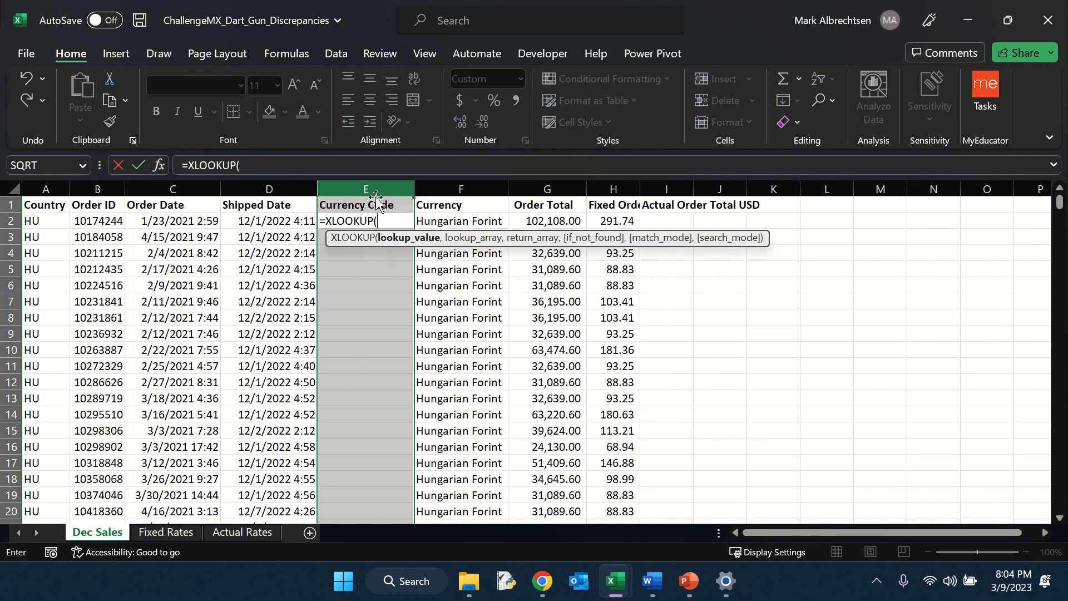
pyautogui.press('Right')
pyautogui.write(',')
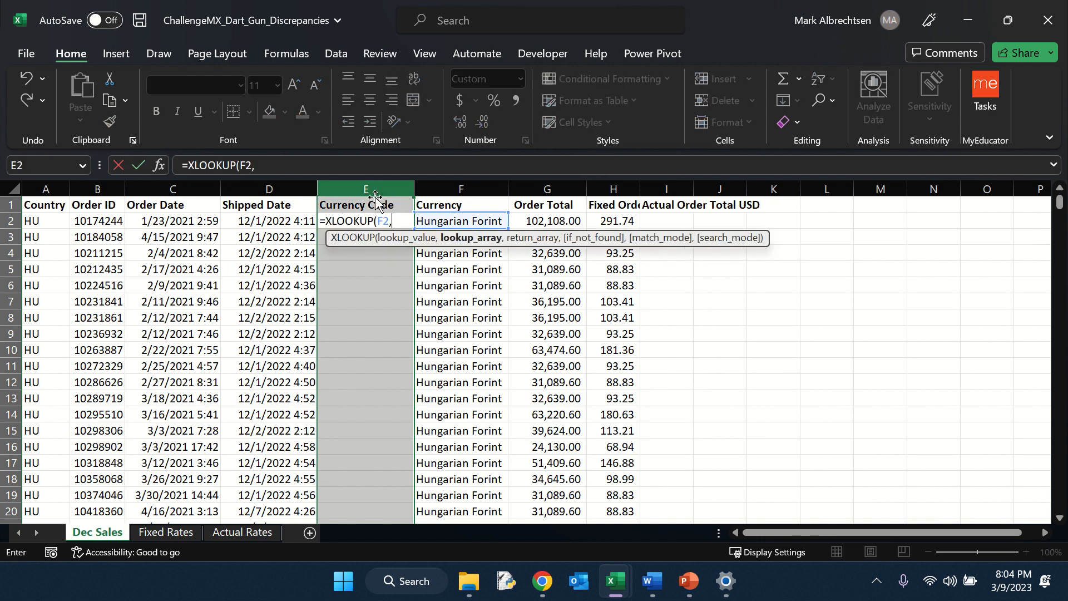
pyautogui.click(166, 534)
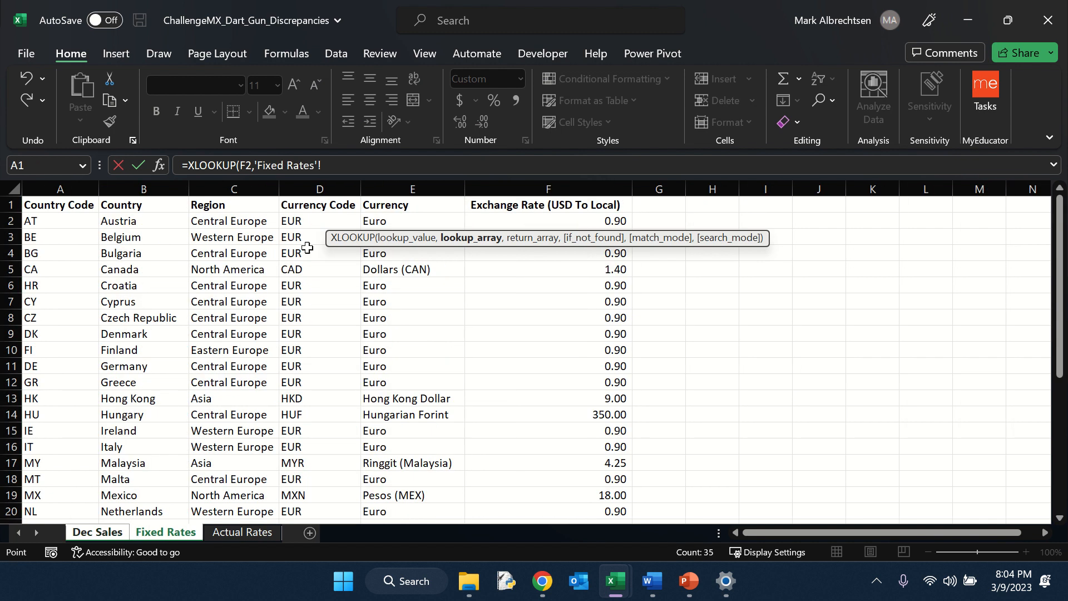
pyautogui.click(412, 189)
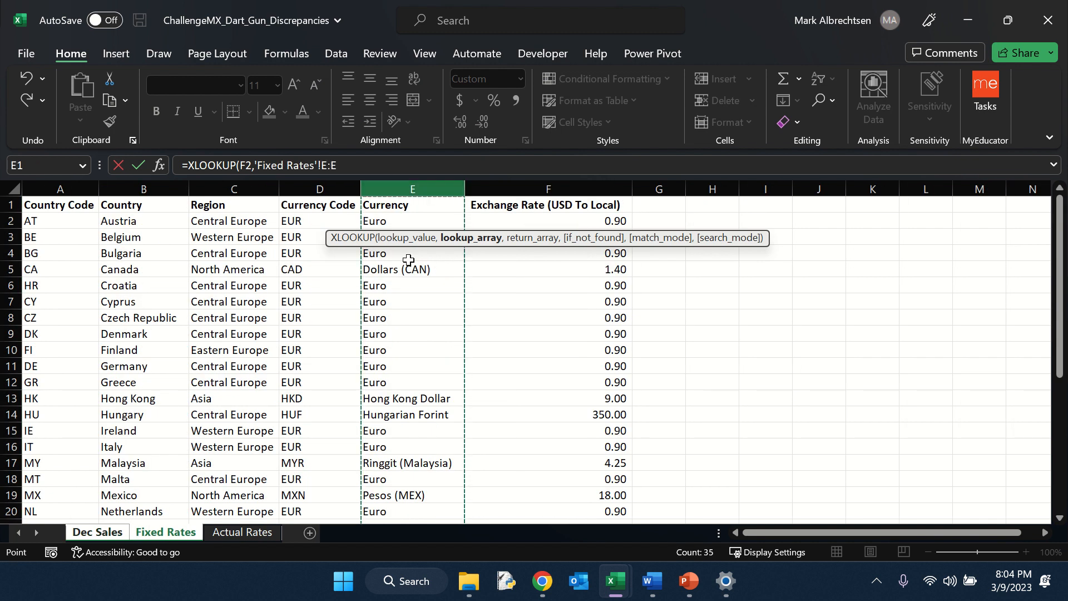
pyautogui.write(',')
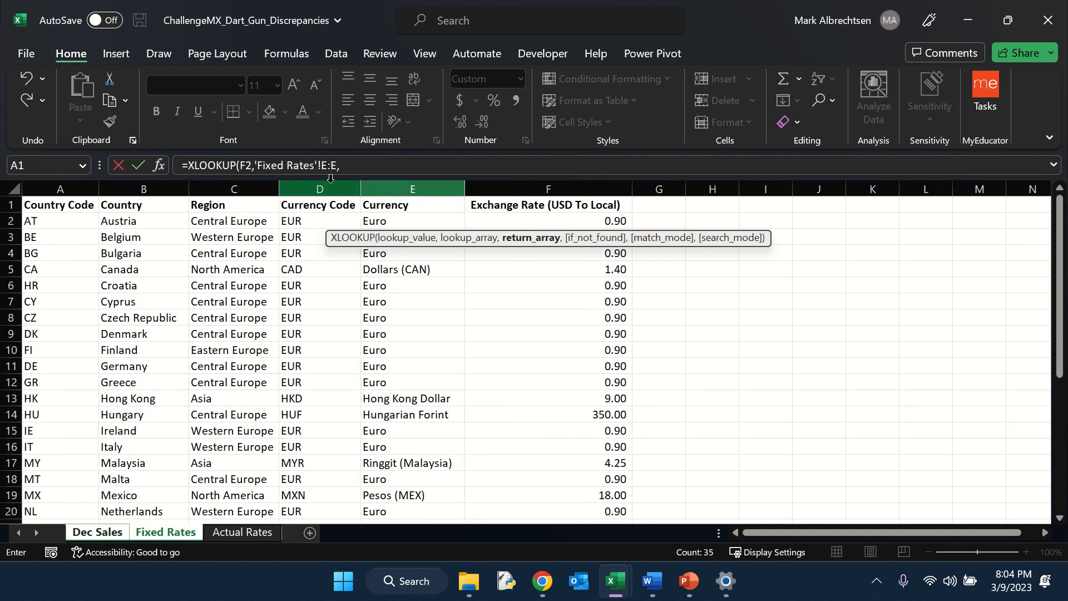
pyautogui.click(336, 190)
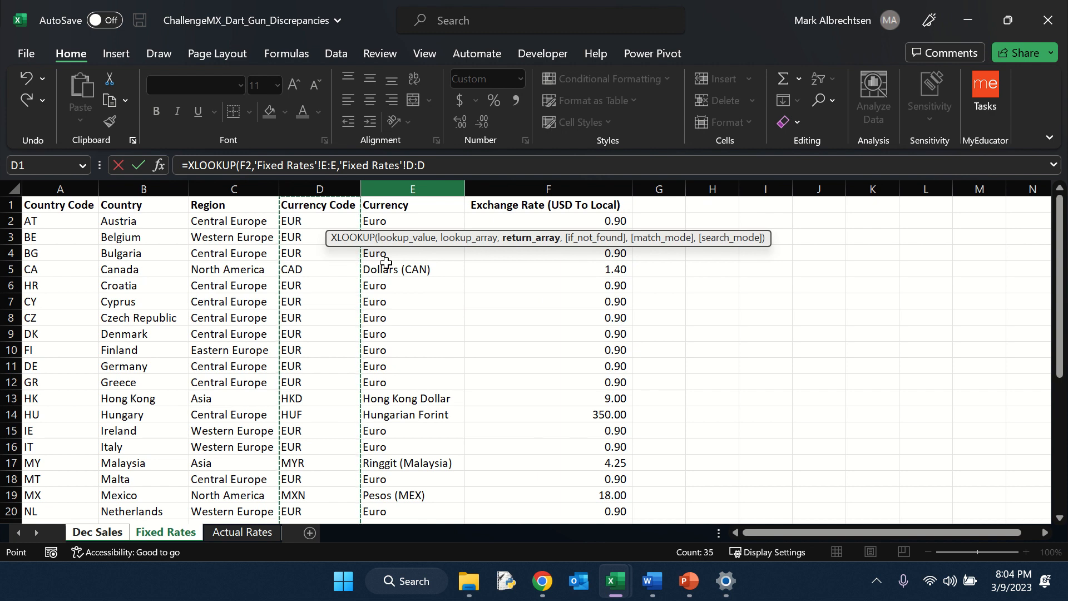
pyautogui.press('Return')
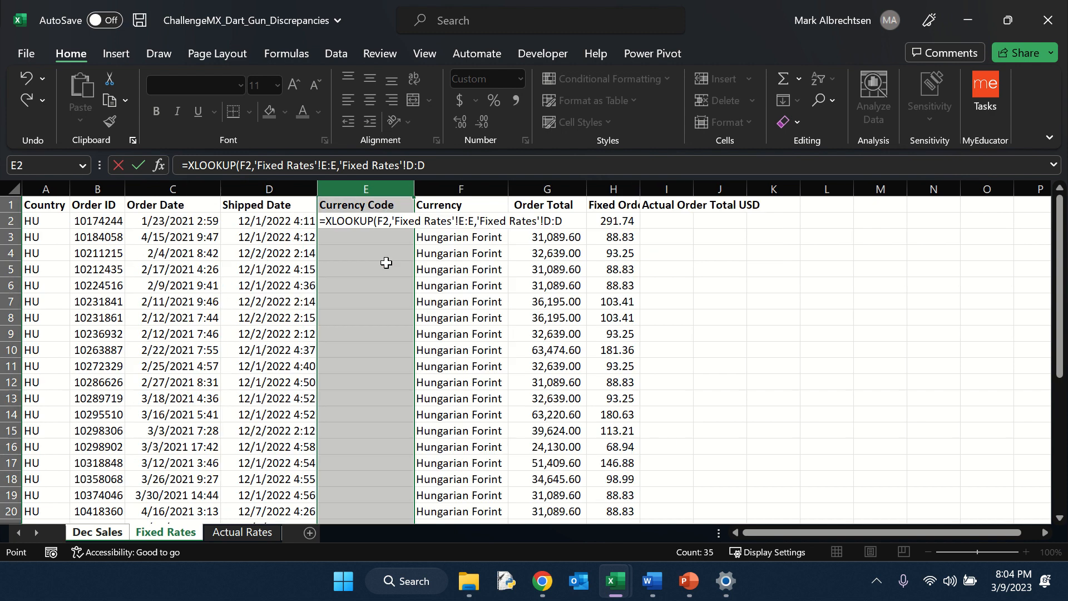
pyautogui.click(383, 225)
pyautogui.doubleClick(412, 230)
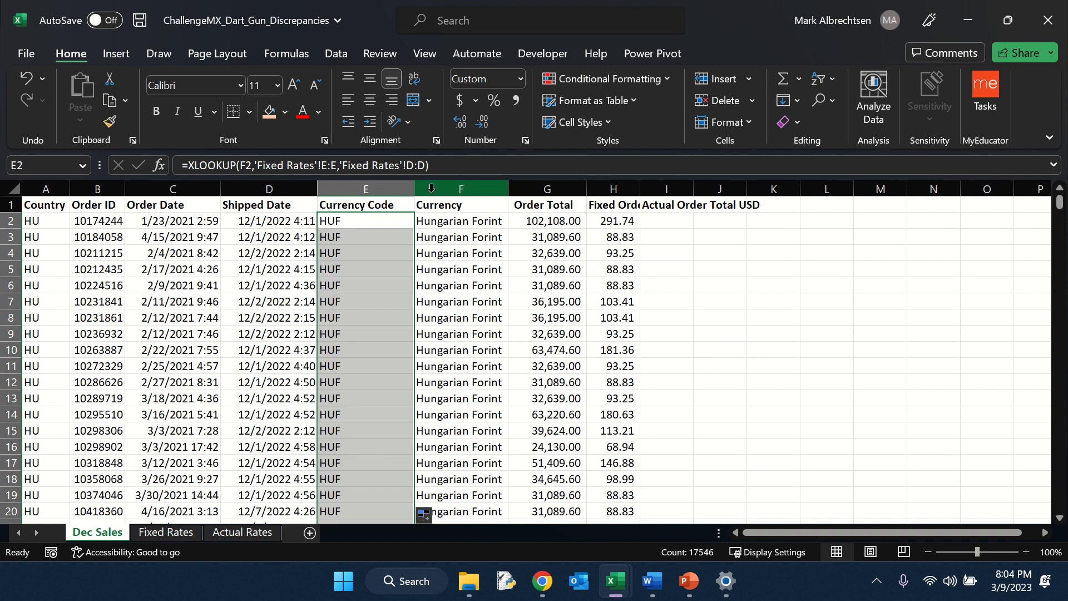
# Step: Insert another new column before Currency on Dec Sales and give it the header 'Concat'
pyautogui.click(461, 190)
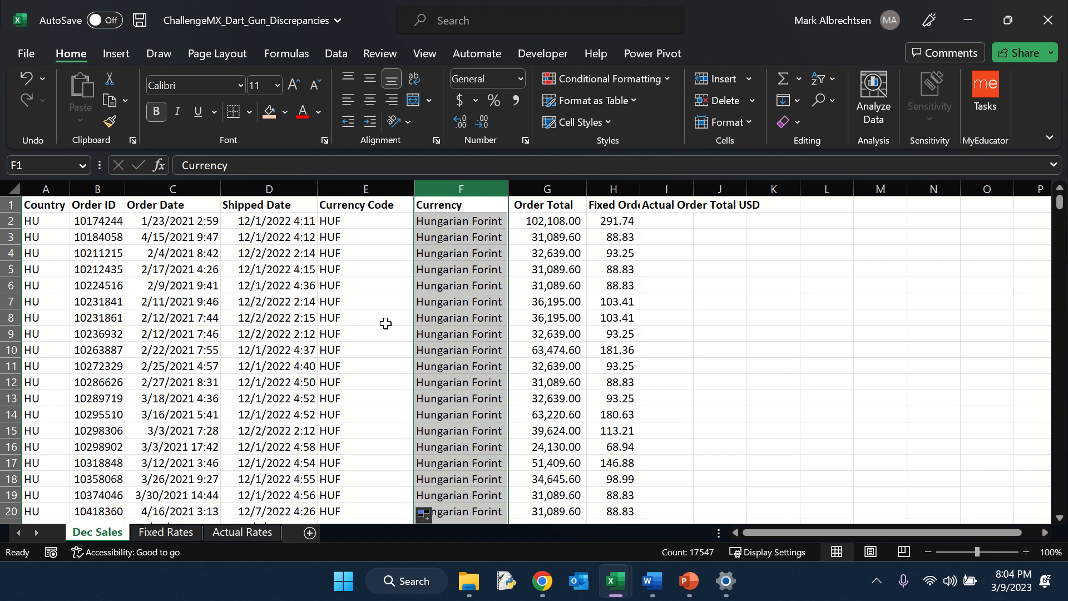
pyautogui.click(289, 224)
pyautogui.click(334, 223)
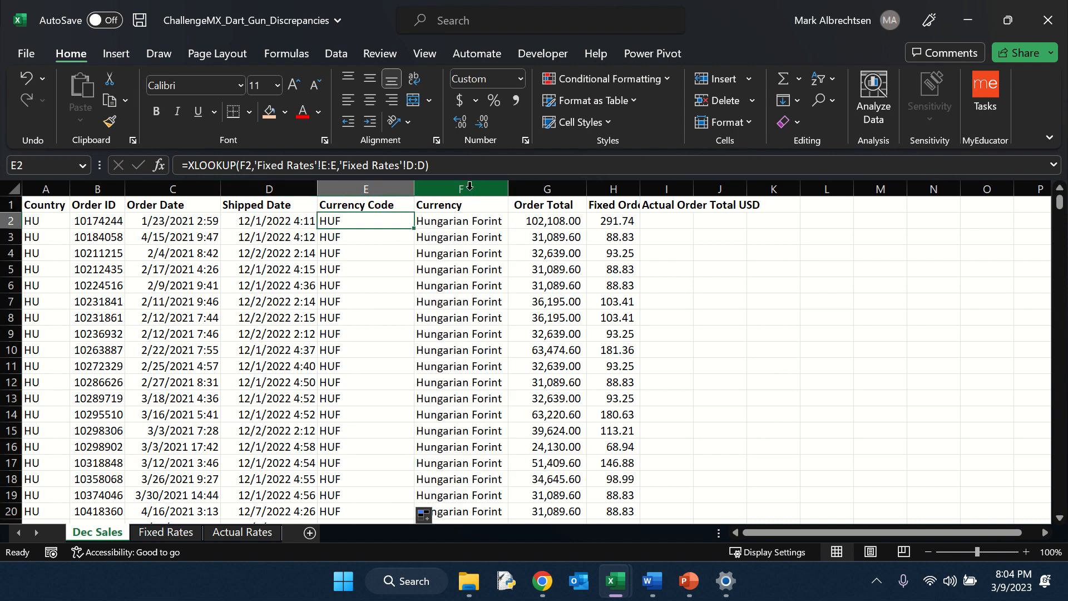
pyautogui.click(498, 189)
pyautogui.hotkey('ctrl', 'shift', '=')
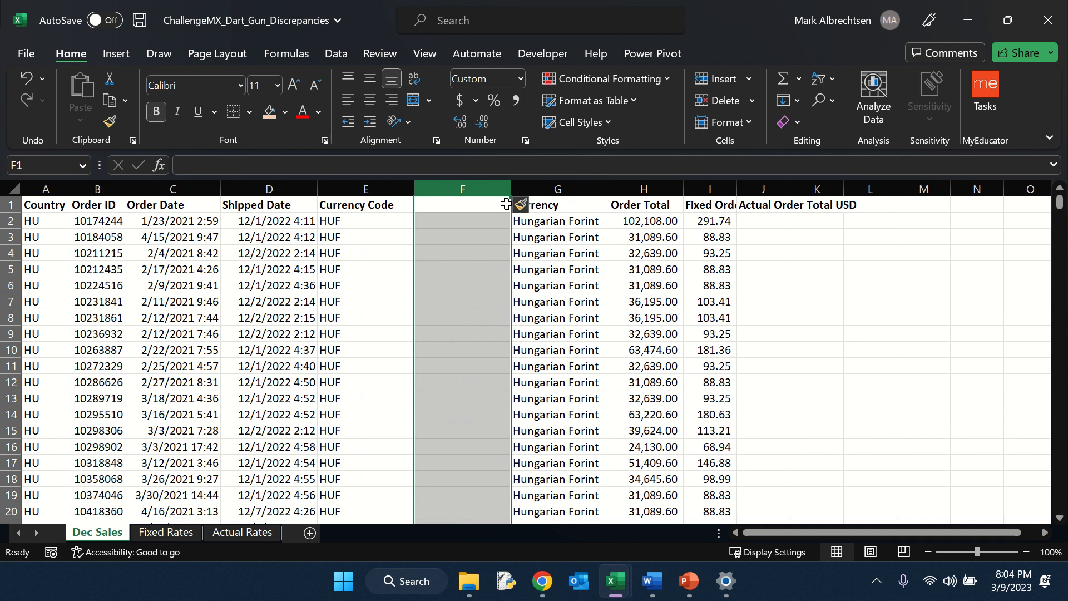
pyautogui.press('Left')
pyautogui.press('Right')
pyautogui.write('COnc')
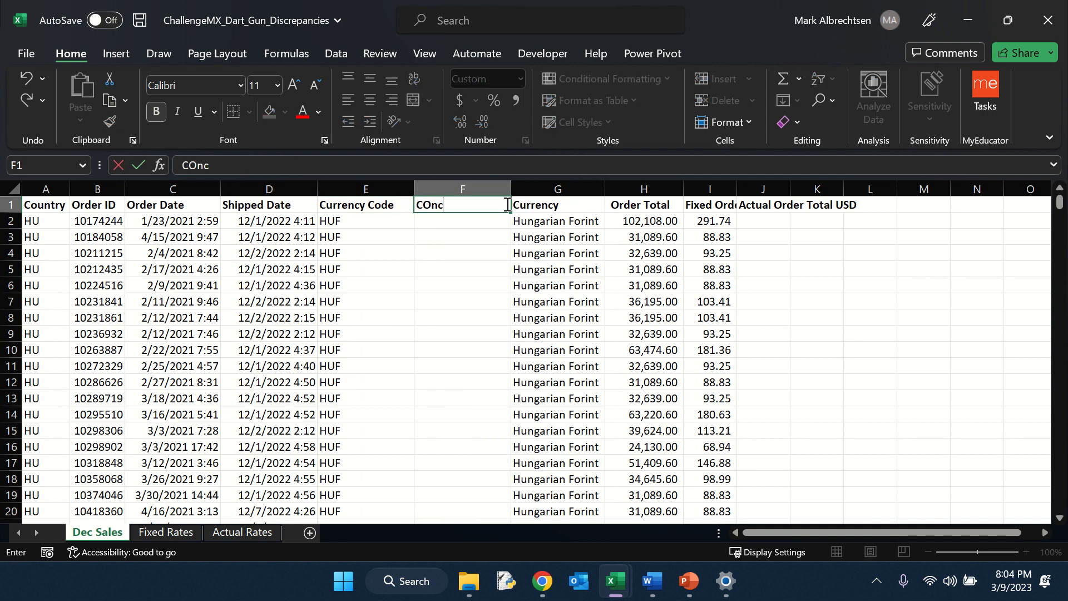
pyautogui.press('BackSpace')
pyautogui.press('BackSpace')
pyautogui.write('onc')
pyautogui.press('Return')
pyautogui.write('=conc')
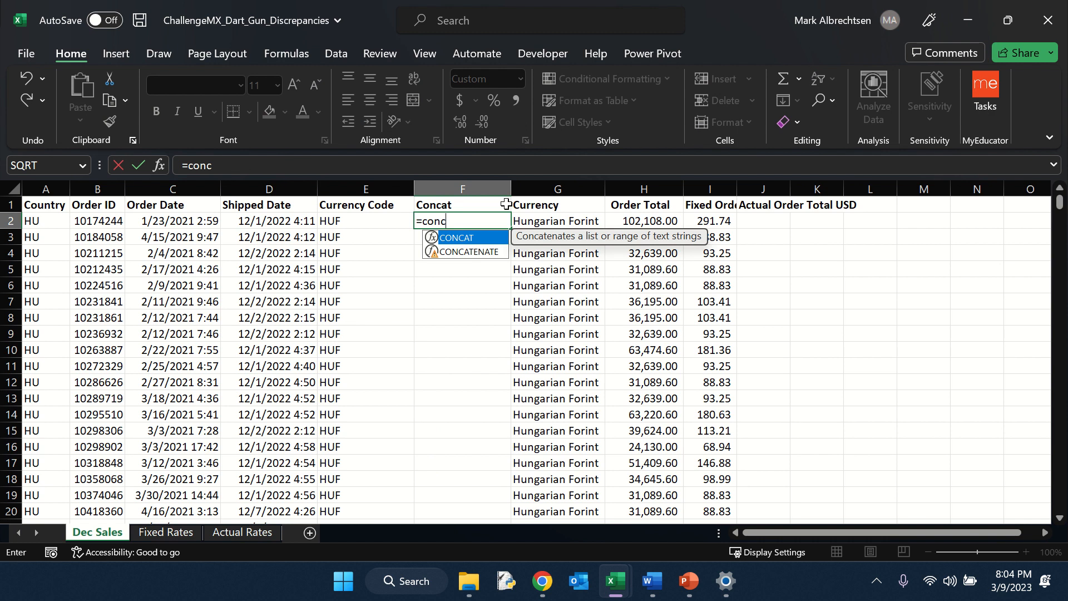
pyautogui.press('Tab')
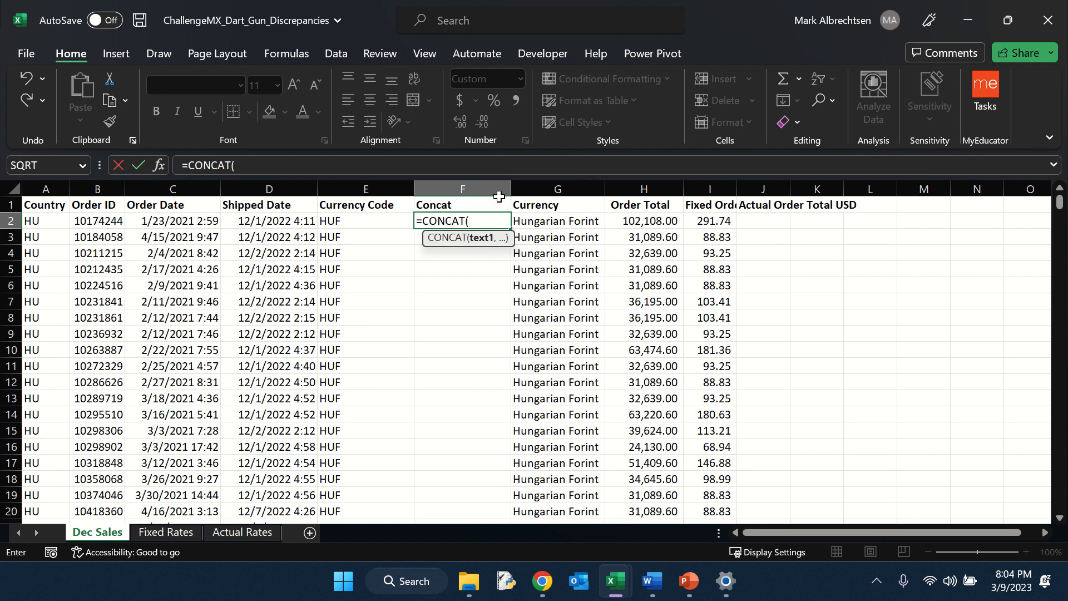
pyautogui.press('BackSpace')
pyautogui.press('BackSpace')
pyautogui.press('BackSpace')
pyautogui.press('BackSpace')
pyautogui.press('BackSpace')
pyautogui.press('BackSpace')
pyautogui.press('BackSpace')
pyautogui.press('BackSpace')
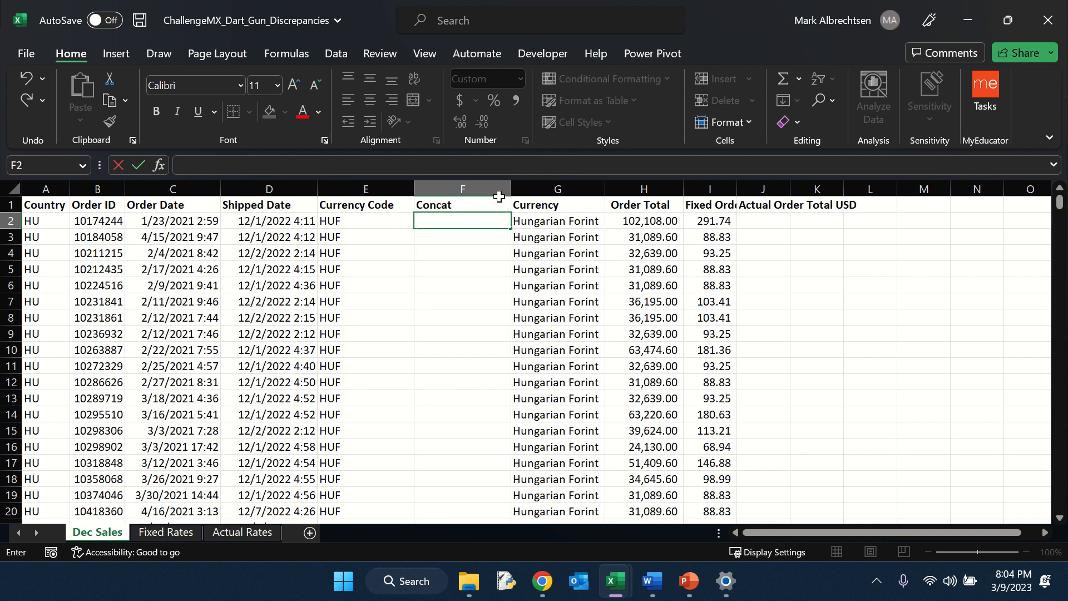
# Step: Enter =CONCAT(D2,E2) in the first Concat cell on Dec Sales
pyautogui.press('Escape')
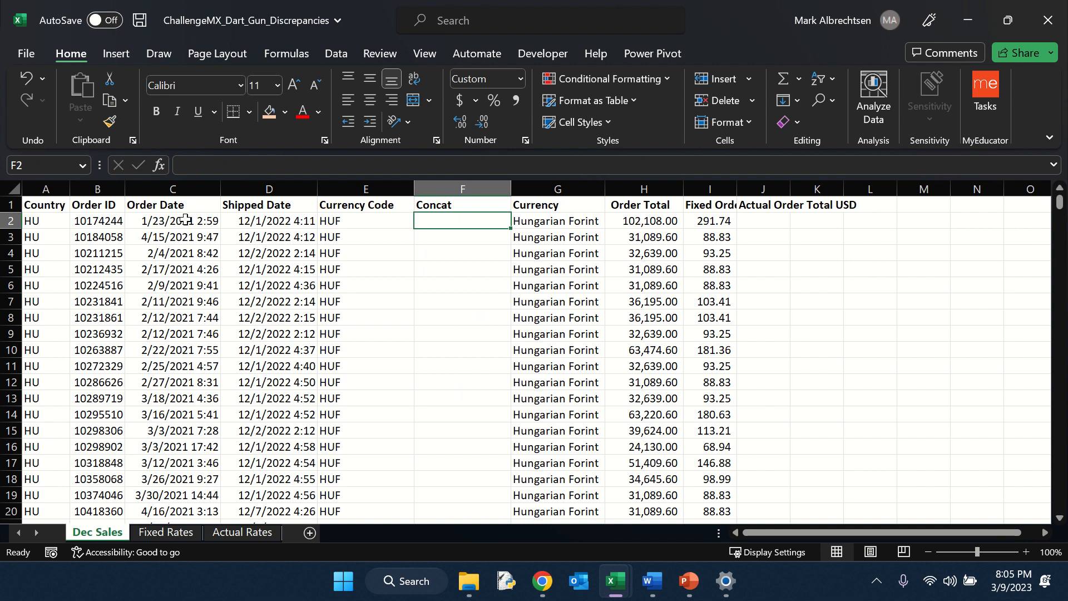
pyautogui.click(281, 221)
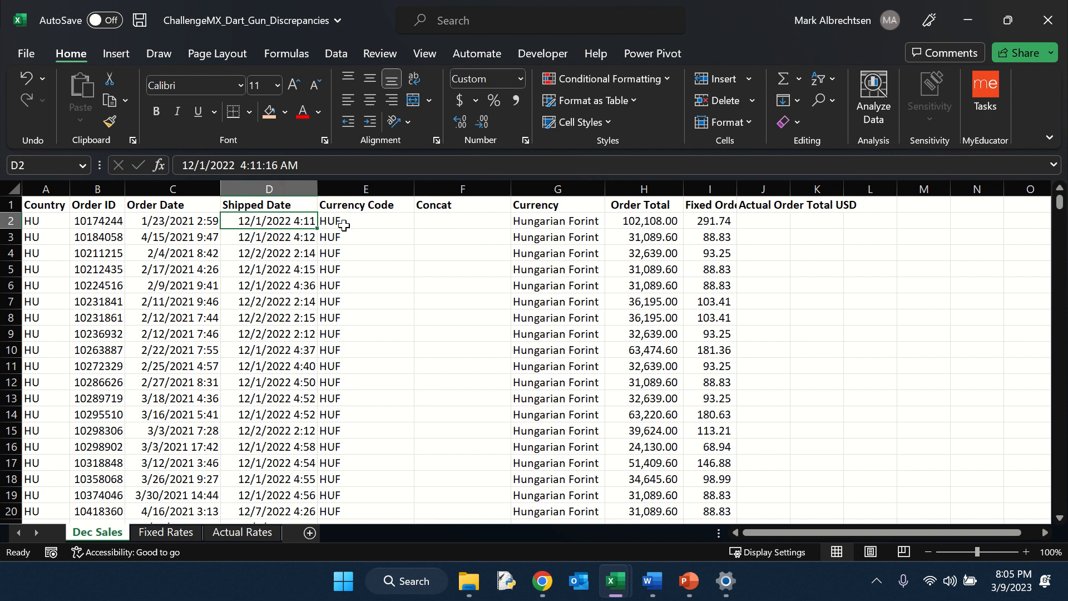
pyautogui.click(442, 222)
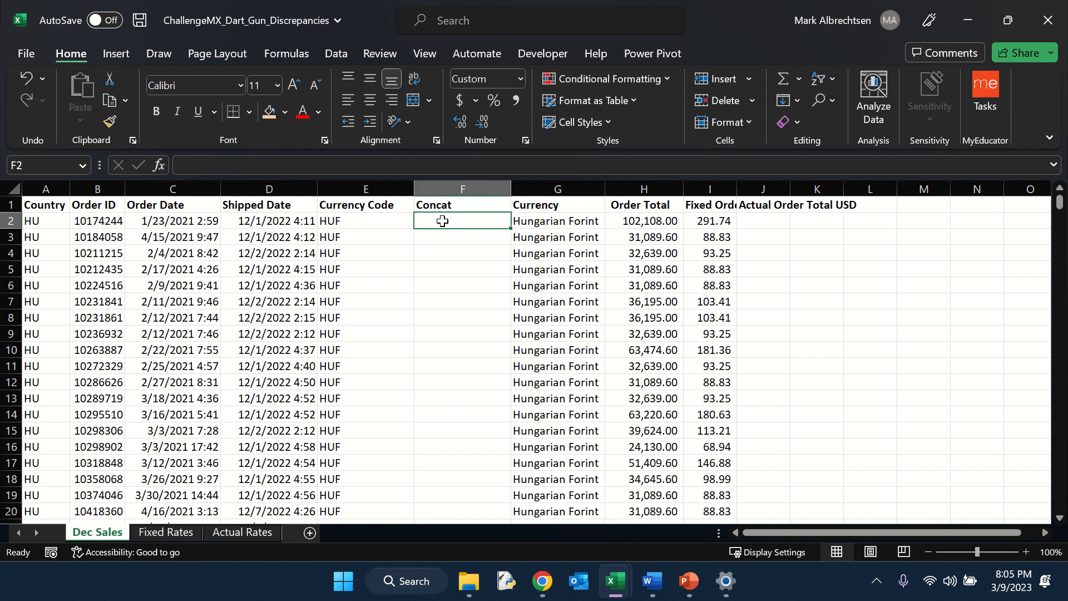
pyautogui.write('=')
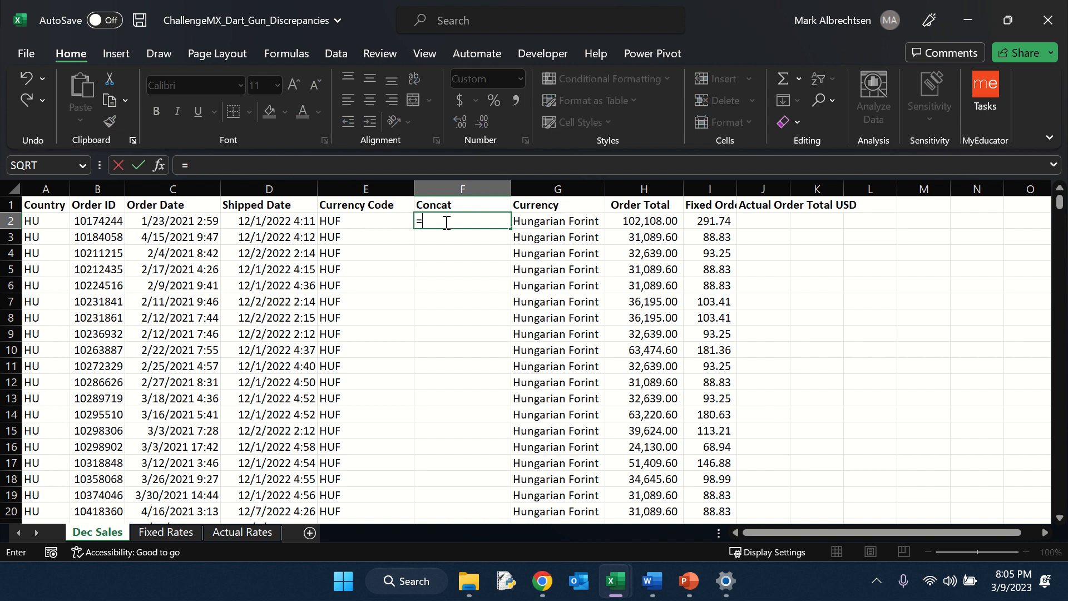
pyautogui.write('concat')
pyautogui.press('Tab')
pyautogui.press('Left')
pyautogui.press('Left')
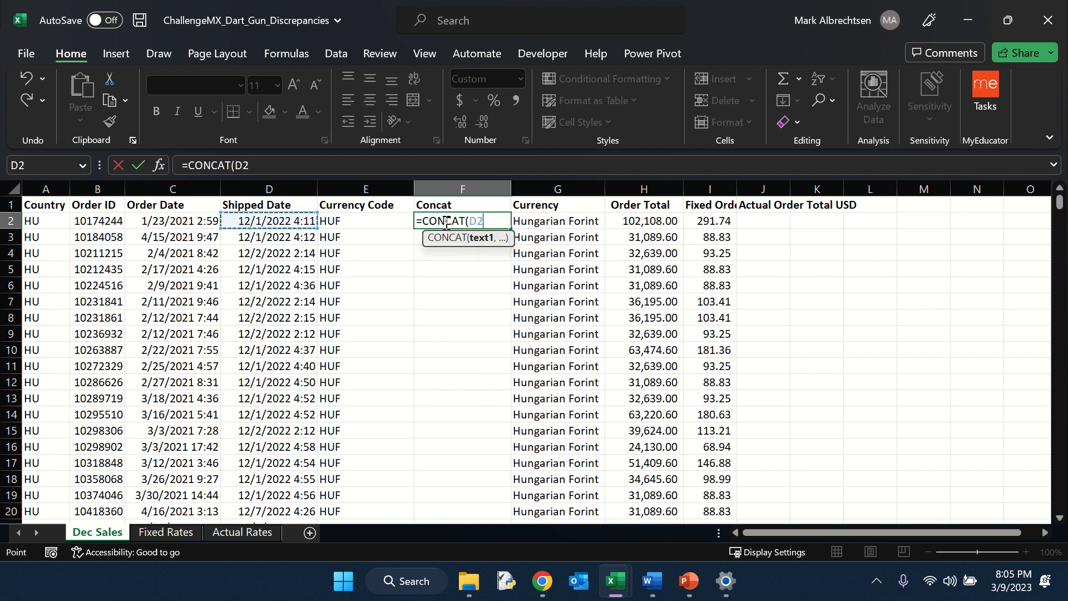
pyautogui.write(',')
pyautogui.press('Left')
pyautogui.press('Return')
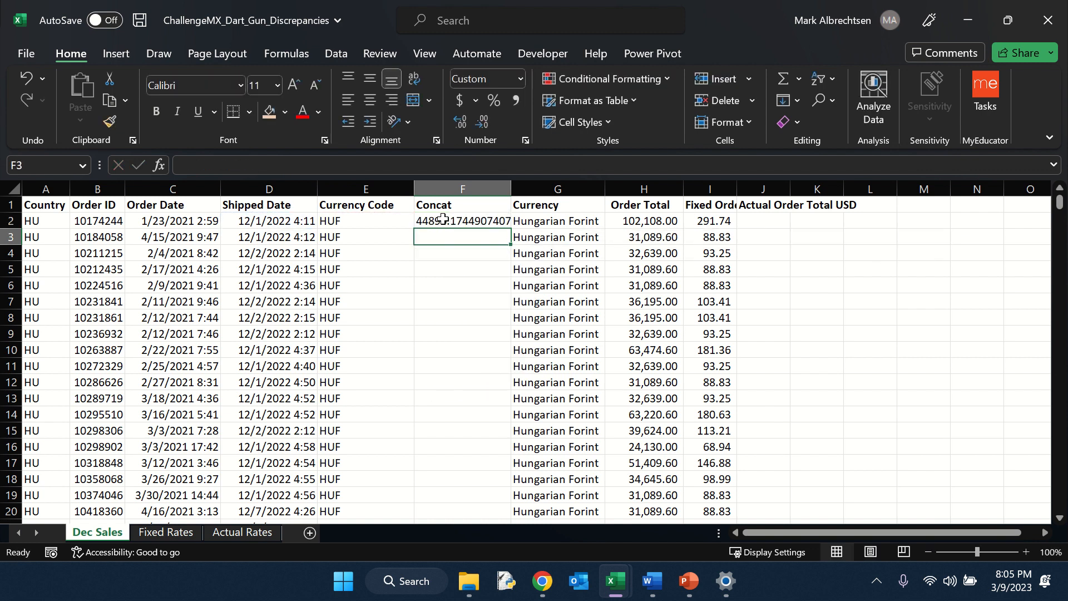
# Step: Edit the Concat formula to =CONCAT(TEXT(D2,"yyyy-mm-dd"),E2) so the shipped date is formatted as text
pyautogui.click(276, 221)
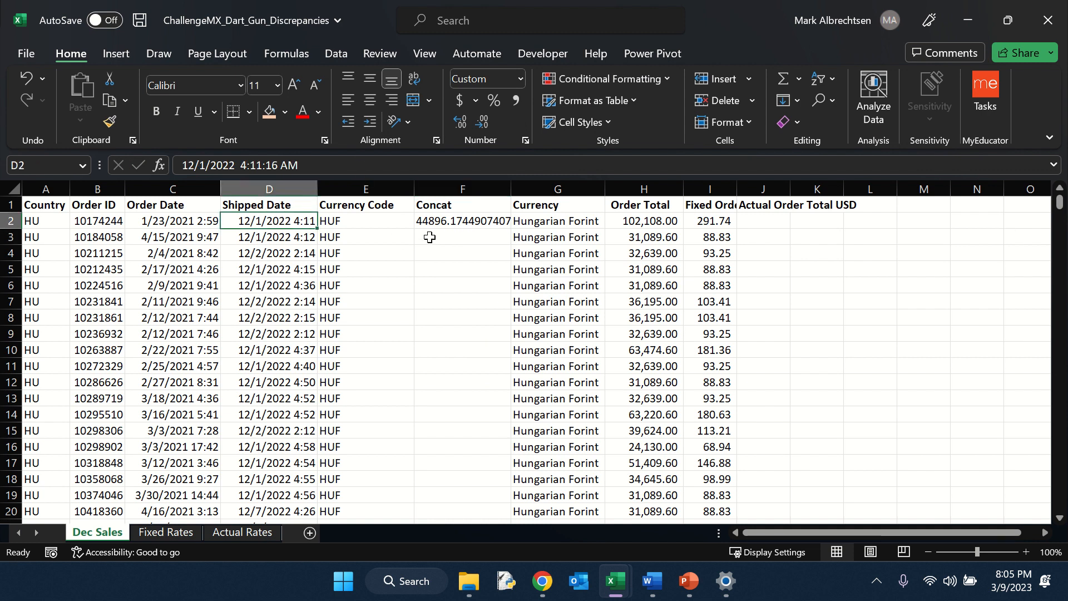
pyautogui.click(445, 225)
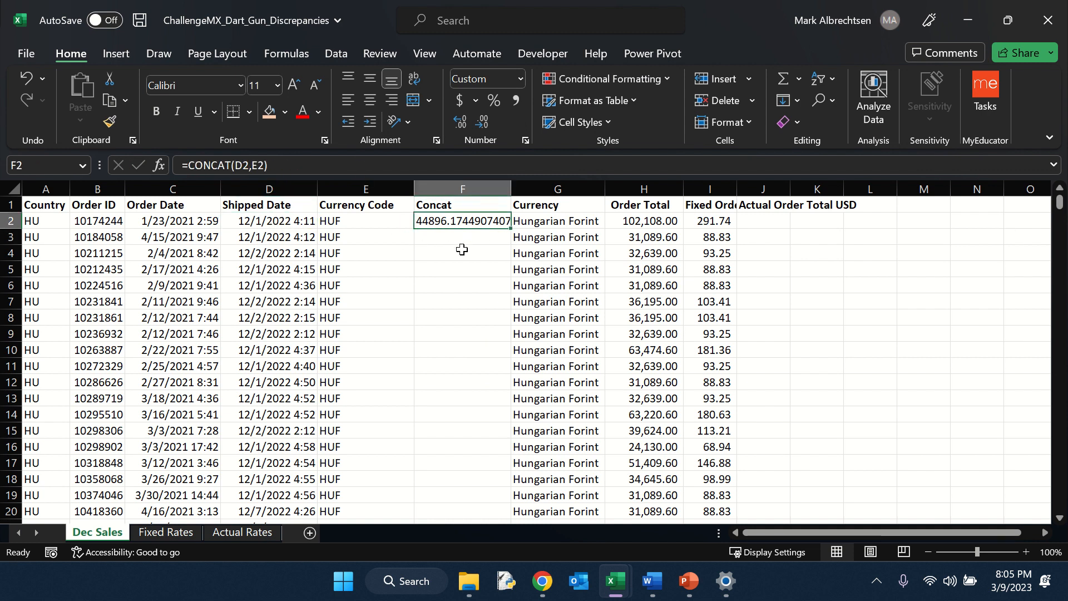
pyautogui.click(237, 164)
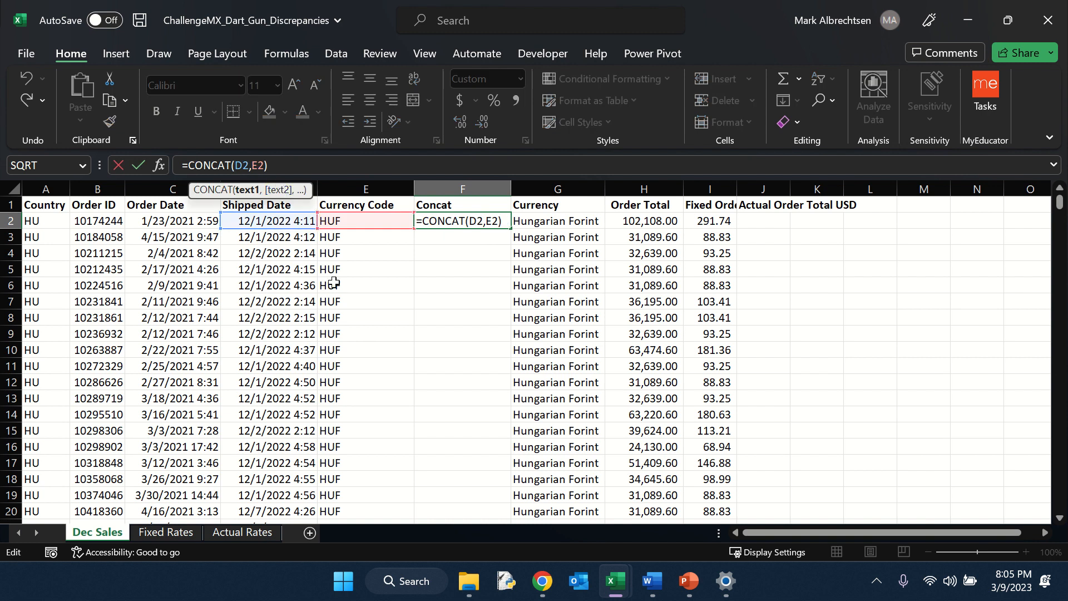
pyautogui.write('text')
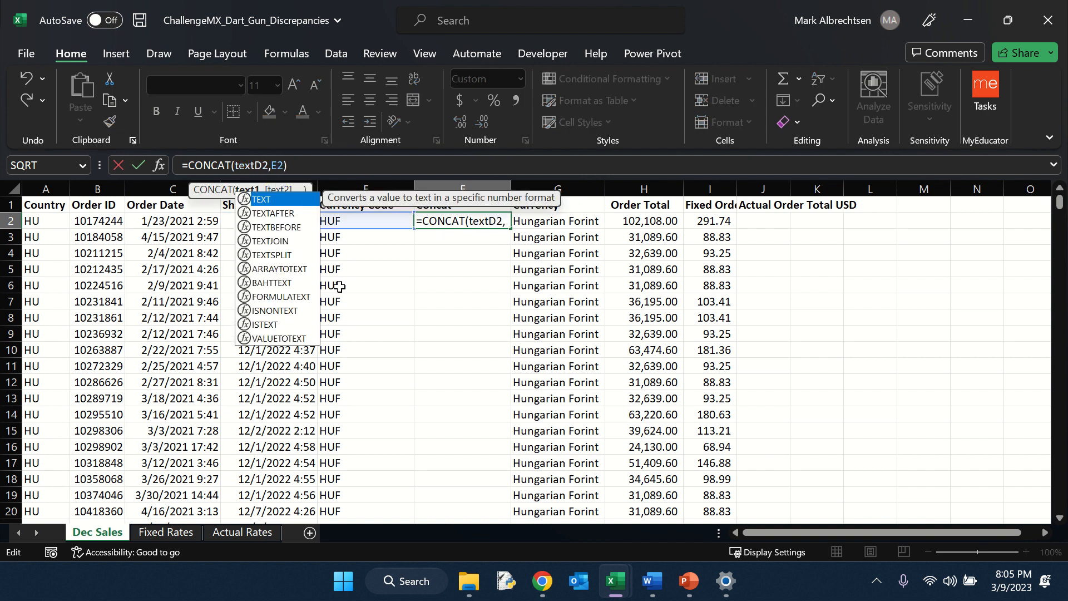
pyautogui.press('Tab')
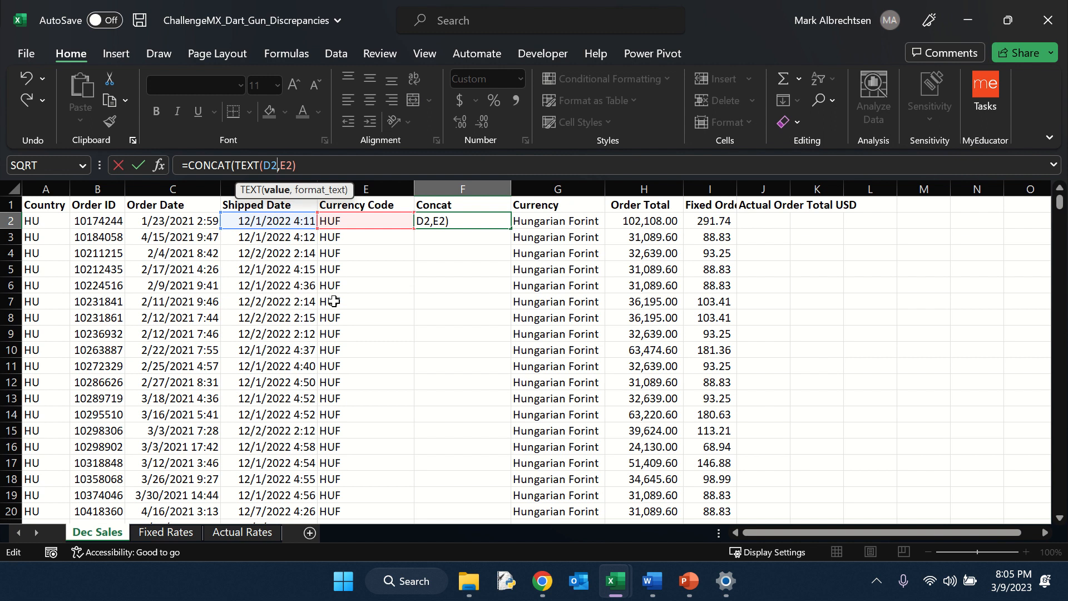
pyautogui.write(',')
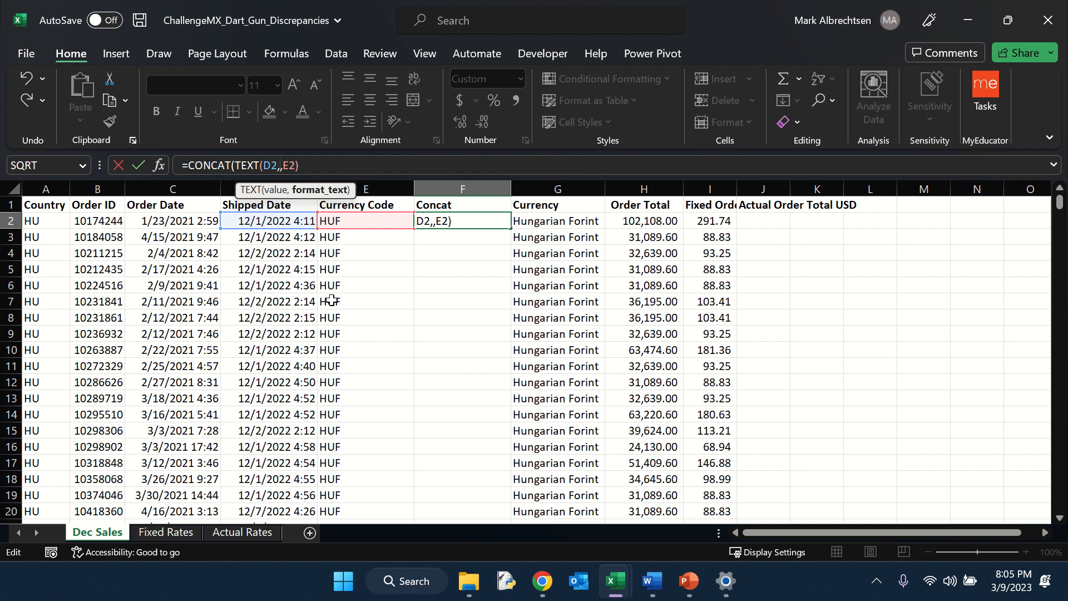
pyautogui.write('"')
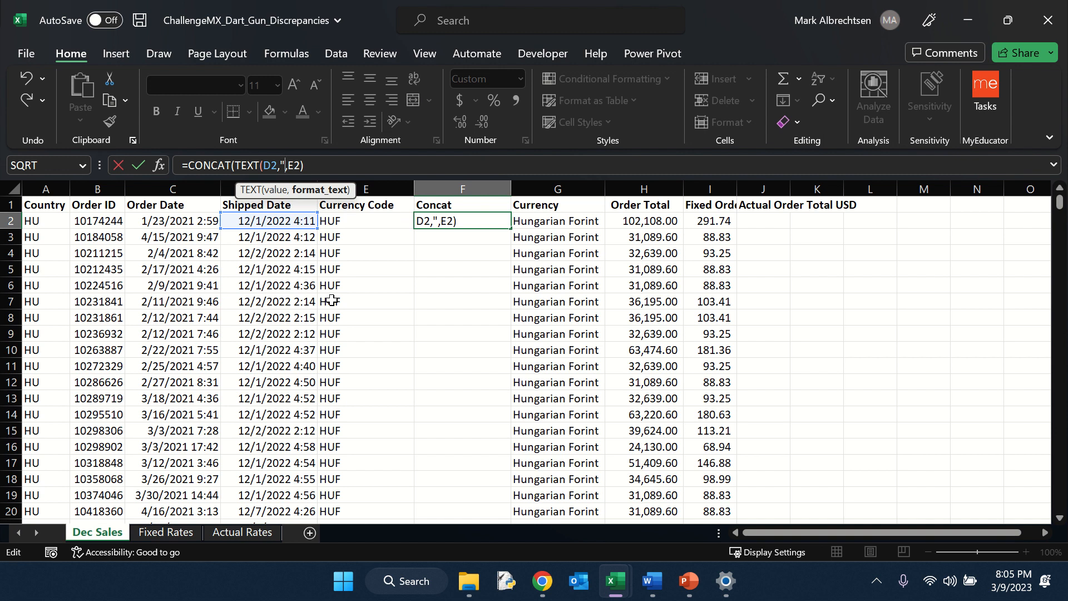
pyautogui.write('yyyy')
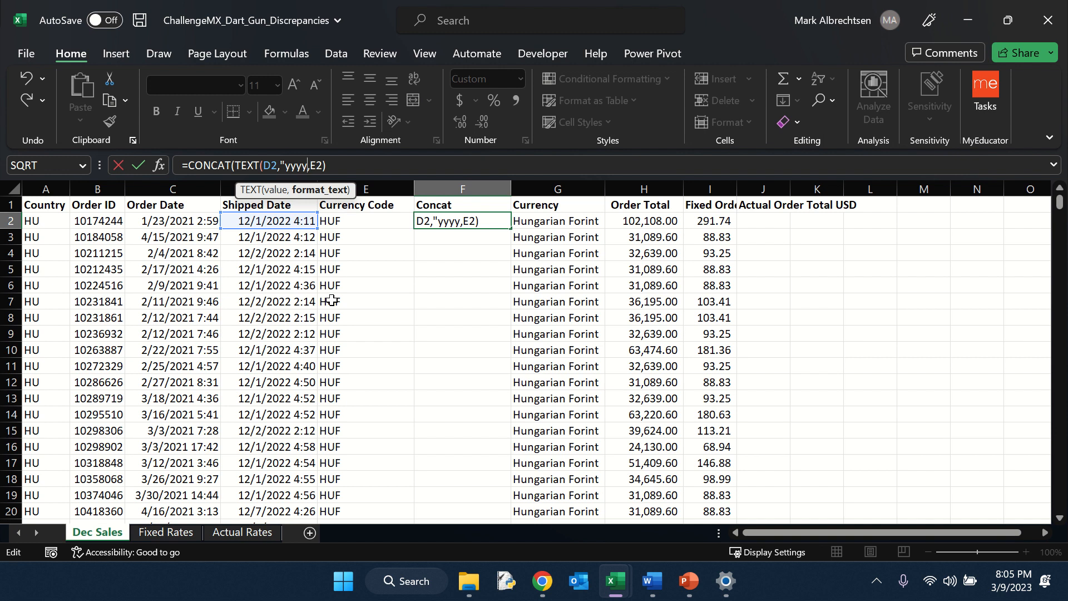
pyautogui.write('-mm')
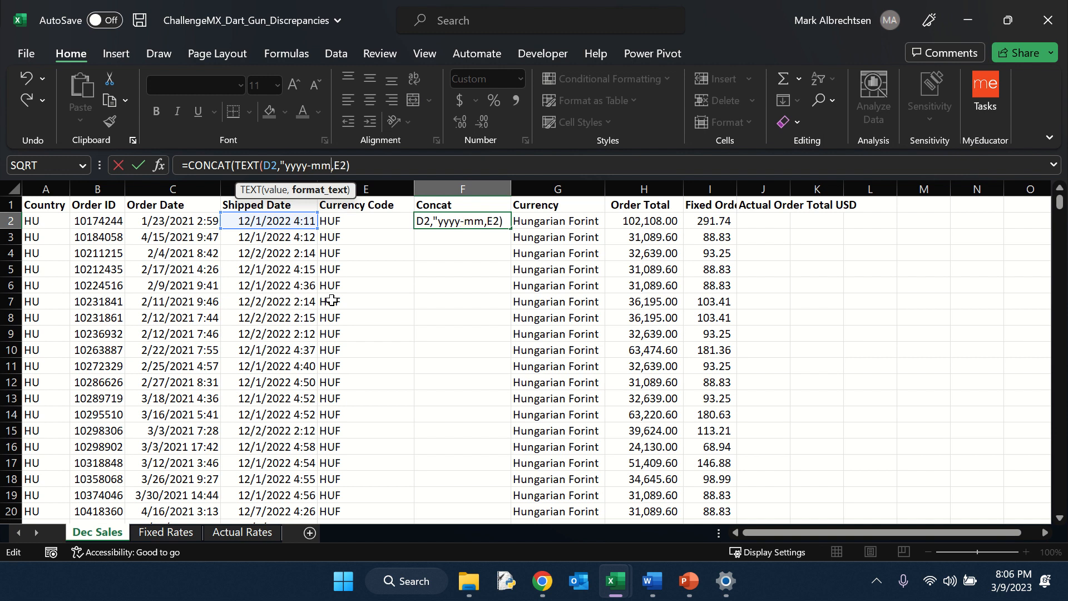
pyautogui.write('-dd")')
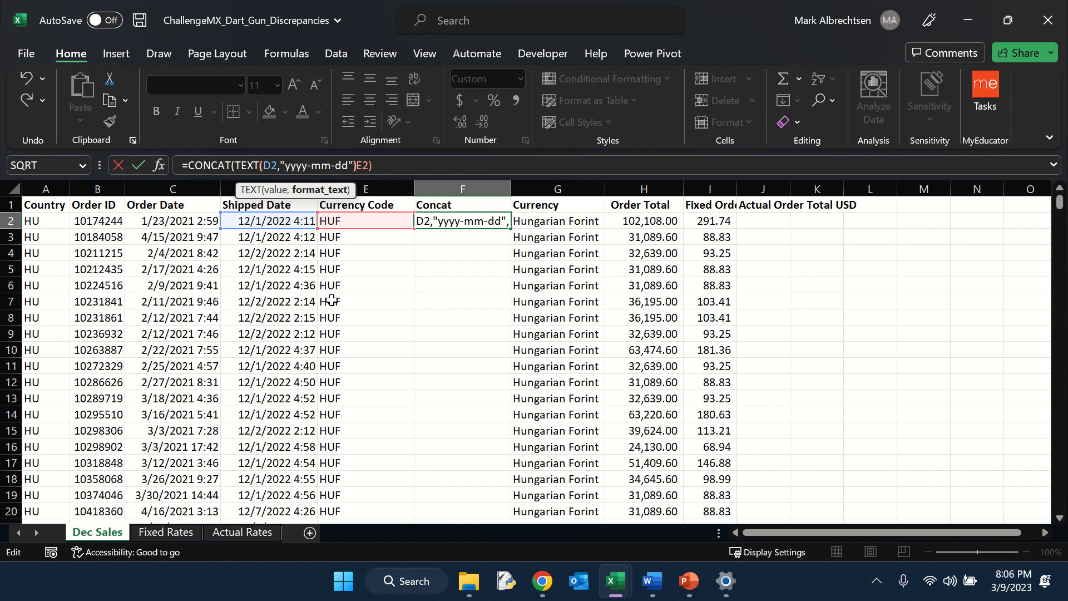
pyautogui.write(',')
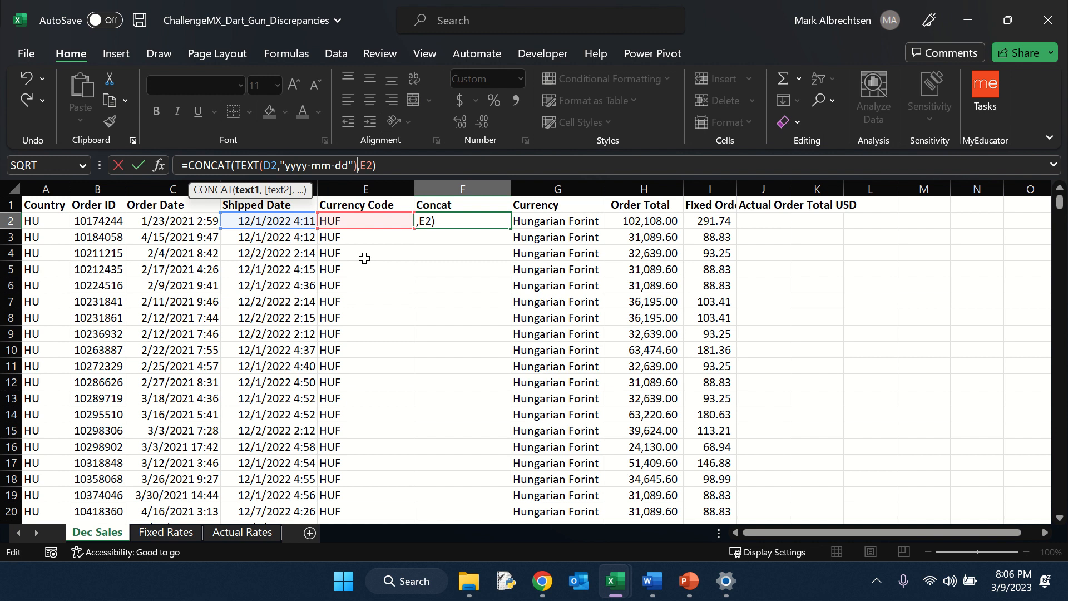
pyautogui.press('Return')
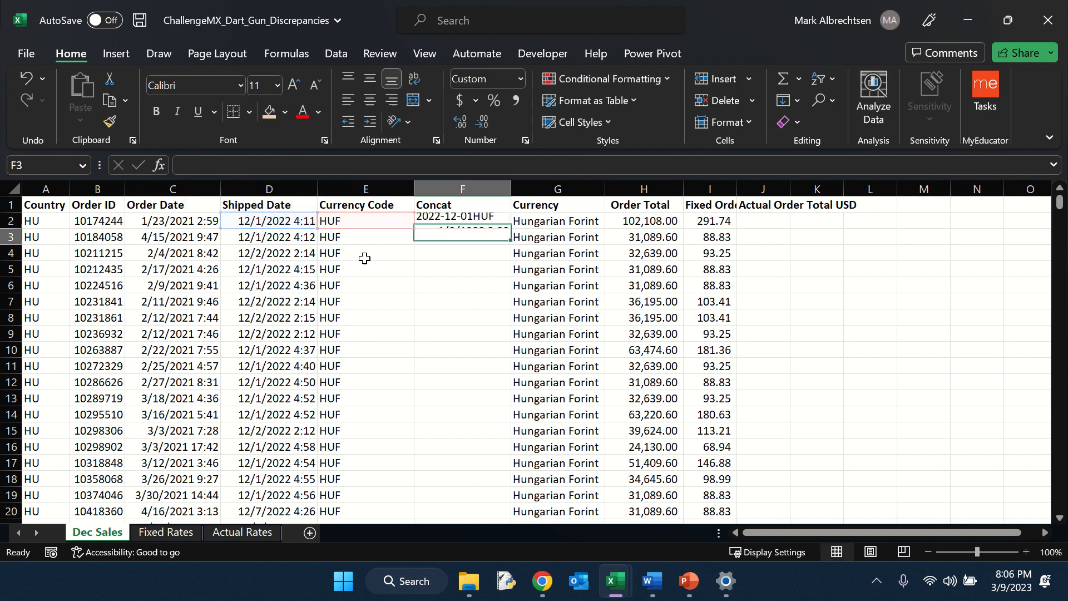
# Step: Compare against the Concat column on Actual Rates and fill the Concat formula down the column on Dec Sales
pyautogui.click(452, 222)
pyautogui.click(270, 532)
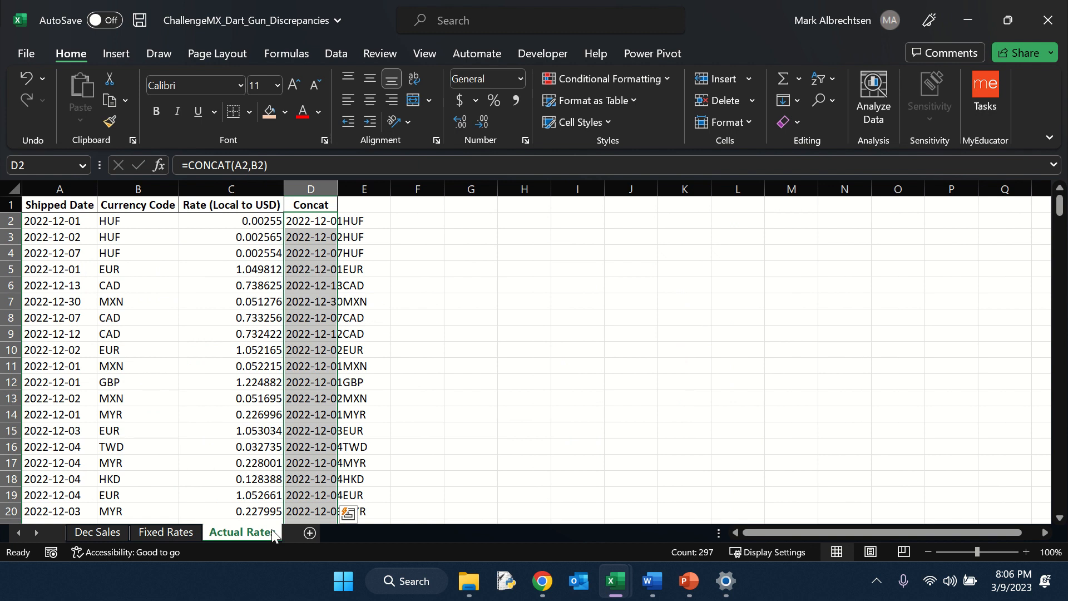
pyautogui.click(314, 223)
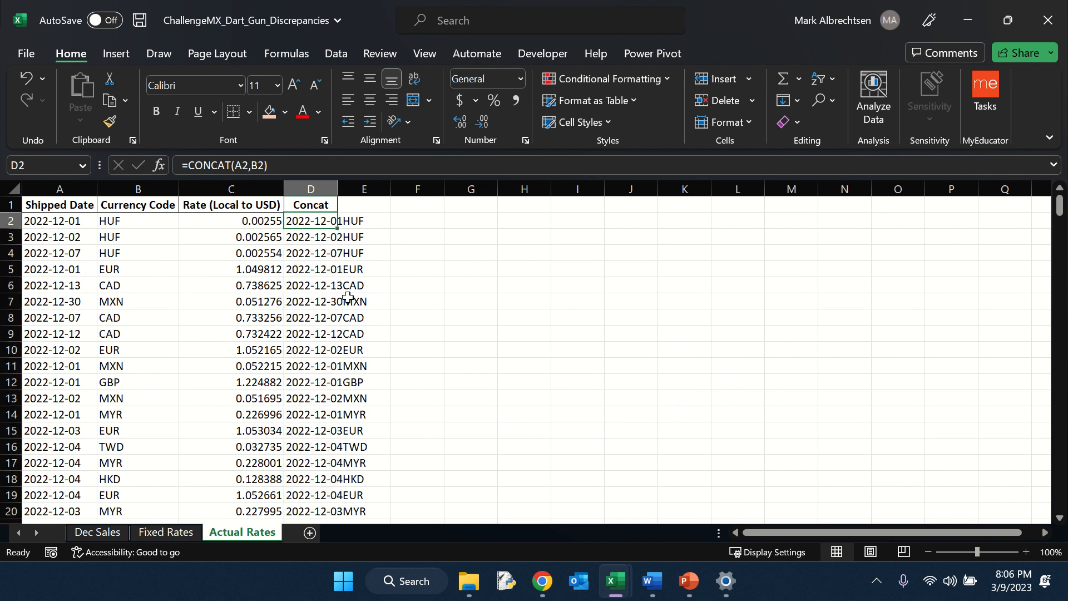
pyautogui.click(103, 531)
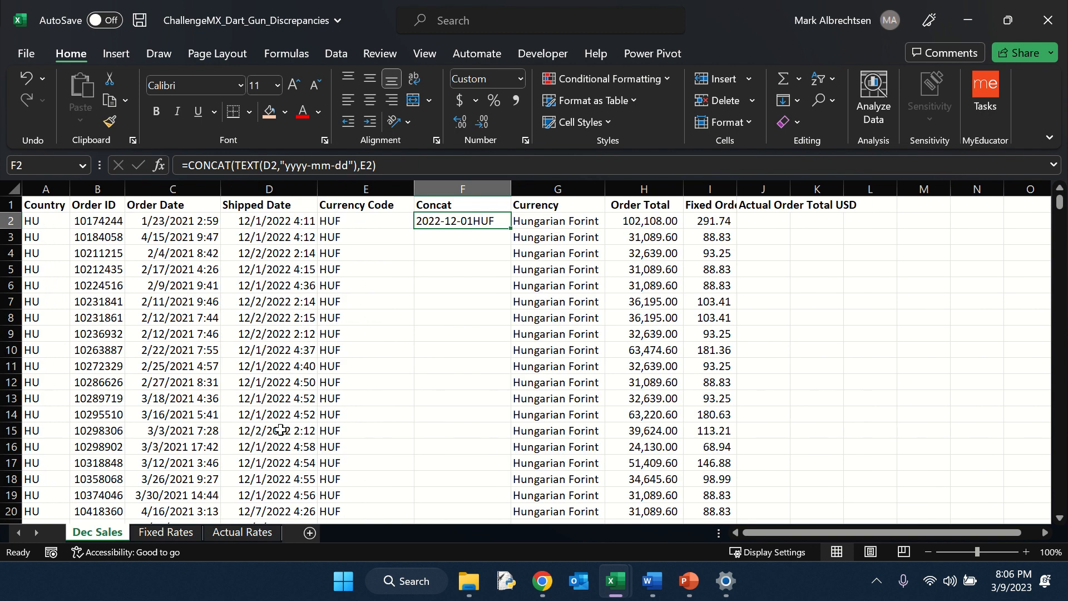
pyautogui.doubleClick(514, 230)
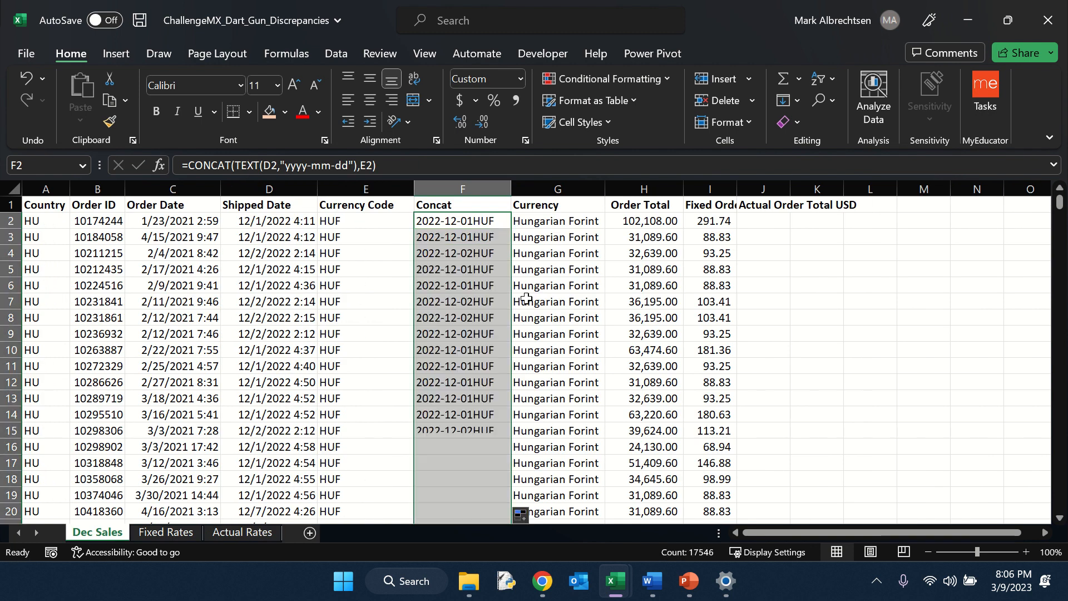
# Step: Enter =H2*XLOOKUP(F2,'Actual Rates'!D:D,'Actual Rates'!C:C) in the first Actual Order Total USD cell on Dec Sales
pyautogui.click(460, 221)
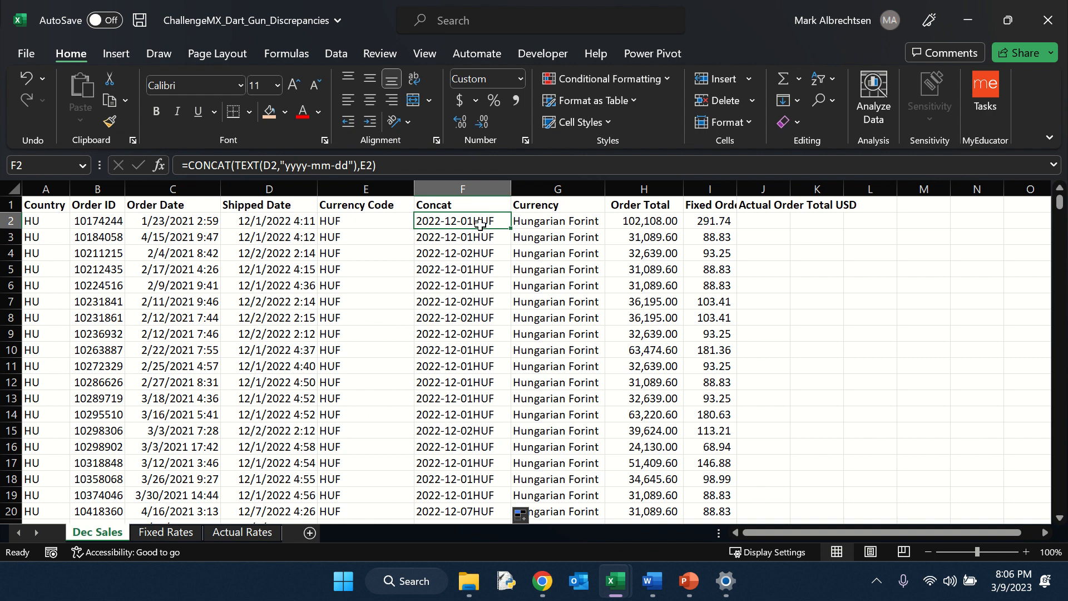
pyautogui.click(245, 534)
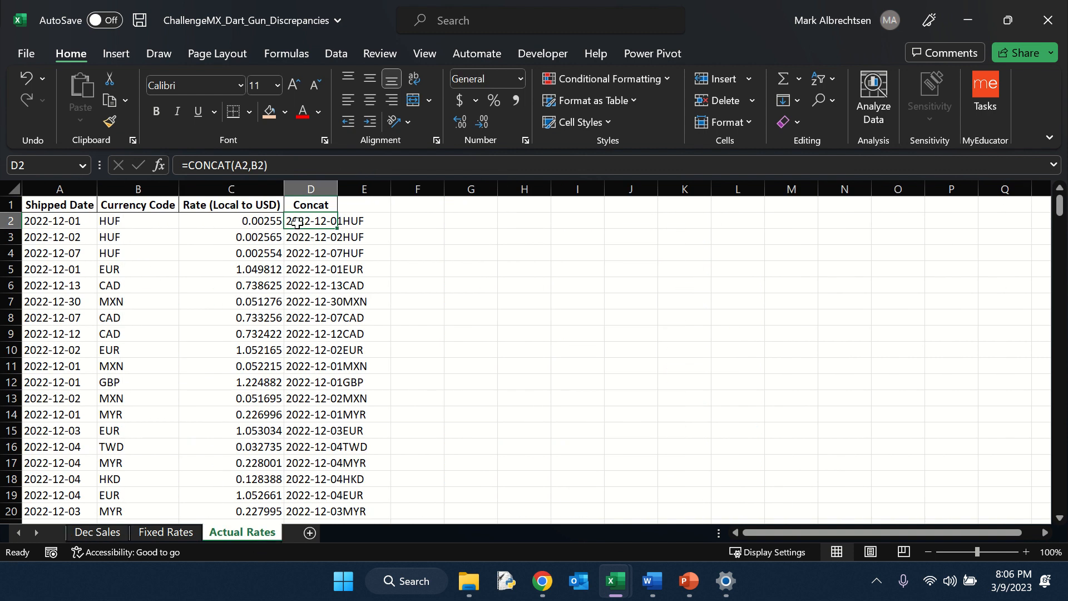
pyautogui.click(114, 532)
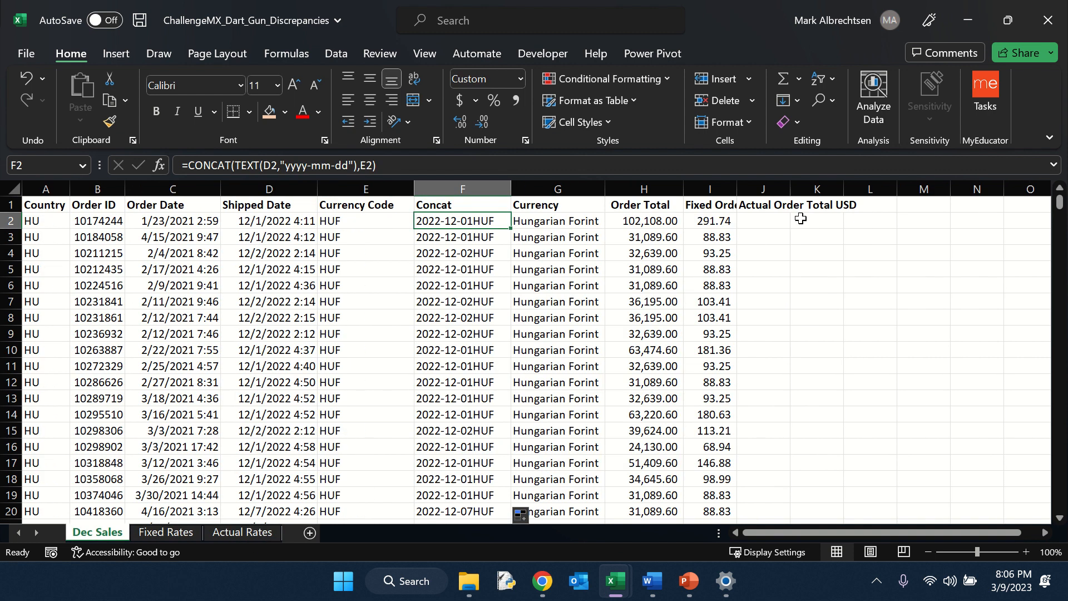
pyautogui.click(244, 532)
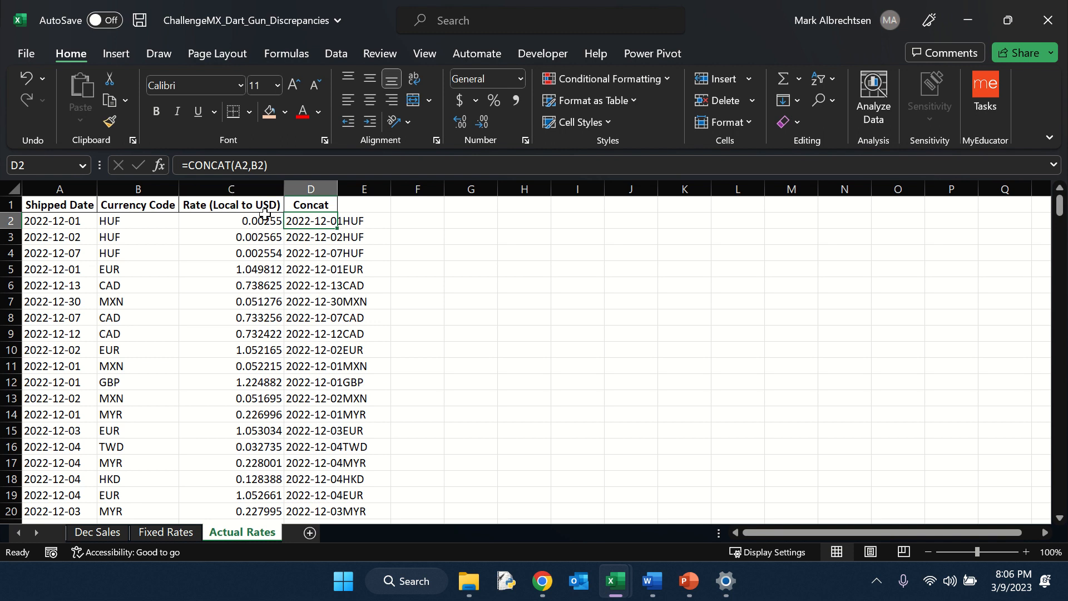
pyautogui.click(97, 532)
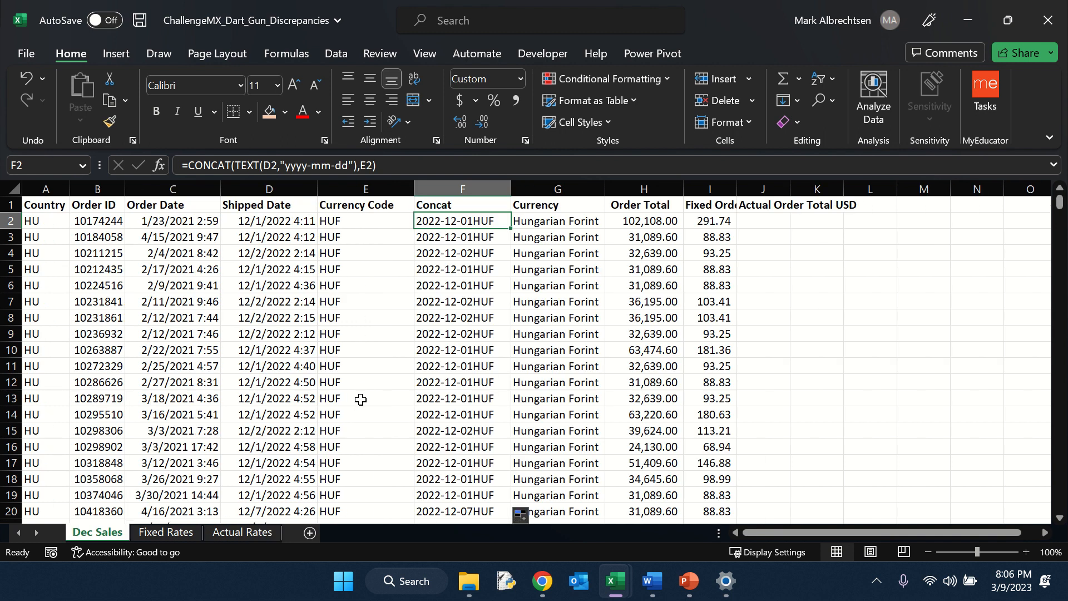
pyautogui.click(727, 221)
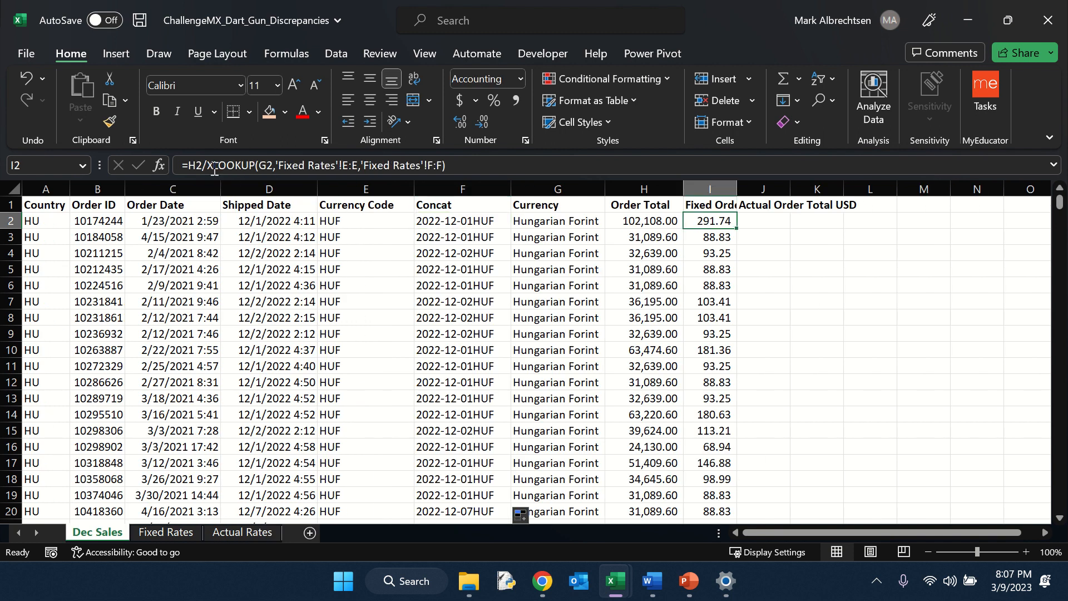
pyautogui.click(771, 224)
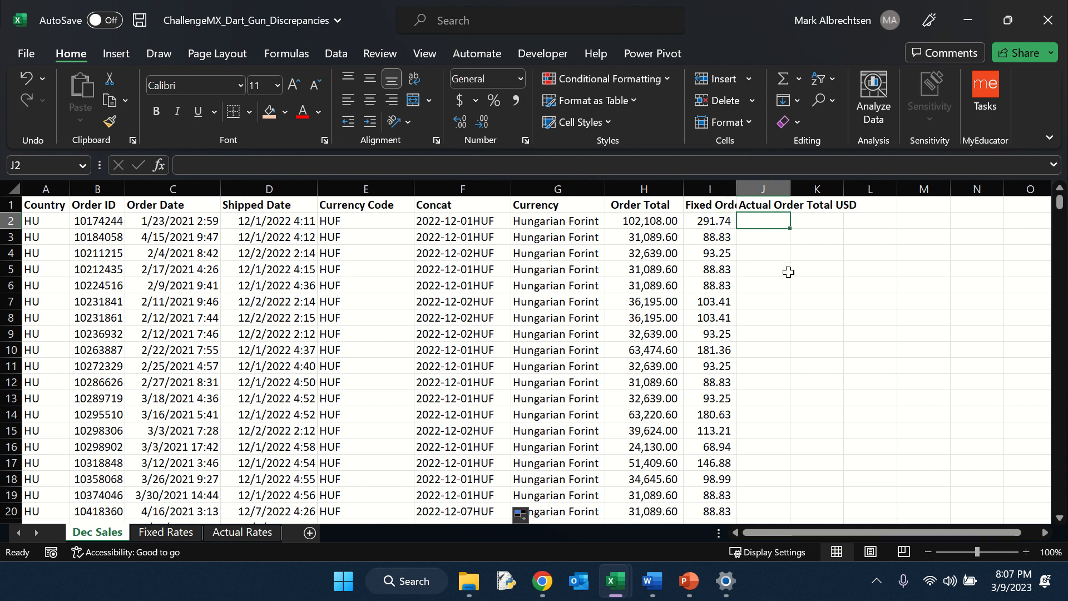
pyautogui.press('Left')
pyautogui.press('Left')
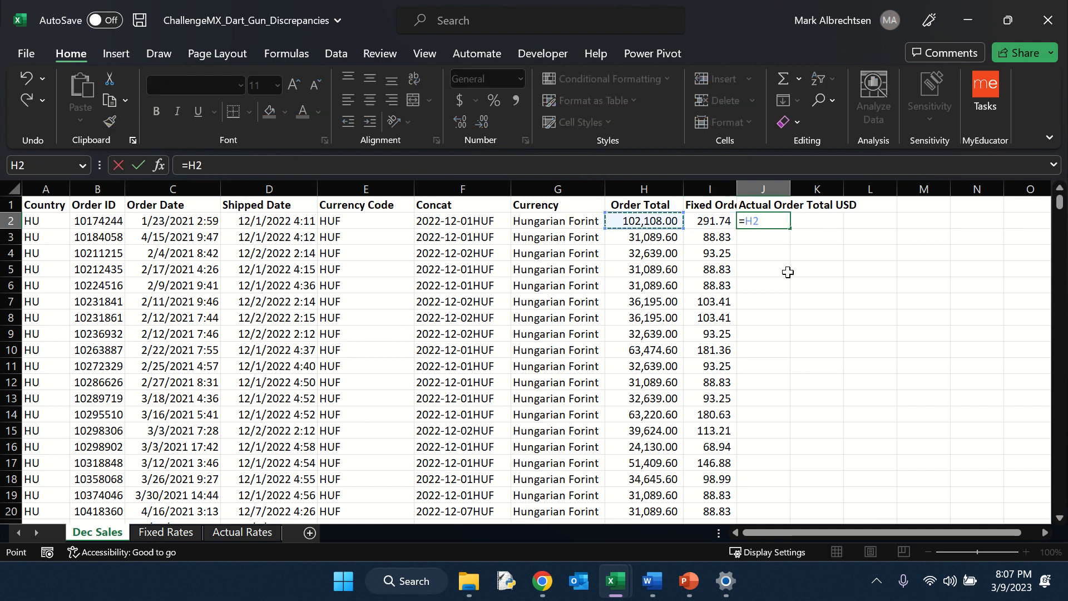
pyautogui.write('*xl')
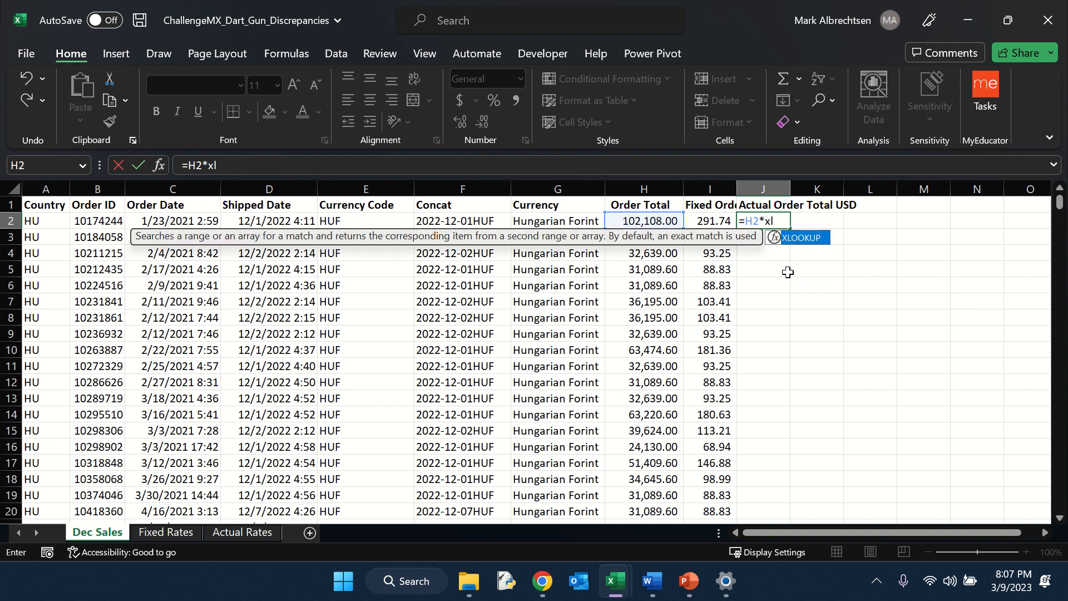
pyautogui.press('Tab')
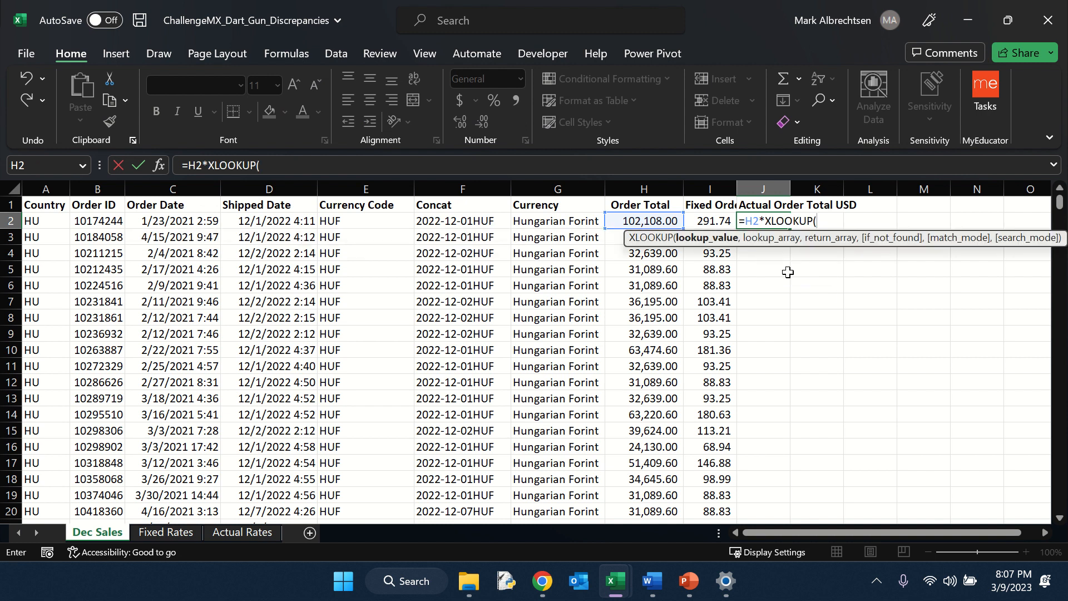
pyautogui.click(477, 225)
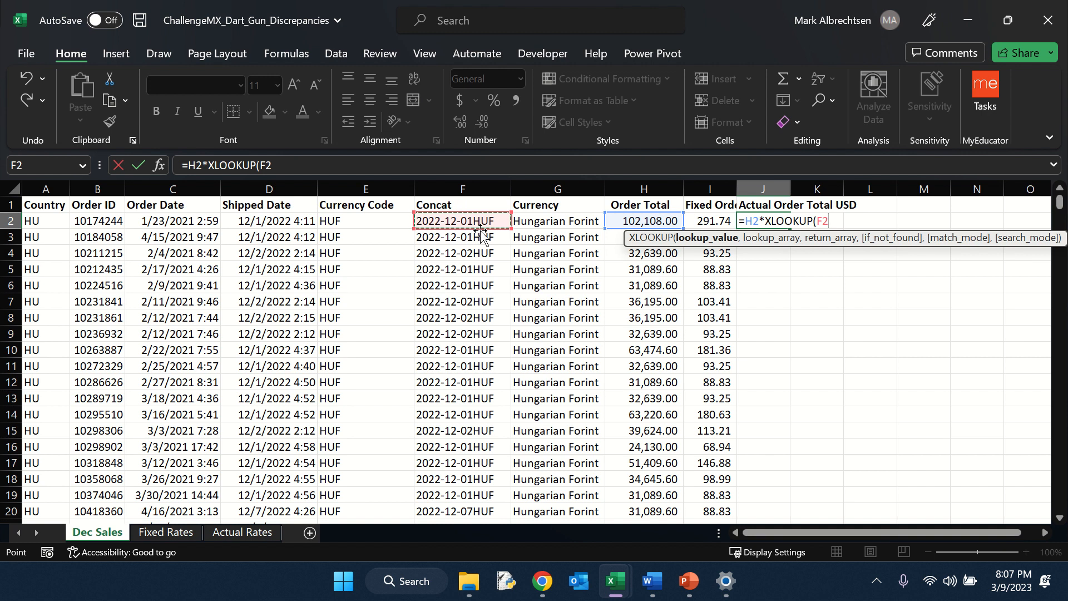
pyautogui.write(',')
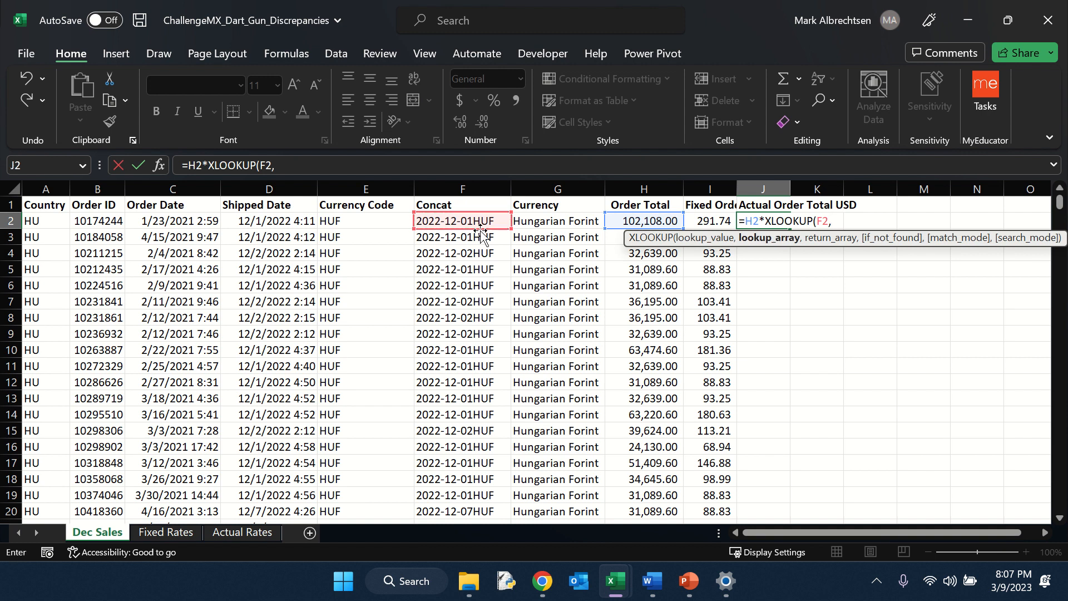
pyautogui.click(245, 533)
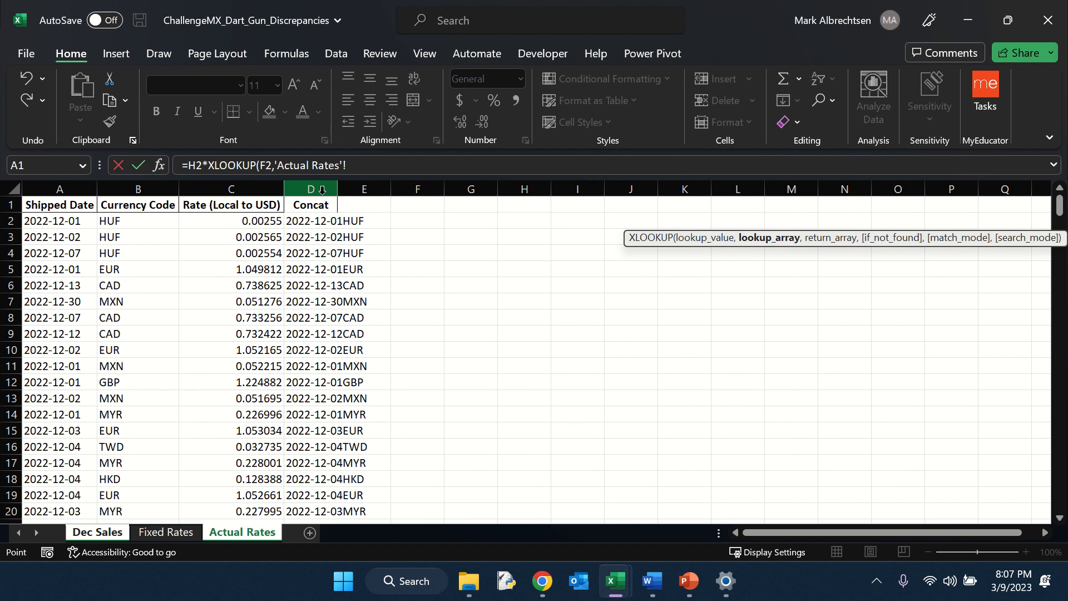
pyautogui.click(322, 190)
pyautogui.write(',')
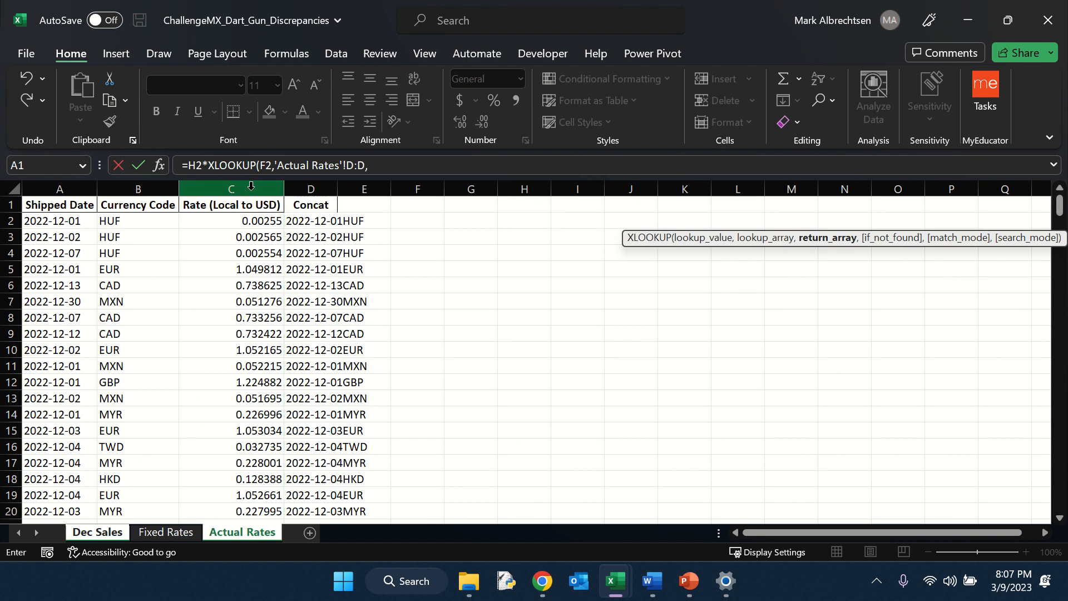
pyautogui.click(251, 188)
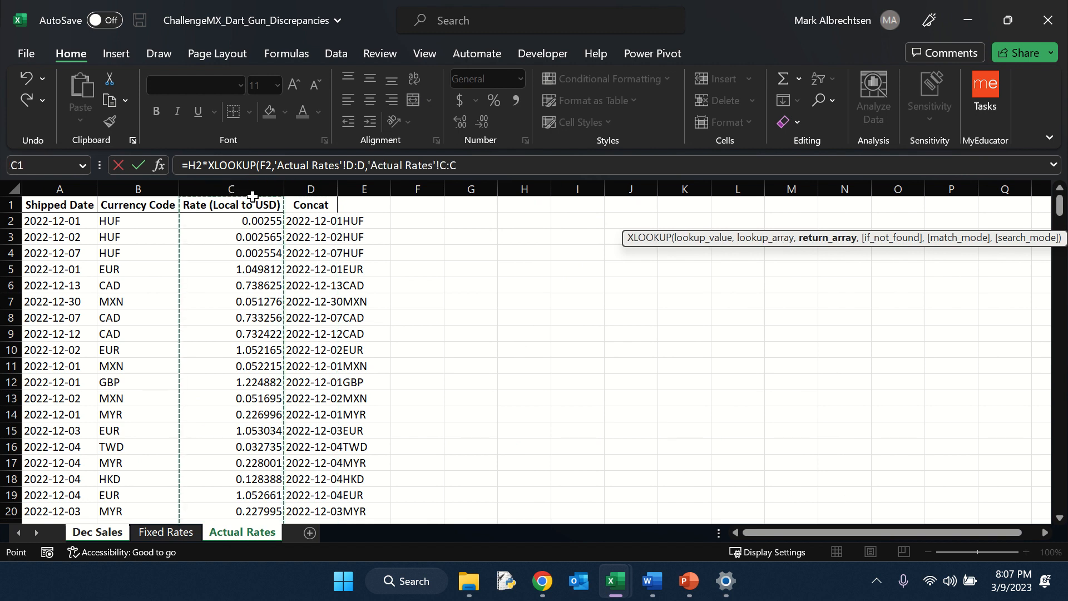
pyautogui.write(')')
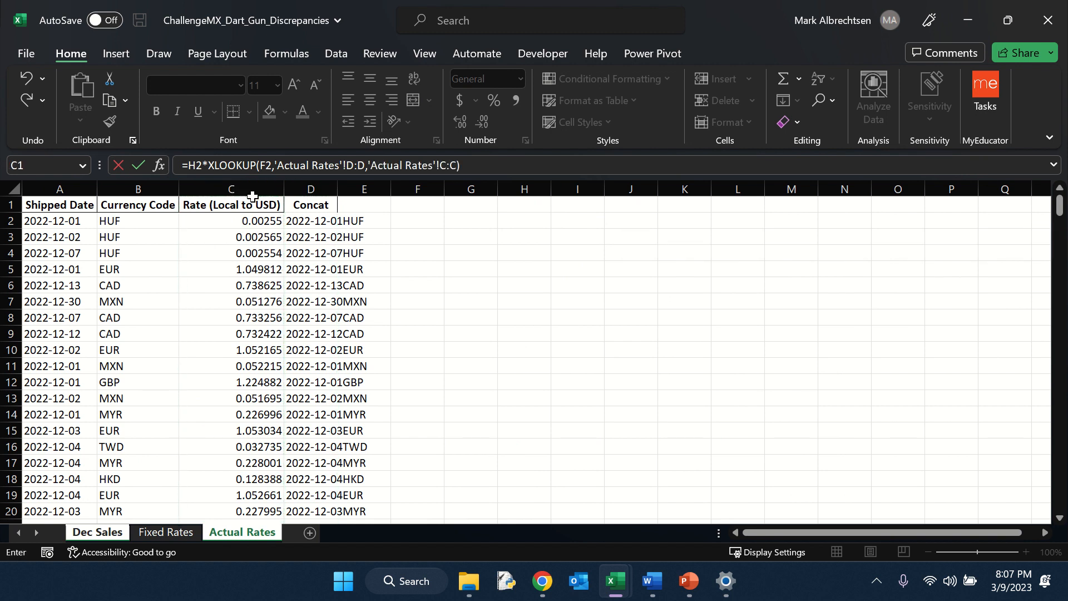
pyautogui.press('Return')
pyautogui.press('Up')
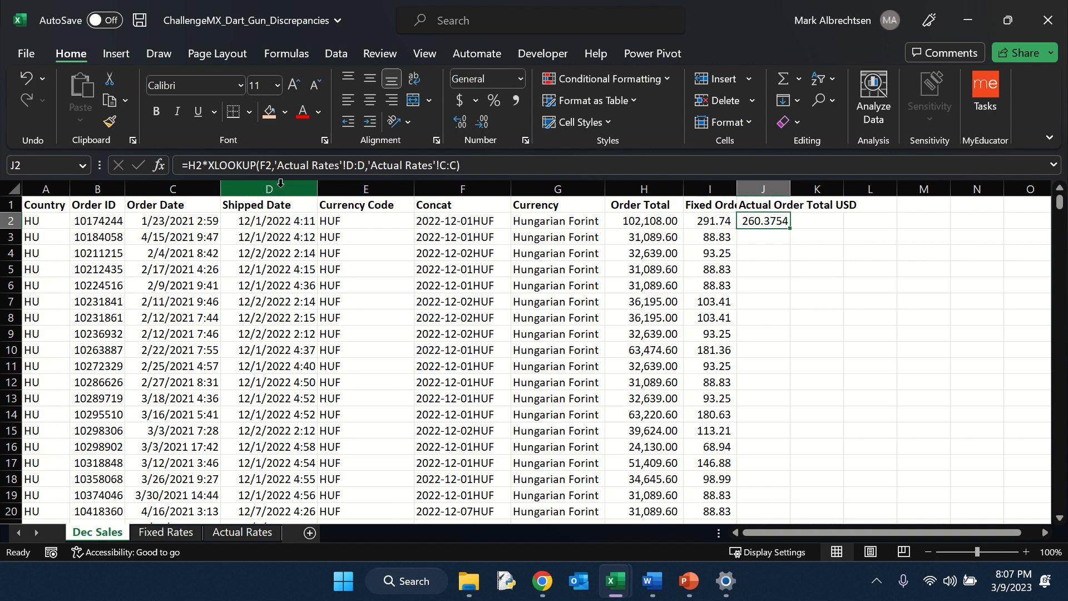
# Step: Fill the Actual Order Total USD formula down the column and autofit the Fixed and Actual Order Total USD columns
pyautogui.doubleClick(793, 228)
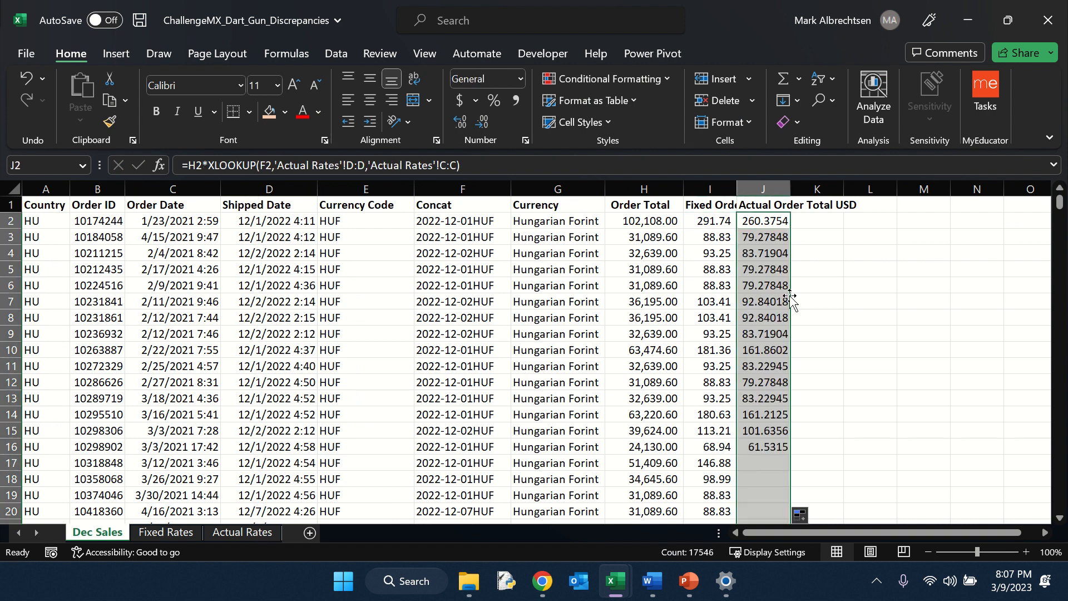
pyautogui.click(759, 220)
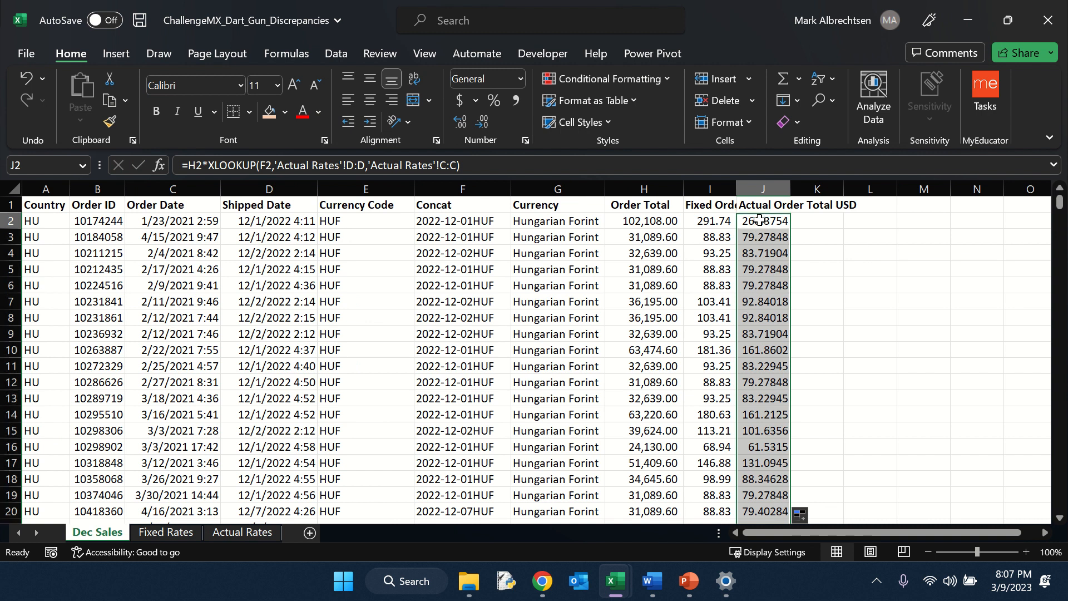
pyautogui.doubleClick(737, 189)
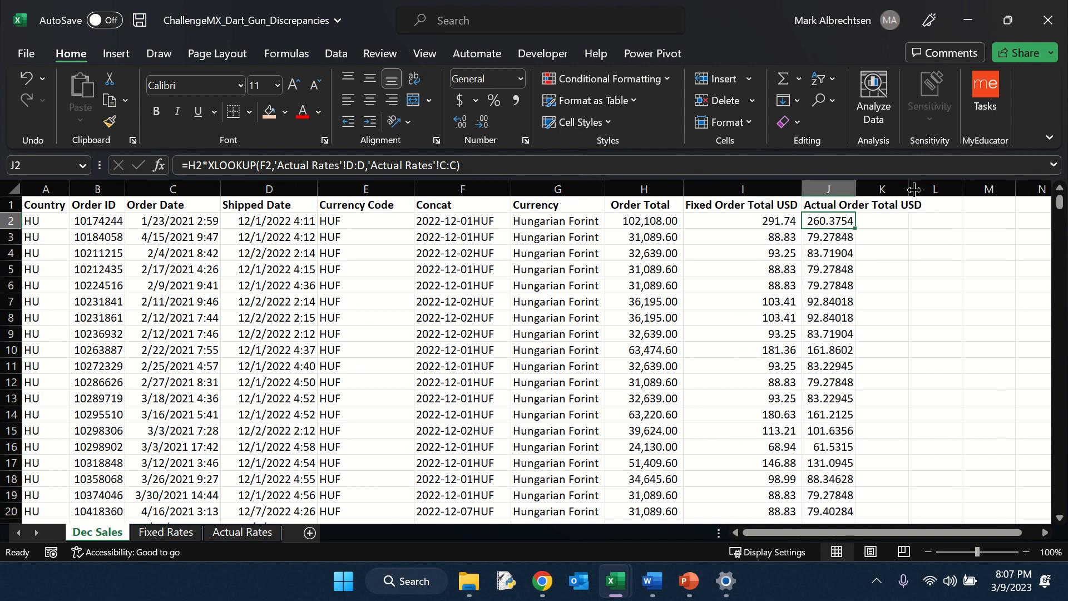
pyautogui.doubleClick(855, 190)
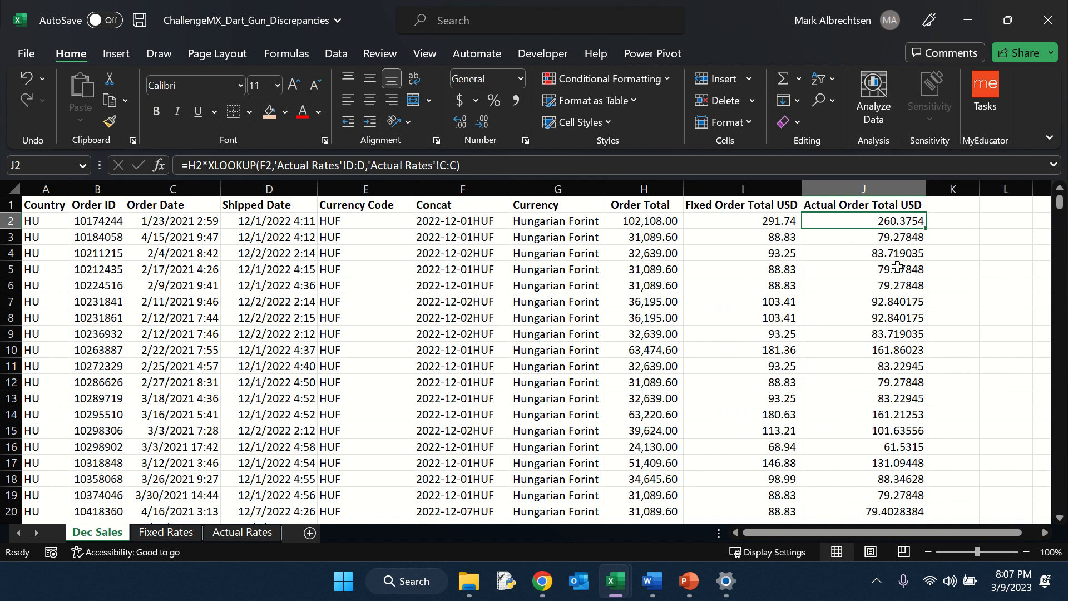
# Step: Add a 'Difference' header after Actual Order Total USD, enter =J2-I2 beneath it, and fill it down the column
pyautogui.click(964, 209)
pyautogui.write('Di')
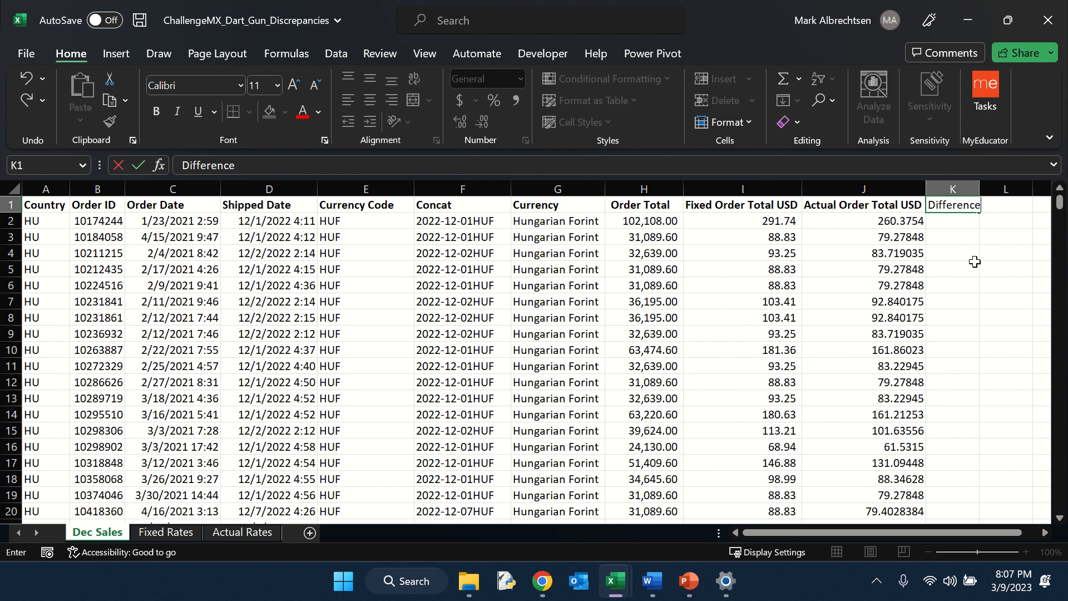
pyautogui.write('fference')
pyautogui.press('Return')
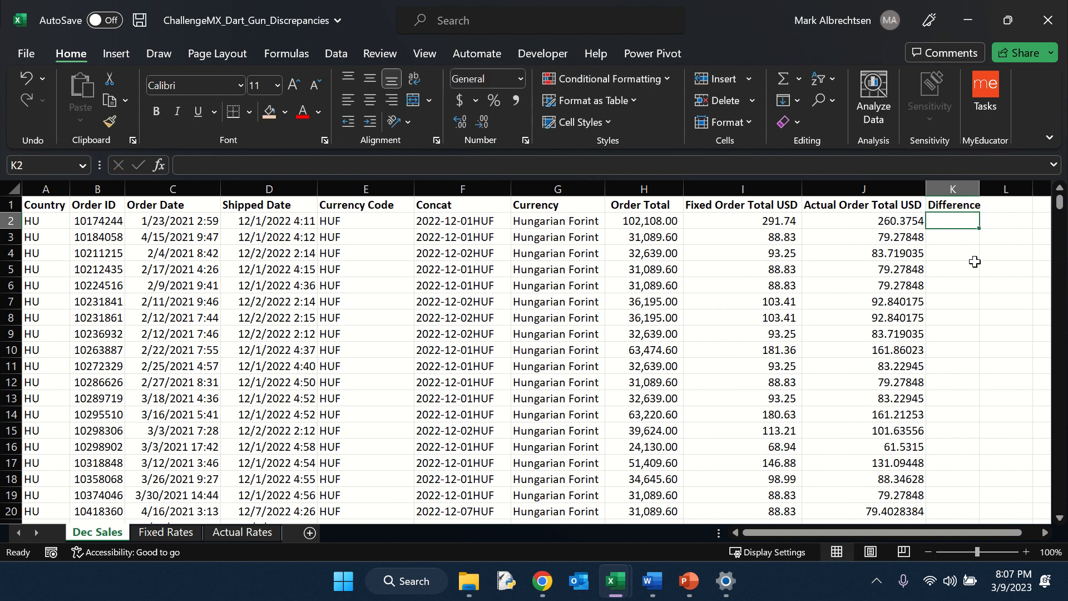
pyautogui.write('=')
pyautogui.press('Left')
pyautogui.write('-')
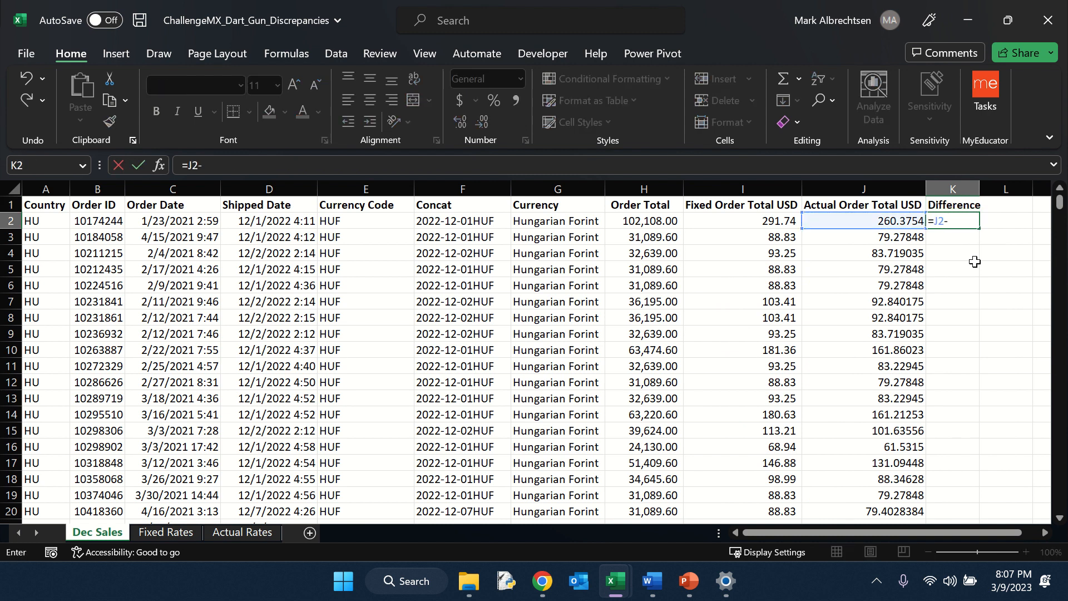
pyautogui.press('Left')
pyautogui.press('Left')
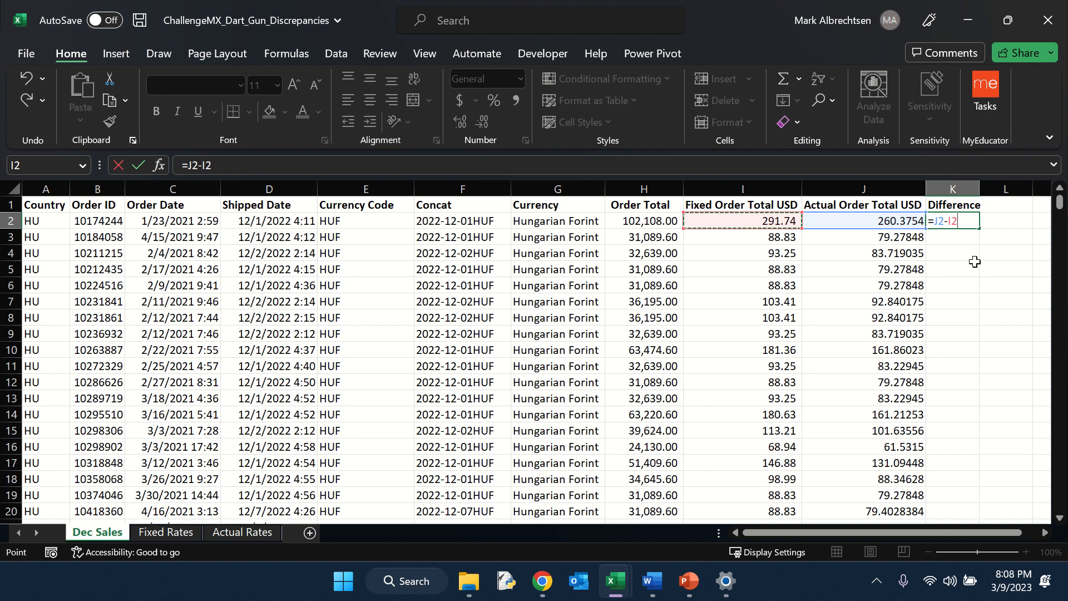
pyautogui.press('Return')
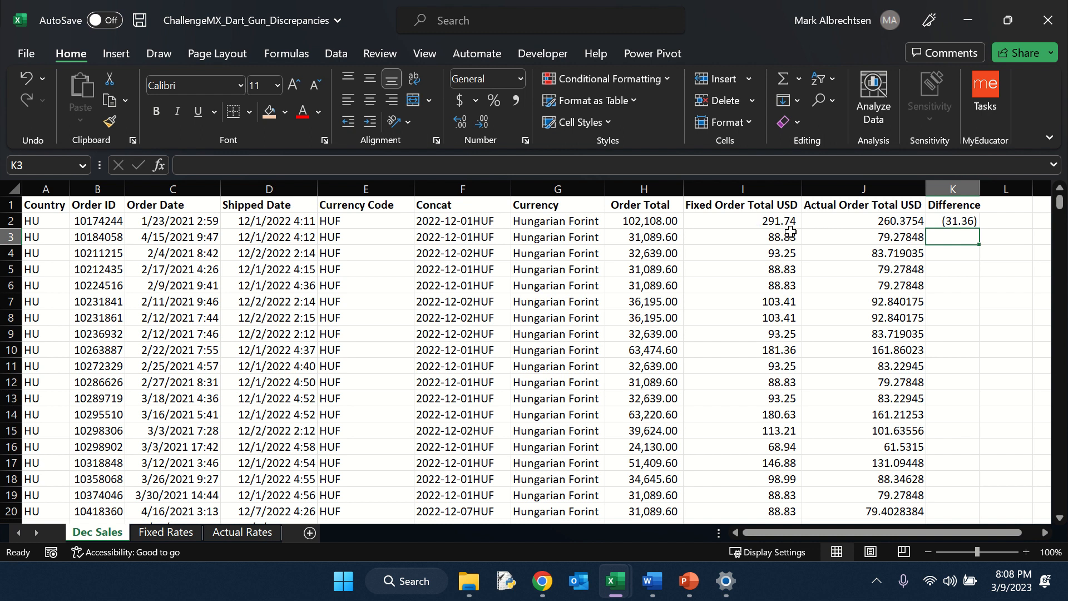
pyautogui.click(967, 221)
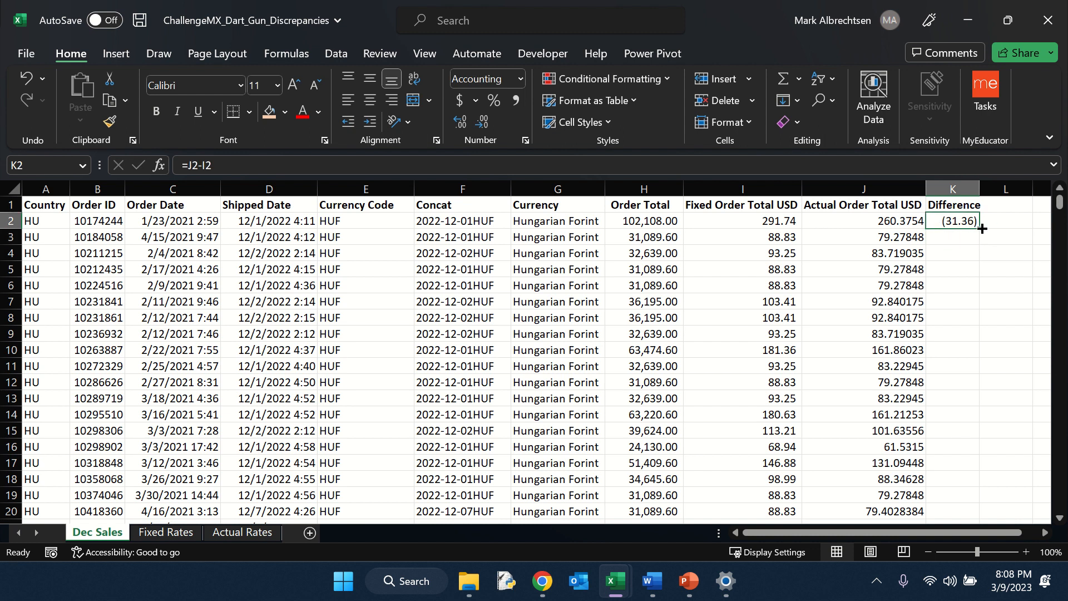
pyautogui.doubleClick(981, 228)
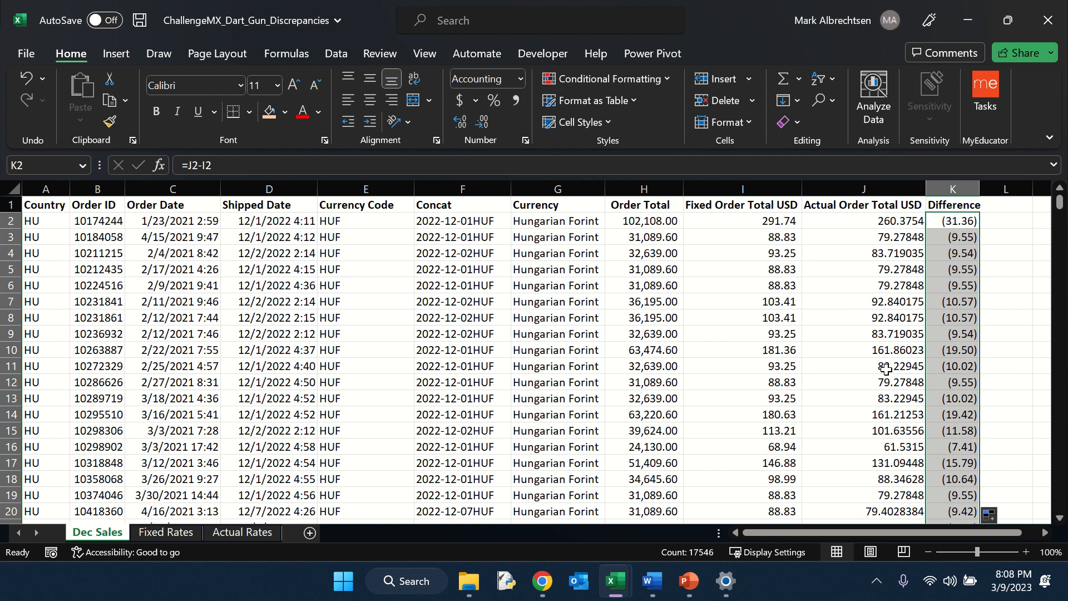
# Step: Apply an orange fill colour to the three USD comparison columns, the Concat column and the Currency Code column
pyautogui.moveTo(737, 178); pyautogui.dragTo(952, 189)
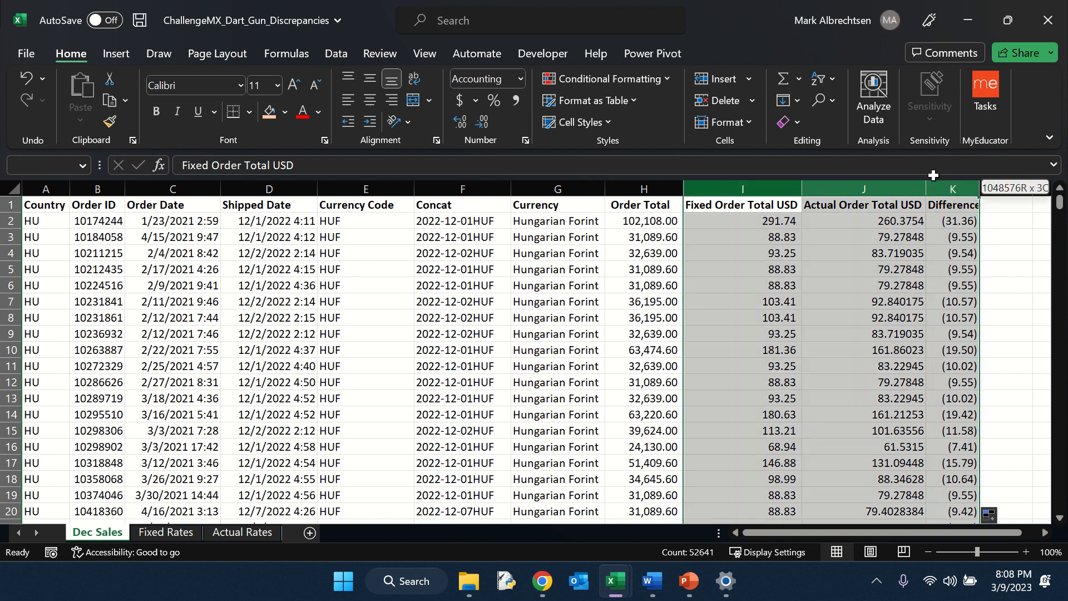
pyautogui.click(269, 111)
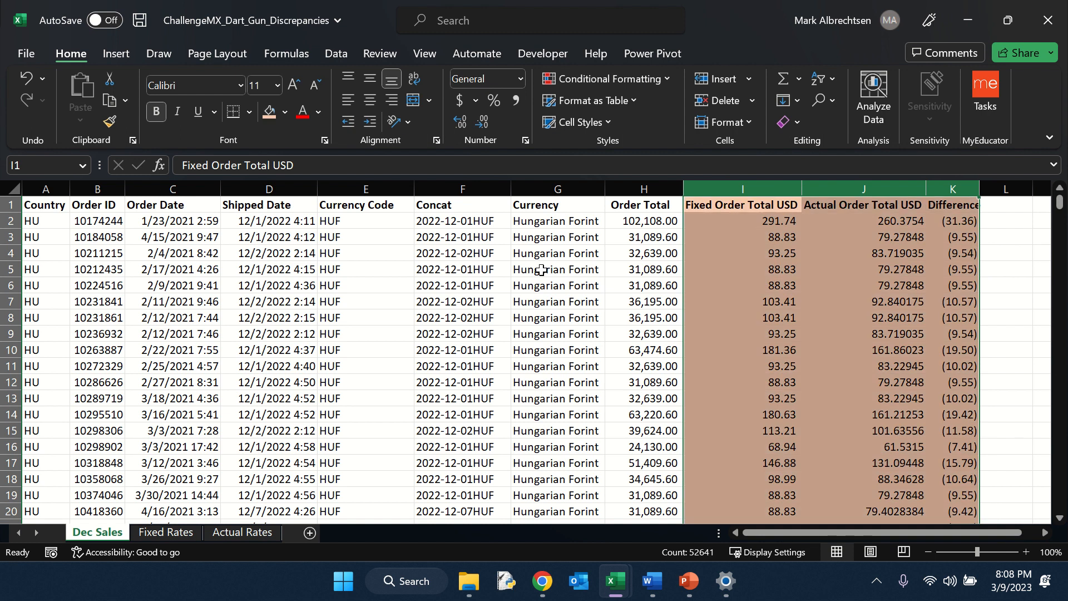
pyautogui.click(490, 189)
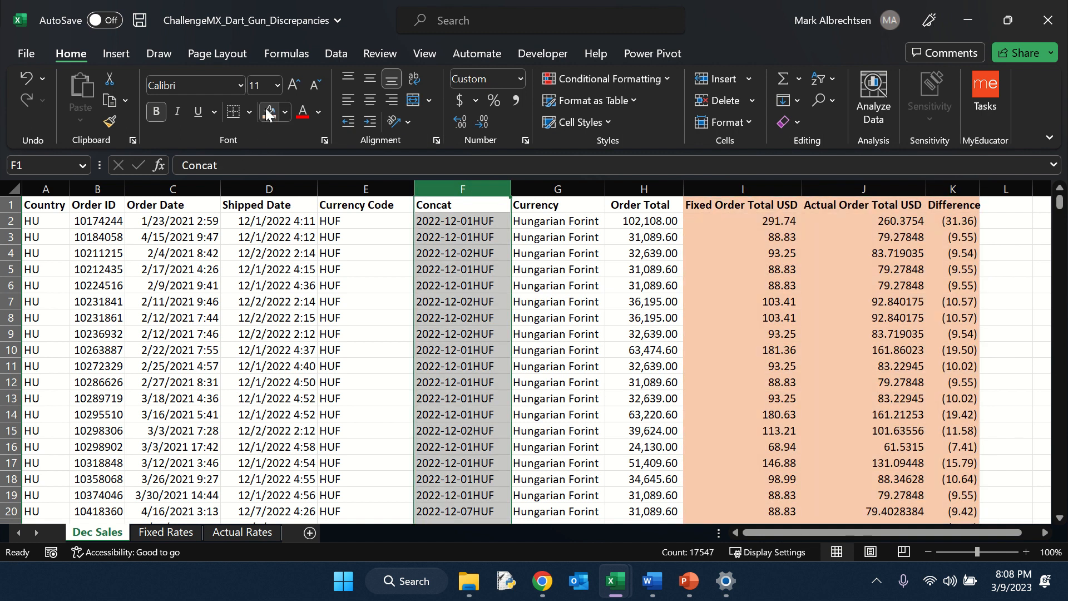
pyautogui.click(269, 111)
pyautogui.click(365, 189)
pyautogui.click(264, 115)
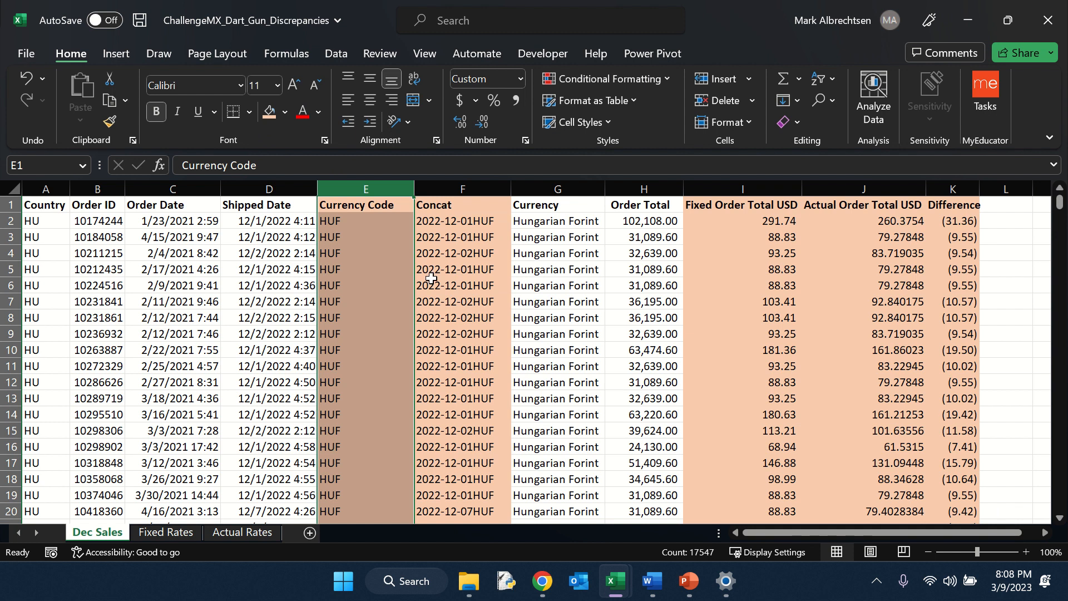
# Step: Insert a new column before Order ID and give it the header 'Country'
pyautogui.click(98, 189)
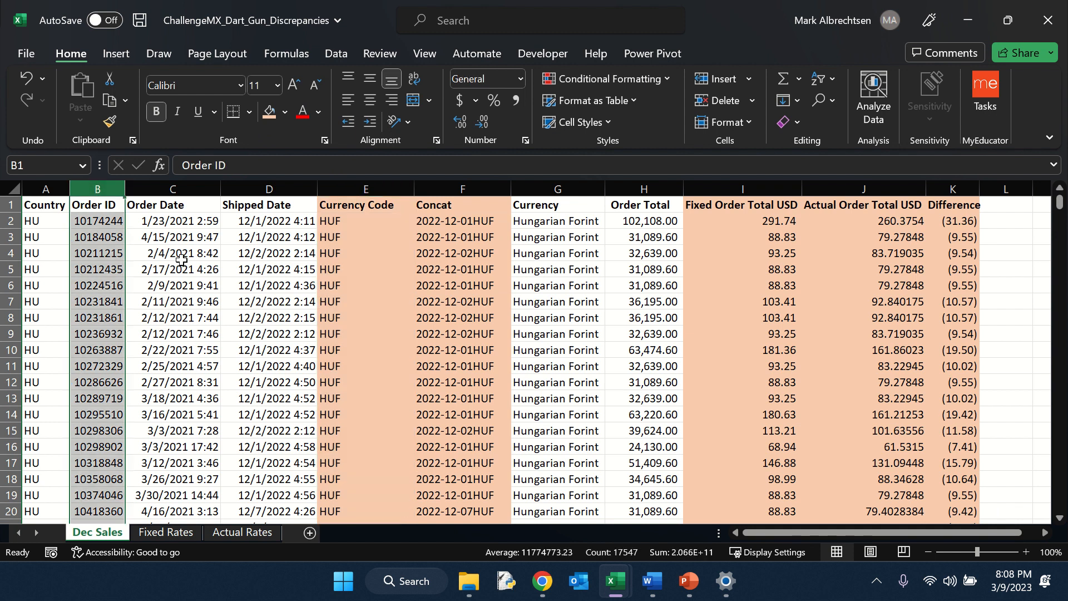
pyautogui.hotkey('ctrl', 'shift', '+')
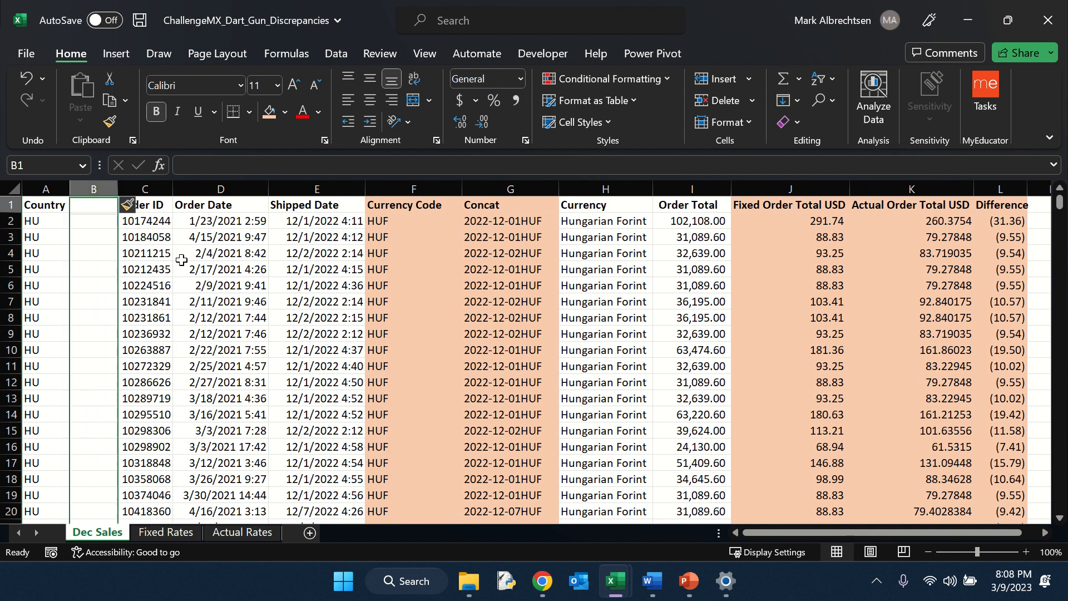
pyautogui.write('Country')
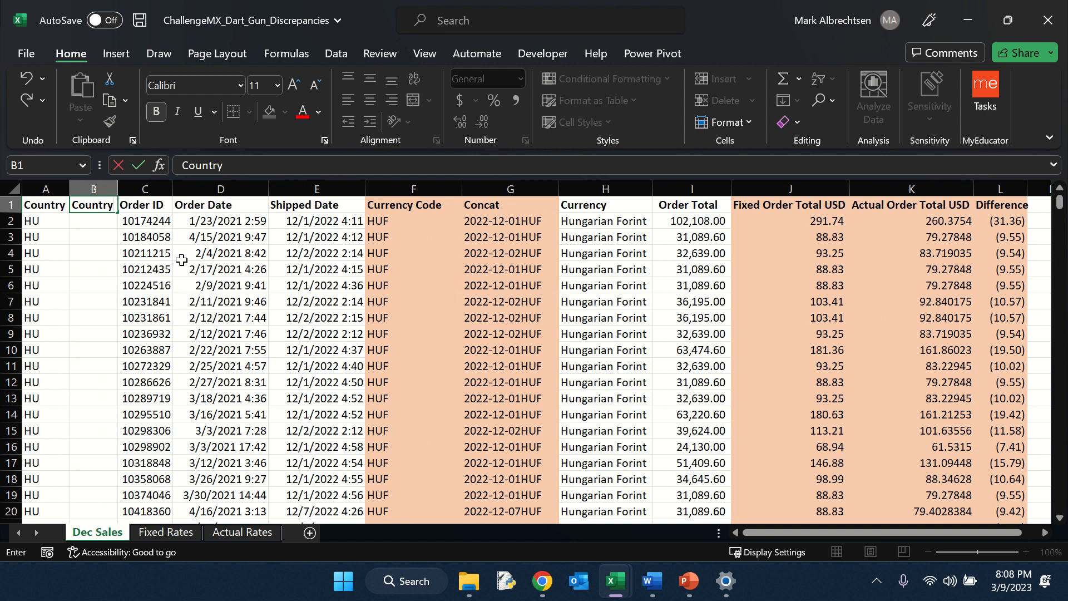
pyautogui.write(' FU')
# Step: Rename column B's header to 'Country Full' and enter =XLOOKUP(A2,'Fixed Rates'!A:A,'Fixed Rates'!B:B) beneath it
pyautogui.press('Return')
pyautogui.write('=xl')
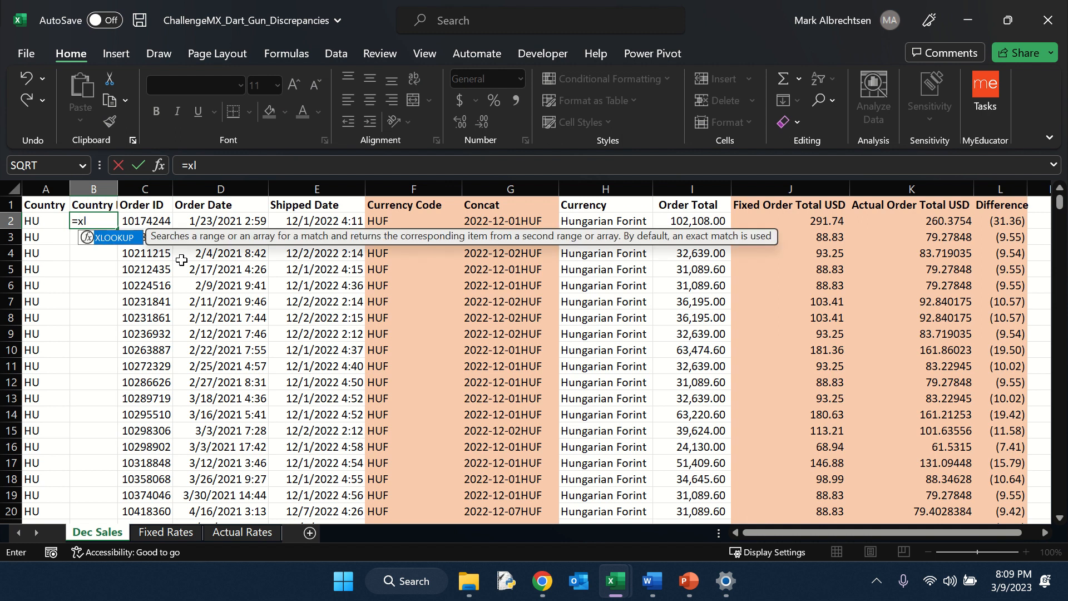
pyautogui.press('Tab')
pyautogui.press('Left')
pyautogui.write(',')
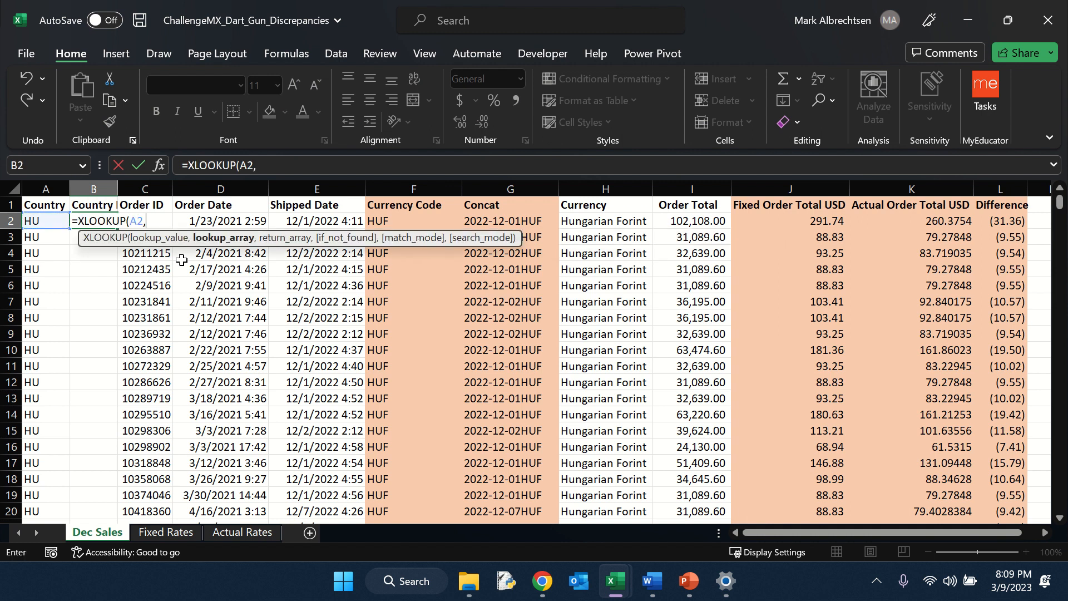
pyautogui.click(167, 533)
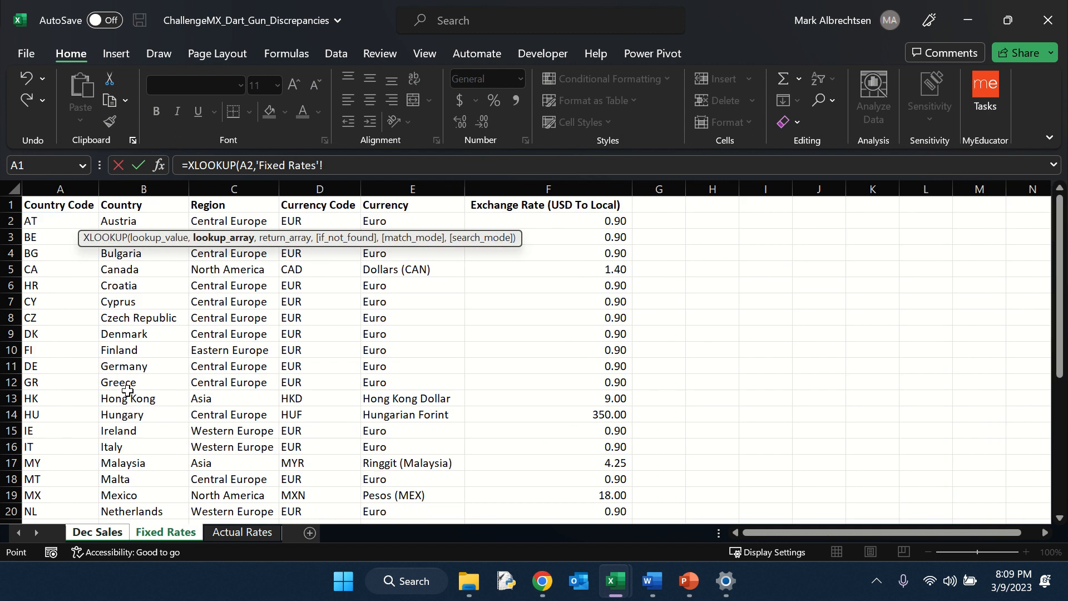
pyautogui.click(76, 186)
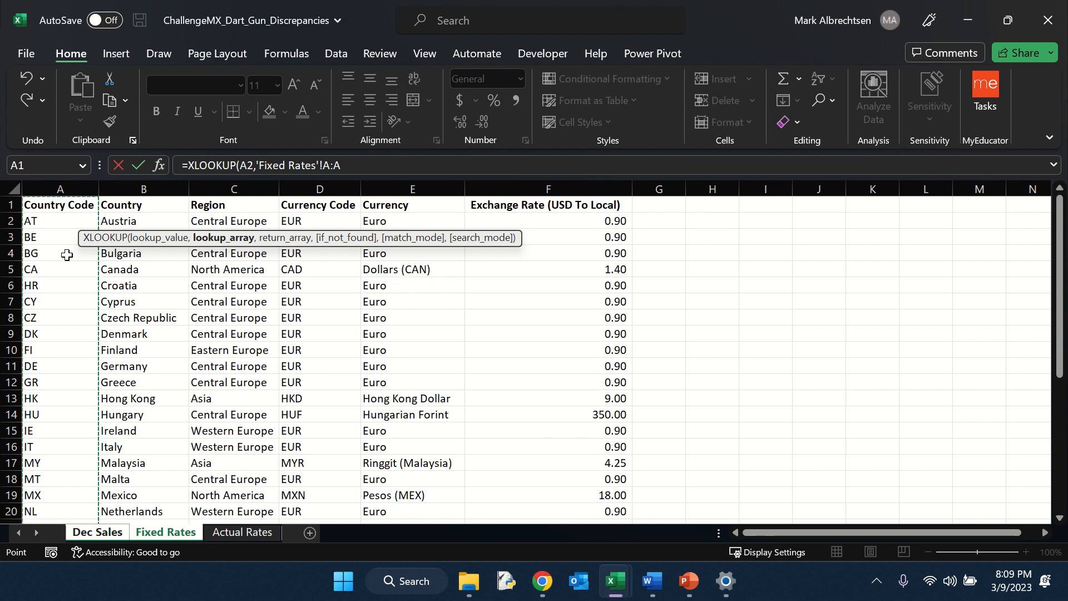
pyautogui.write(',')
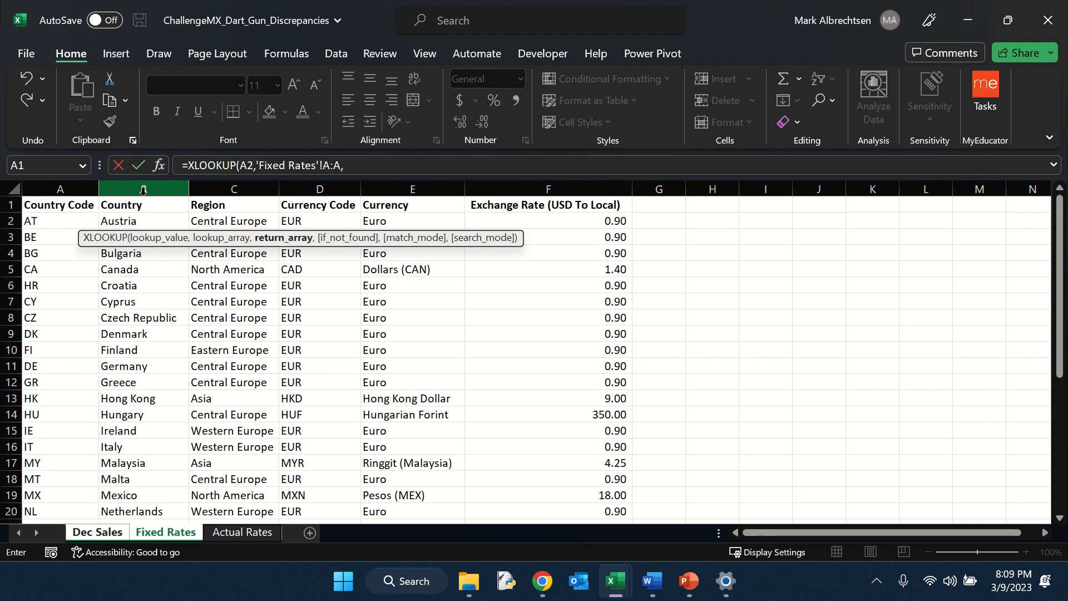
pyautogui.click(143, 189)
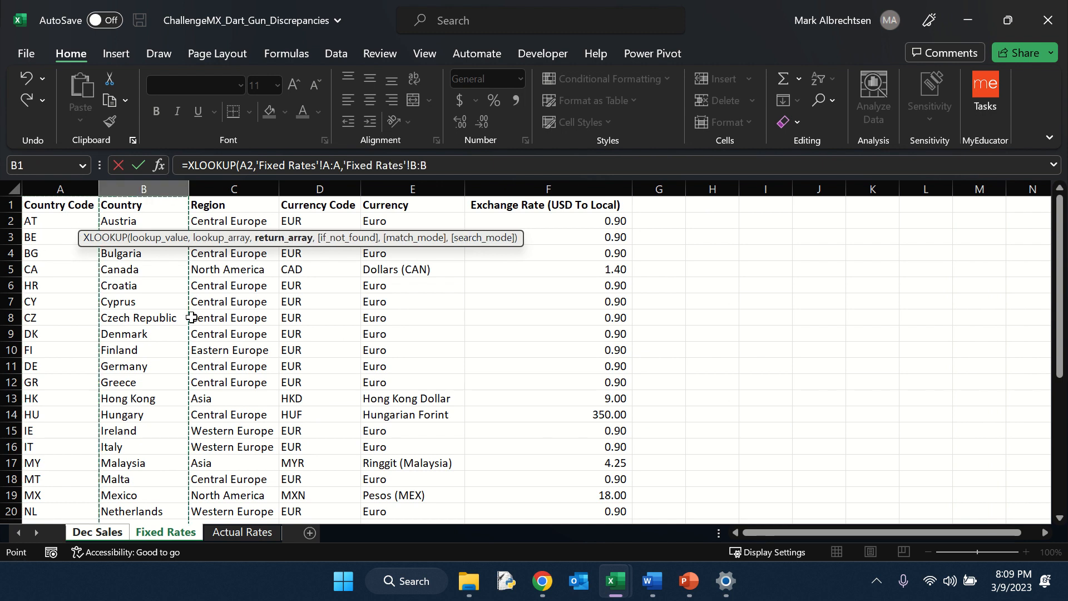
pyautogui.press('Return')
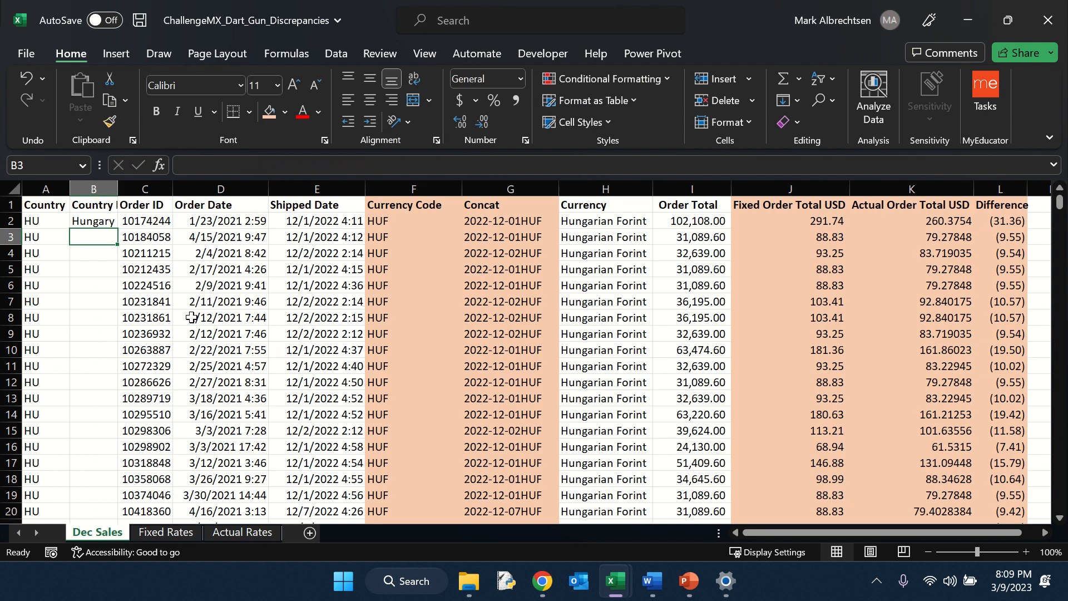
# Step: Fill the Country Full formula down the column and give the column an orange fill
pyautogui.press('Up')
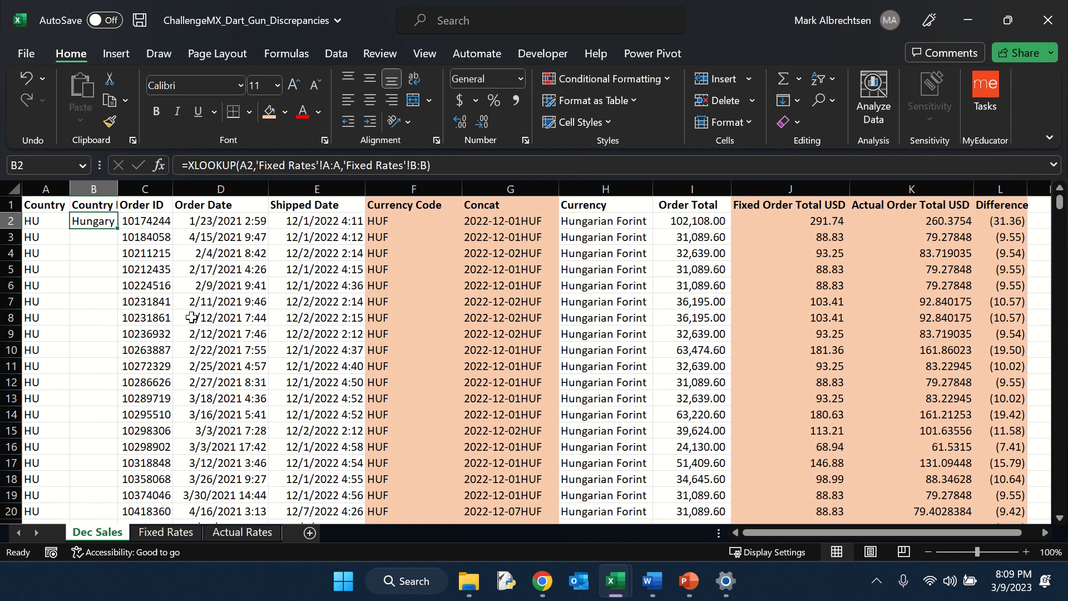
pyautogui.doubleClick(123, 234)
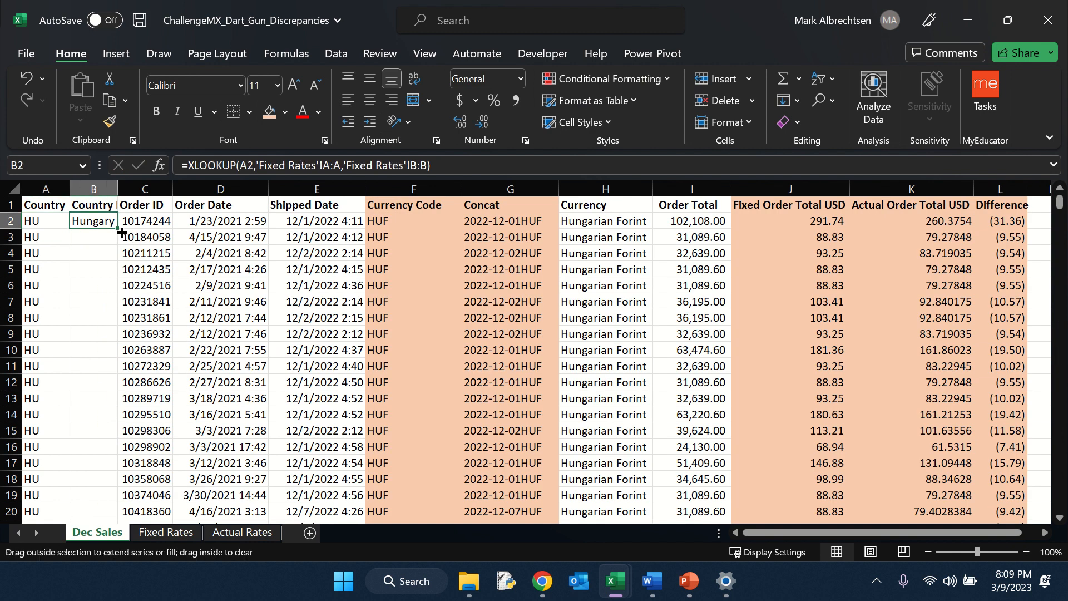
pyautogui.click(93, 189)
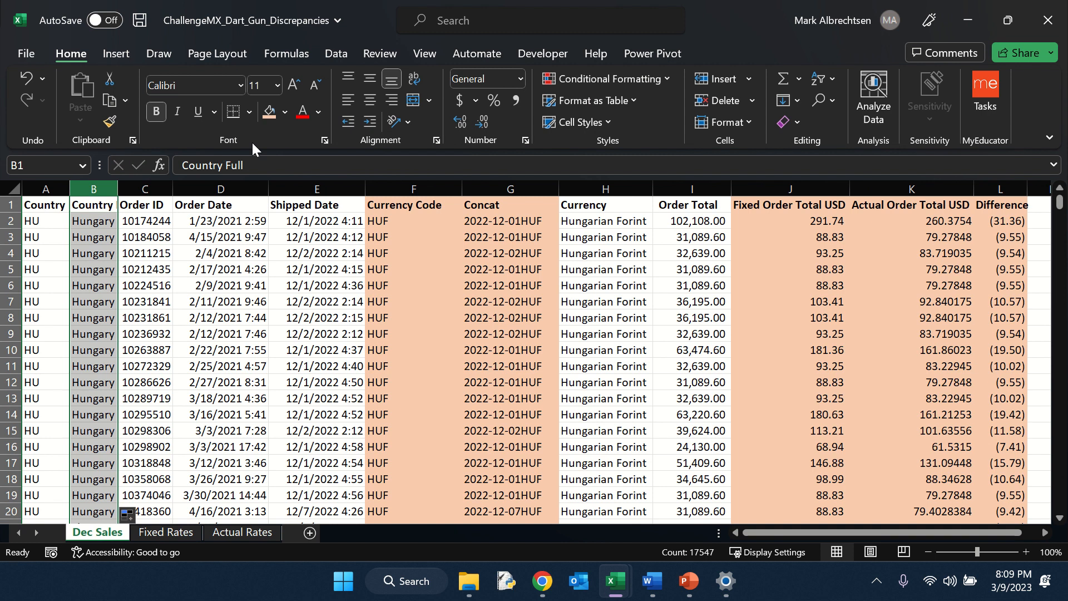
pyautogui.click(268, 117)
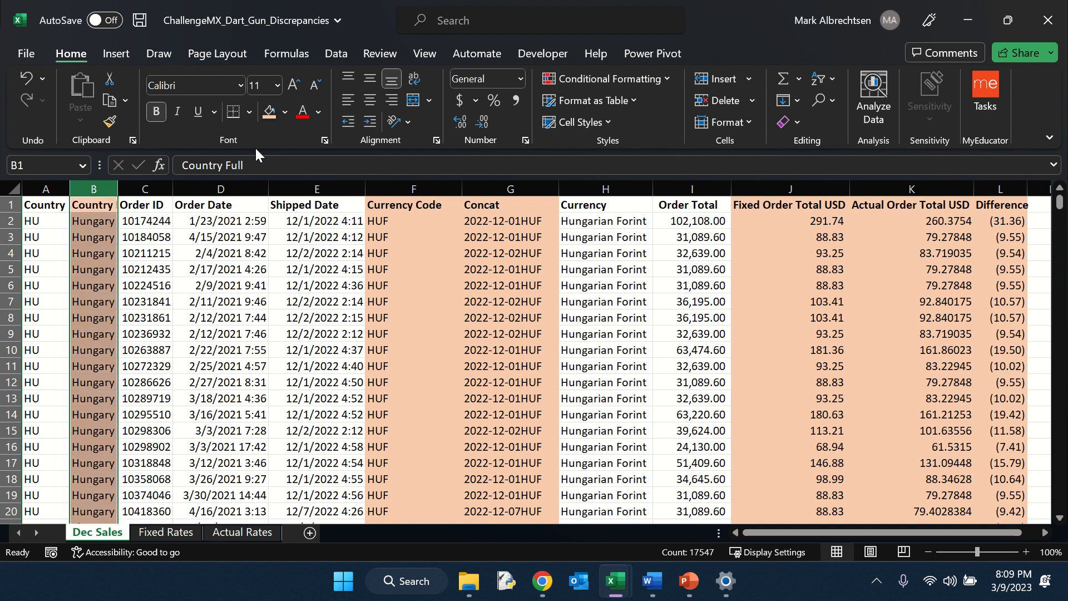
# Step: Apply the orange fill colour to the Concat column on the Actual Rates sheet
pyautogui.click(45, 208)
pyautogui.click(242, 532)
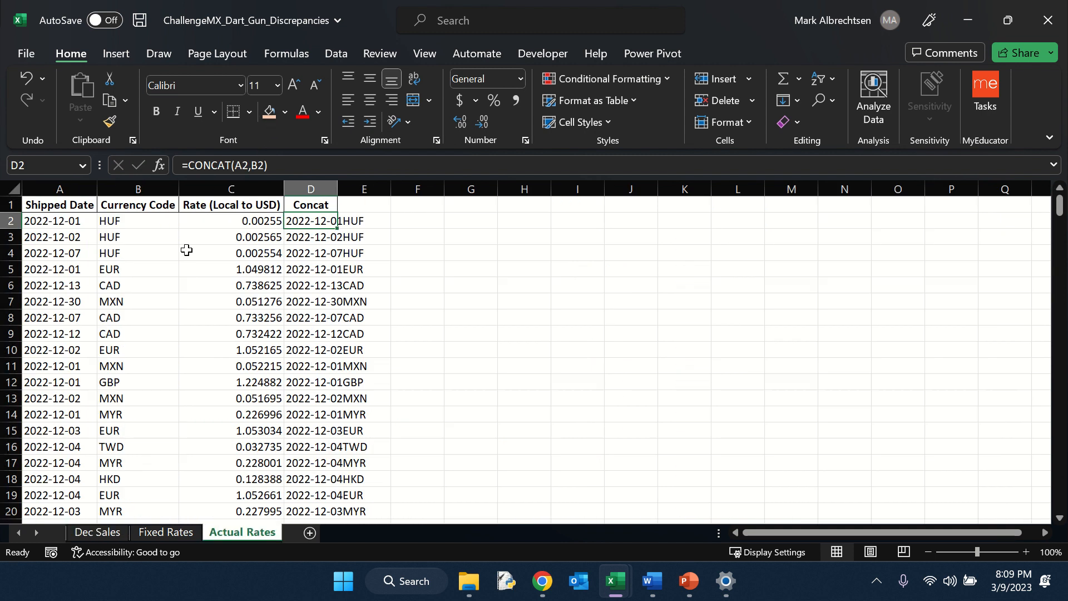
pyautogui.click(312, 191)
pyautogui.click(268, 112)
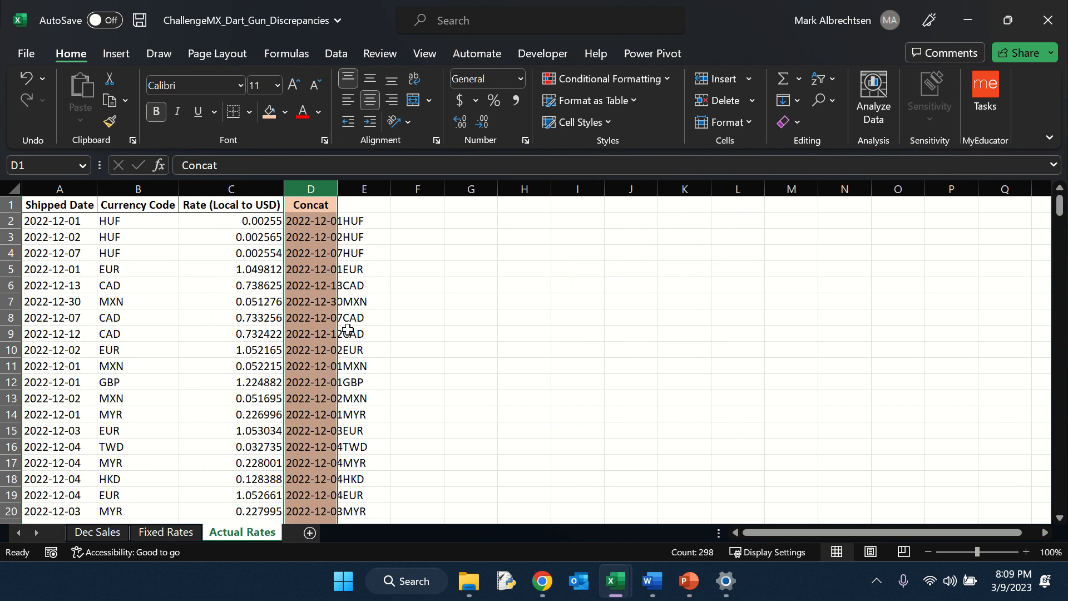
# Step: Add a new worksheet, move it to the front of the workbook and name it 'Pivot 1'
pyautogui.click(105, 533)
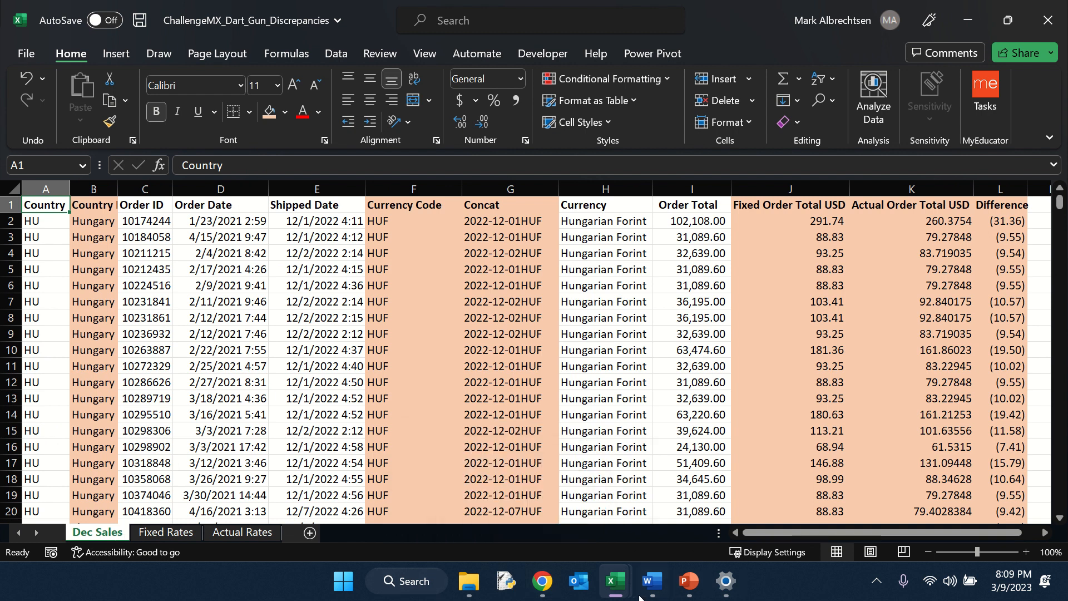
pyautogui.click(652, 580)
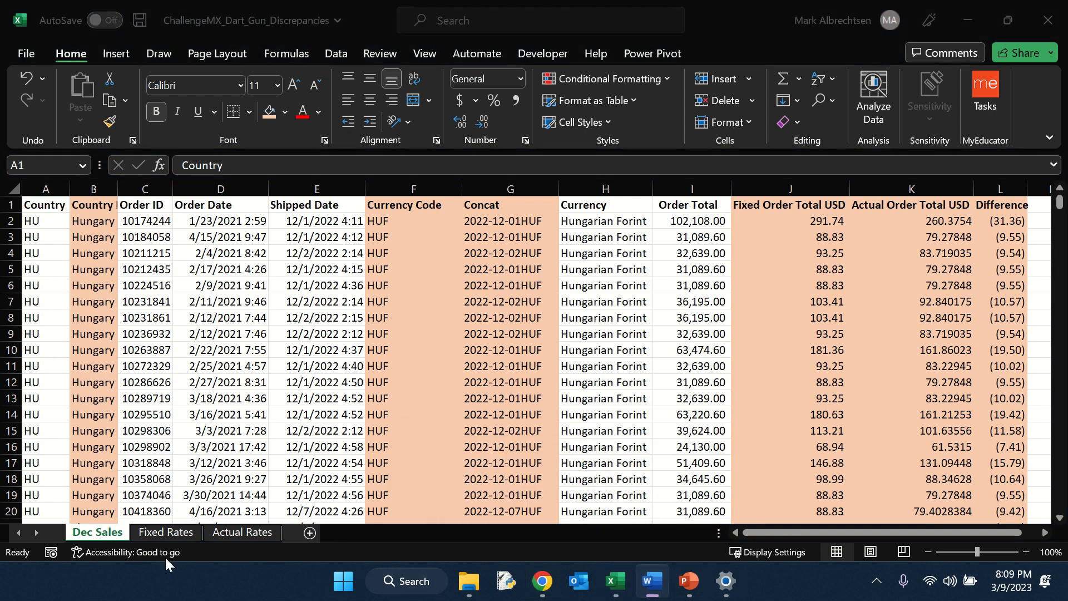
pyautogui.click(310, 532)
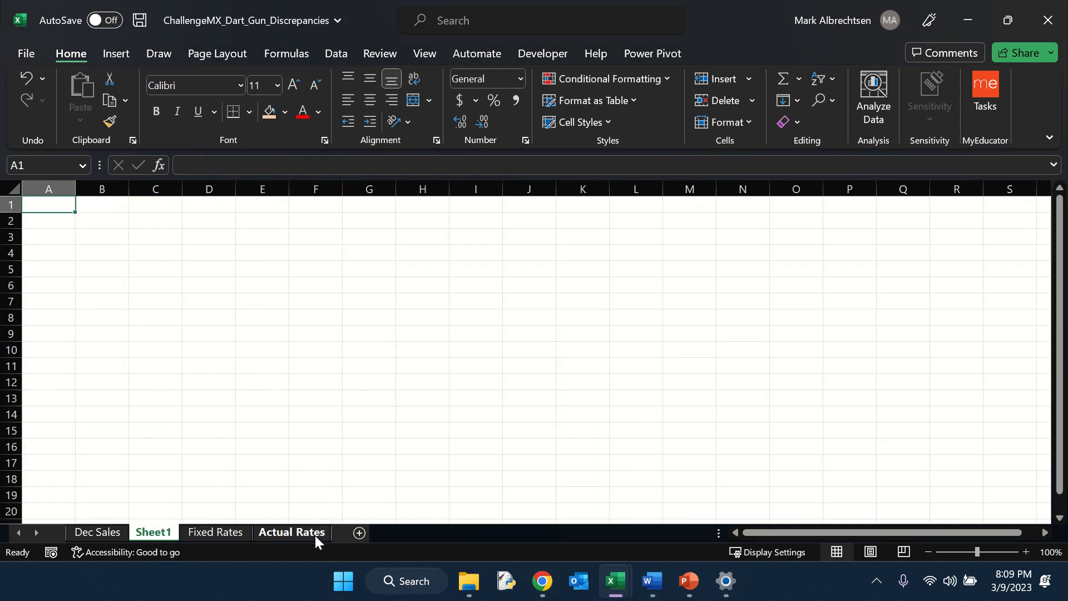
pyautogui.moveTo(144, 533); pyautogui.dragTo(75, 533)
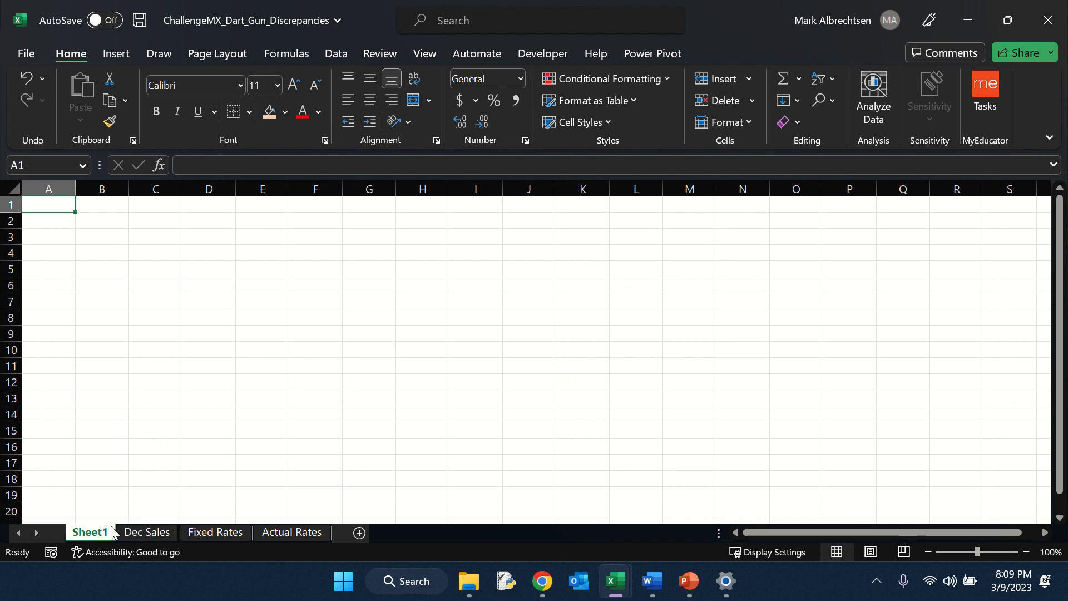
pyautogui.doubleClick(99, 533)
pyautogui.write('P')
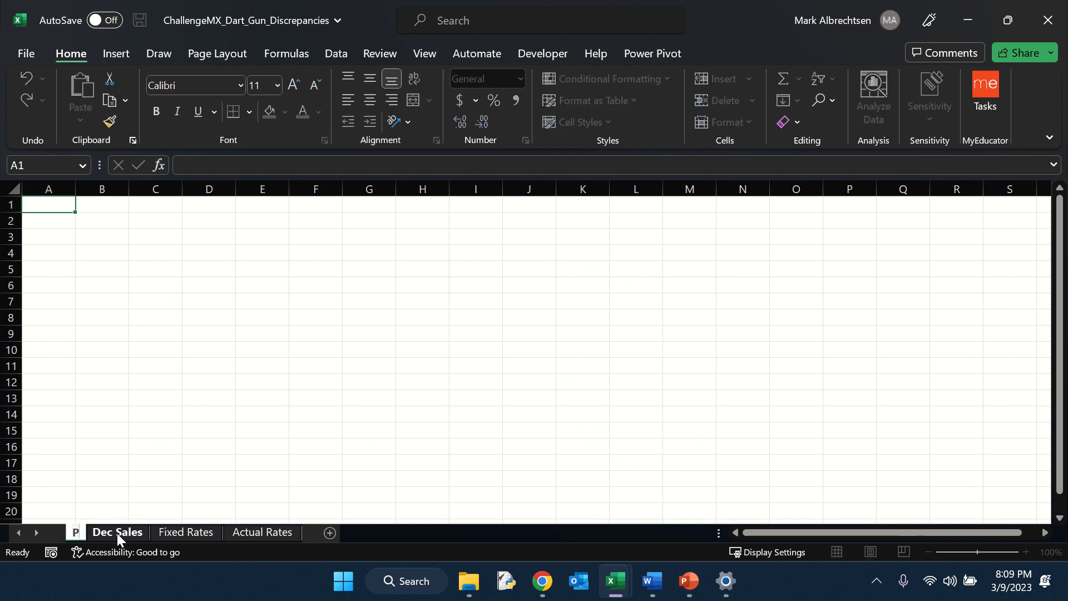
pyautogui.write('ivot 1')
pyautogui.press('Return')
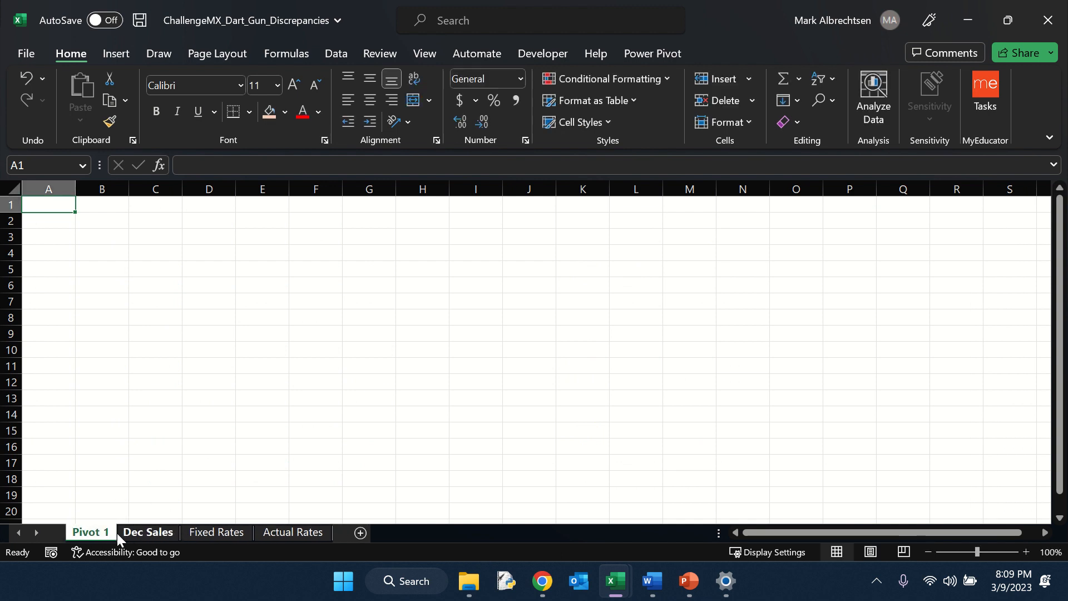
# Step: Add two more worksheets after Pivot 1 and name them 'Pivot 2' and 'Pivot 3'
pyautogui.click(359, 532)
pyautogui.click(312, 532)
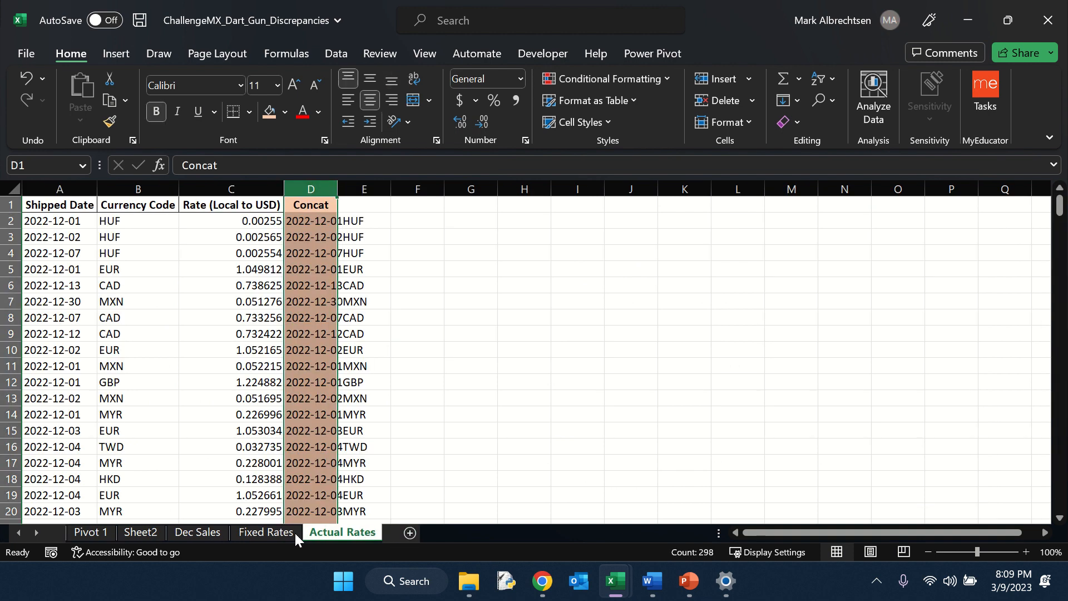
pyautogui.click(140, 532)
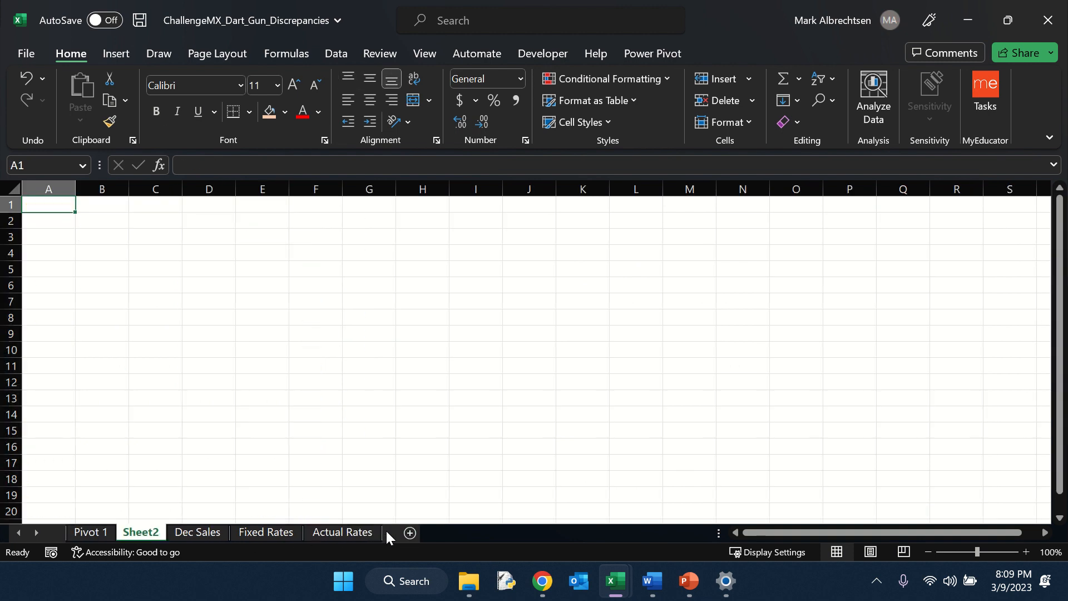
pyautogui.click(410, 533)
pyautogui.click(159, 528)
pyautogui.doubleClick(158, 528)
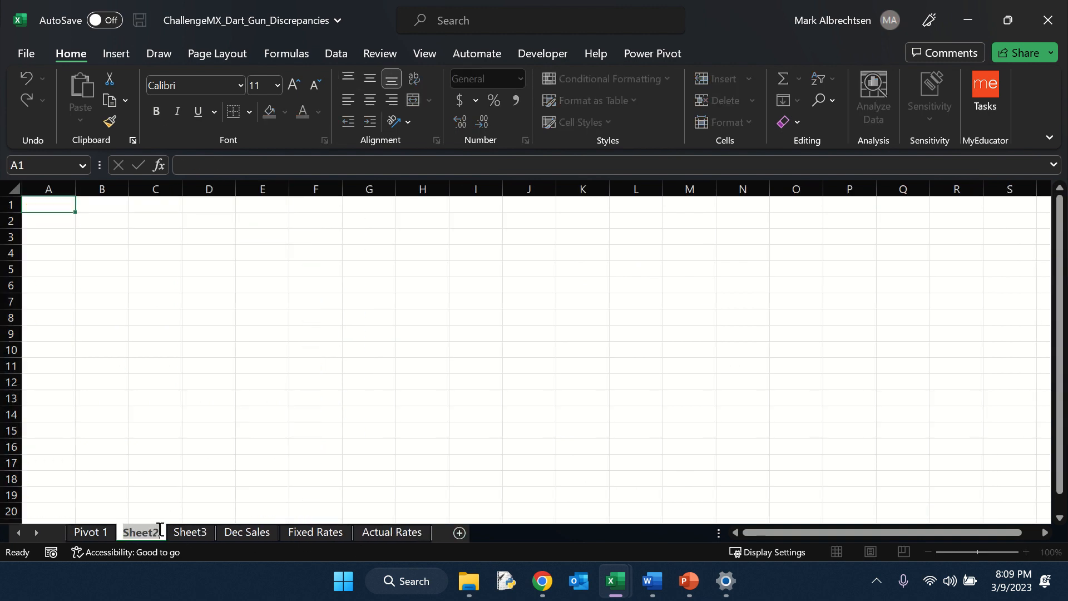
pyautogui.write('Pivot')
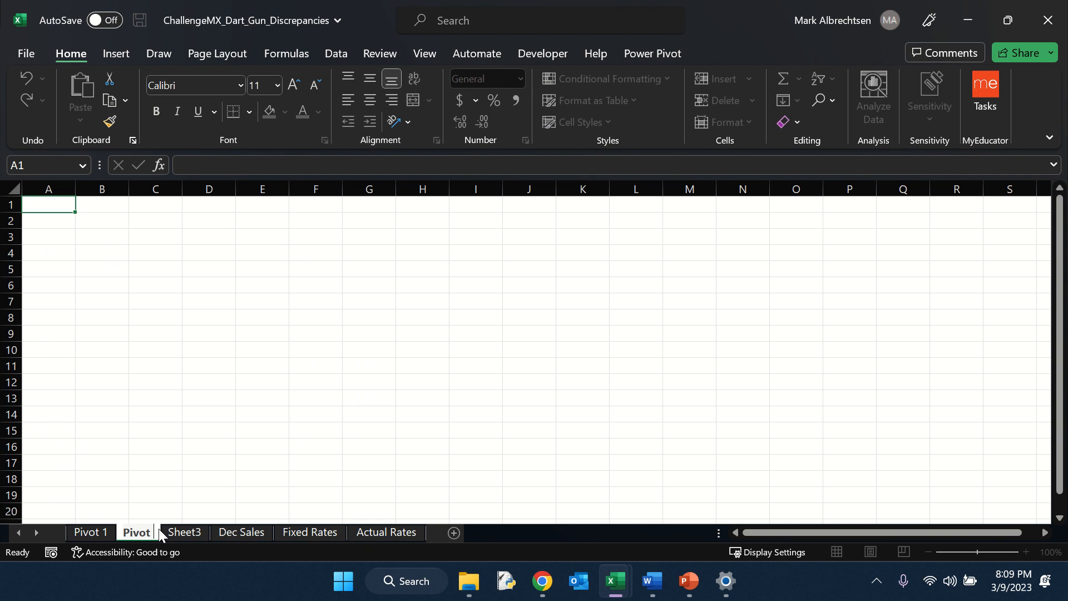
pyautogui.write(' 2')
pyautogui.press('Return')
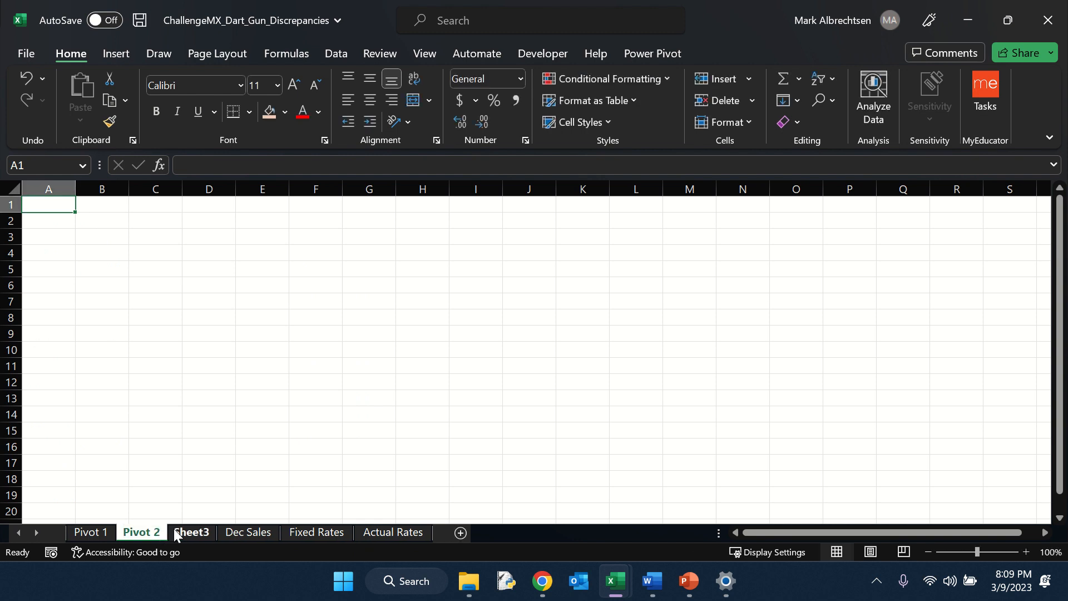
pyautogui.doubleClick(175, 532)
pyautogui.write('Pivot 3')
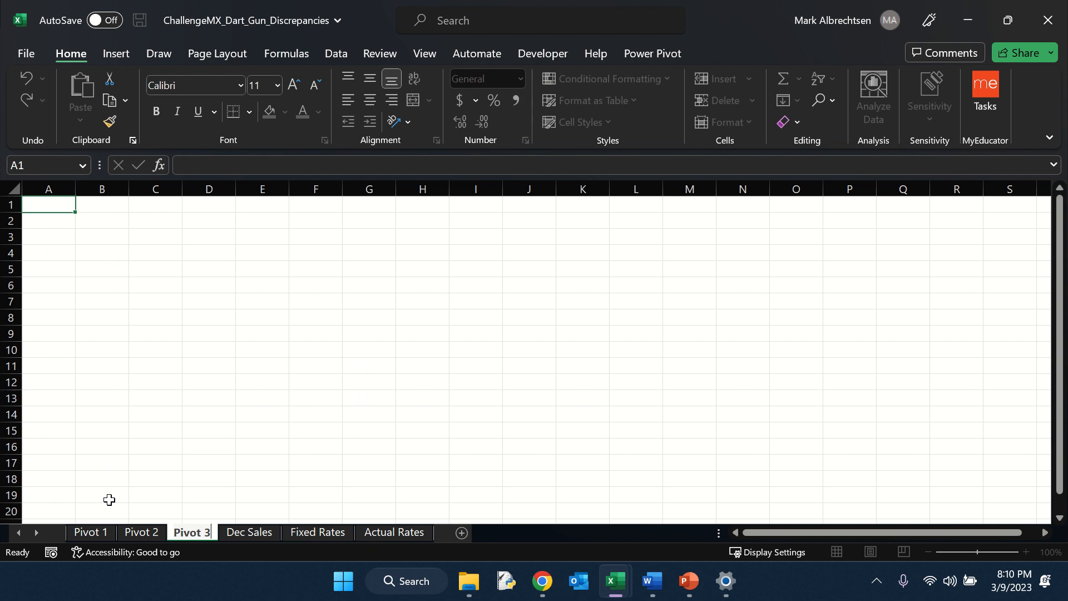
# Step: Insert a PivotTable at A1 of Pivot 1 using the Dec Sales range A1:L17547 as its source
pyautogui.click(98, 533)
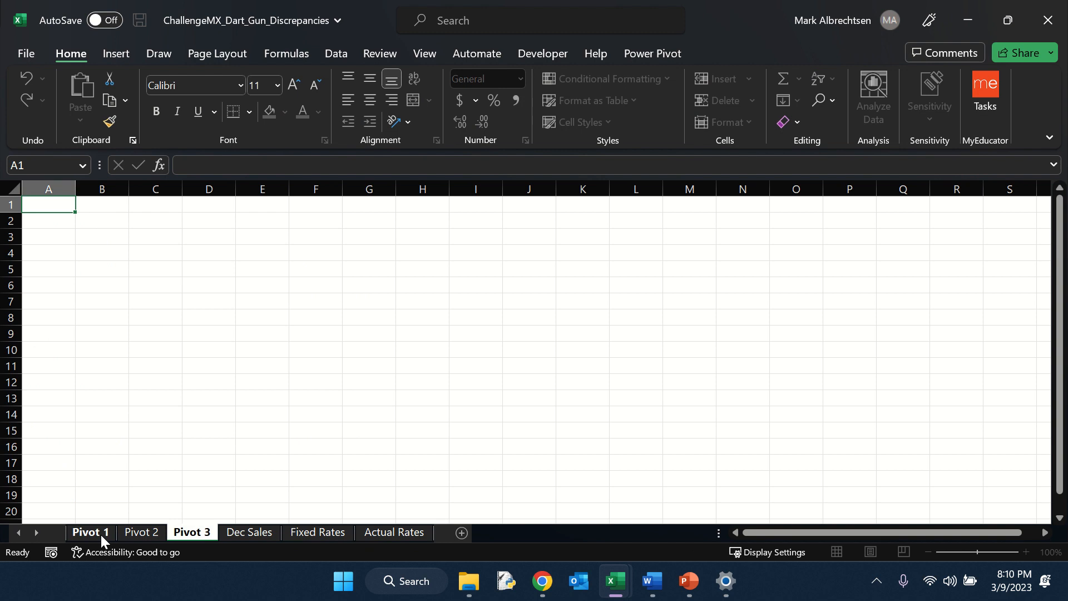
pyautogui.click(116, 53)
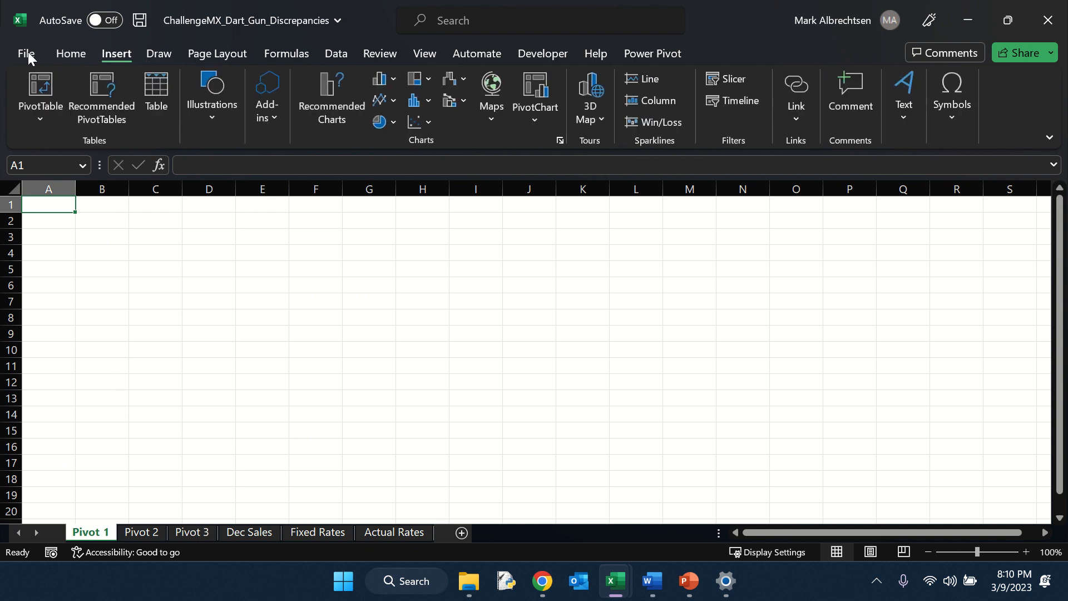
pyautogui.click(41, 88)
pyautogui.click(245, 532)
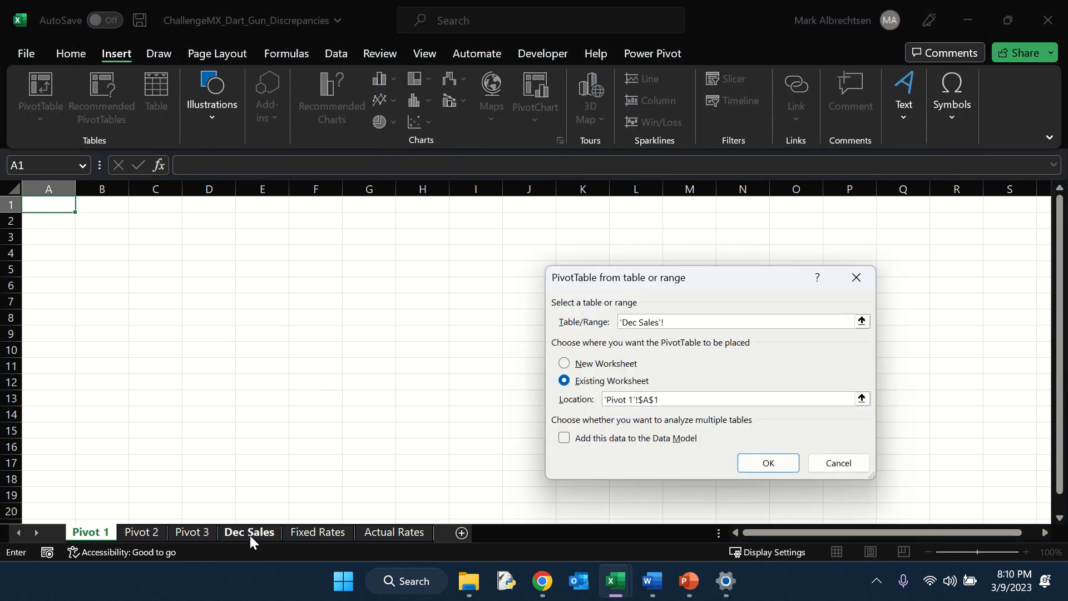
pyautogui.click(42, 208)
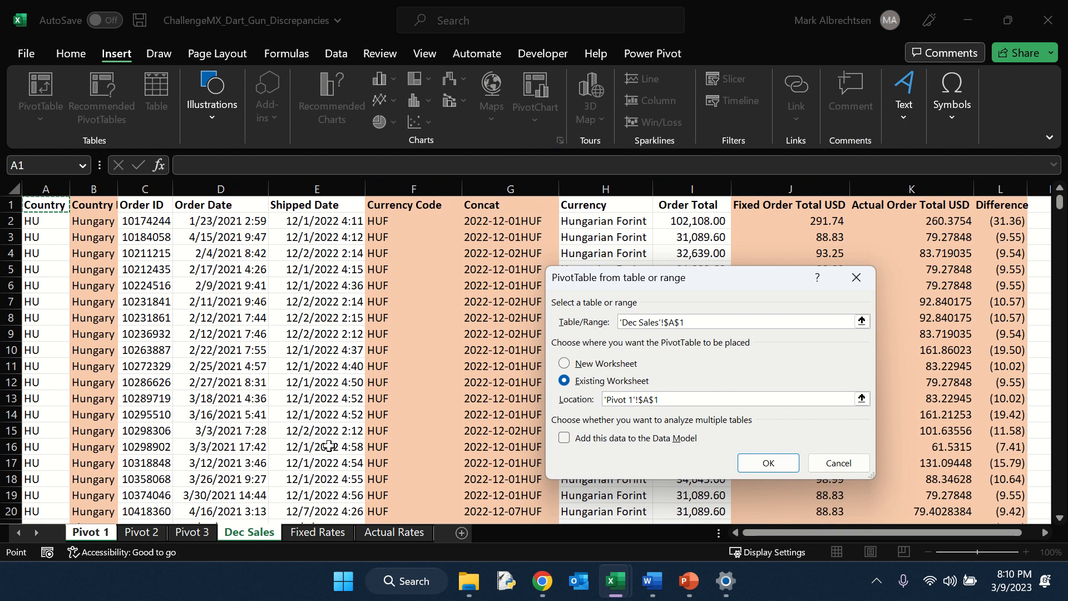
pyautogui.hotkey('ctrl', 'shift', 'End')
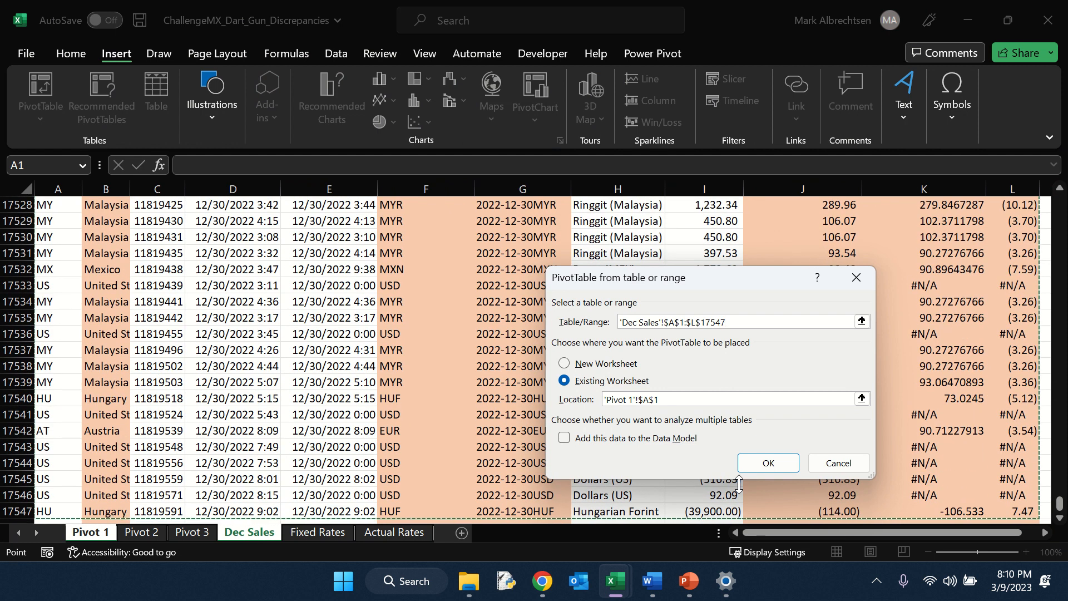
pyautogui.click(769, 464)
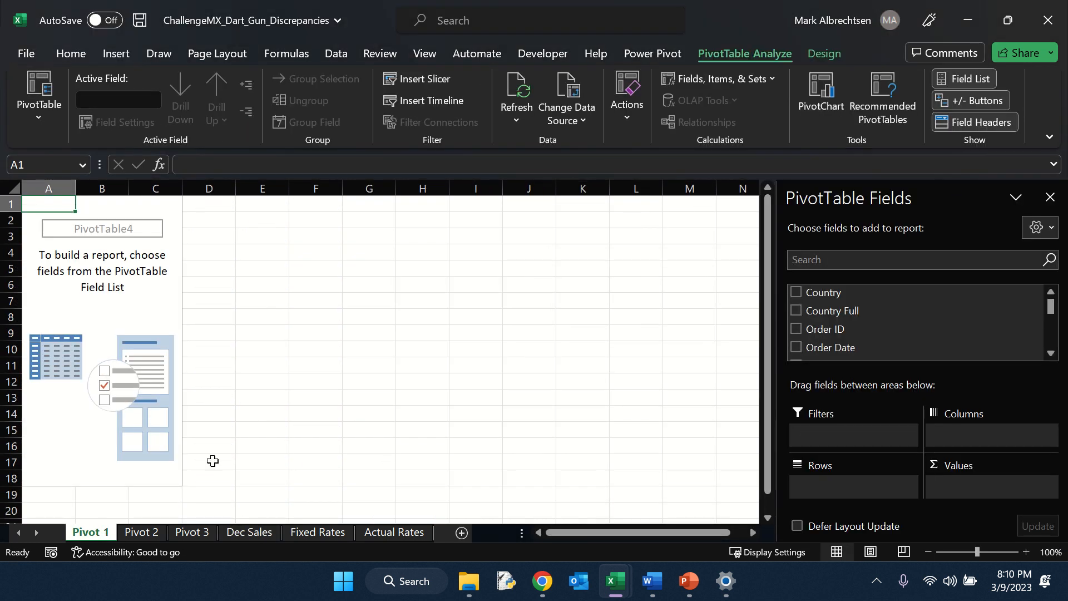
# Step: Return to the top of the Dec Sales sheet and turn on filters for its header row
pyautogui.click(240, 533)
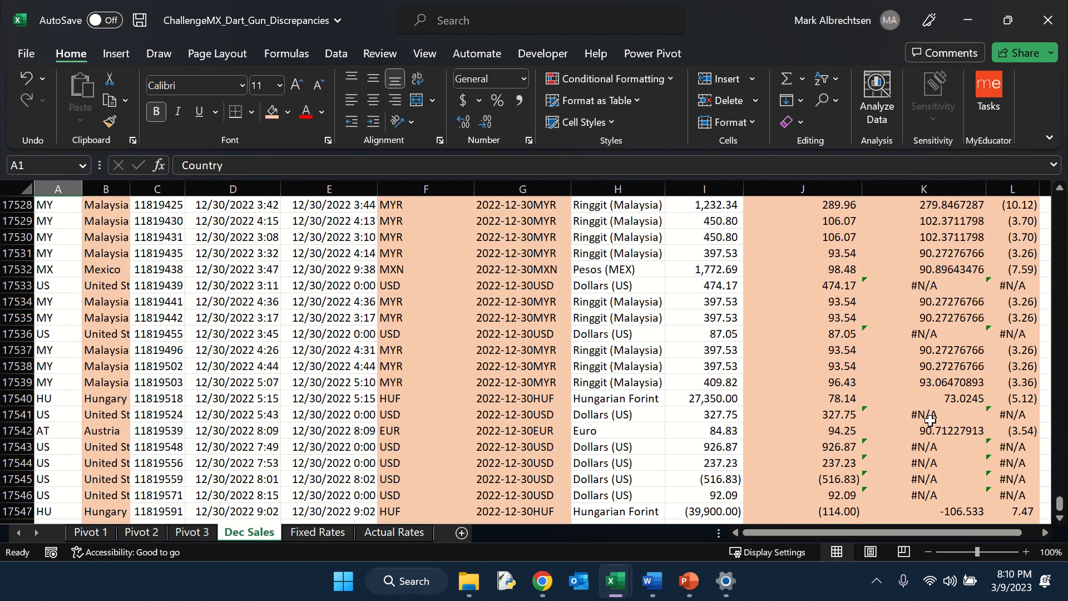
pyautogui.click(923, 445)
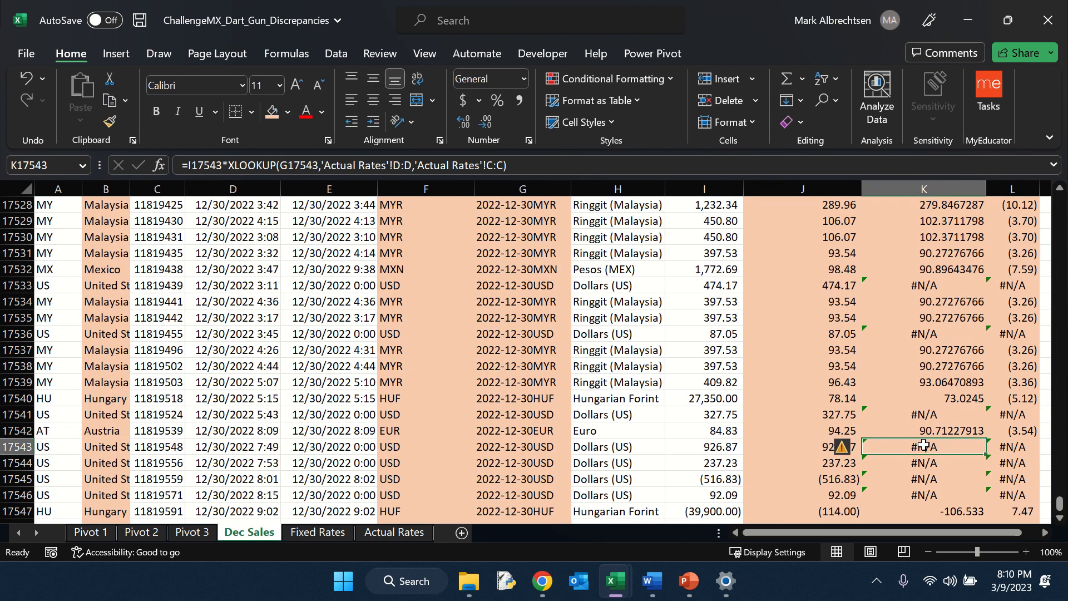
pyautogui.hotkey('ctrl', 'Up')
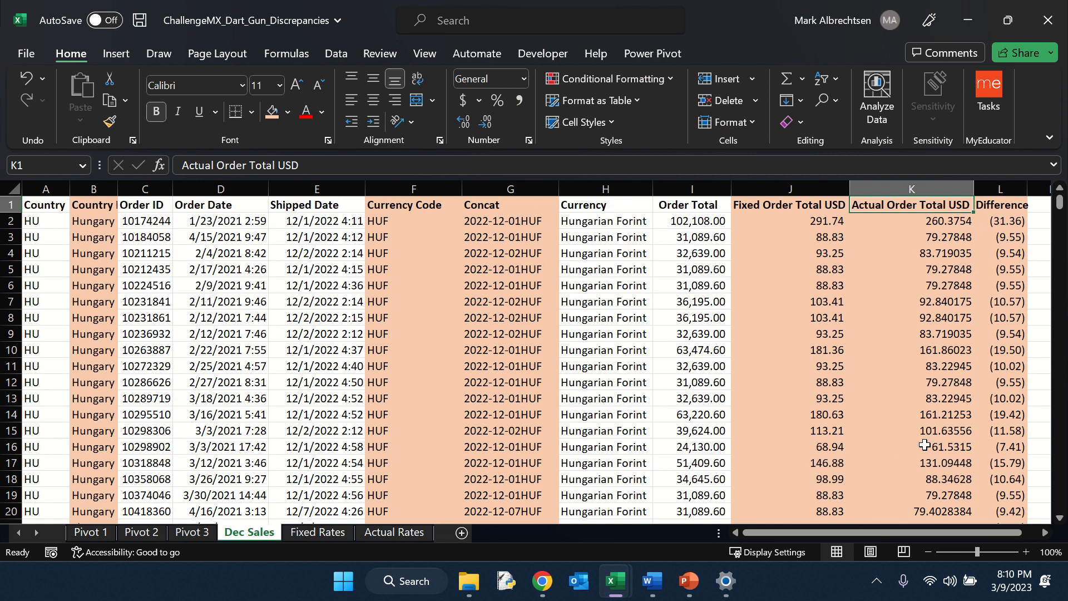
pyautogui.click(832, 79)
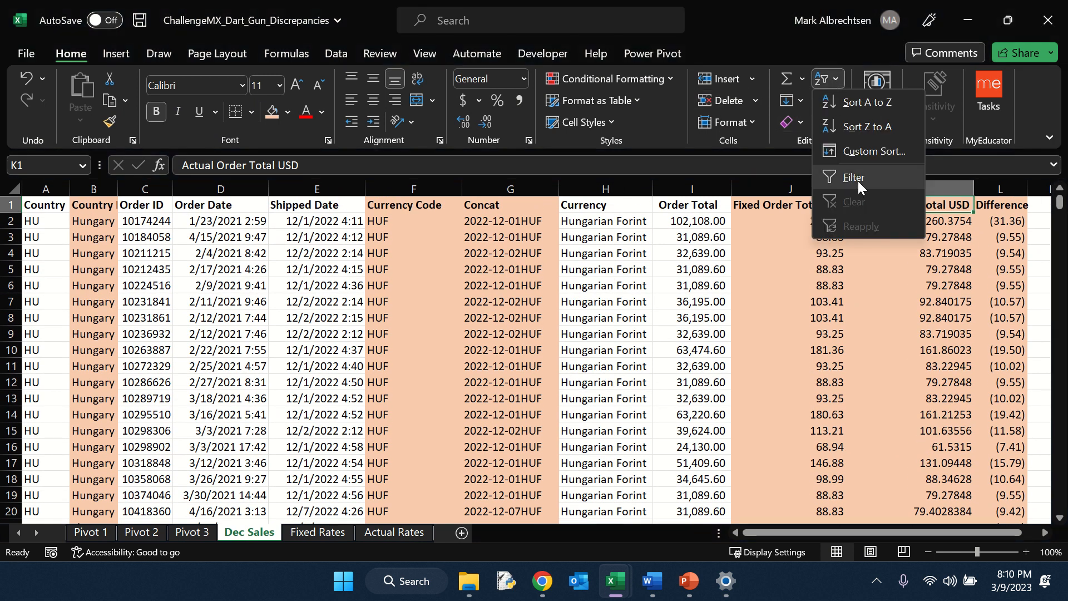
pyautogui.click(854, 178)
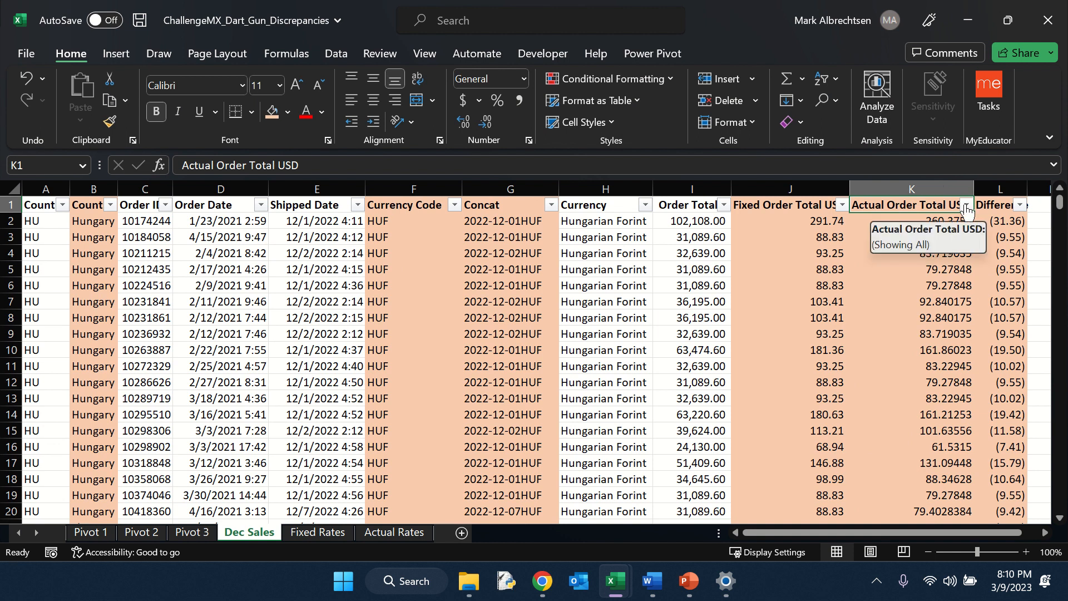
# Step: Filter the Actual Order Total USD column to show only the #N/A rows
pyautogui.click(966, 205)
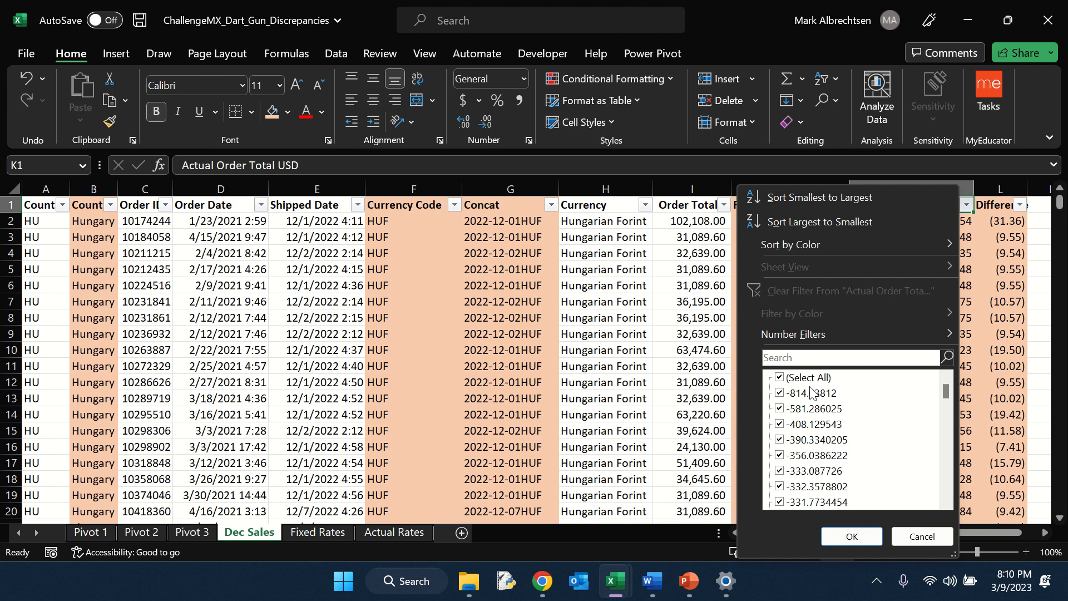
pyautogui.click(779, 378)
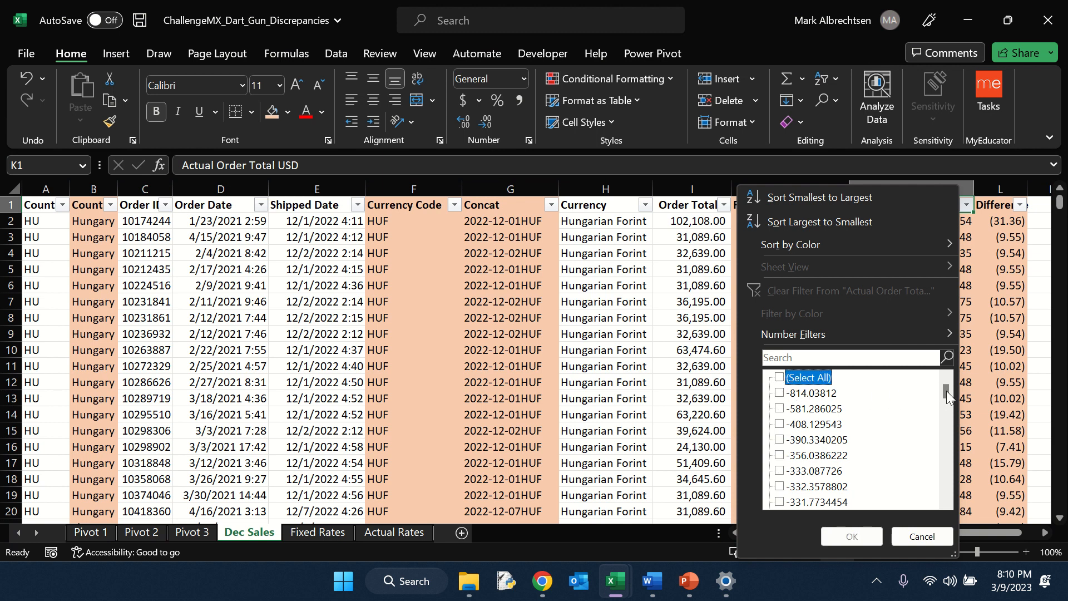
pyautogui.moveTo(946, 390); pyautogui.dragTo(926, 501)
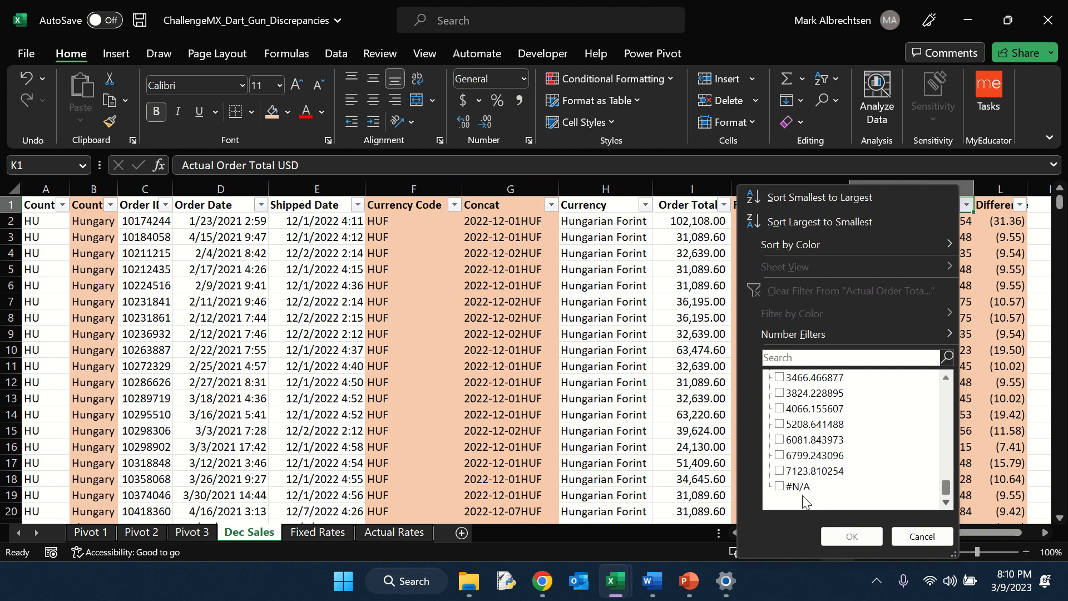
pyautogui.click(784, 486)
pyautogui.click(851, 537)
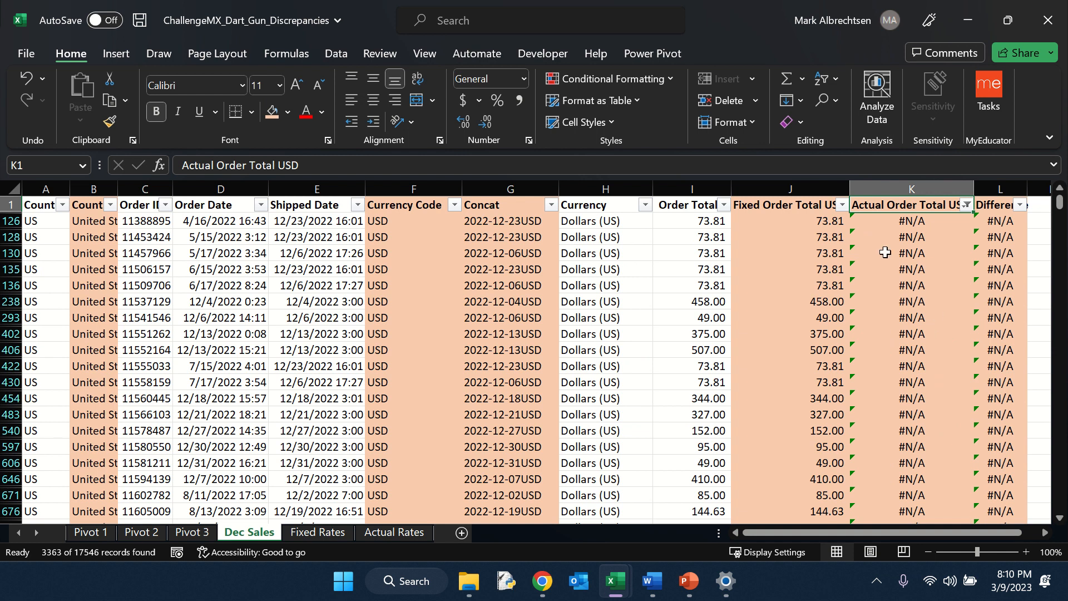
# Step: Inspect the XLOOKUP formula of a #N/A row, the filtered Currency values and the Actual Rates lookup table
pyautogui.click(892, 225)
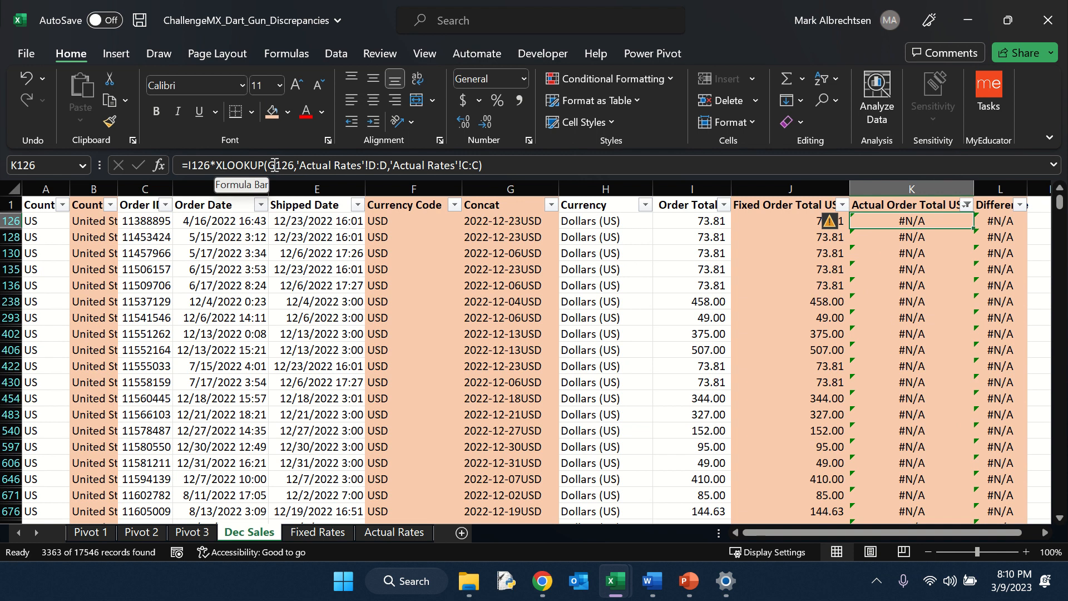
pyautogui.click(514, 165)
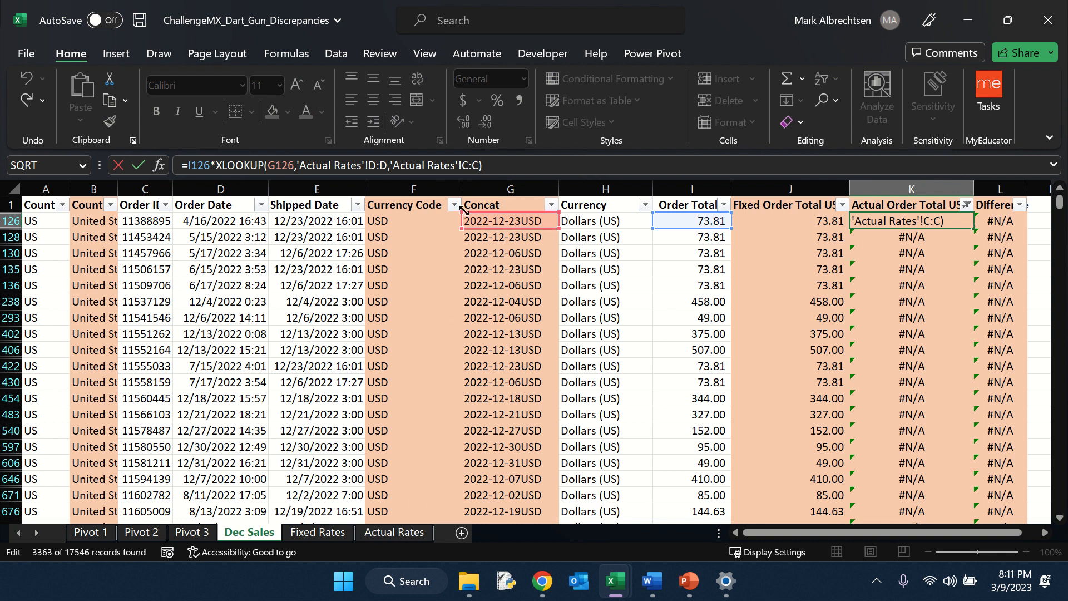
pyautogui.press('Return')
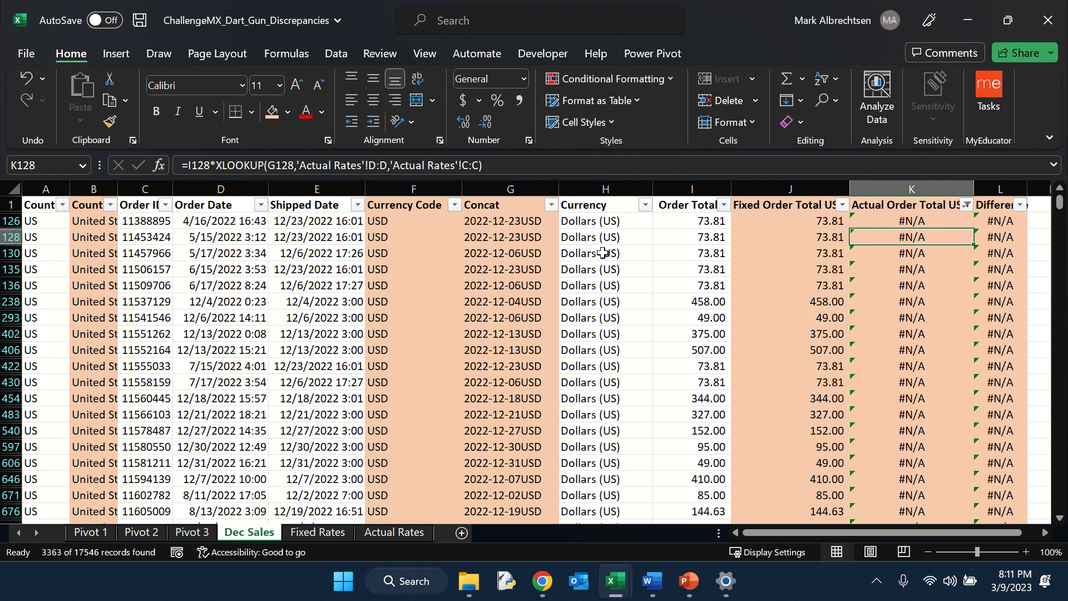
pyautogui.click(644, 214)
pyautogui.click(645, 205)
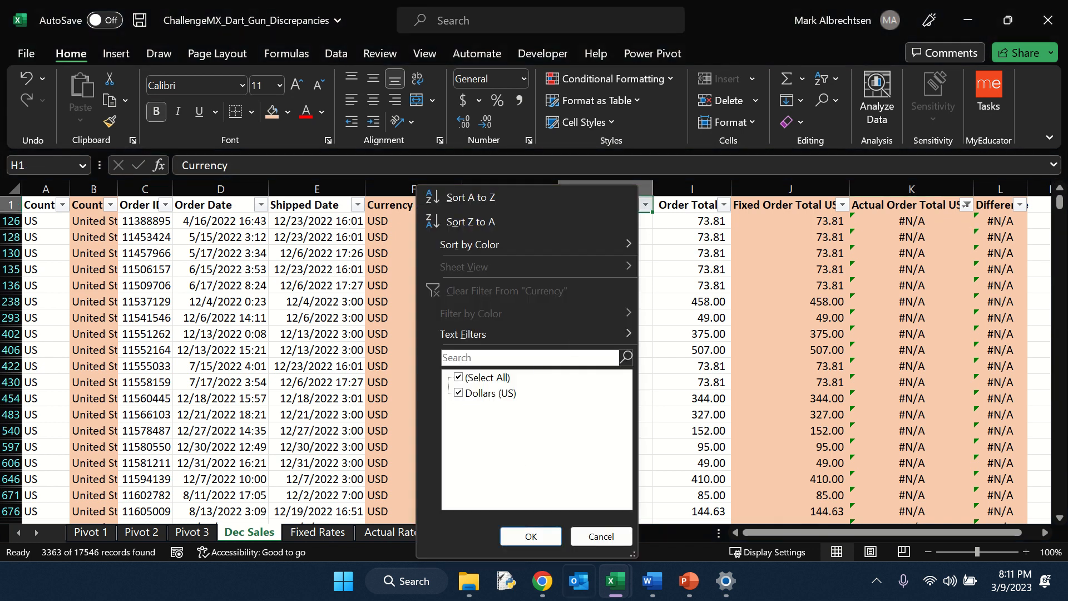
pyautogui.click(601, 536)
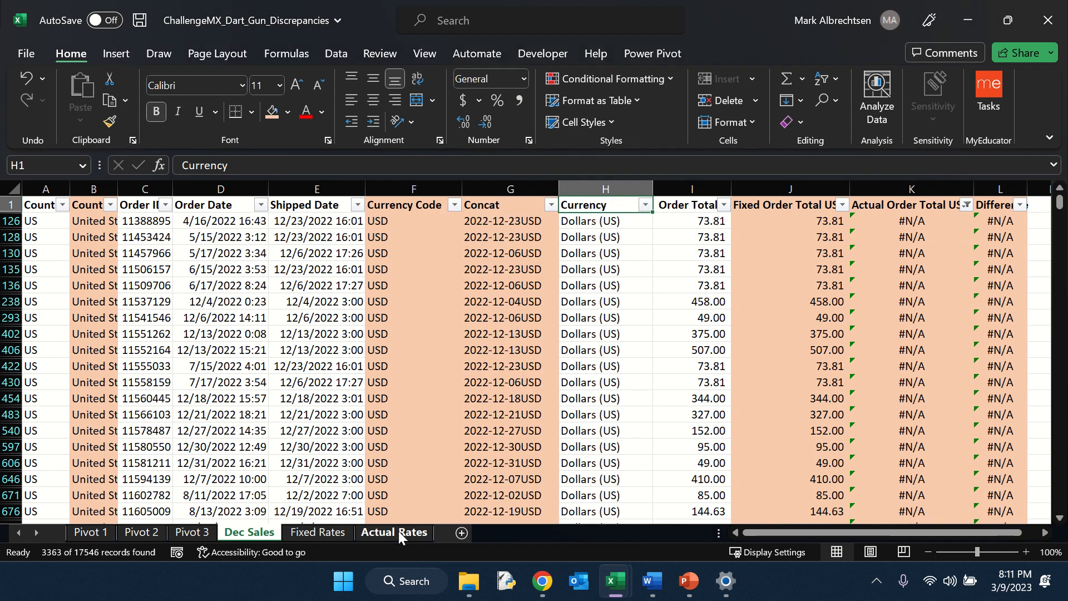
pyautogui.click(398, 531)
pyautogui.scroll(-1, 105, 227)
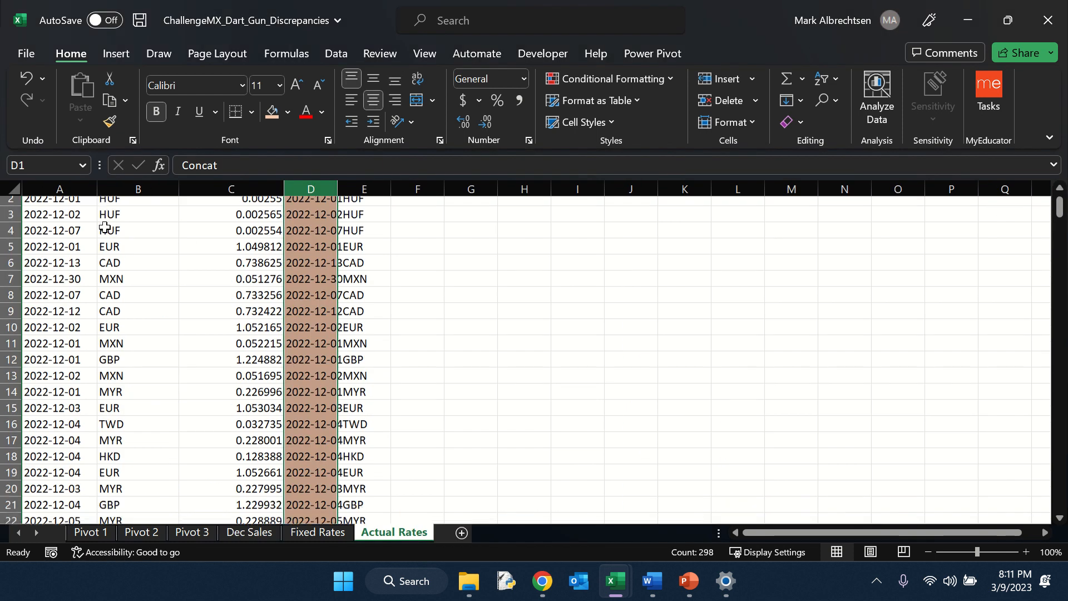
pyautogui.scroll(1, 106, 227)
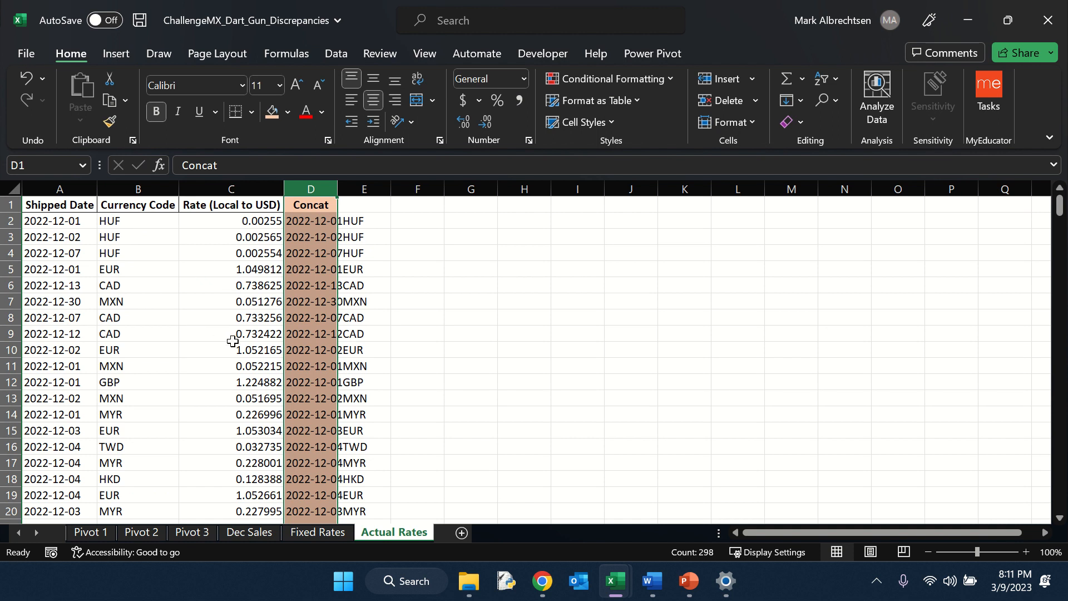
pyautogui.click(245, 532)
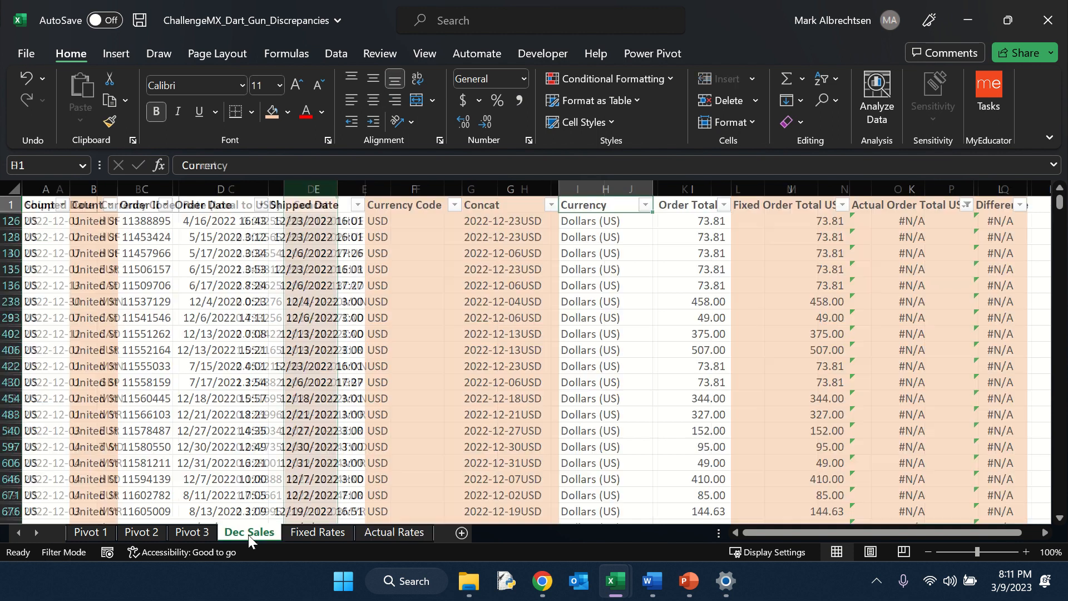
# Step: Set the first filtered Actual Order Total USD cell to =I126 and fill it down the visible rows
pyautogui.click(900, 224)
pyautogui.write('=')
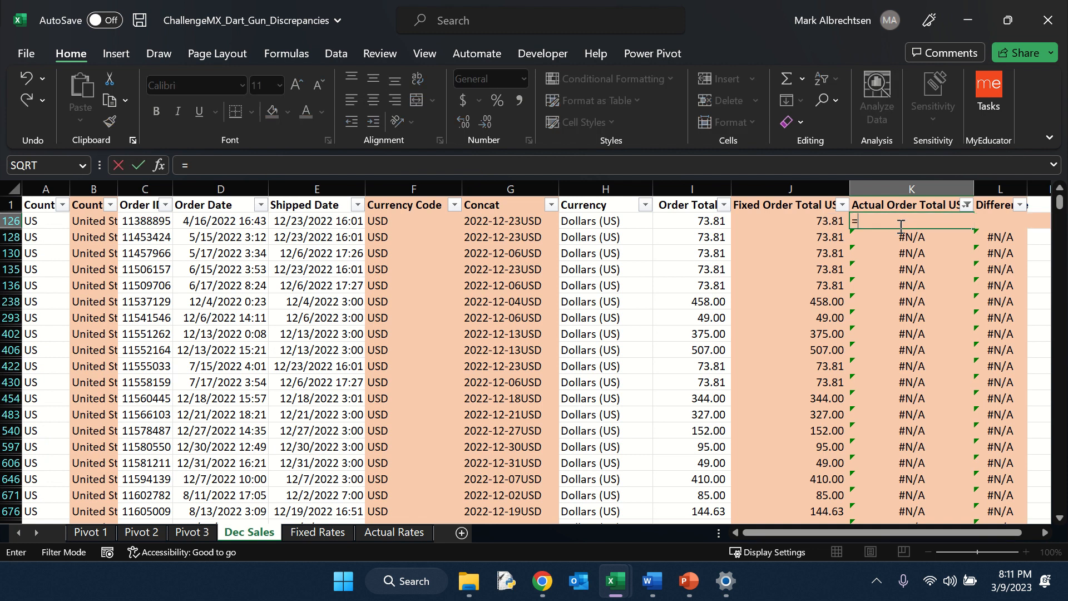
pyautogui.press('Left')
pyautogui.press('Left')
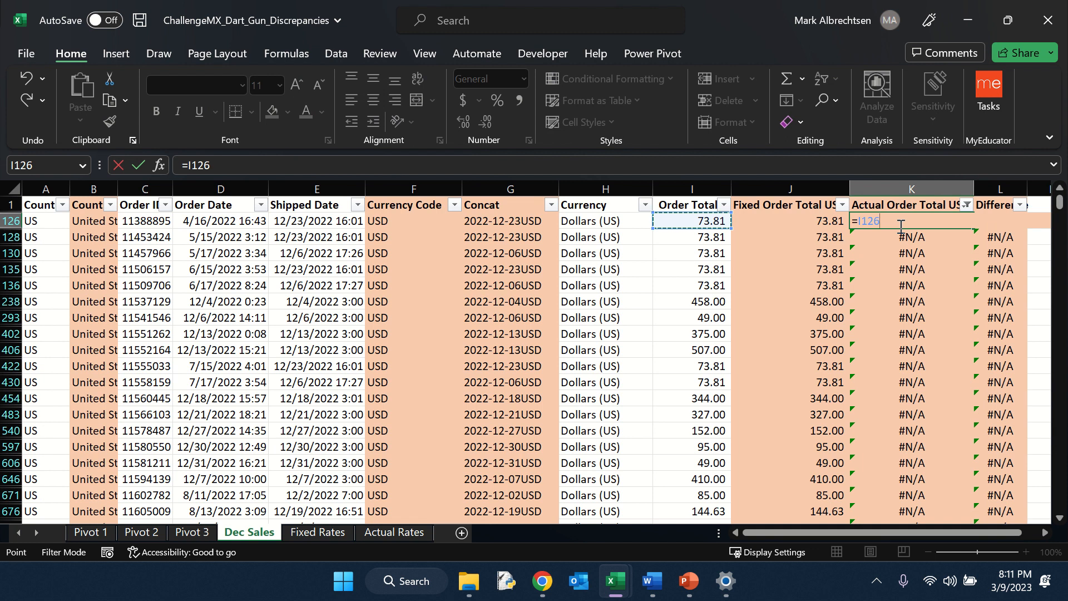
pyautogui.press('Return')
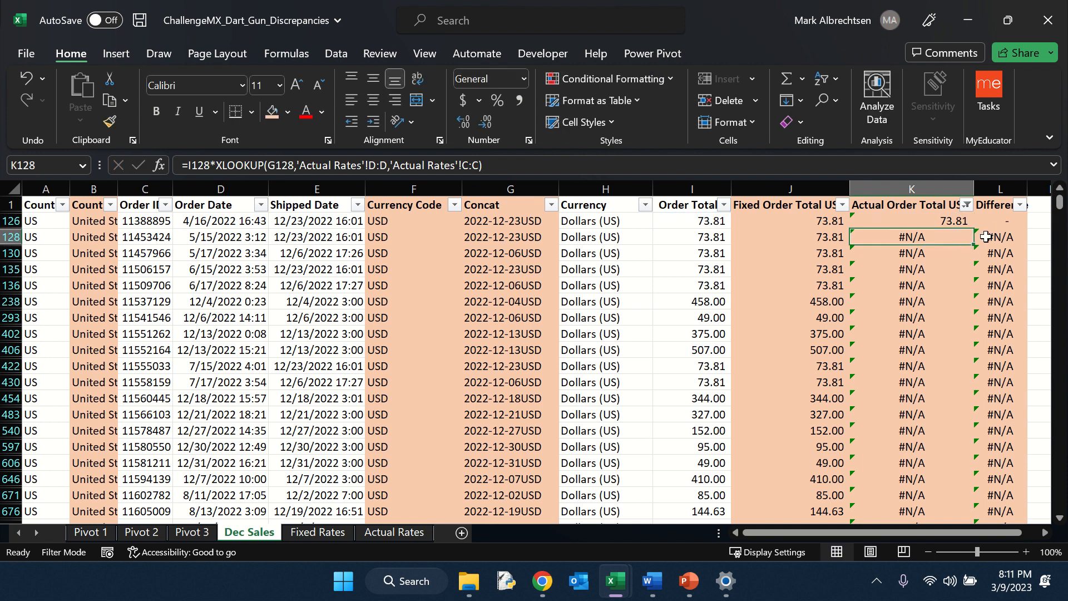
pyautogui.click(954, 222)
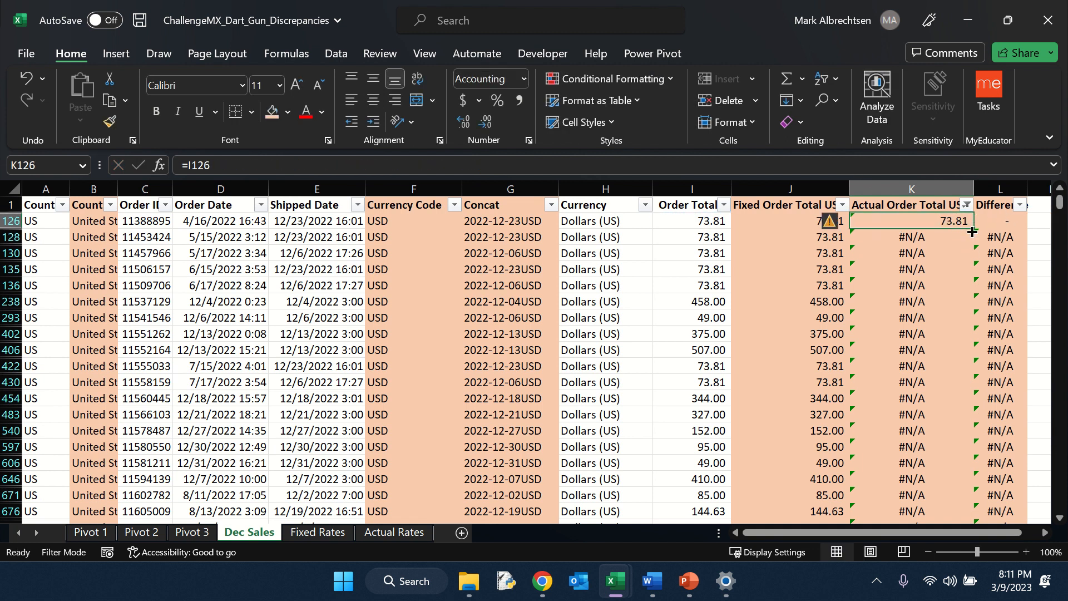
pyautogui.doubleClick(976, 229)
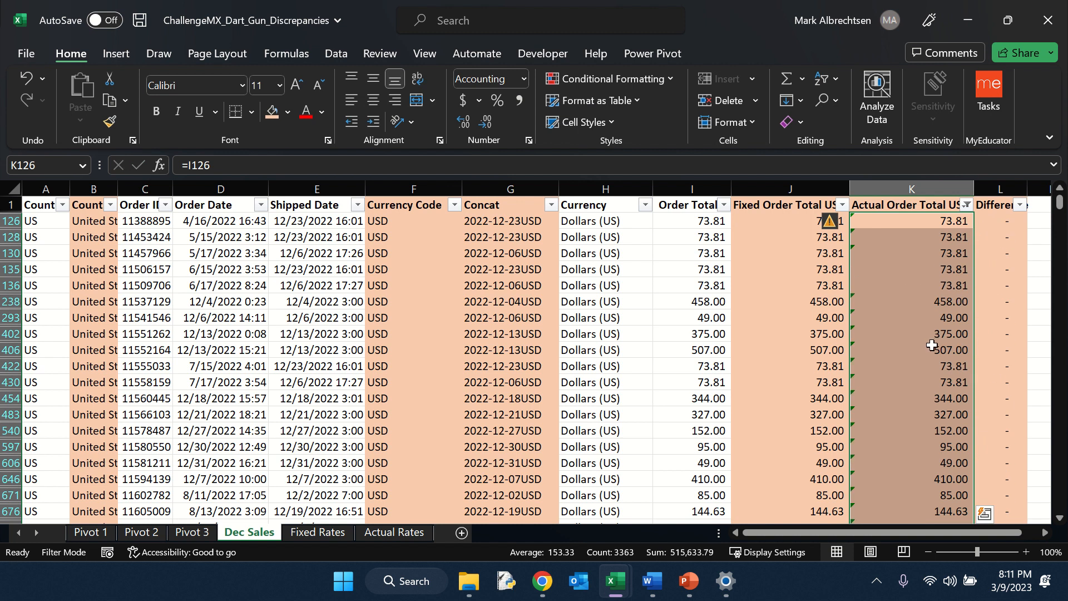
# Step: Clear the filter from the Actual Order Total USD column
pyautogui.click(966, 204)
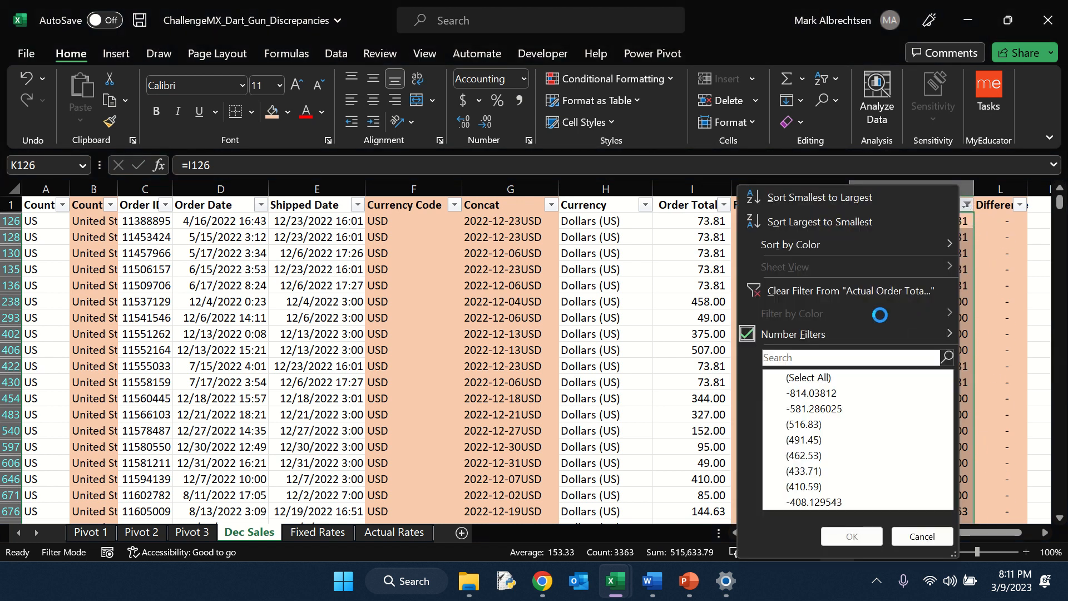
pyautogui.click(828, 290)
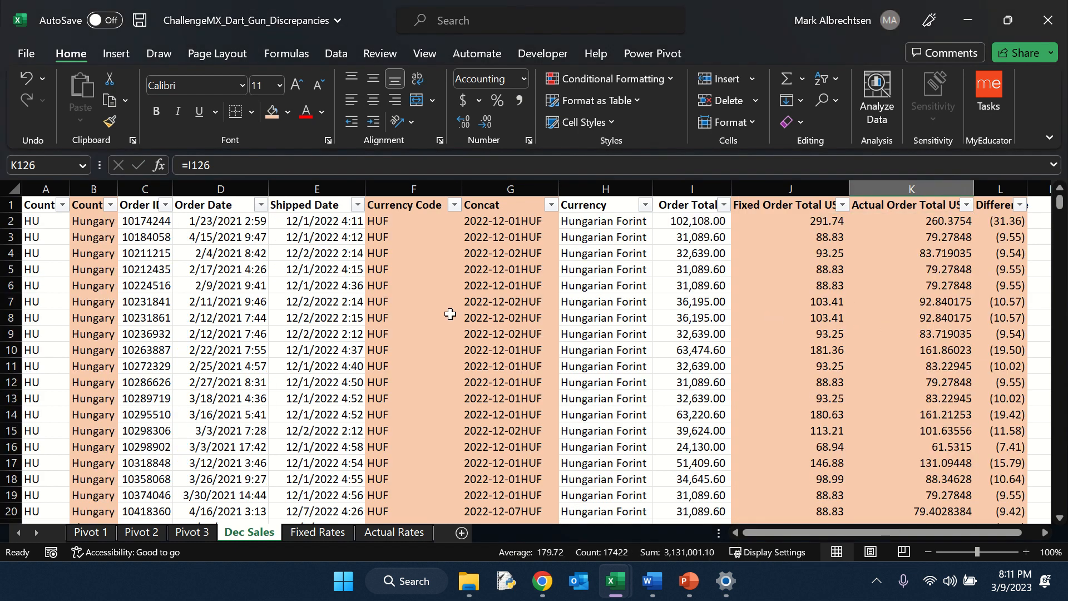
pyautogui.click(47, 212)
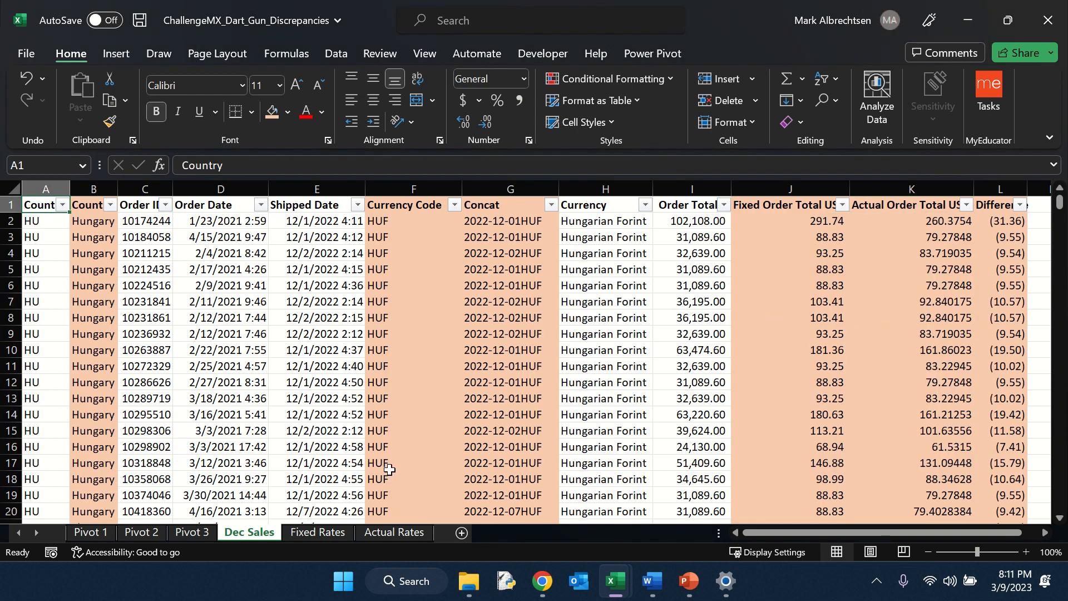
# Step: Refresh the PivotTable on the Pivot 1 sheet
pyautogui.click(105, 534)
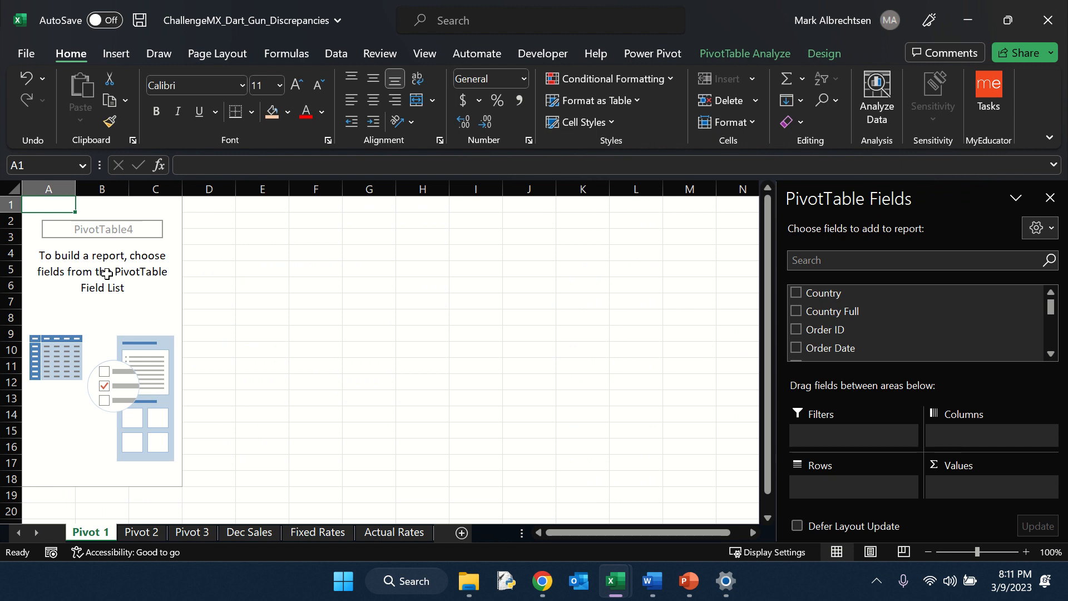
pyautogui.rightClick(76, 240)
pyautogui.click(115, 331)
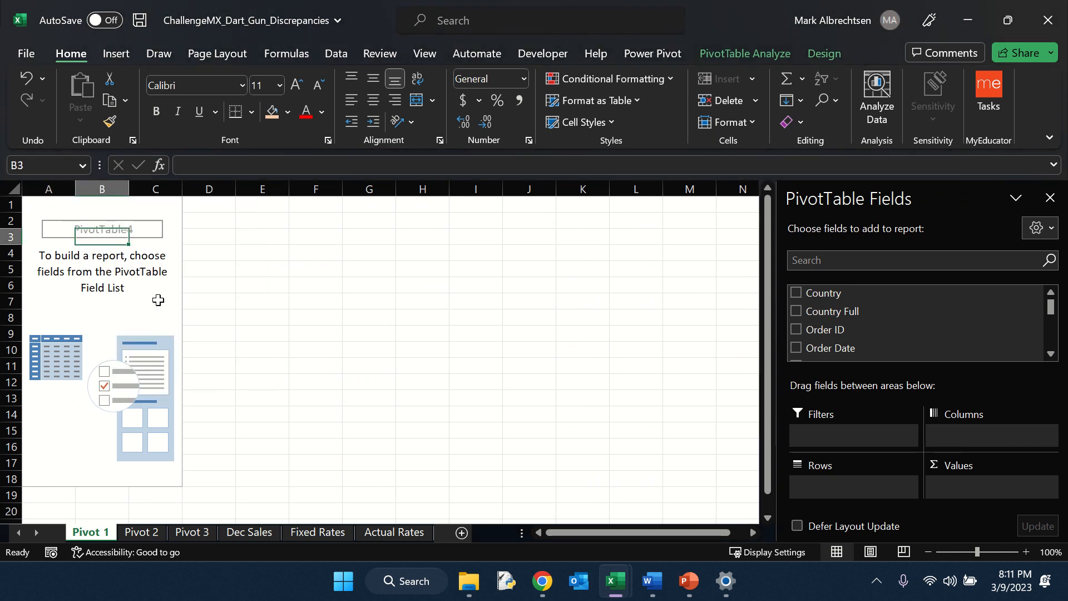
pyautogui.click(33, 206)
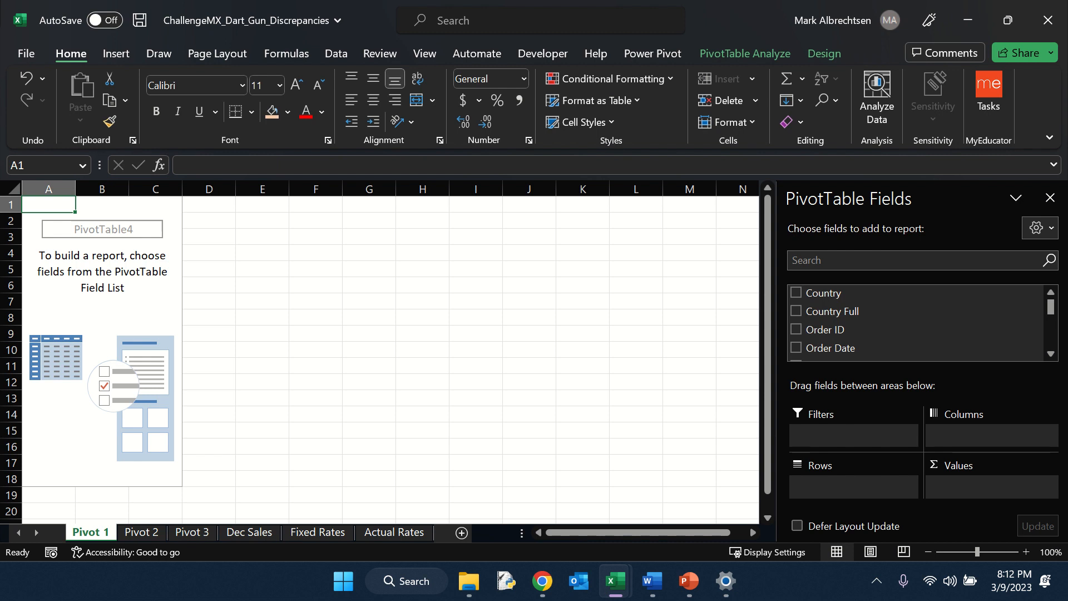
# Step: Add Difference to the PivotTable's Values and Currency to its Rows
pyautogui.scroll(-5, 884, 329)
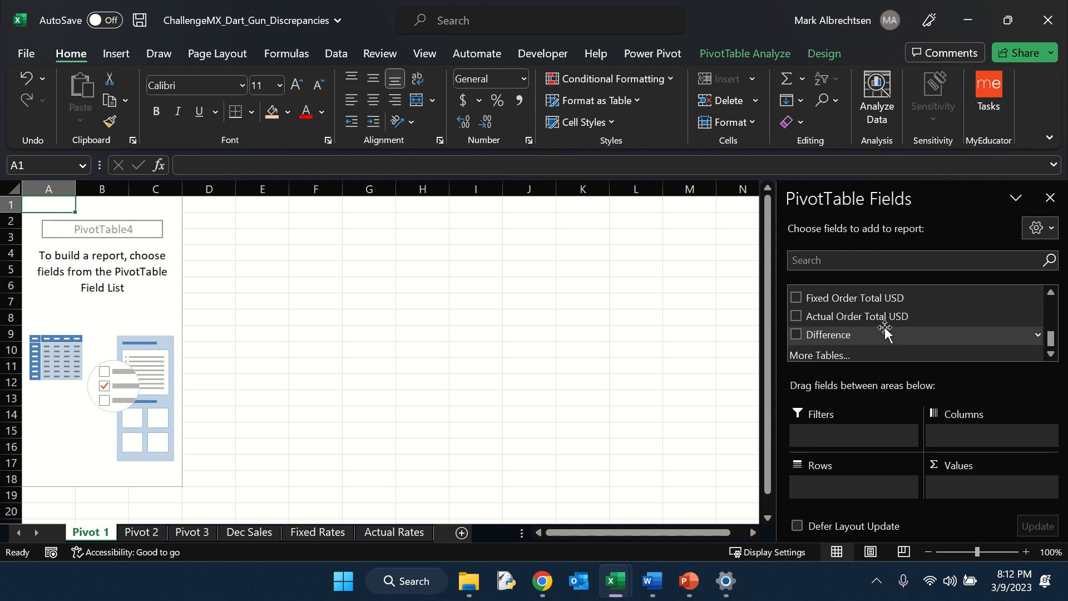
pyautogui.moveTo(839, 329); pyautogui.dragTo(997, 488)
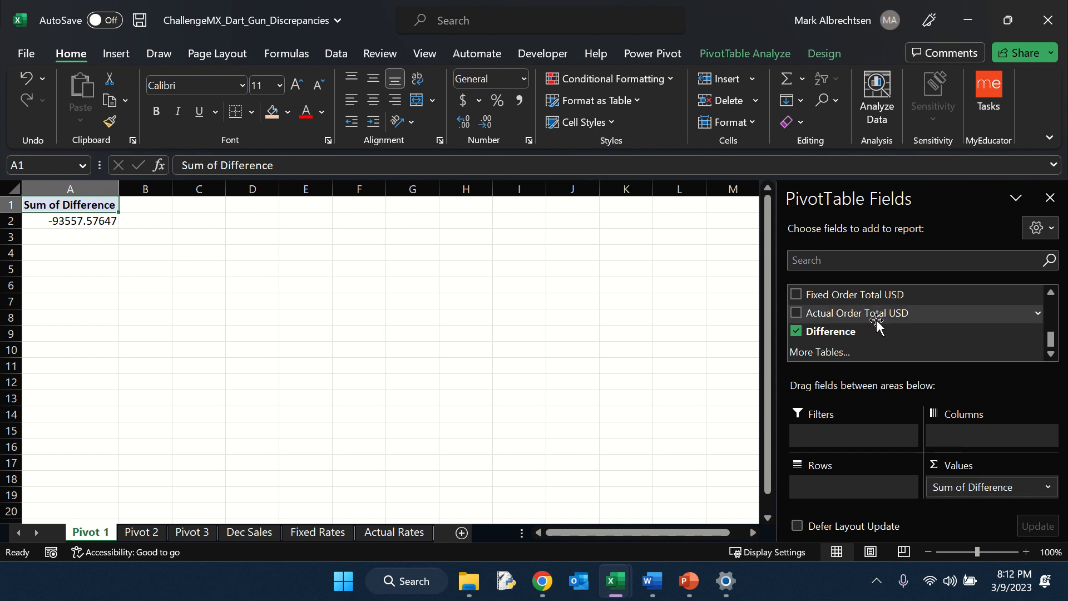
pyautogui.scroll(3, 876, 323)
pyautogui.scroll(-1, 876, 322)
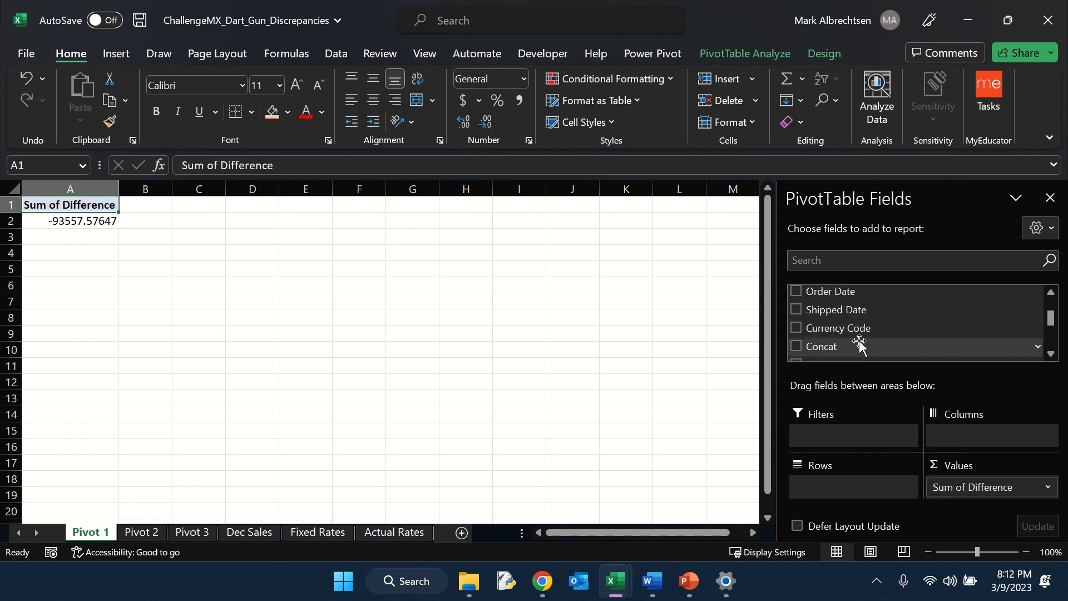
pyautogui.scroll(-1, 841, 328)
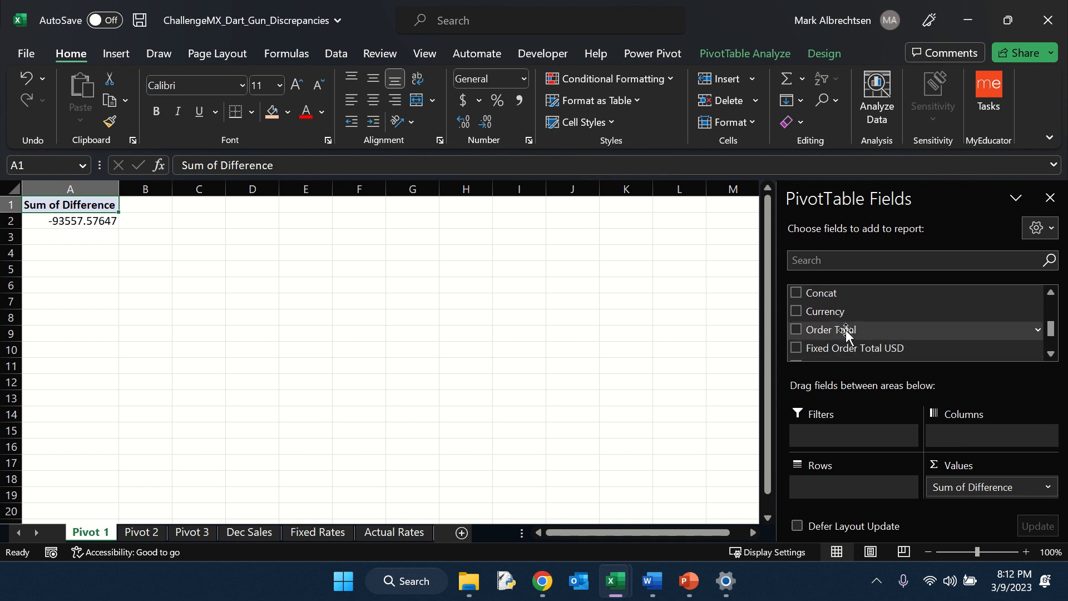
pyautogui.moveTo(849, 314); pyautogui.dragTo(839, 485)
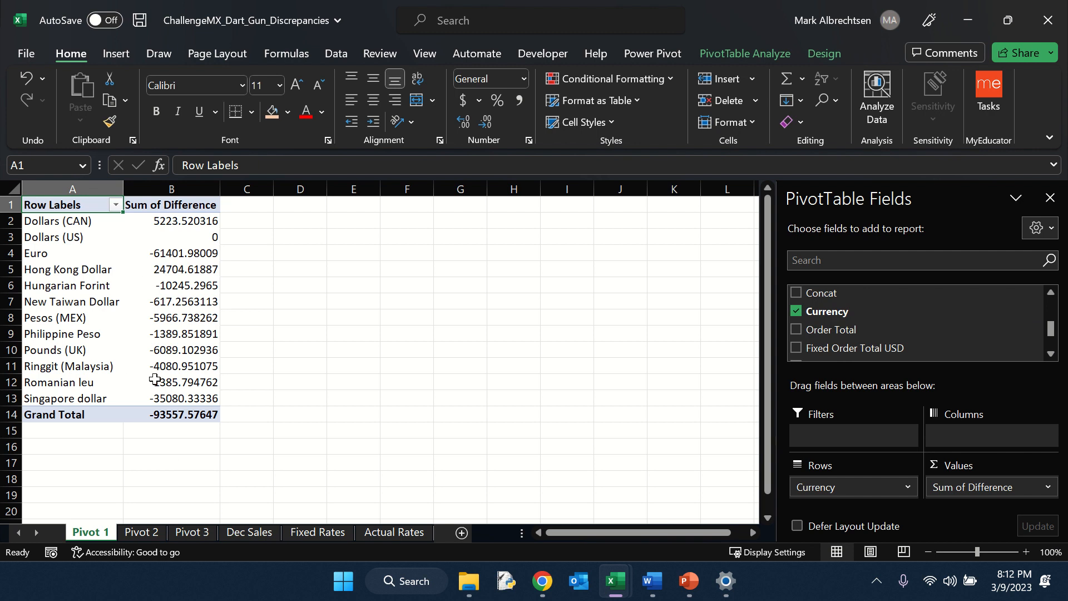
# Step: Sort the PivotTable's Sum of Difference values from largest to smallest
pyautogui.moveTo(159, 404)
pyautogui.click(153, 259)
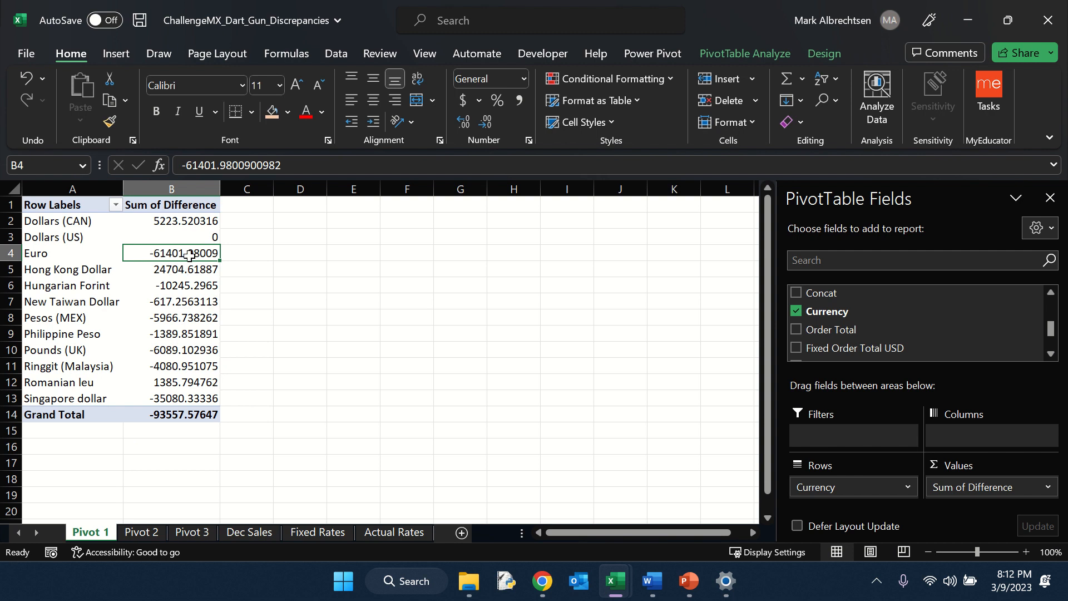
pyautogui.moveTo(186, 251)
pyautogui.moveTo(177, 270)
pyautogui.rightClick(190, 271)
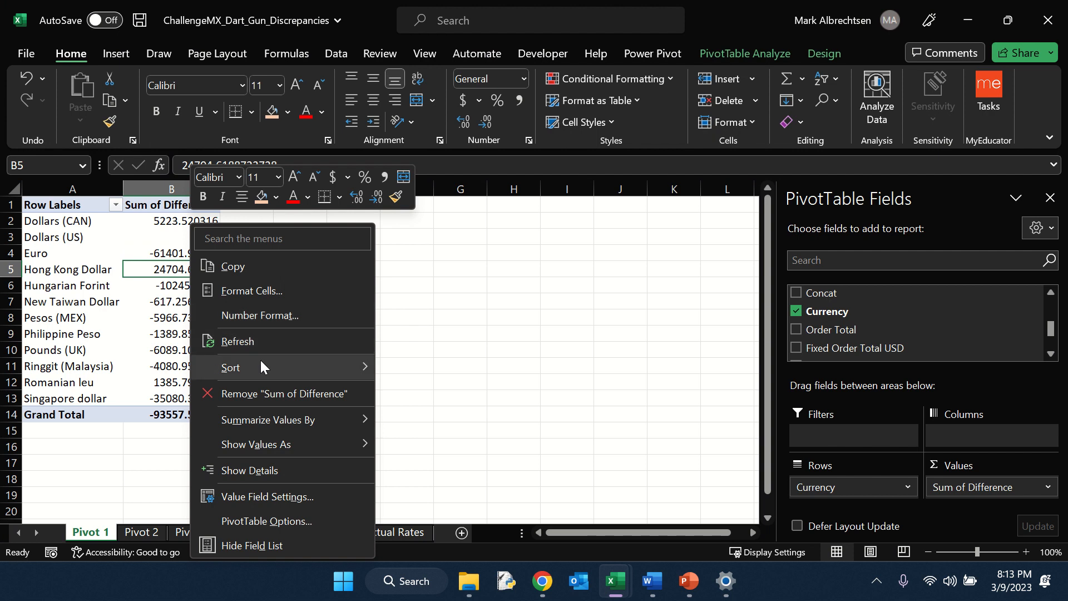
pyautogui.moveTo(261, 366)
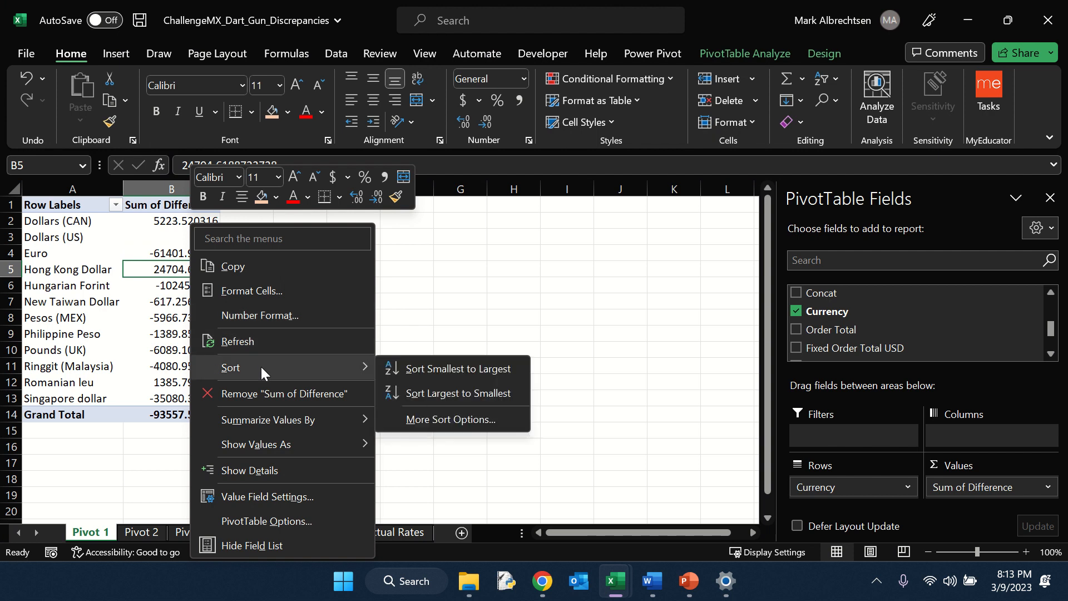
pyautogui.click(426, 397)
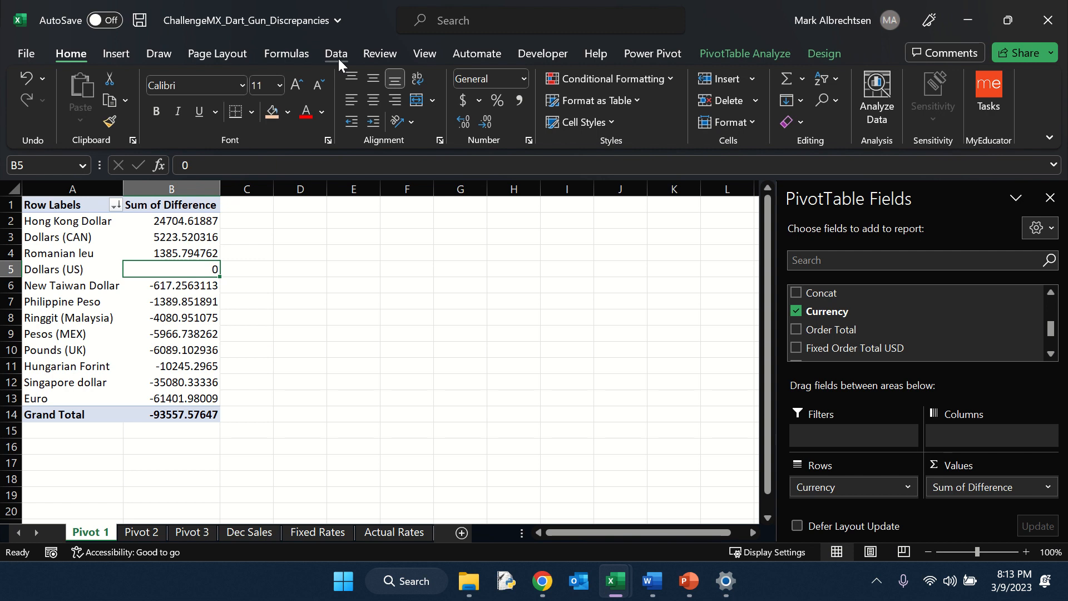
# Step: Insert a pie PivotChart from the PivotTable and position it beside the data
pyautogui.click(117, 54)
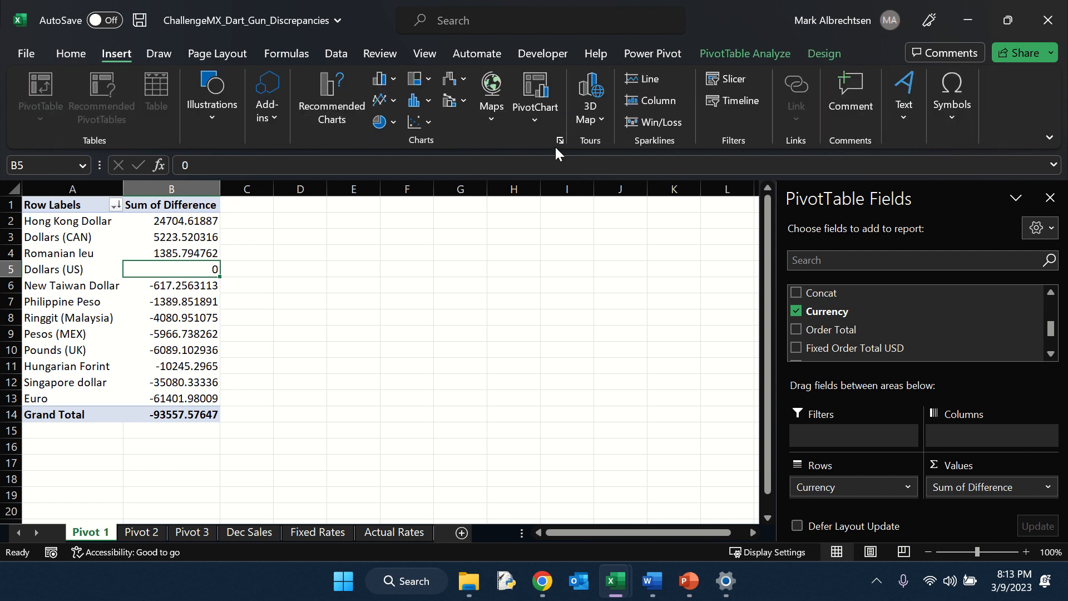
pyautogui.click(529, 92)
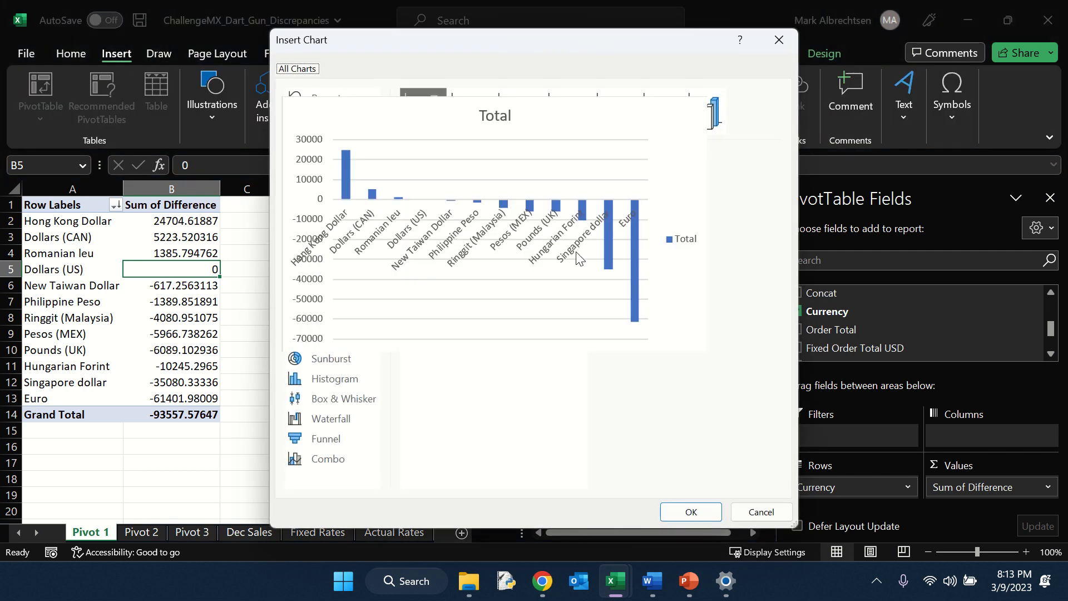
pyautogui.click(311, 175)
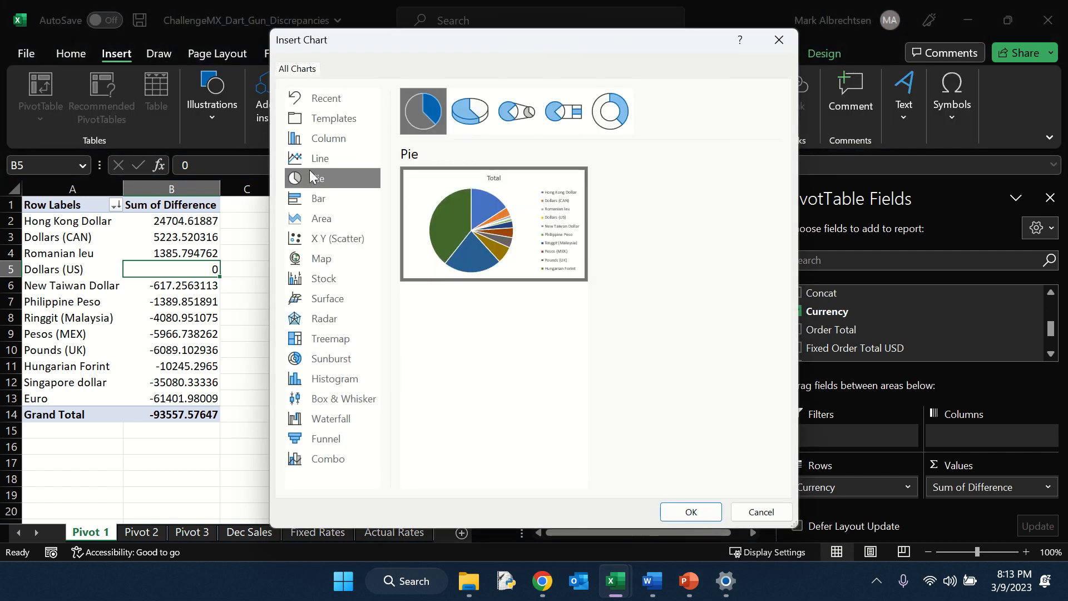
pyautogui.click(692, 512)
pyautogui.moveTo(369, 275); pyautogui.dragTo(422, 272)
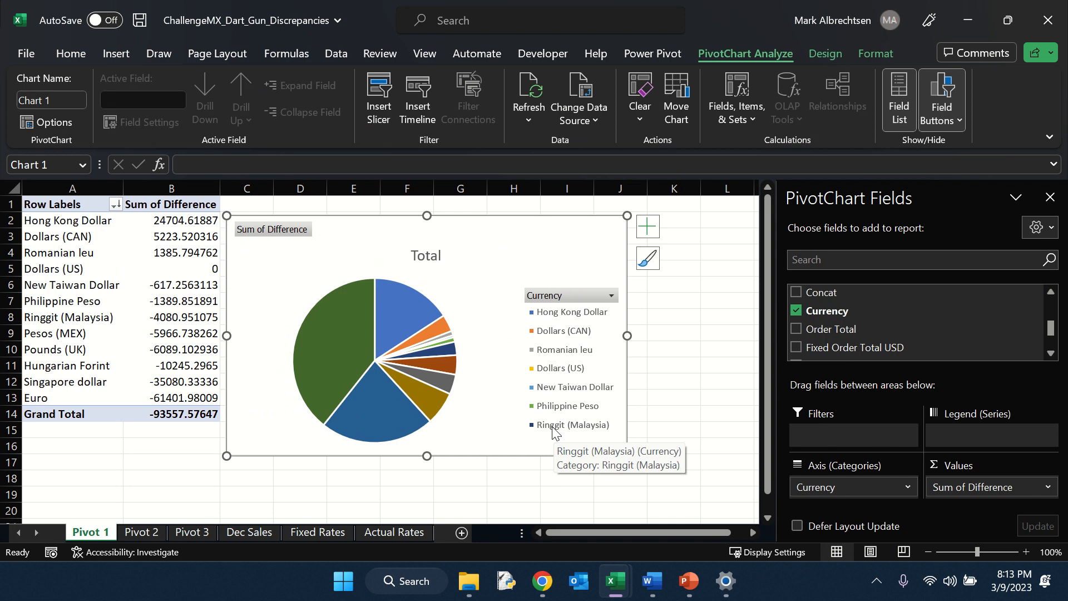
# Step: Change the pie chart's colors to a monochromatic green palette
pyautogui.click(328, 333)
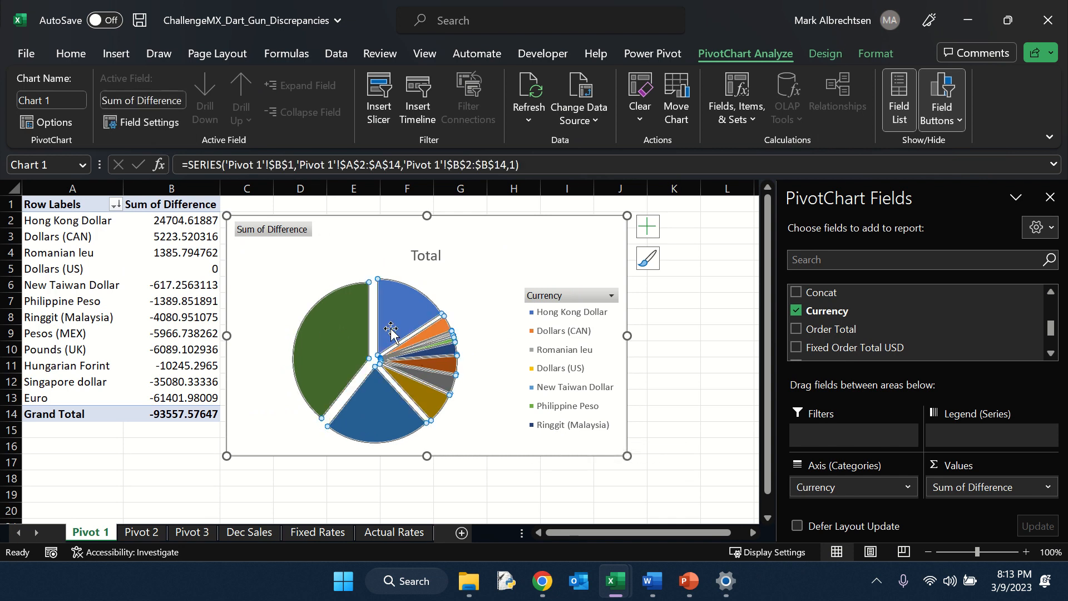
pyautogui.click(481, 251)
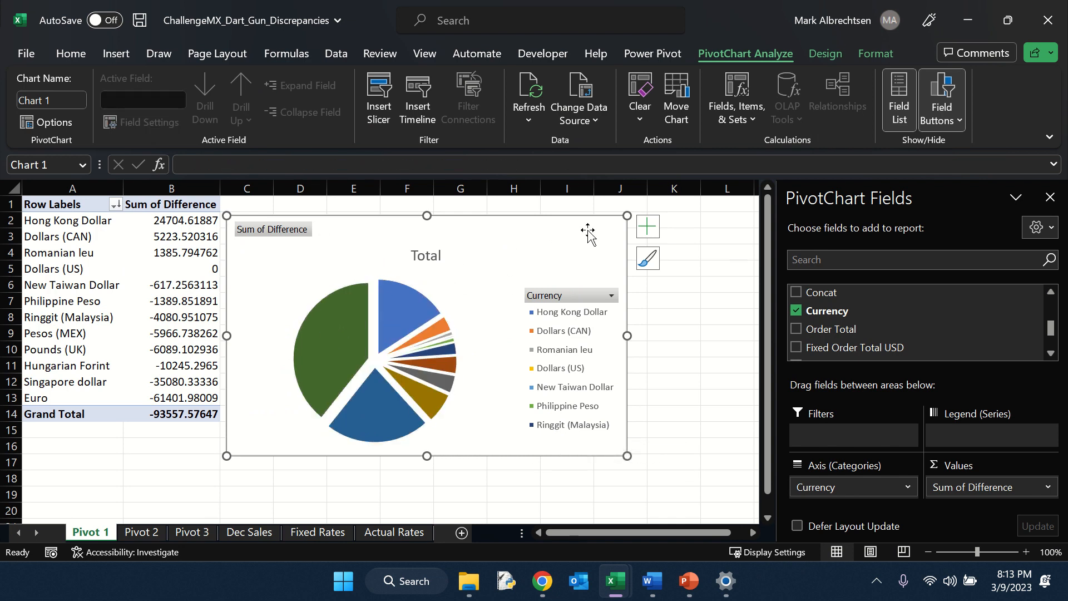
pyautogui.click(822, 53)
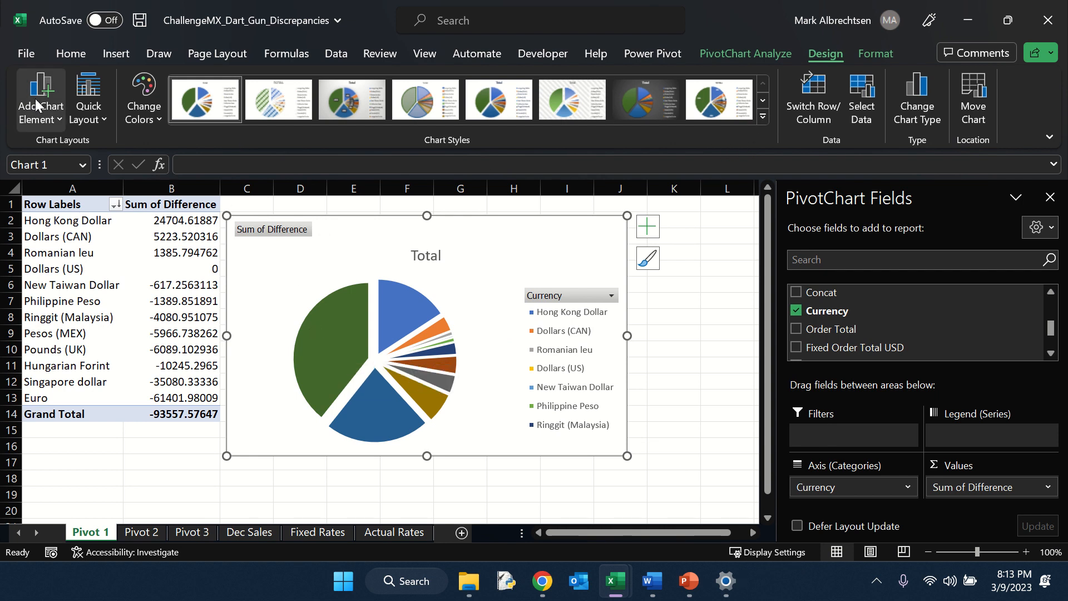
pyautogui.scroll(-5, 249, 285)
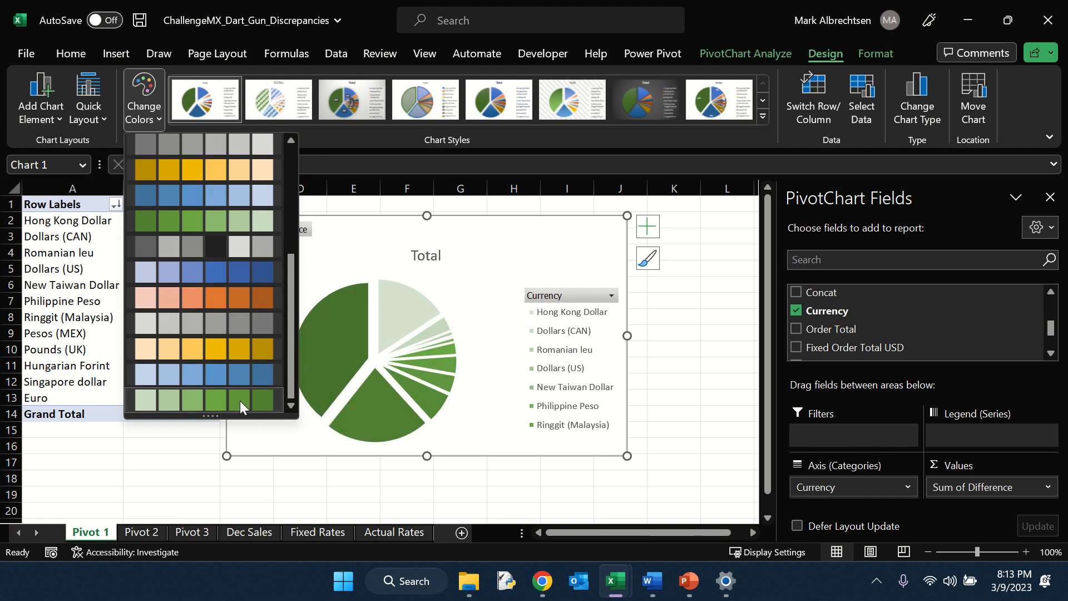
pyautogui.click(239, 400)
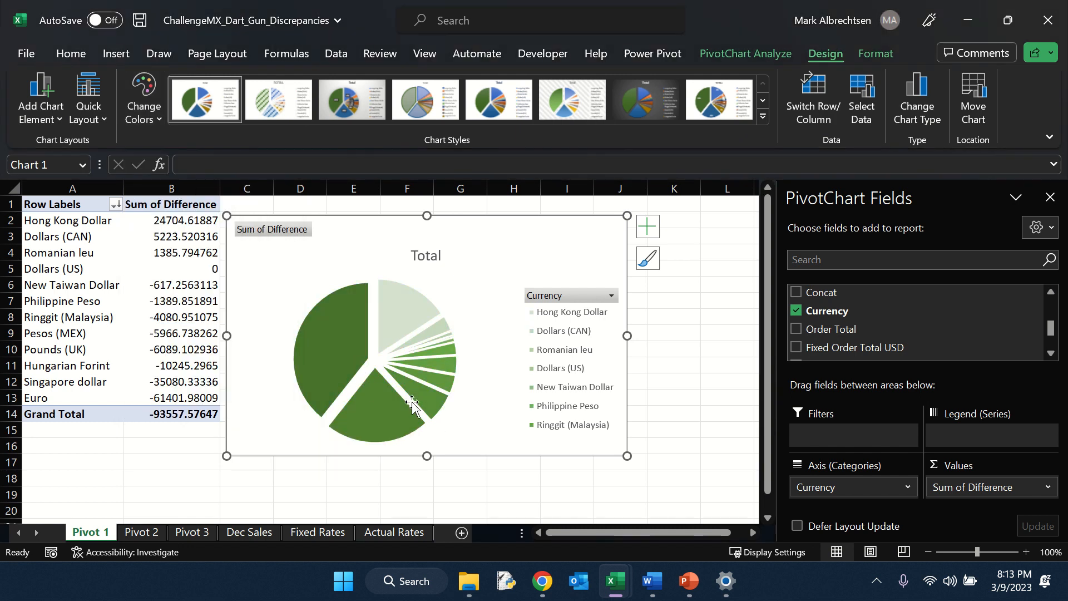
# Step: Pull the exploded pie slices back together into a solid pie
pyautogui.click(365, 358)
pyautogui.moveTo(365, 359); pyautogui.dragTo(369, 360)
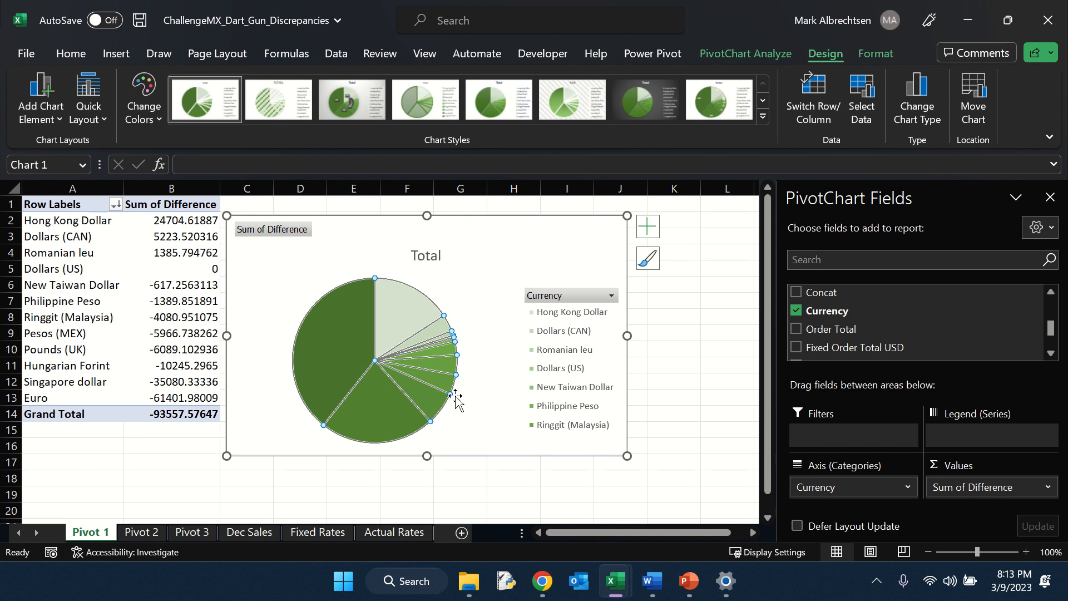
pyautogui.click(517, 369)
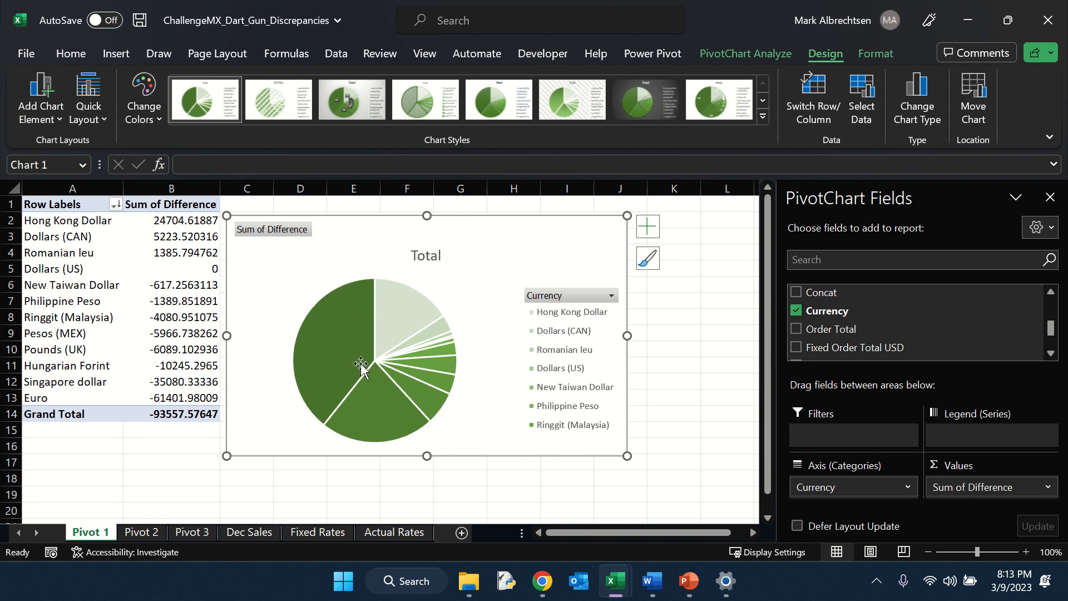
pyautogui.moveTo(360, 364)
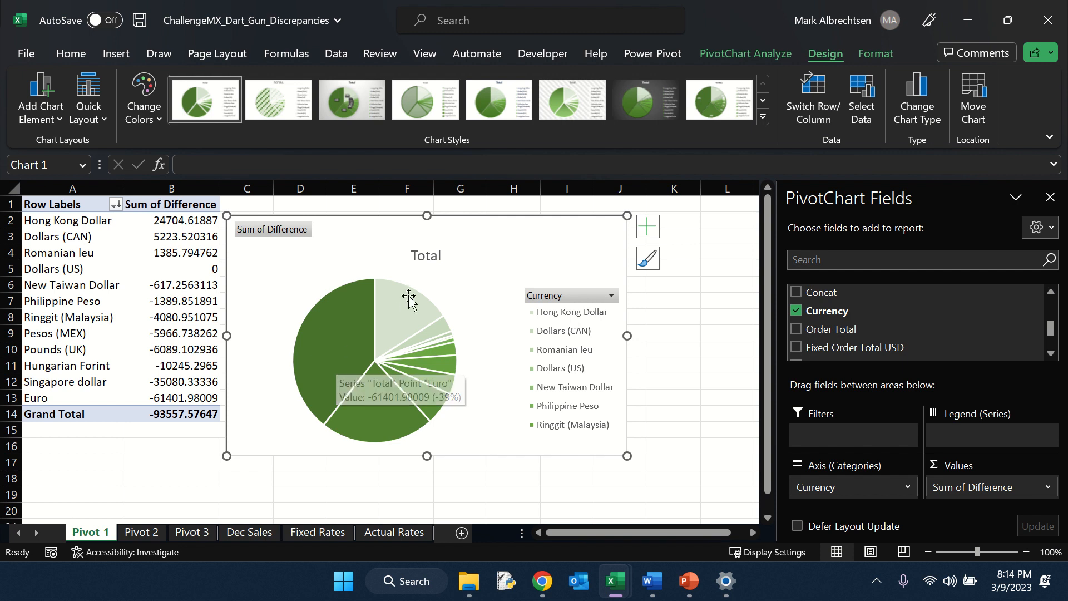
pyautogui.moveTo(621, 582)
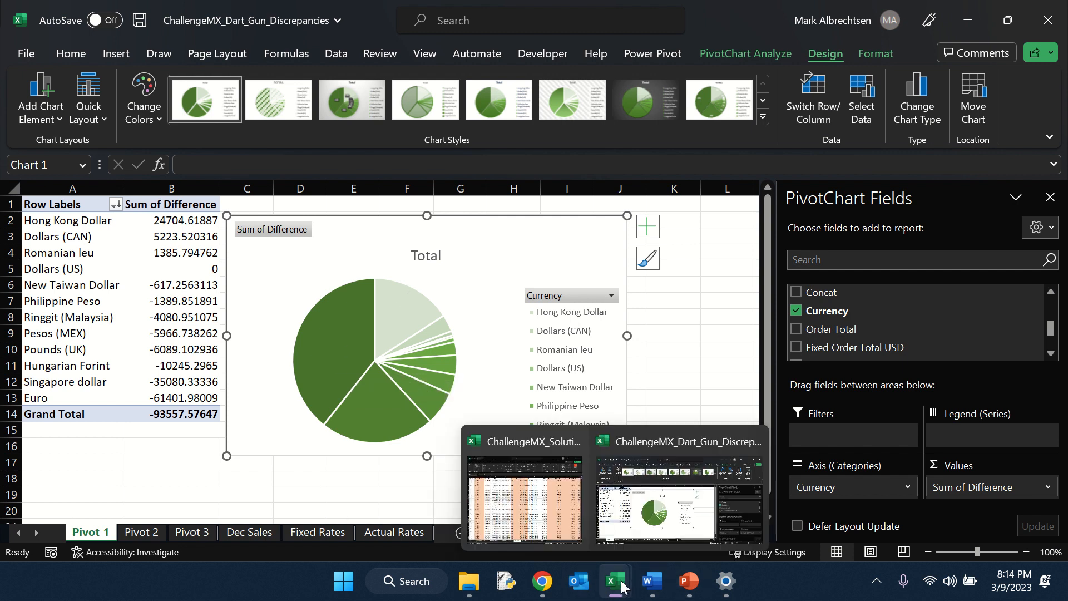
pyautogui.click(572, 535)
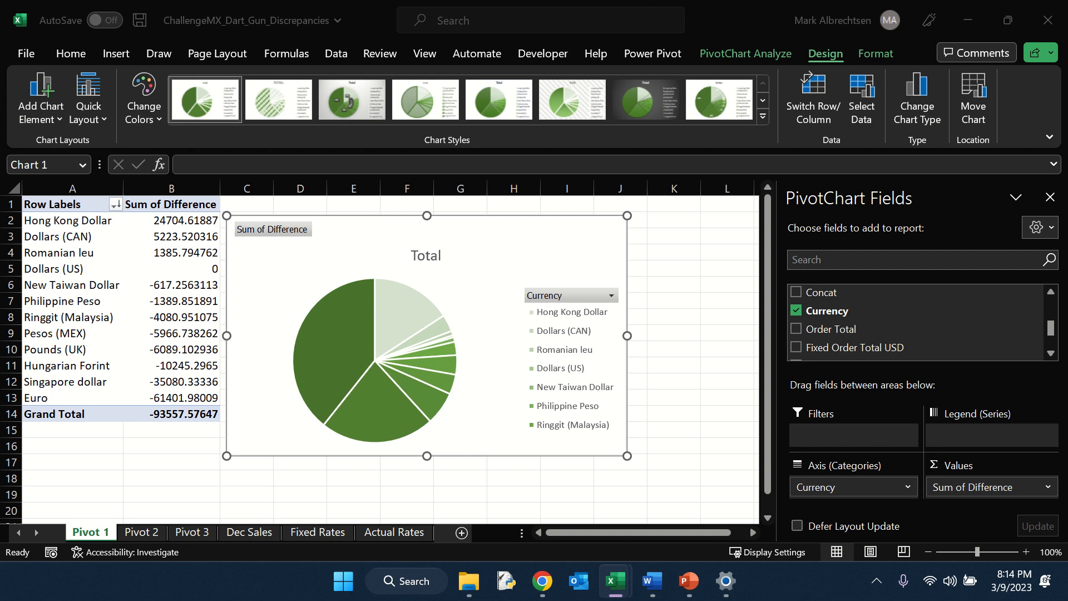
# Step: Set the chart title to "Exchange Rate Discrepancy Breakdown by Currency"
pyautogui.click(434, 266)
pyautogui.doubleClick(439, 265)
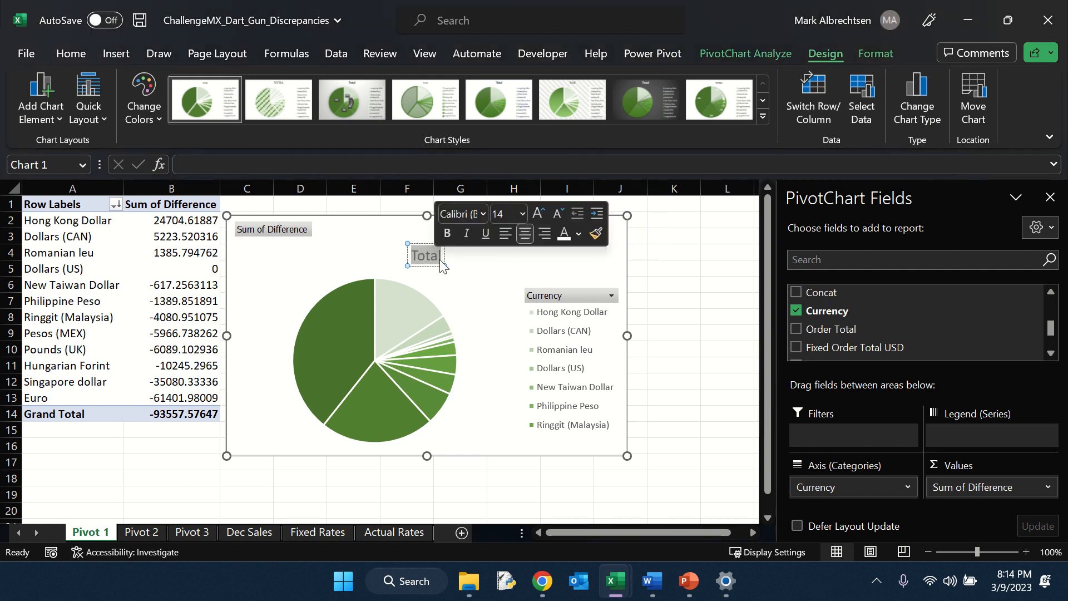
pyautogui.write('E')
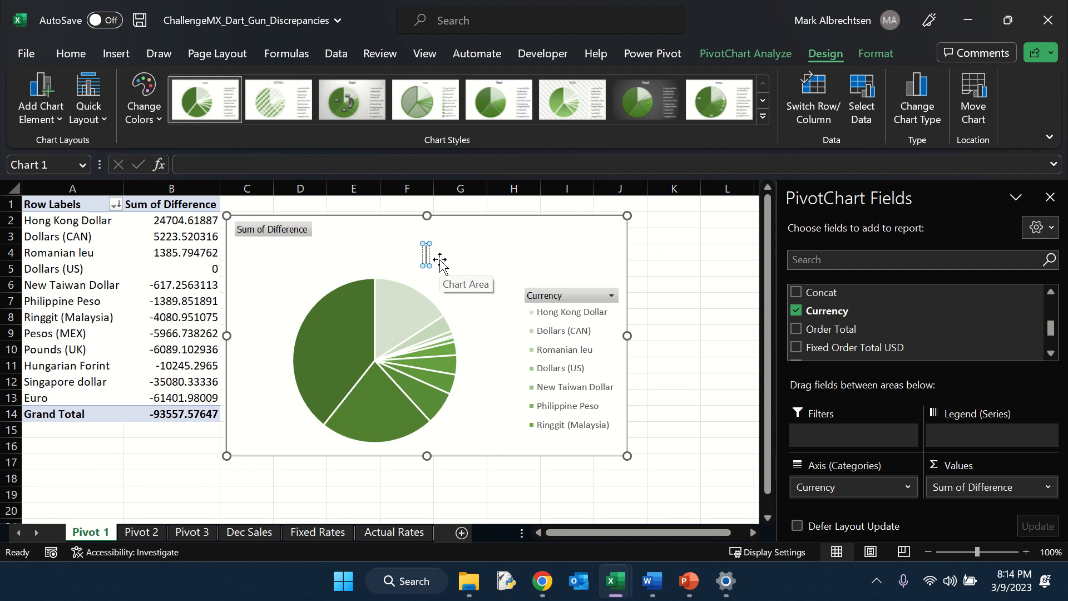
pyautogui.write('xchange Ra')
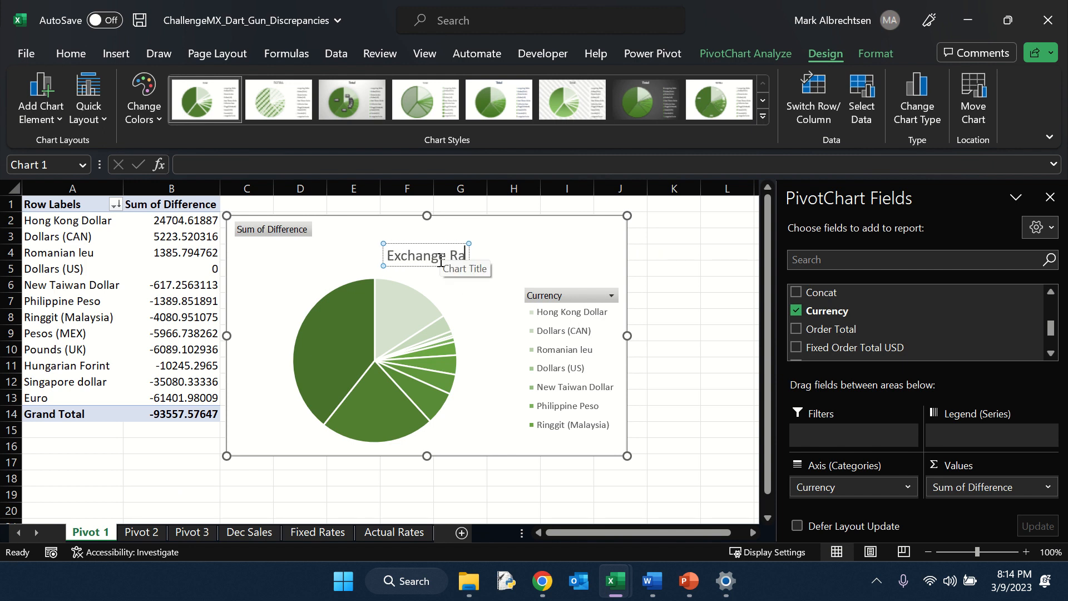
pyautogui.write('te Discrepan')
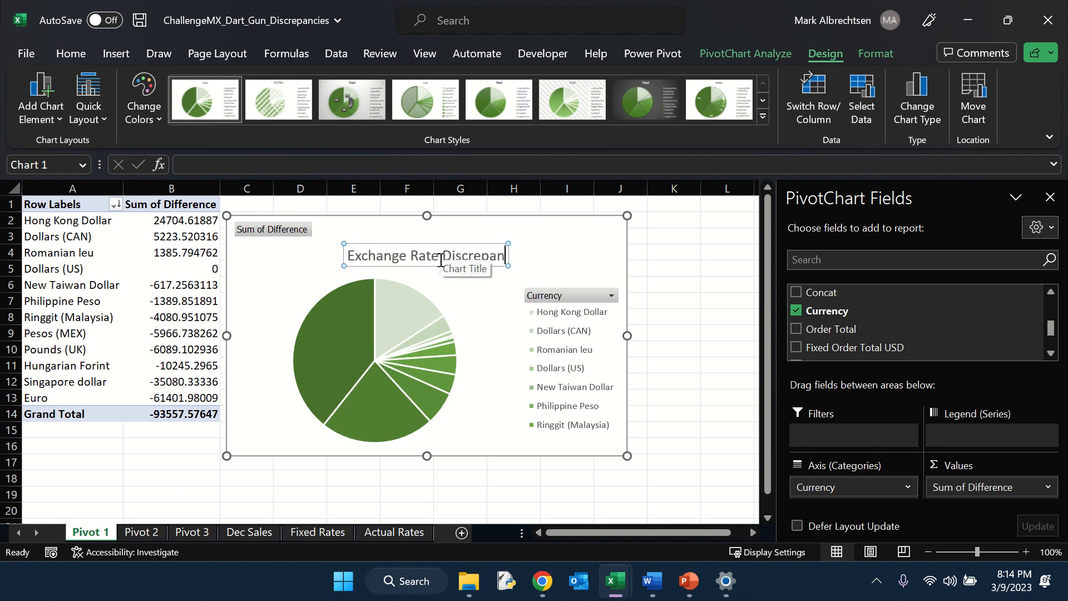
pyautogui.write('cy Break')
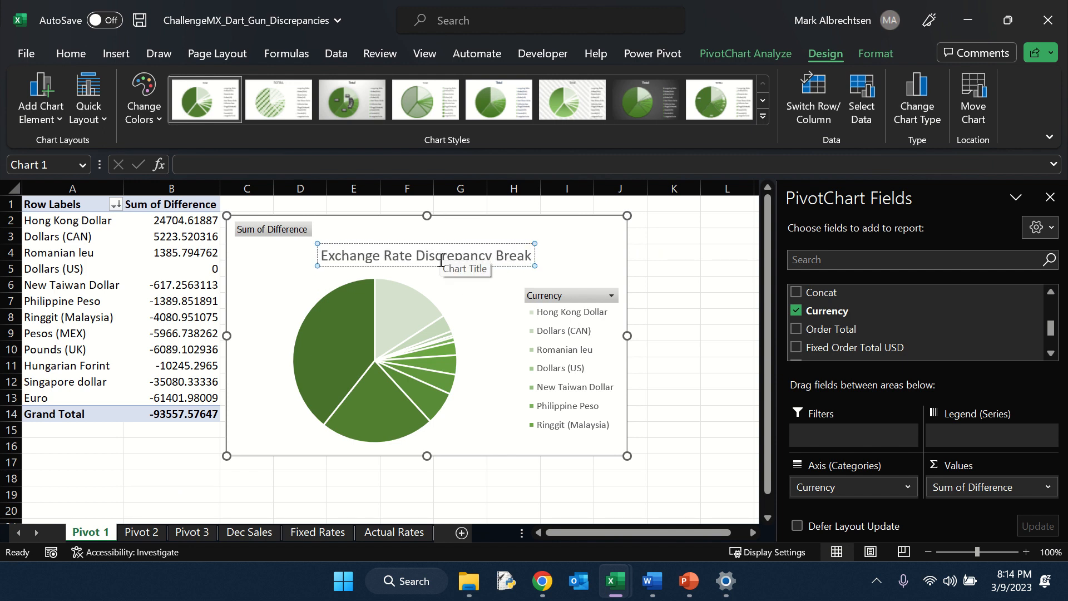
pyautogui.write('down by')
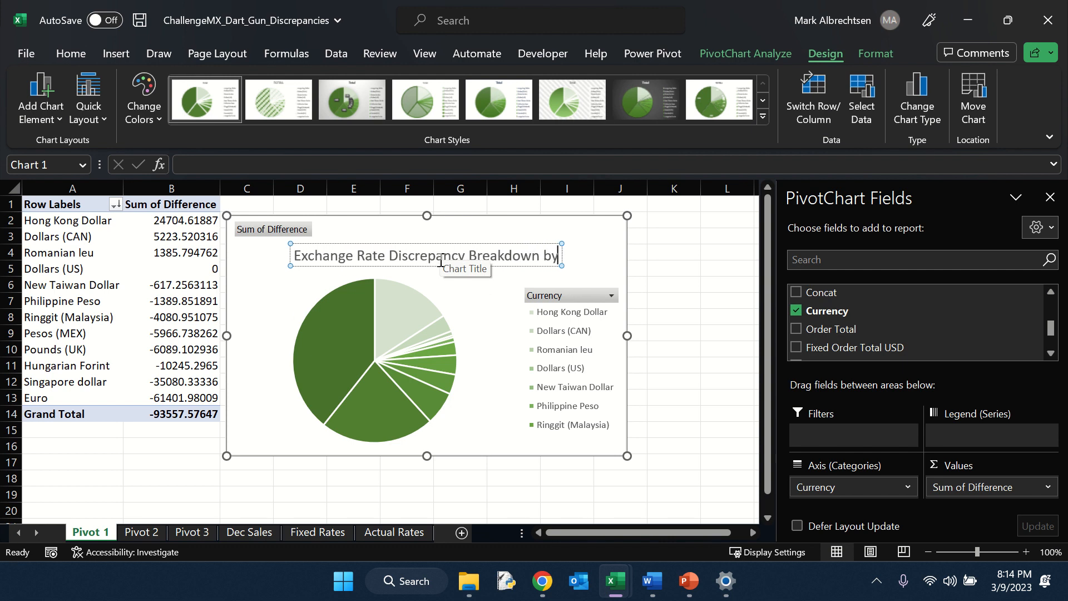
pyautogui.write(' Curren')
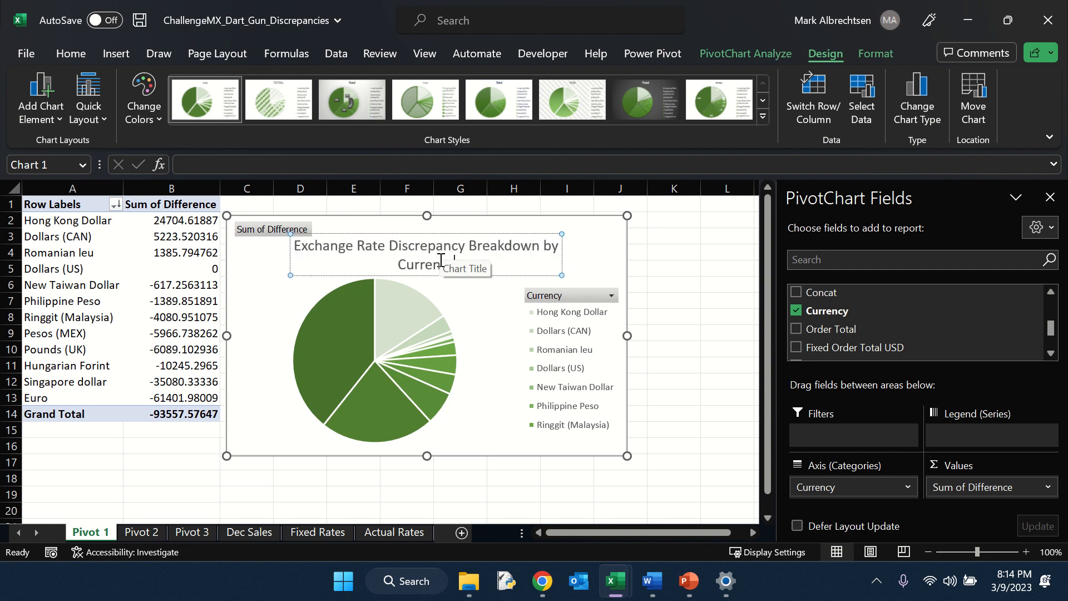
pyautogui.write('cy')
pyautogui.press('Return')
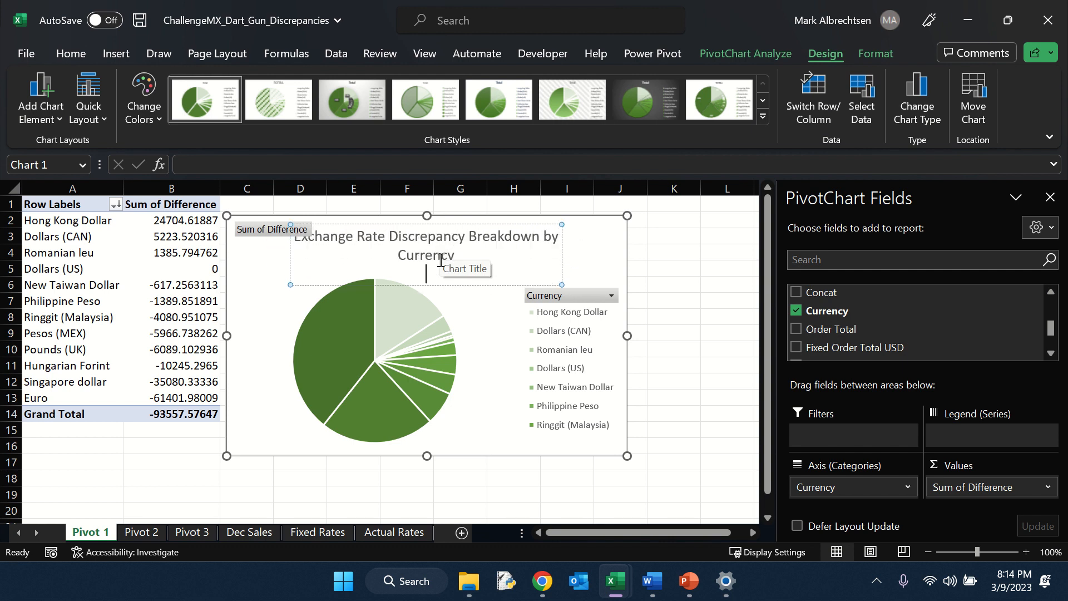
pyautogui.press('BackSpace')
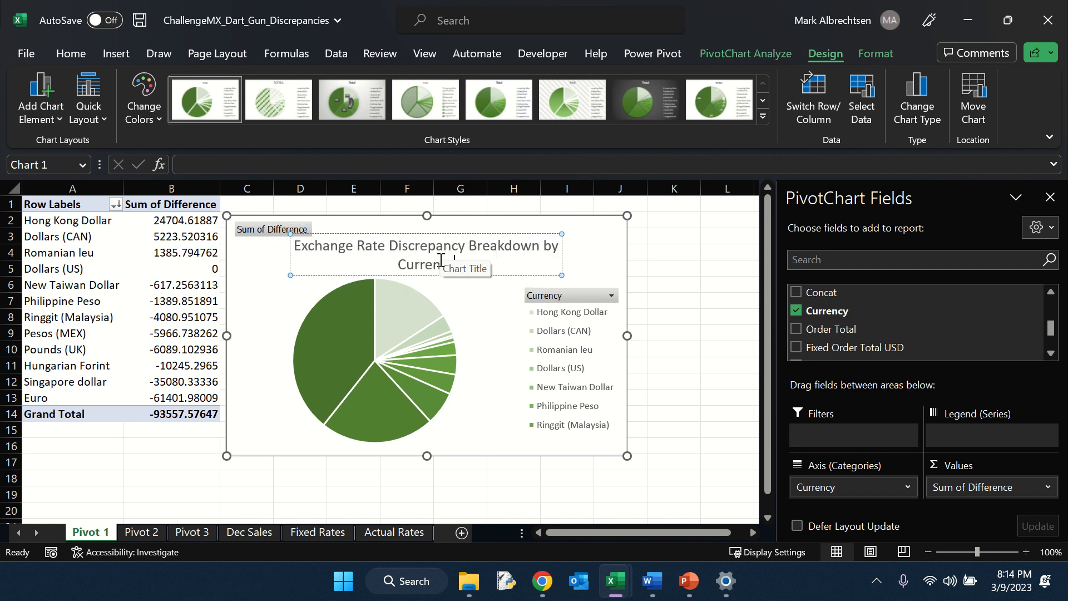
# Step: Enlarge the pie chart so the title and full legend fit
pyautogui.click(584, 255)
pyautogui.moveTo(627, 456); pyautogui.dragTo(693, 499)
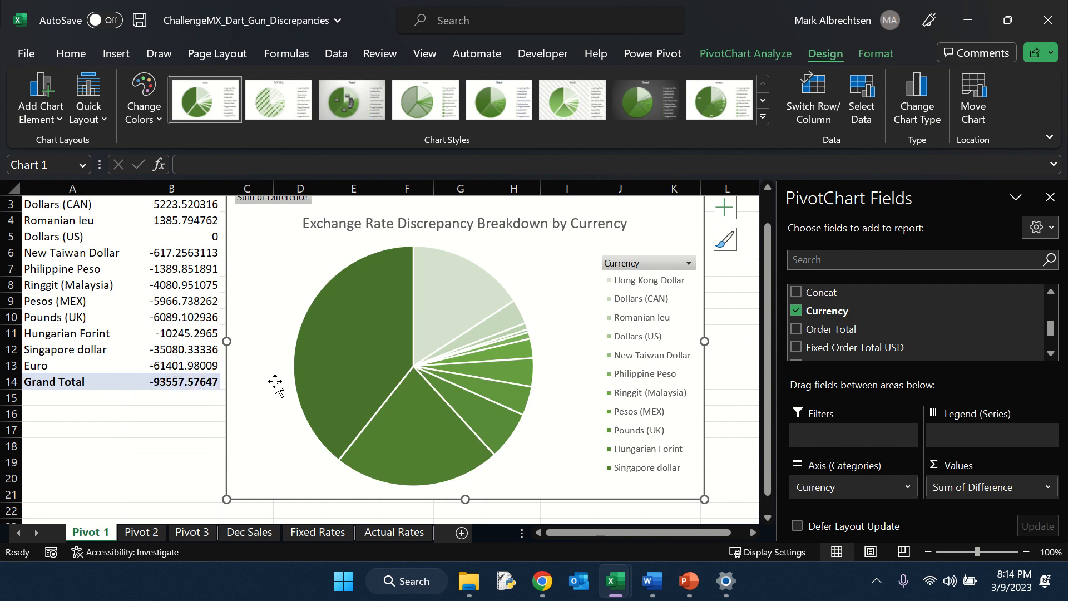
pyautogui.moveTo(704, 499)
pyautogui.mouseDown()
pyautogui.moveTo(715, 512)
pyautogui.moveTo(722, 497)
pyautogui.mouseUp()
pyautogui.scroll(2, 627, 475)
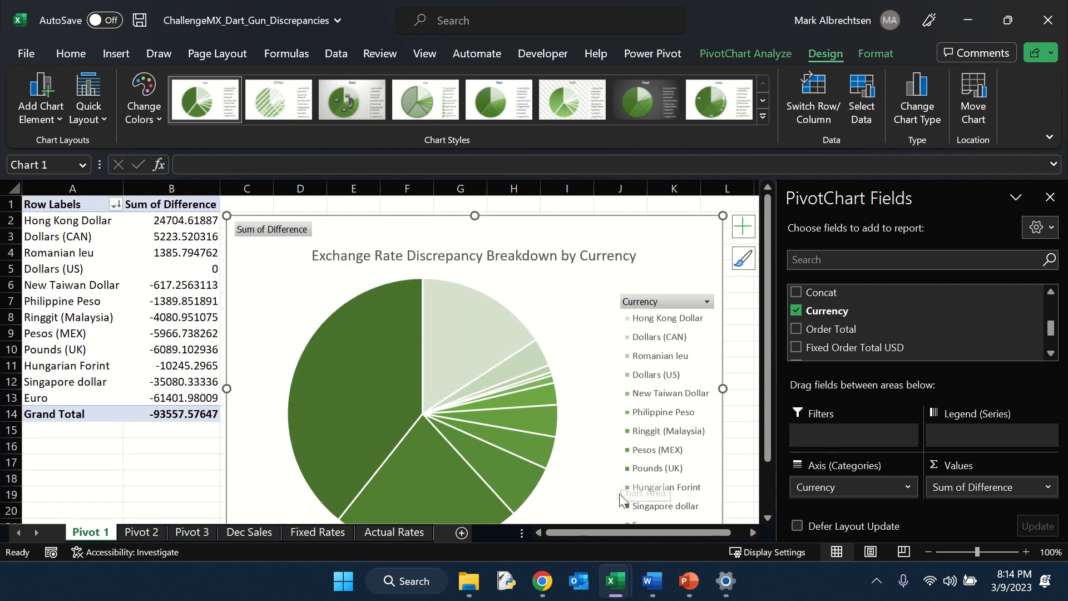
pyautogui.scroll(-2, 623, 472)
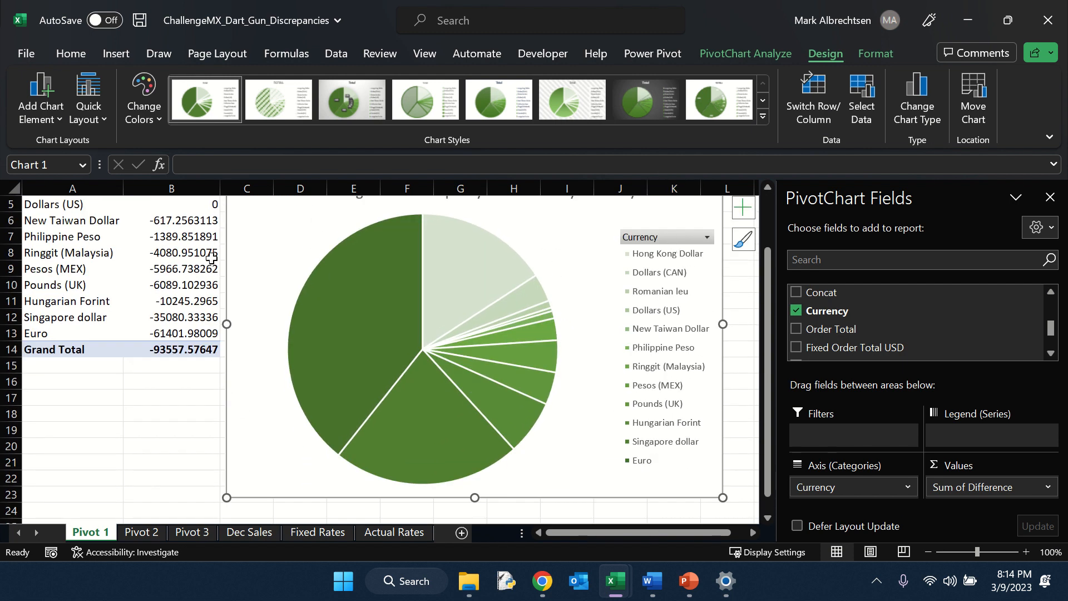
pyautogui.scroll(2, 211, 257)
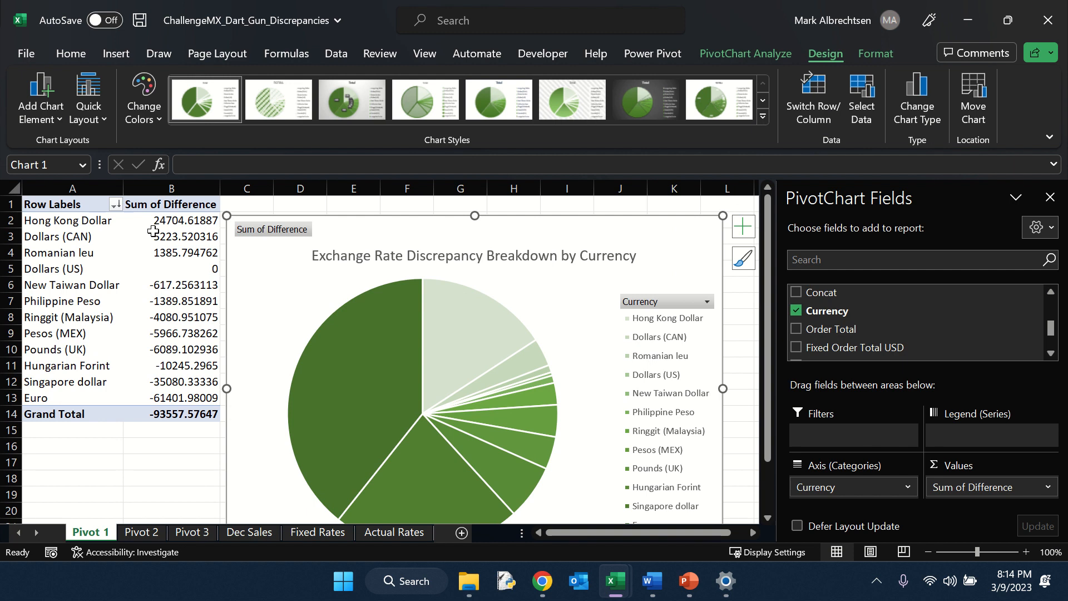
pyautogui.scroll(-2, 287, 245)
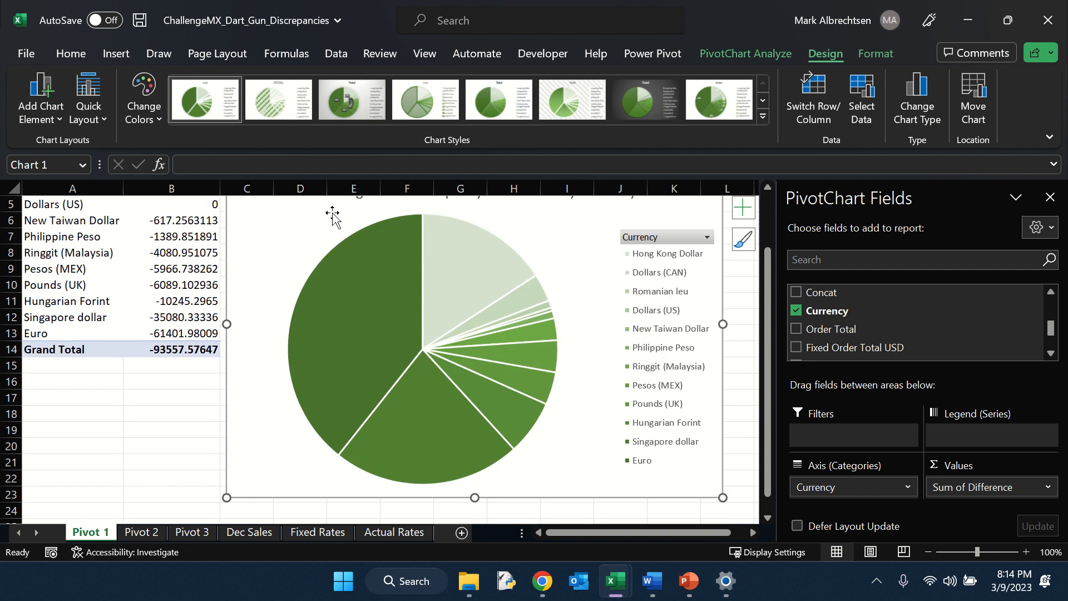
pyautogui.scroll(2, 364, 261)
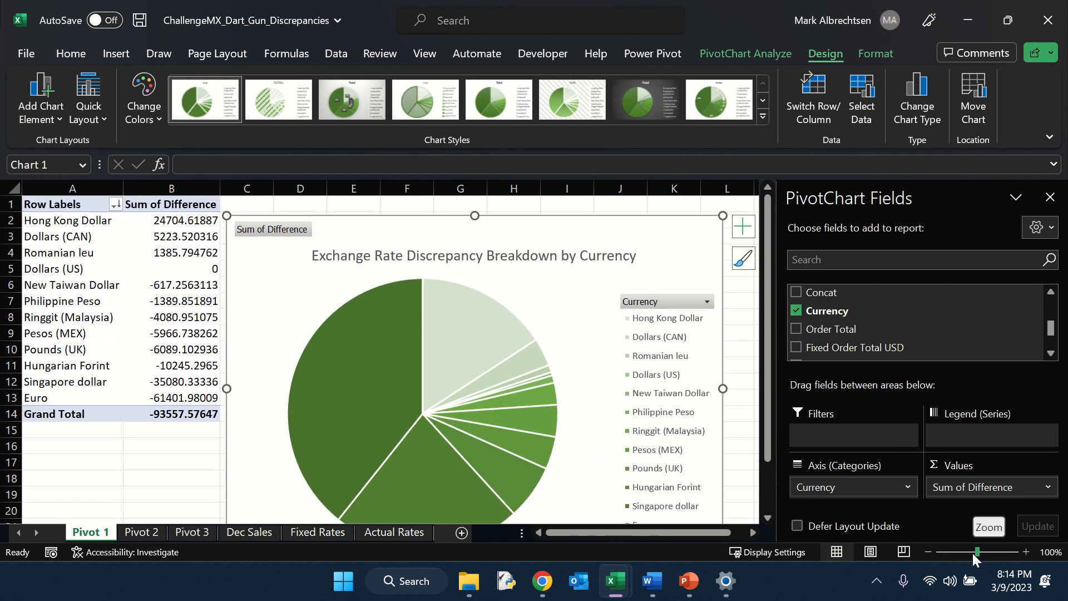
pyautogui.moveTo(977, 552); pyautogui.dragTo(969, 552)
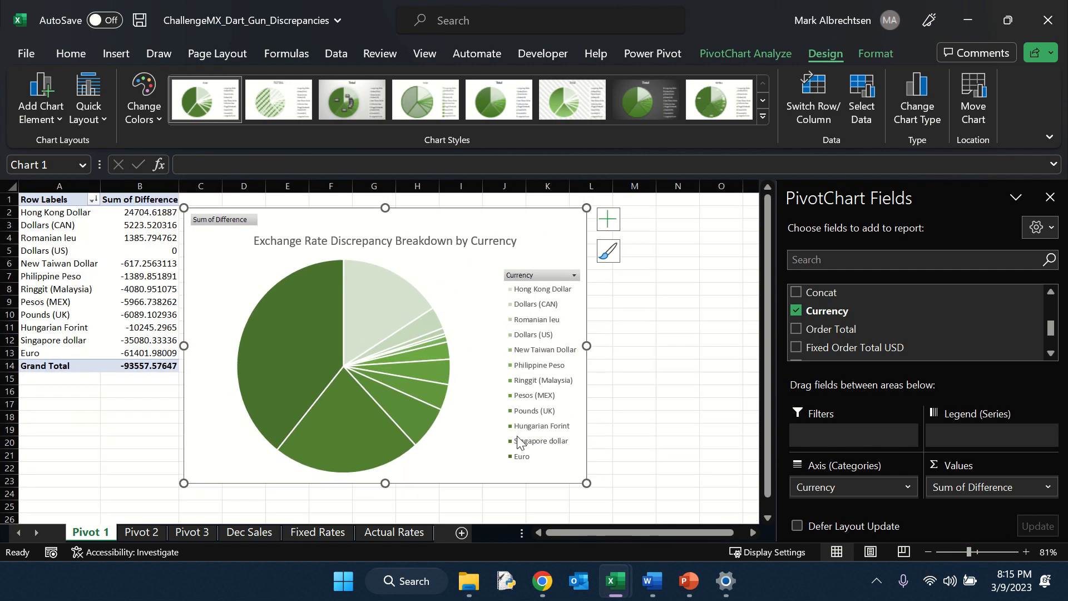
pyautogui.moveTo(586, 483); pyautogui.dragTo(621, 500)
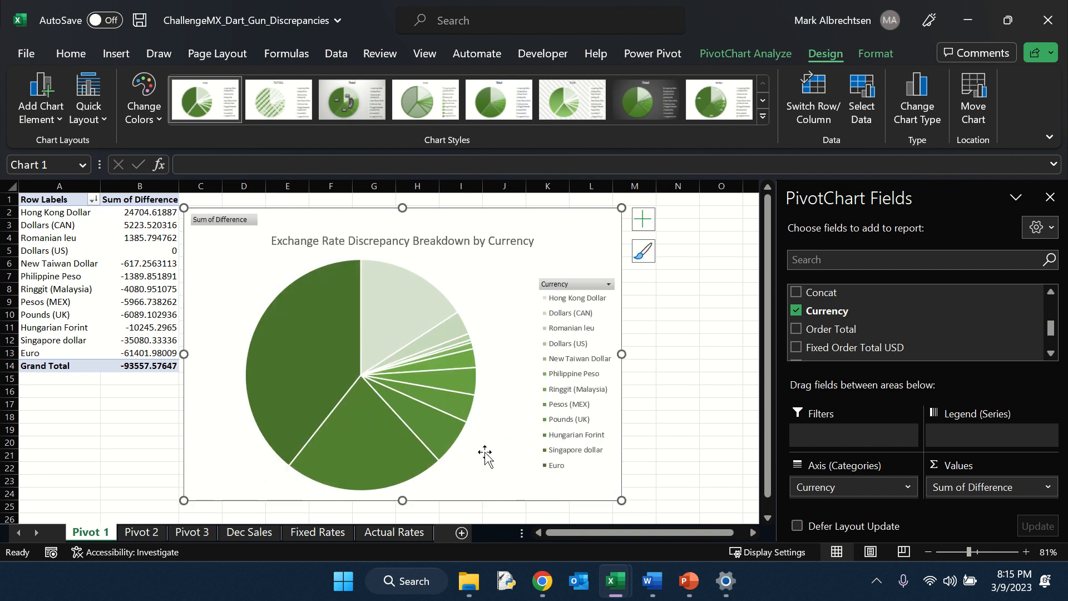
# Step: Switch to the Word document
pyautogui.click(652, 580)
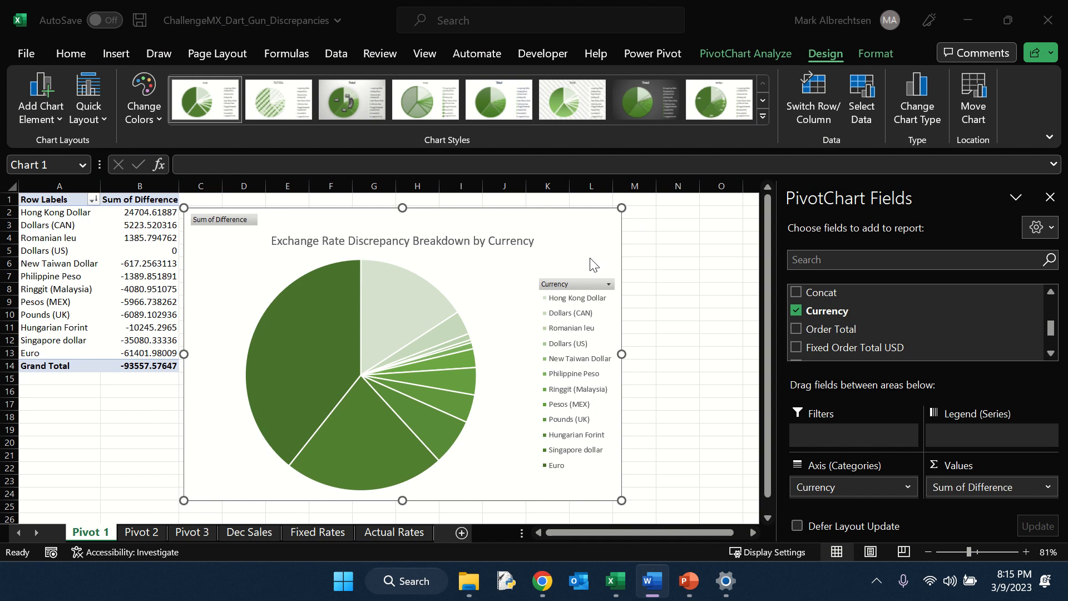
# Step: Add data labels to the pie chart showing category name and percentage instead of the value
pyautogui.click(638, 223)
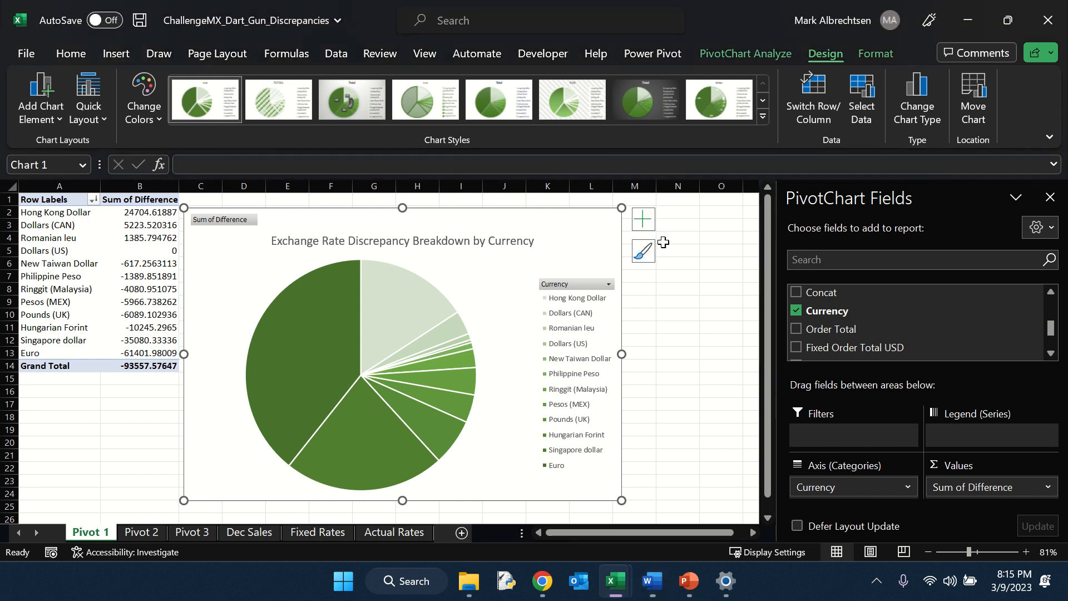
pyautogui.click(642, 220)
pyautogui.click(706, 261)
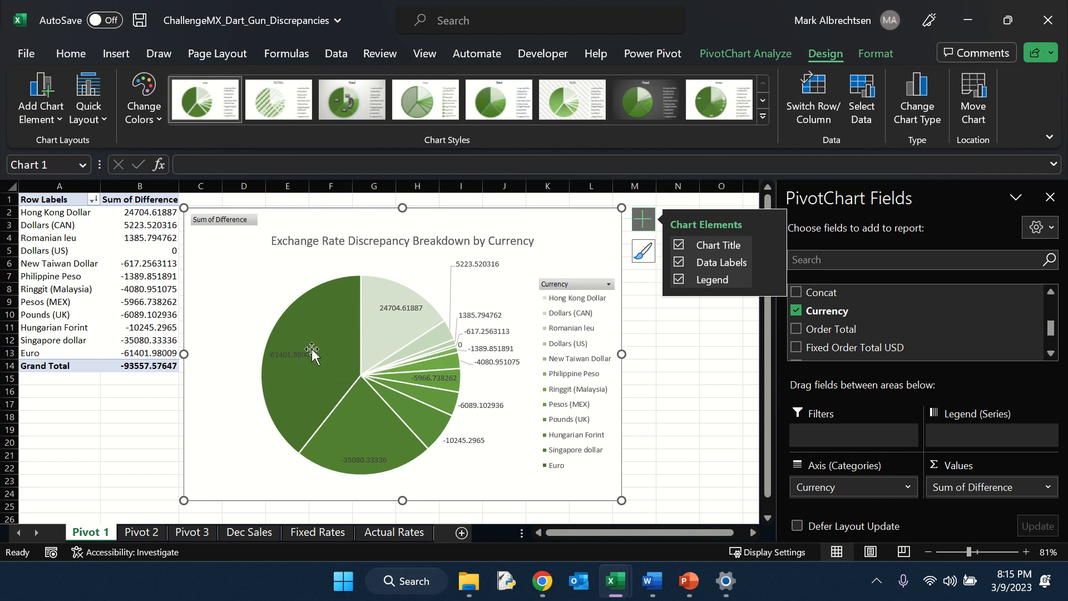
pyautogui.moveTo(776, 260)
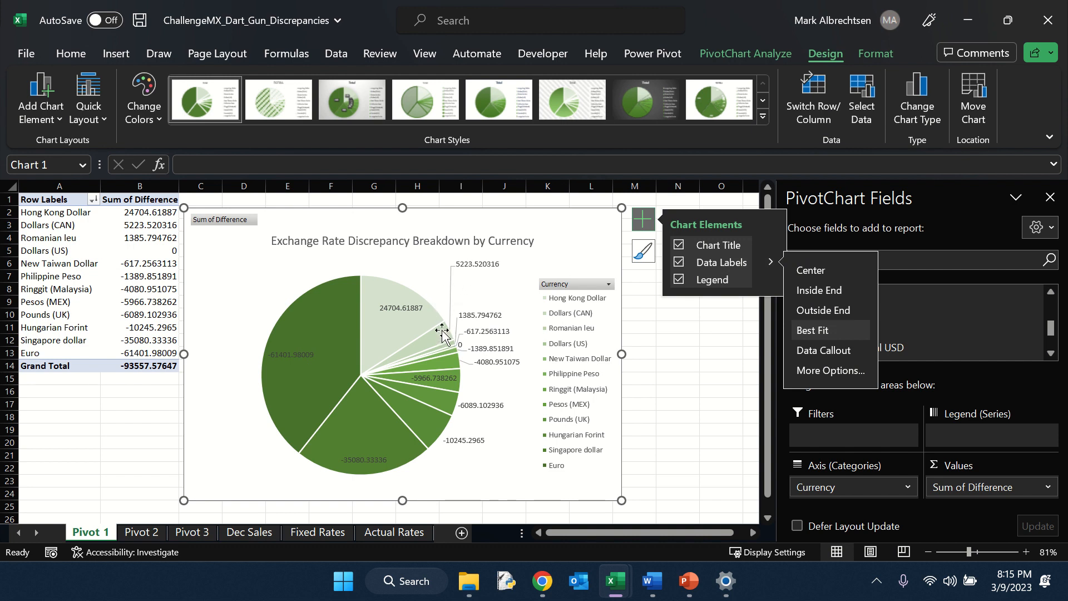
pyautogui.moveTo(450, 340)
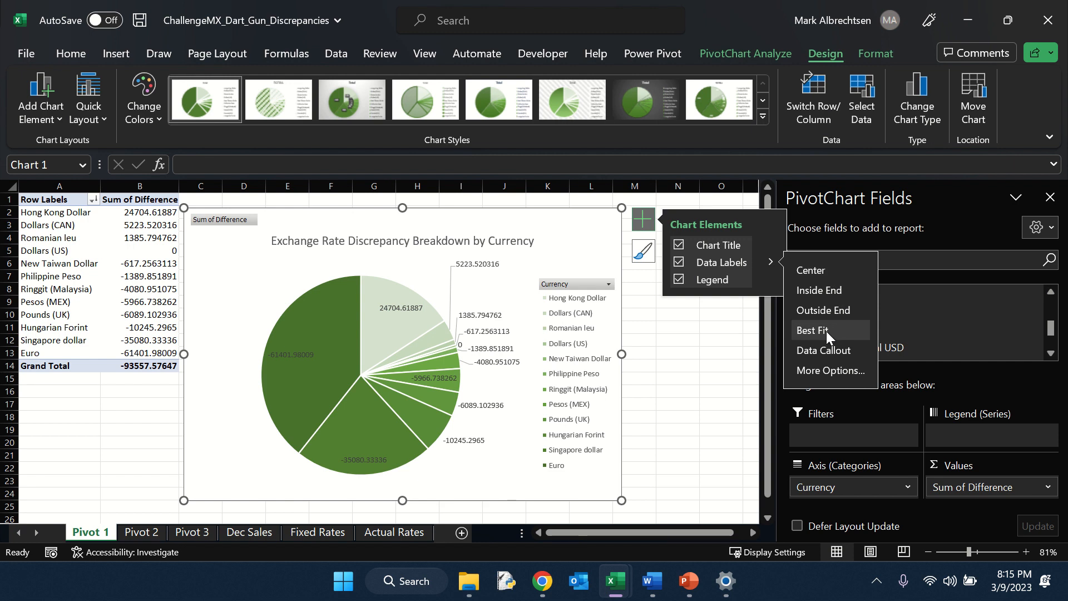
pyautogui.click(831, 368)
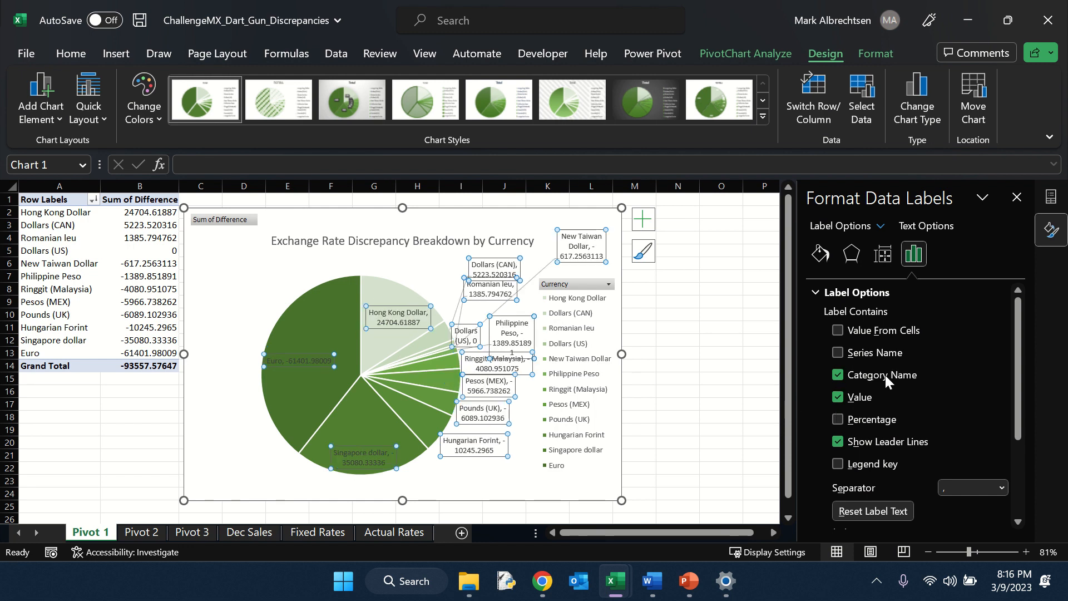
pyautogui.click(838, 397)
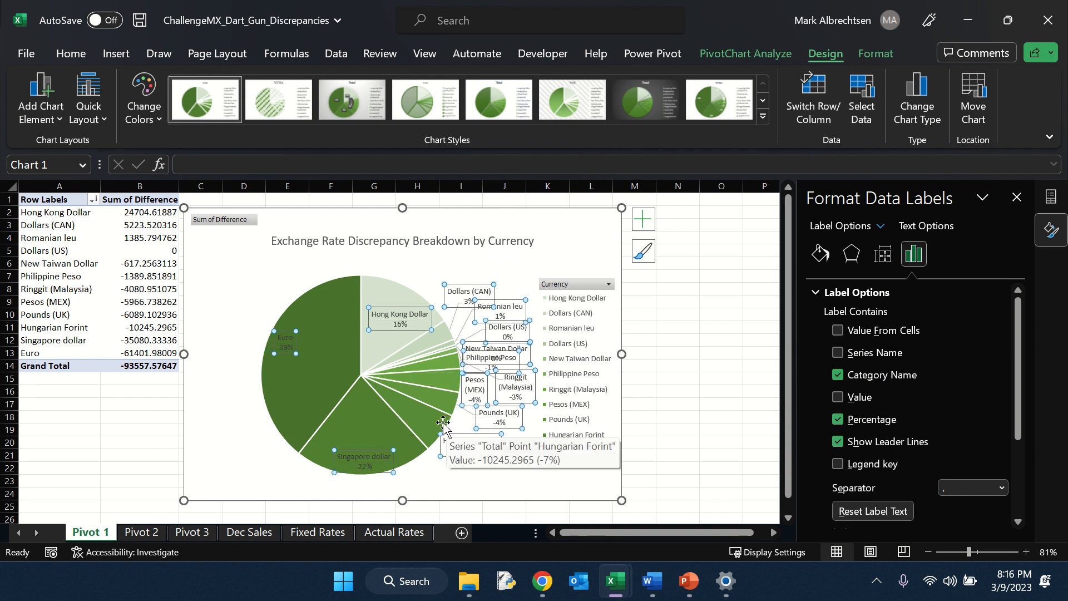
# Step: Move the chart legend to the left side of the chart
pyautogui.click(651, 222)
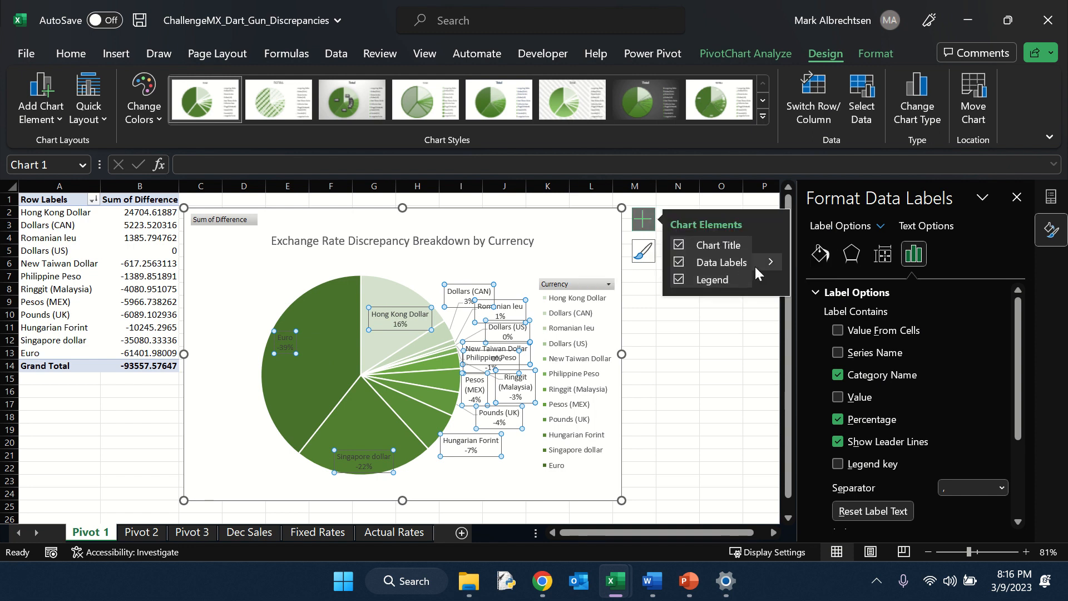
pyautogui.click(771, 281)
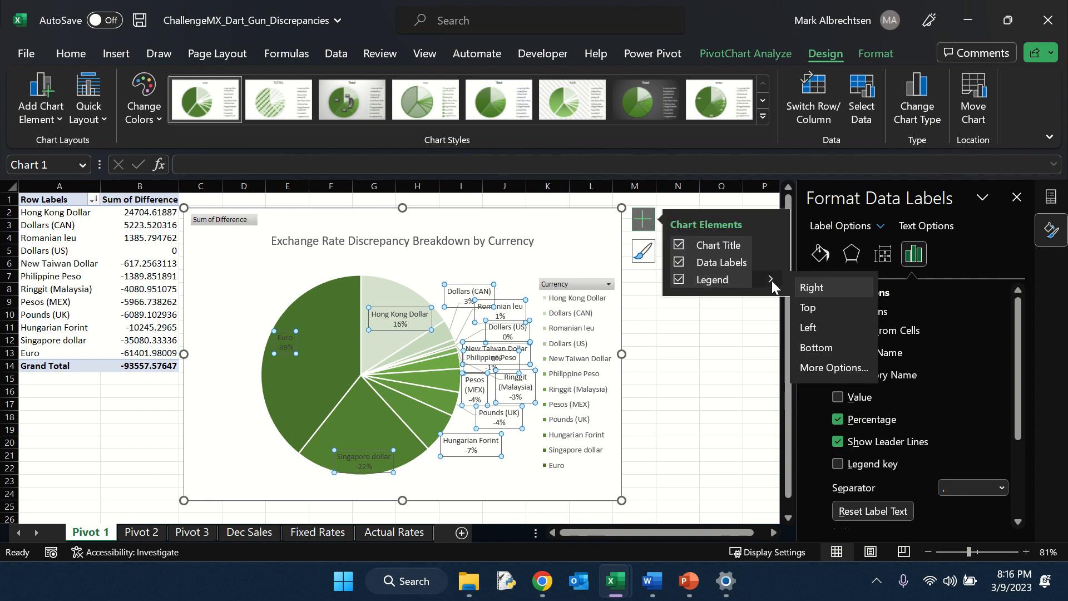
pyautogui.click(826, 327)
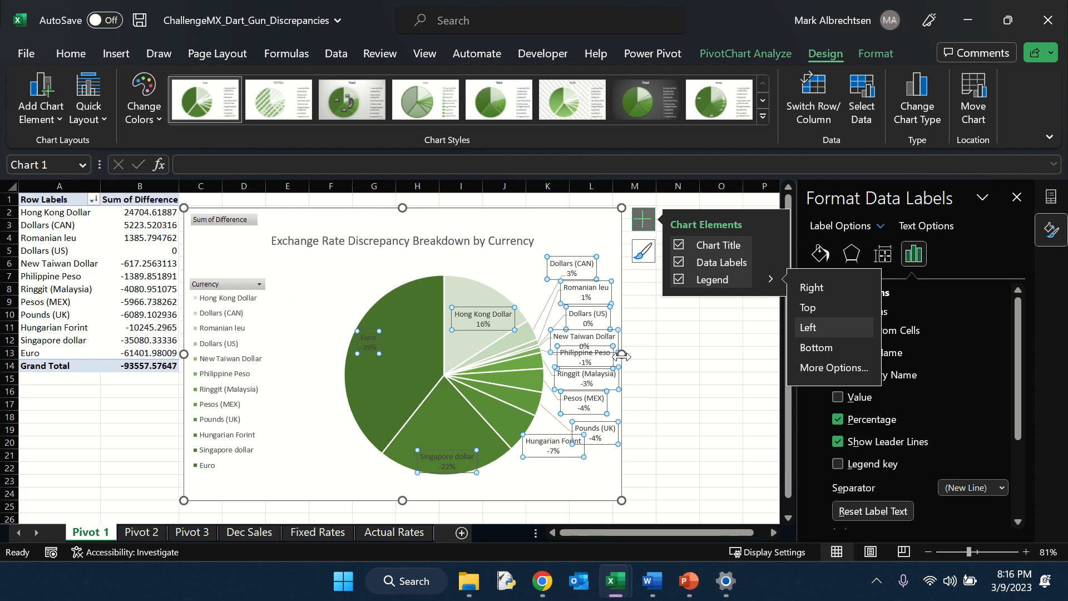
# Step: Widen the chart and drag the crowded small-slice data labels apart so they no longer overlap
pyautogui.moveTo(621, 355); pyautogui.dragTo(668, 354)
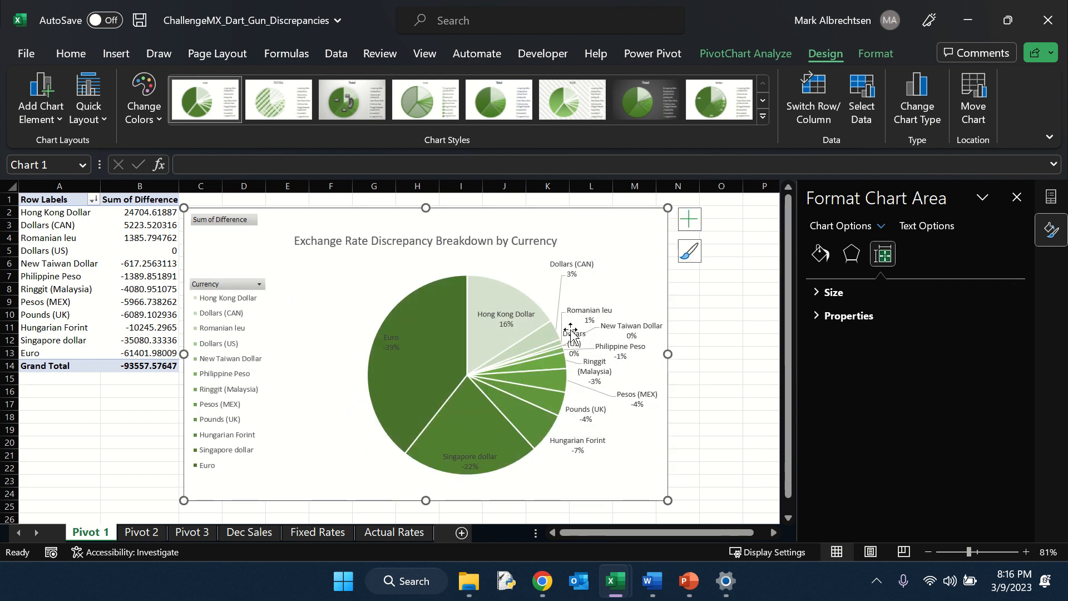
pyautogui.moveTo(588, 314); pyautogui.dragTo(603, 280)
pyautogui.click(640, 299)
pyautogui.moveTo(582, 324); pyautogui.dragTo(633, 302)
pyautogui.click(603, 468)
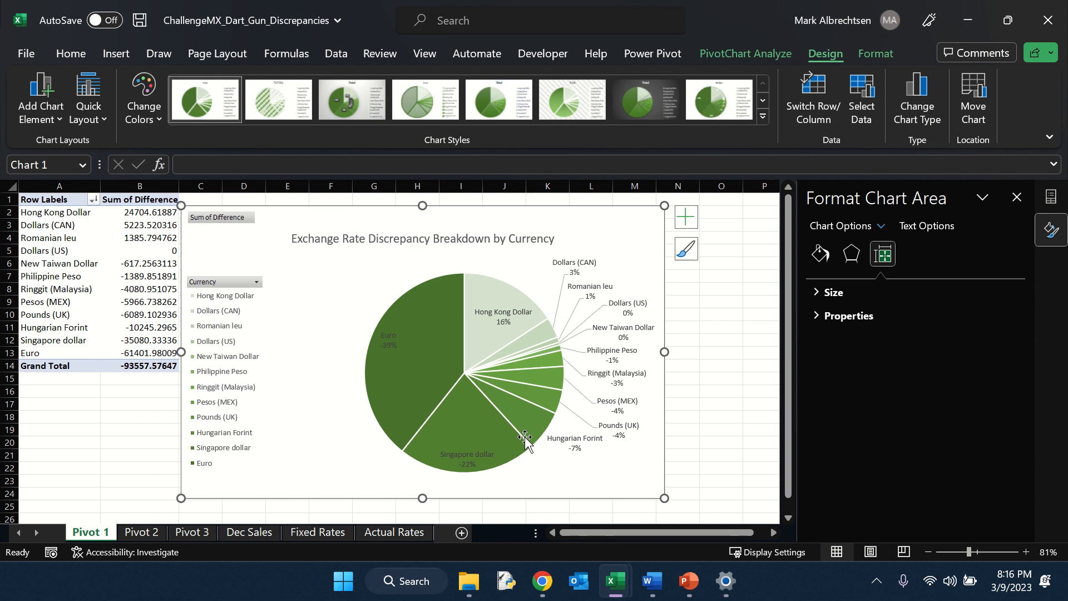
# Step: Format the Euro data label with white font at 16 pt
pyautogui.click(392, 347)
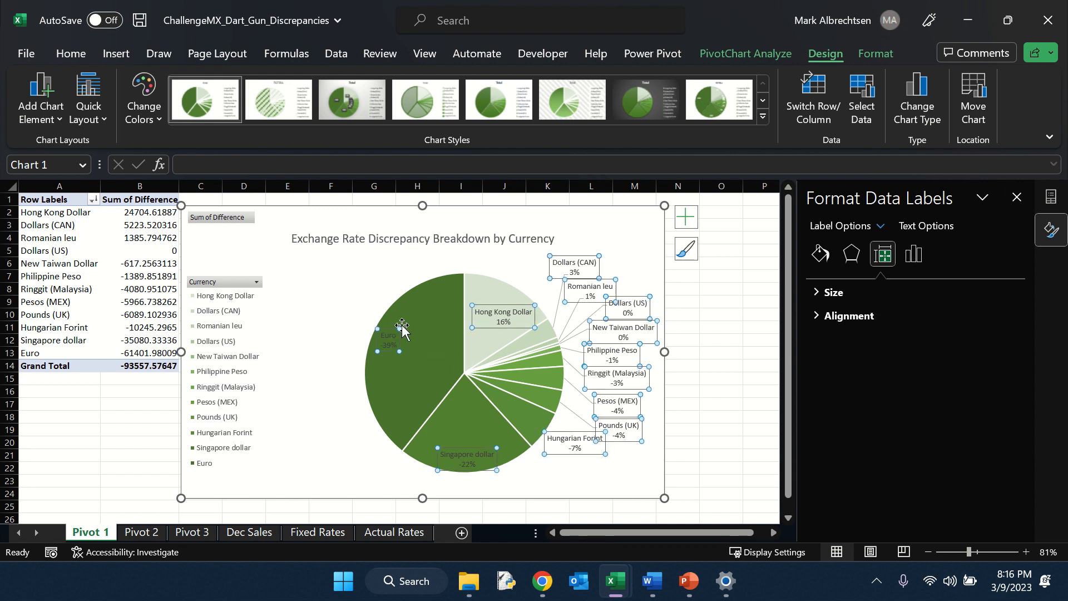
pyautogui.moveTo(389, 357)
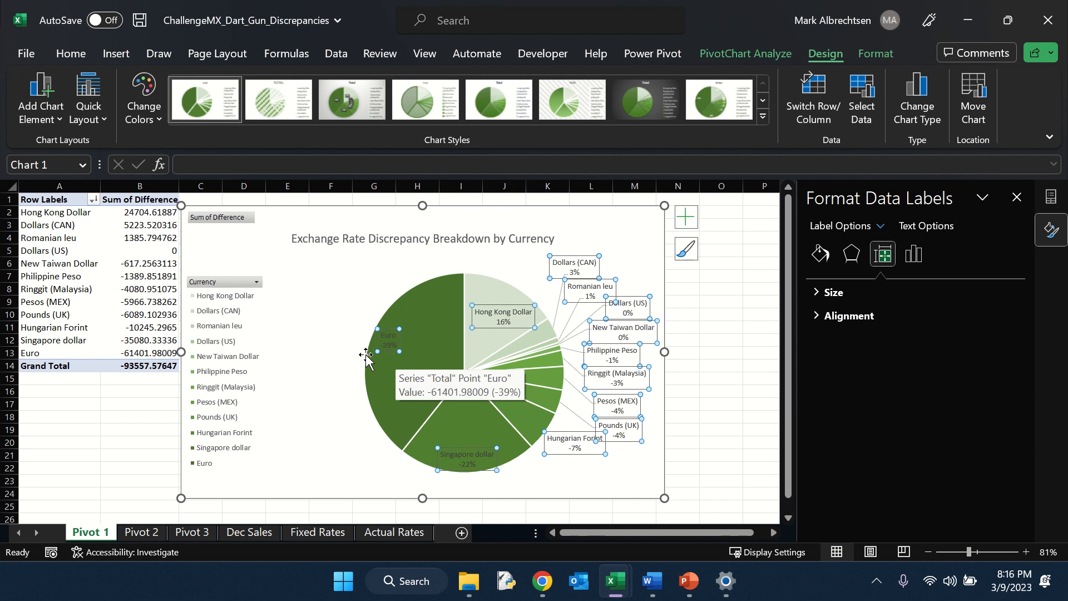
pyautogui.click(71, 54)
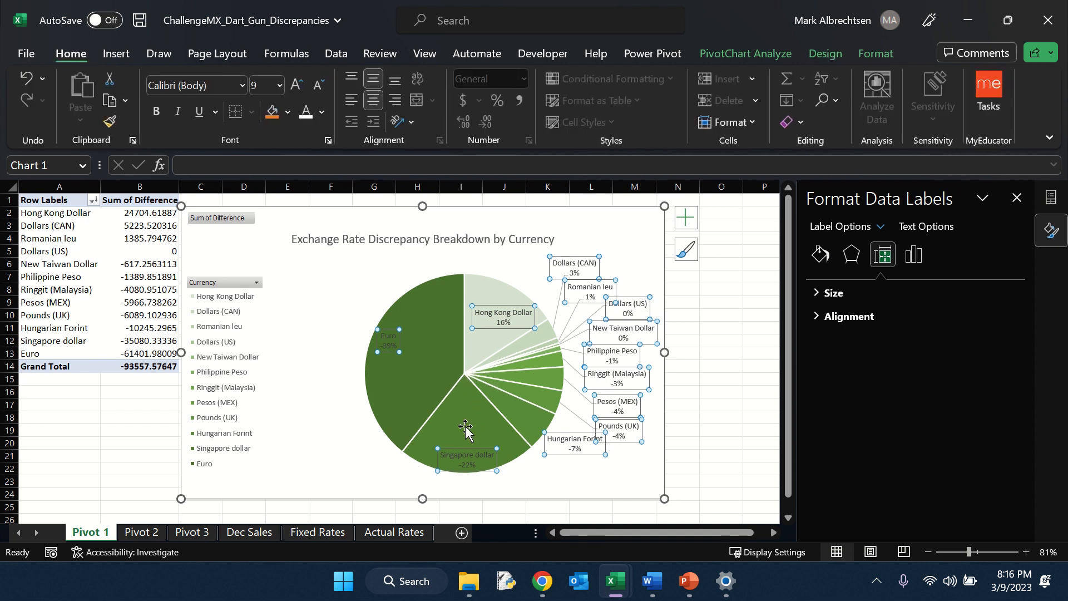
pyautogui.click(322, 453)
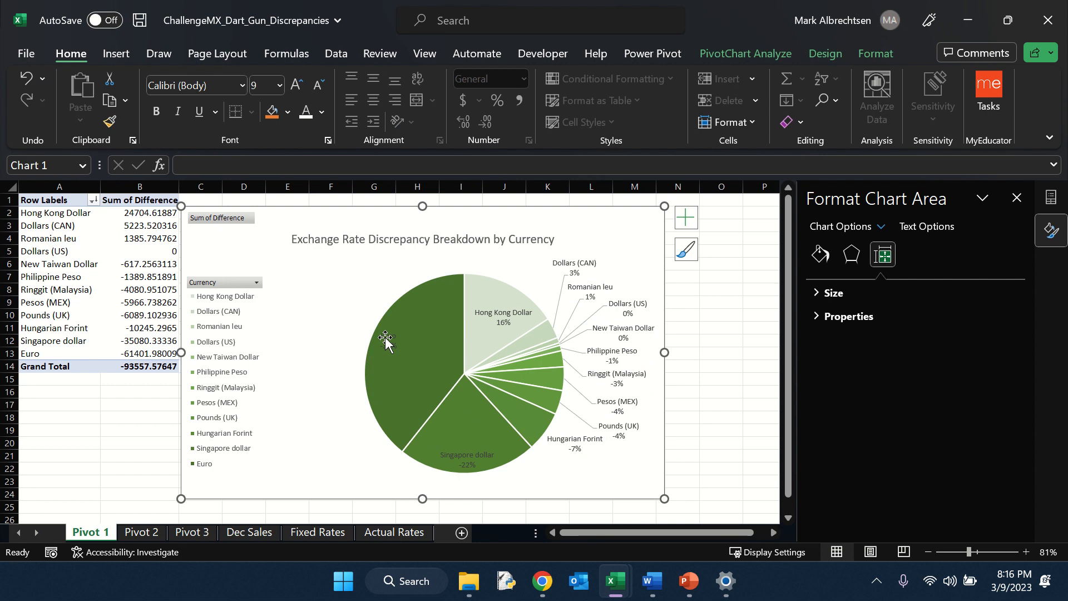
pyautogui.click(384, 337)
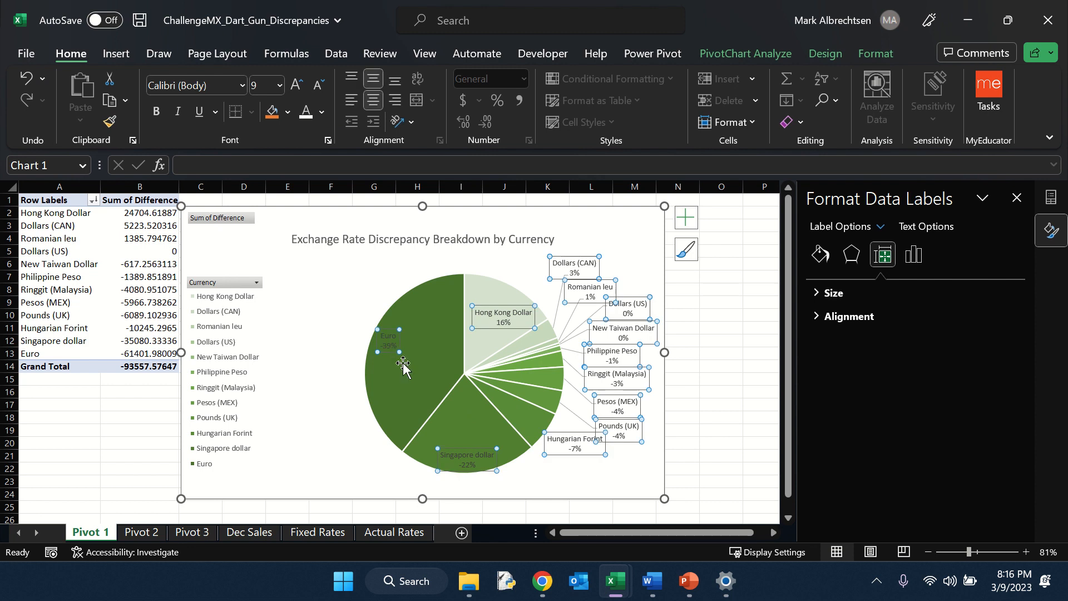
pyautogui.click(392, 335)
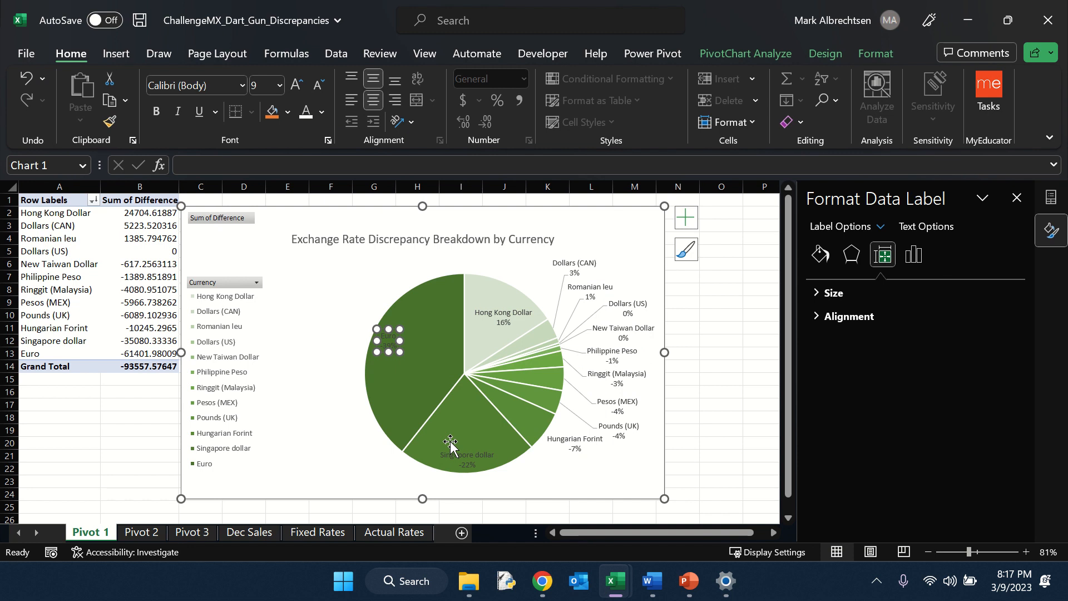
pyautogui.click(305, 112)
pyautogui.click(296, 85)
pyautogui.click(297, 84)
pyautogui.click(296, 84)
pyautogui.click(297, 85)
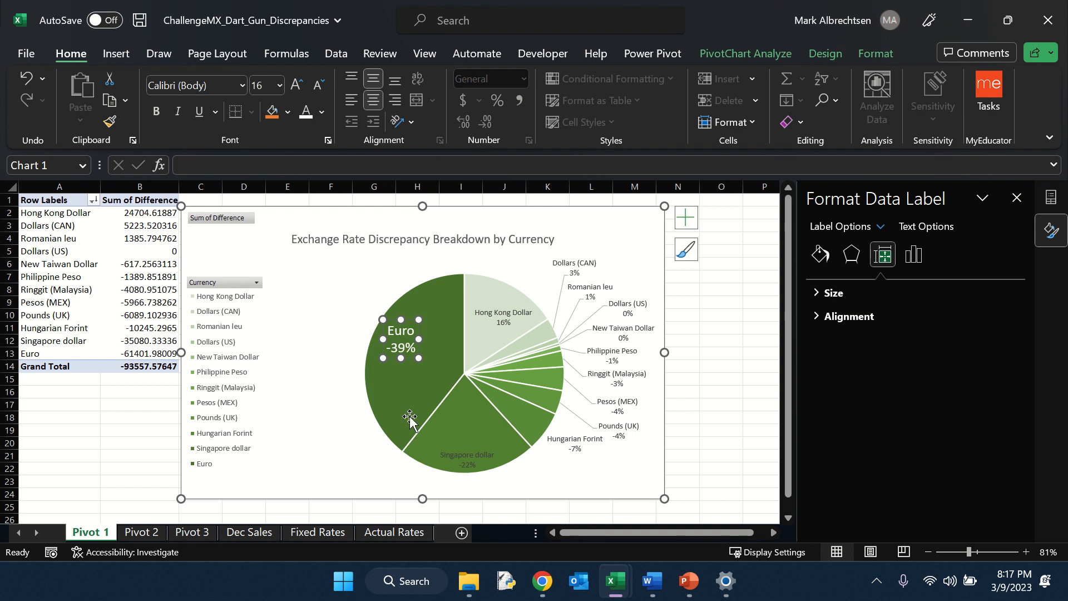
# Step: Set the Singapore dollar data label to white font at 14 pt
pyautogui.click(466, 456)
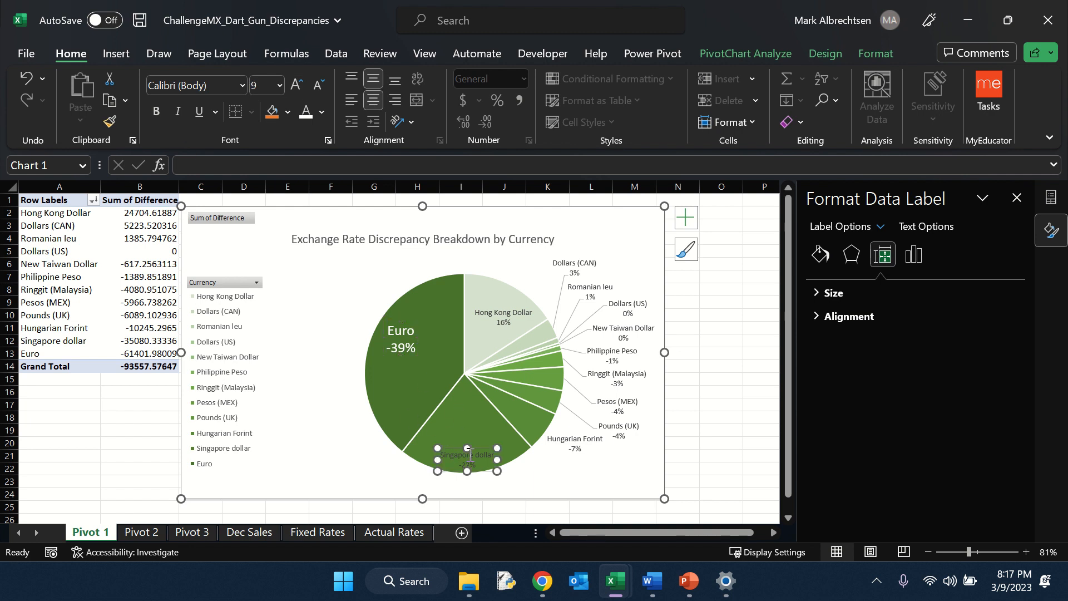
pyautogui.click(295, 85)
pyautogui.click(296, 85)
pyautogui.click(295, 85)
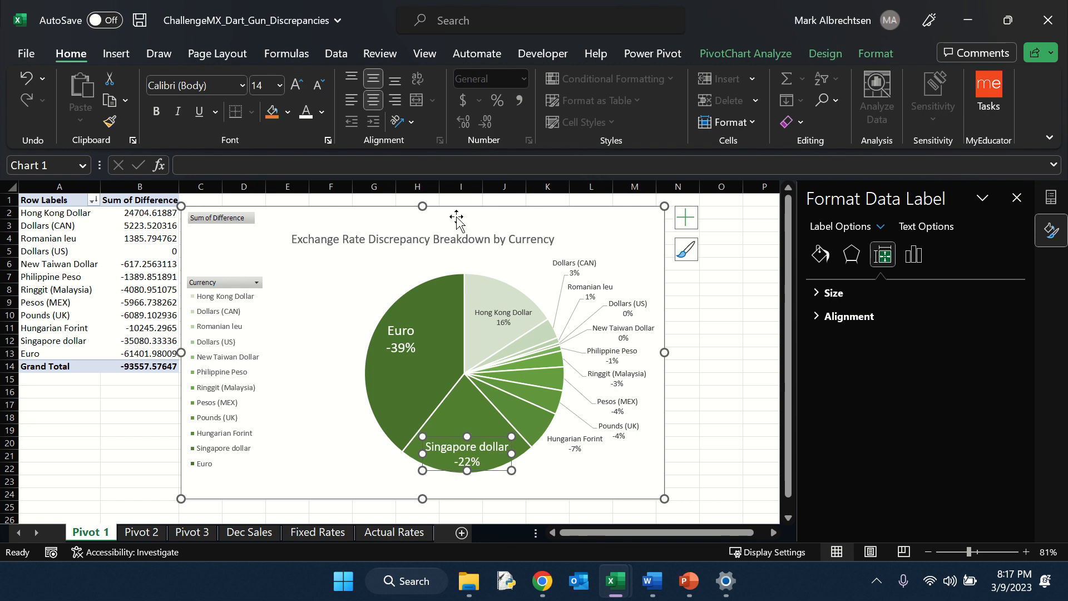
# Step: Enlarge the Hong Kong Dollar data label font to 11 pt
pyautogui.click(492, 315)
pyautogui.click(295, 84)
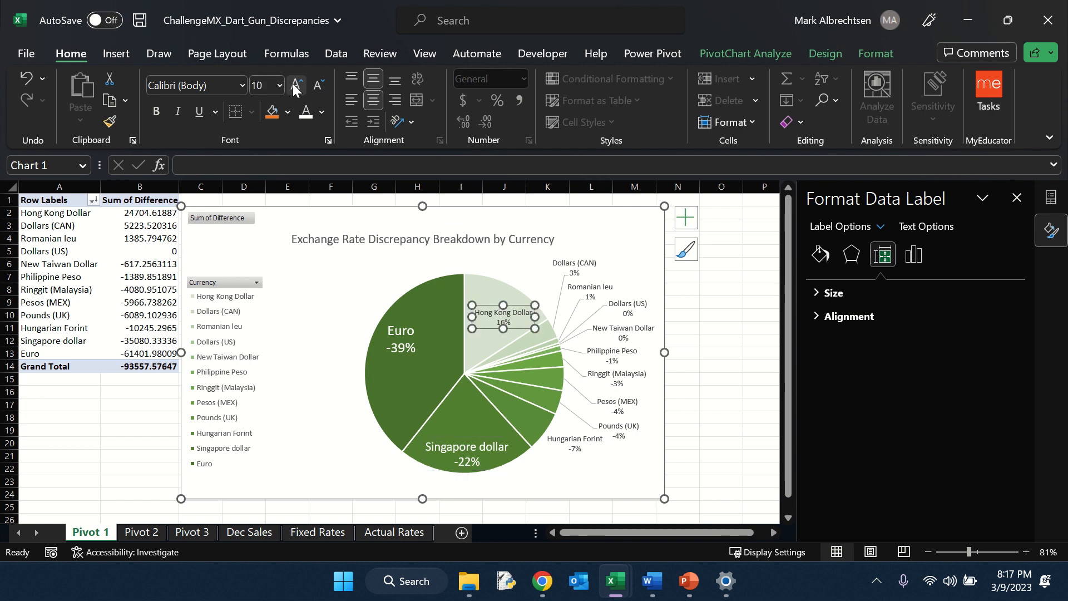
pyautogui.click(295, 85)
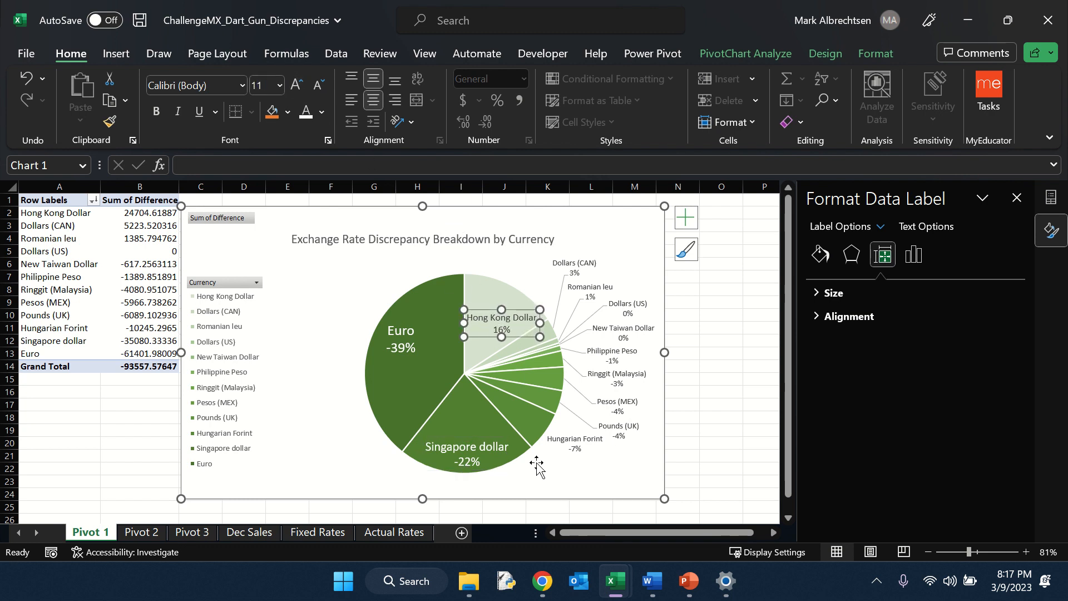
# Step: Make all the pie chart data labels bold
pyautogui.click(554, 470)
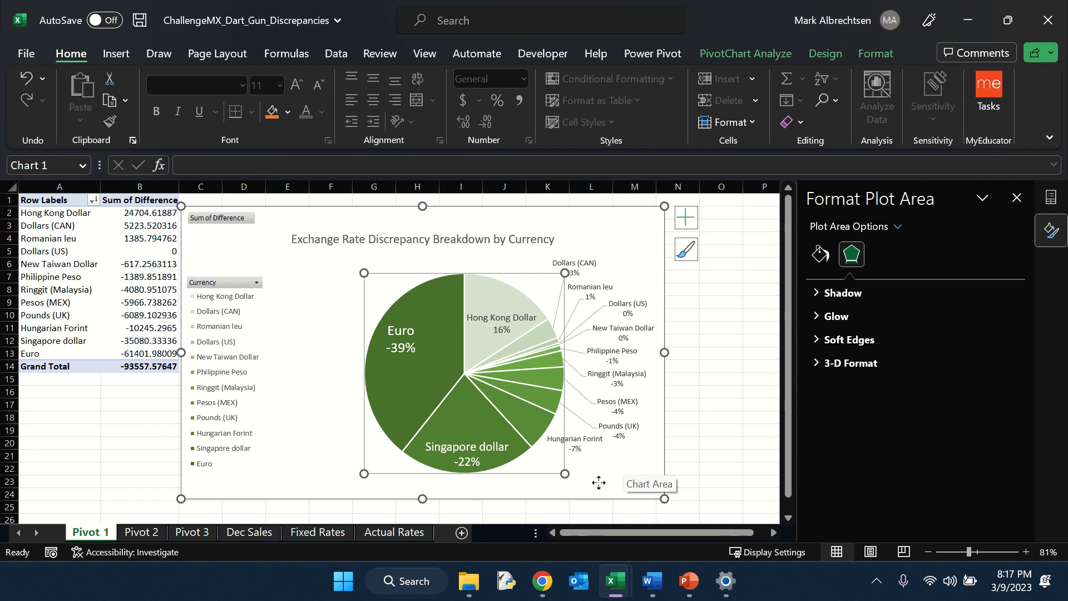
pyautogui.click(597, 482)
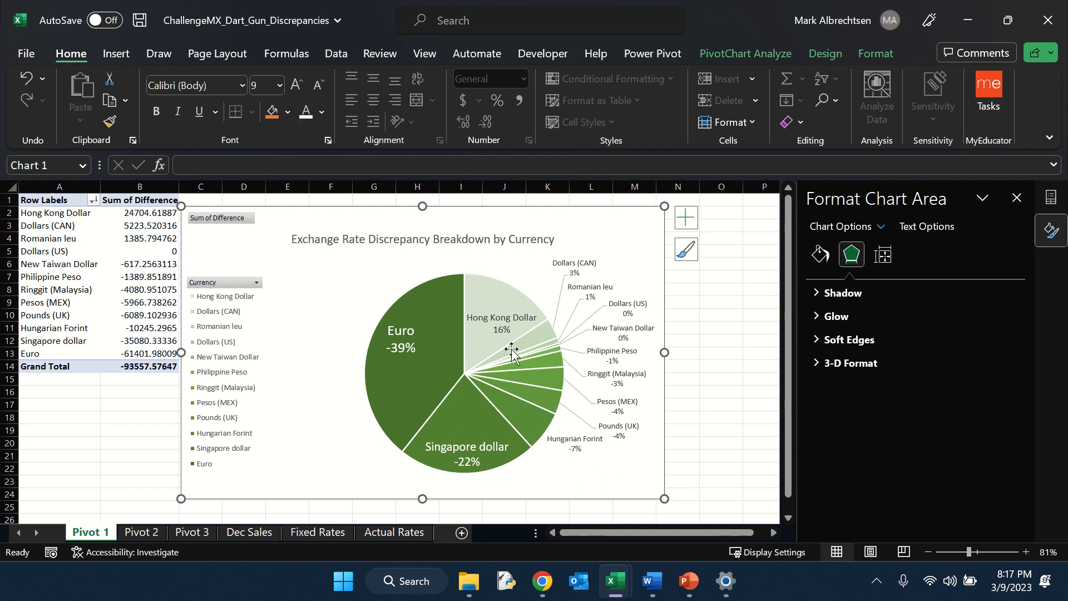
pyautogui.click(495, 315)
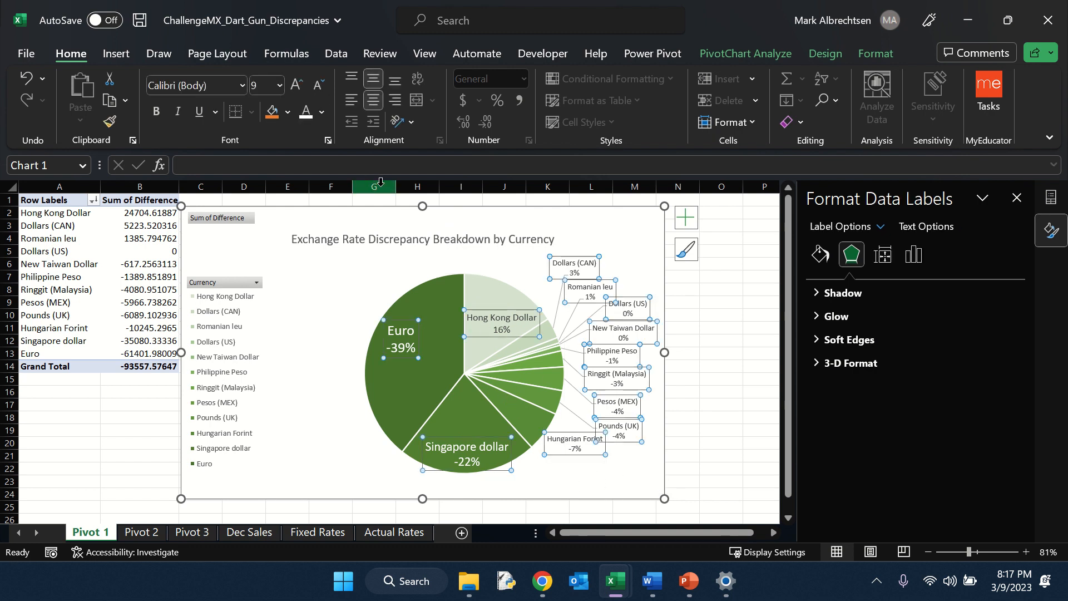
pyautogui.hotkey('ctrl', 'b')
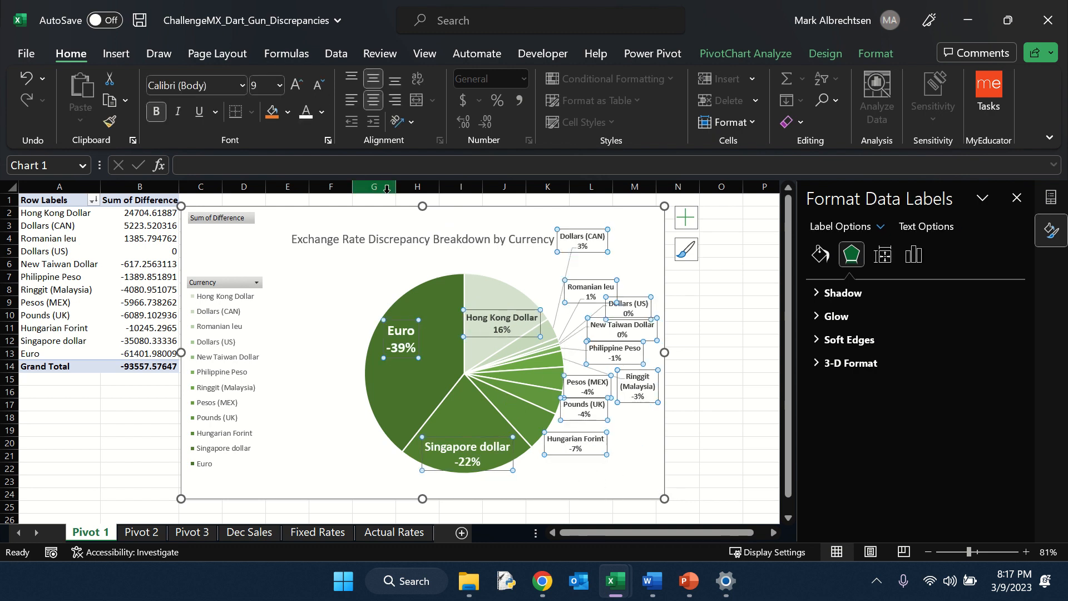
# Step: Move the Dollars (CAN) data label down so it clears the chart title
pyautogui.click(337, 305)
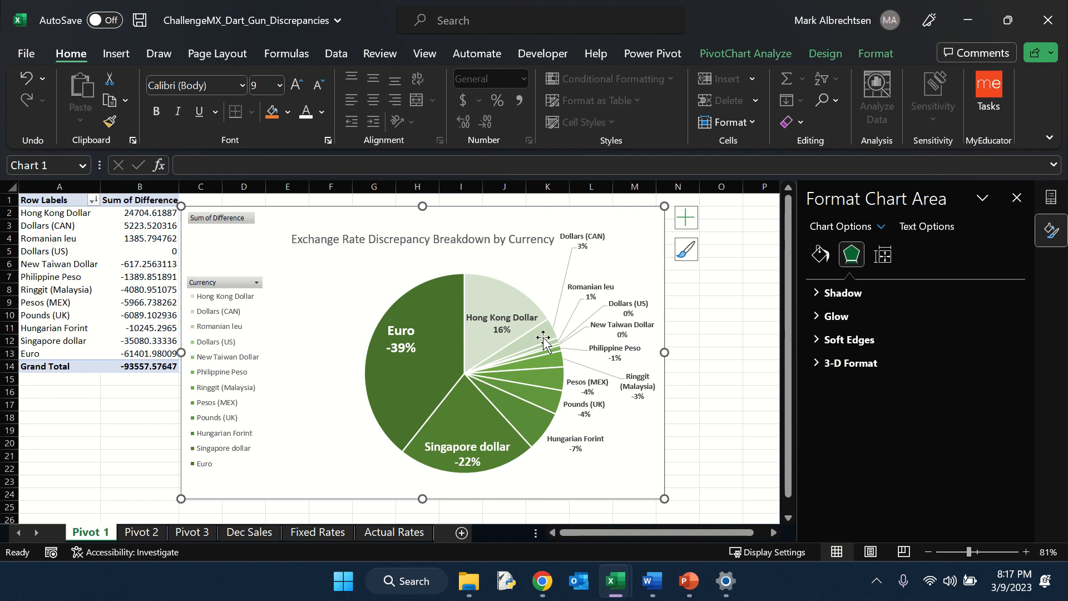
pyautogui.click(583, 247)
pyautogui.click(603, 269)
pyautogui.click(589, 241)
pyautogui.click(593, 240)
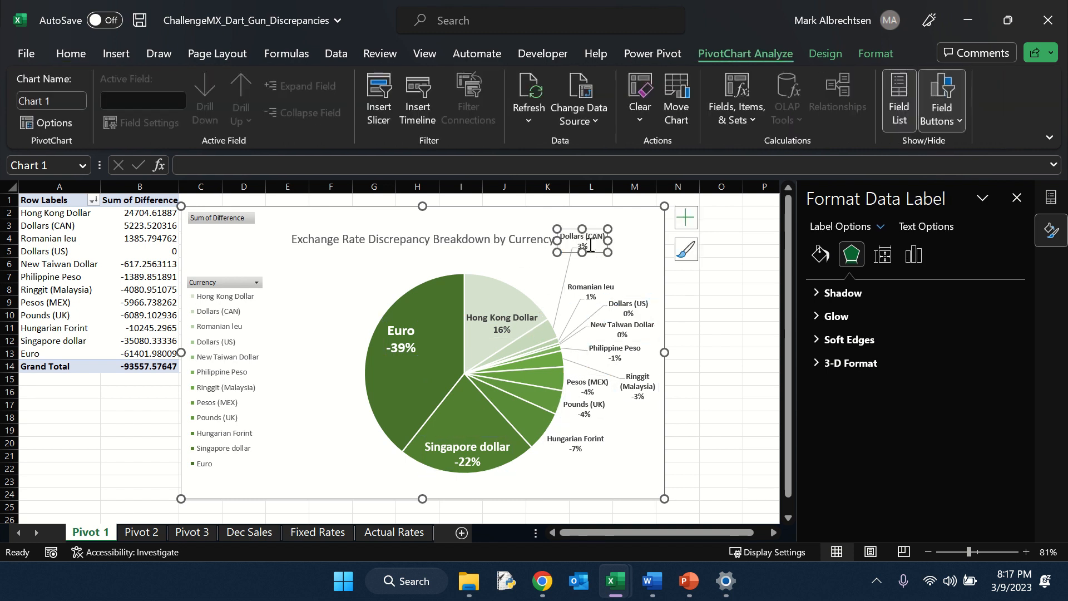
pyautogui.moveTo(590, 233); pyautogui.dragTo(594, 253)
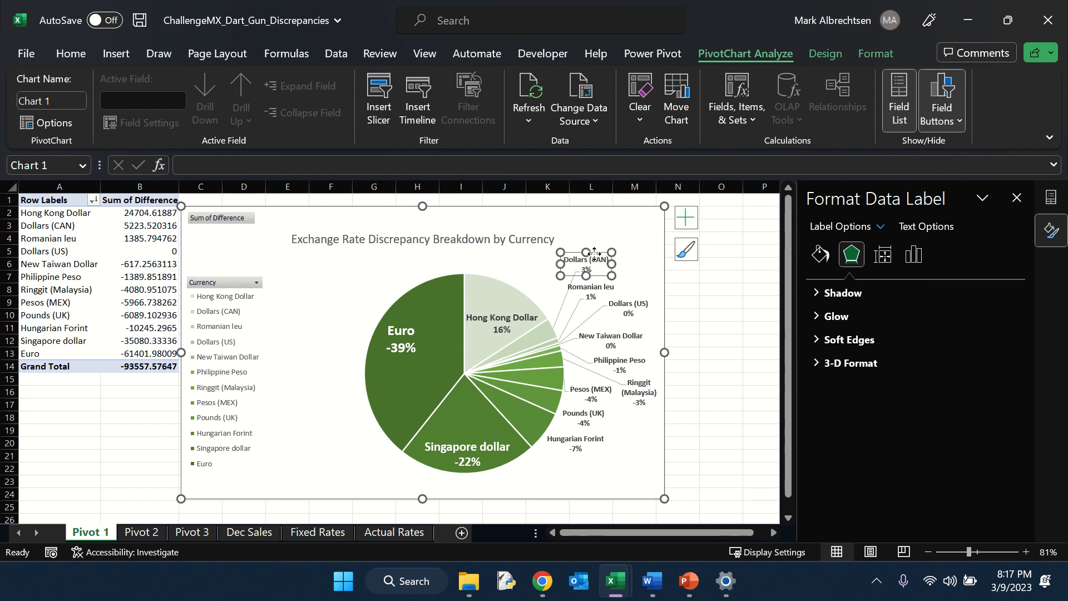
pyautogui.click(624, 444)
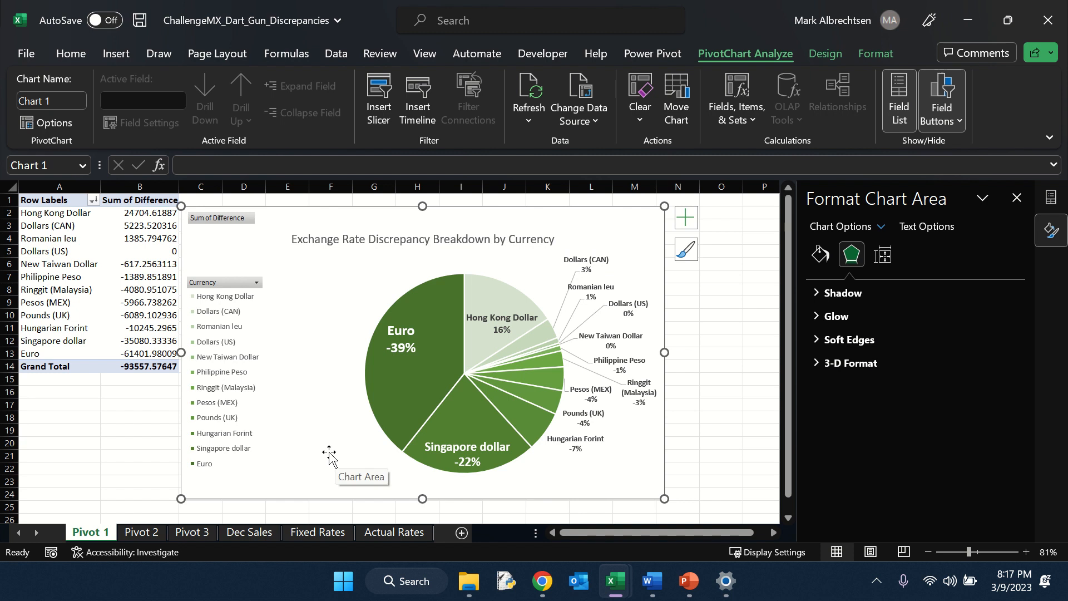
# Step: Insert a PivotTable on the Pivot 2 sheet from the Dec Sales data range A1:L17547
pyautogui.click(141, 533)
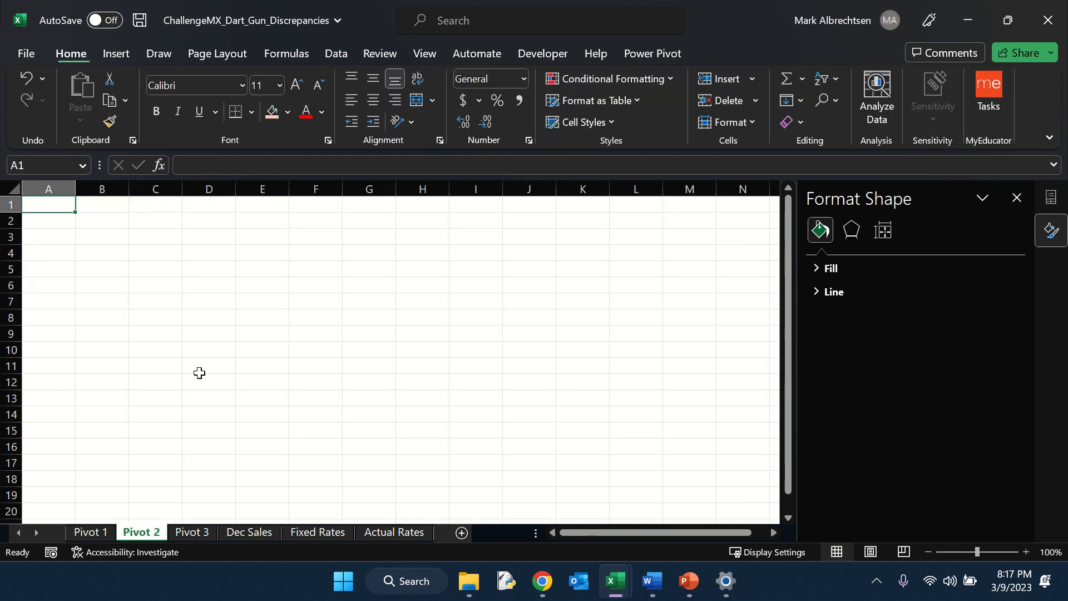
pyautogui.click(126, 54)
pyautogui.click(40, 91)
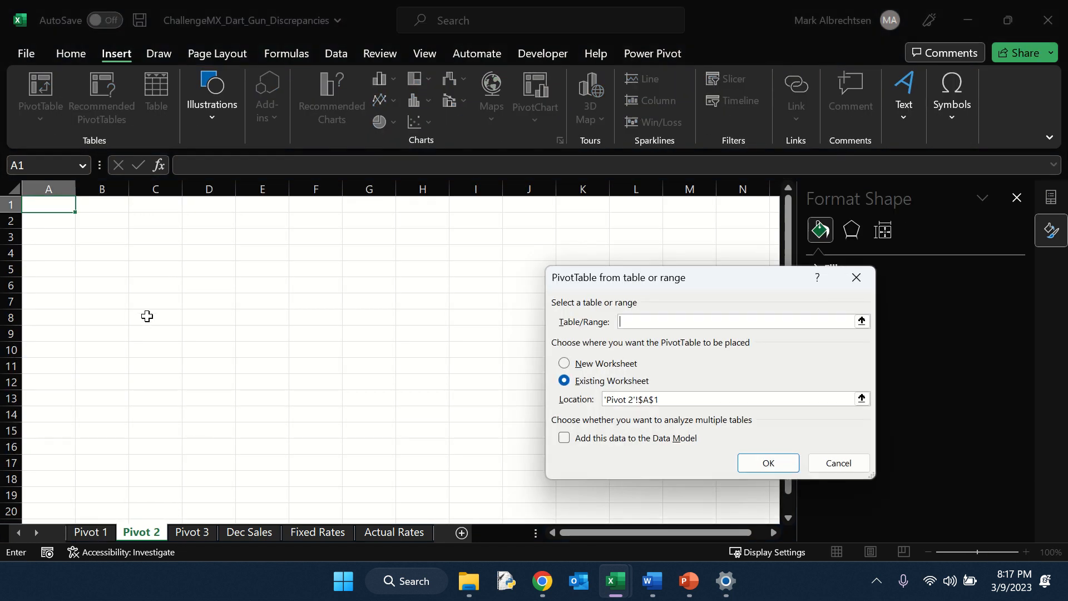
pyautogui.click(249, 533)
pyautogui.click(45, 205)
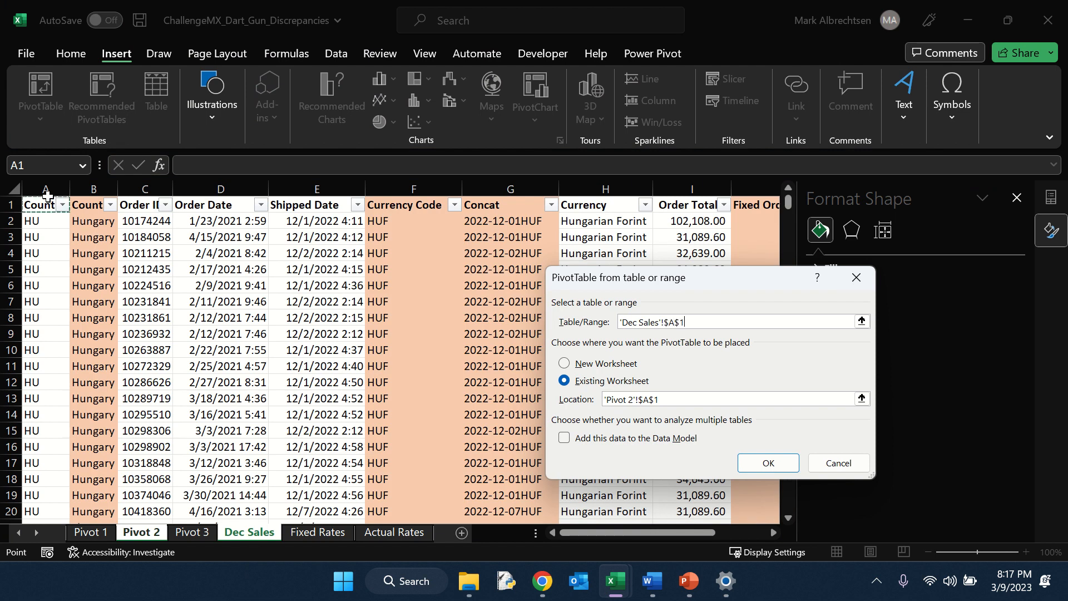
pyautogui.hotkey('ctrl', 'shift', 'End')
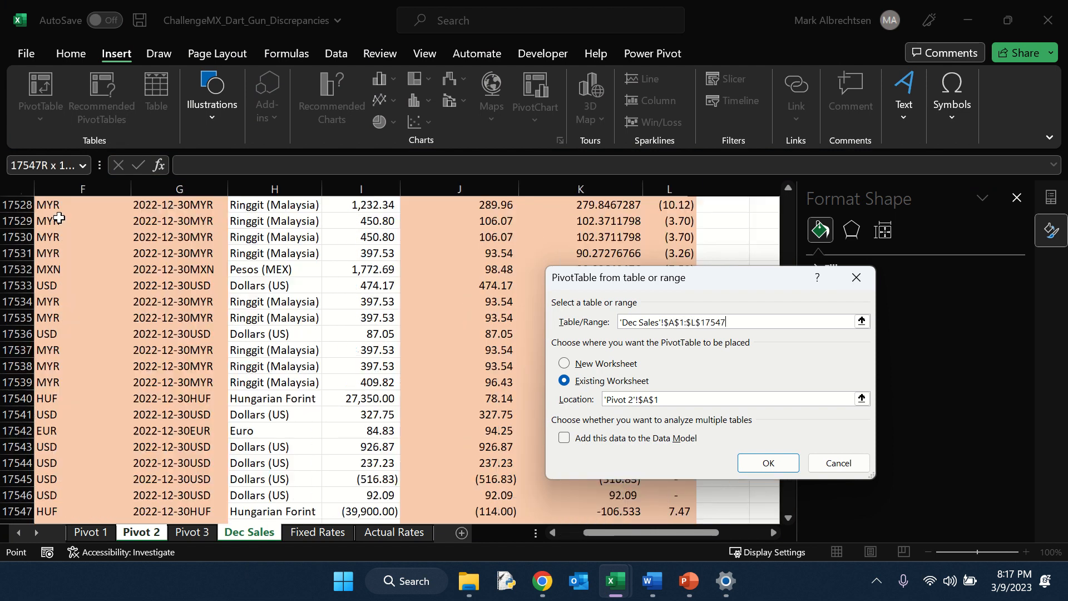
pyautogui.click(768, 463)
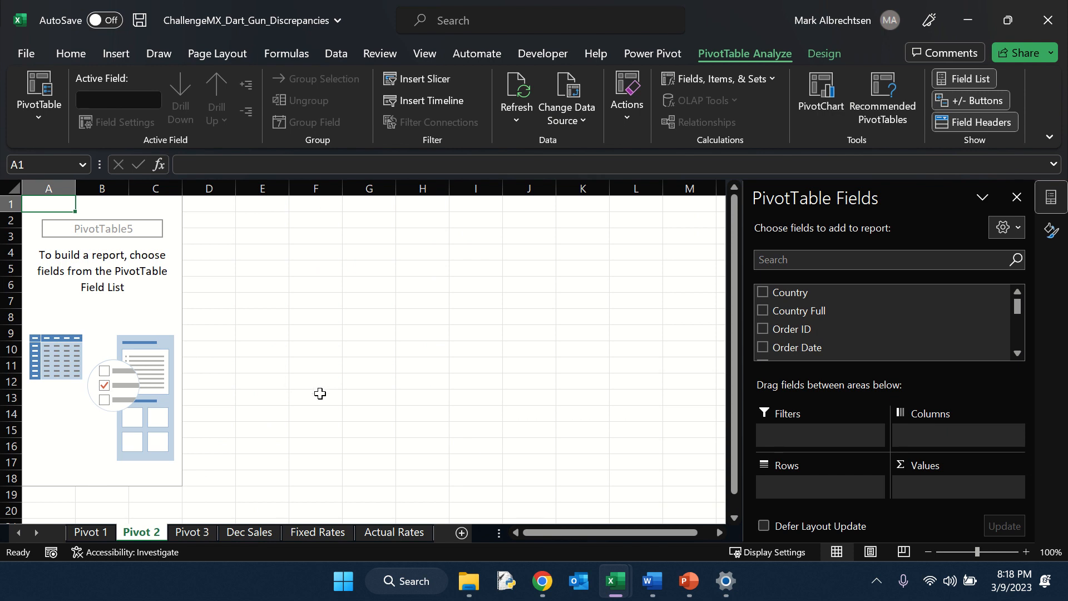
# Step: Build the PivotTable with Currency as rows and sums of Fixed Order Total USD and Difference as values
pyautogui.scroll(-5, 857, 334)
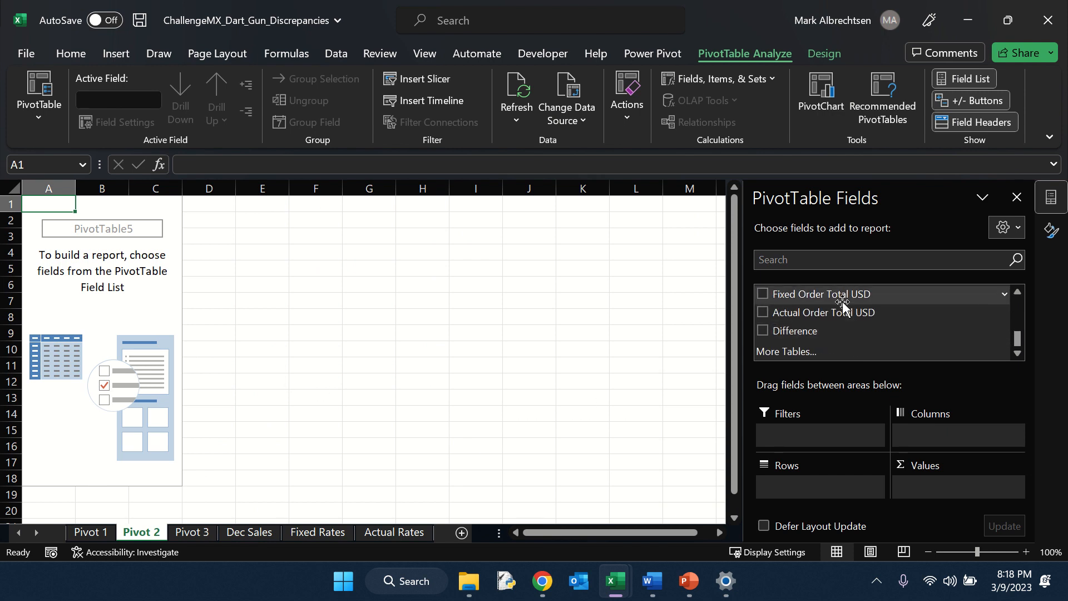
pyautogui.moveTo(843, 296); pyautogui.dragTo(953, 497)
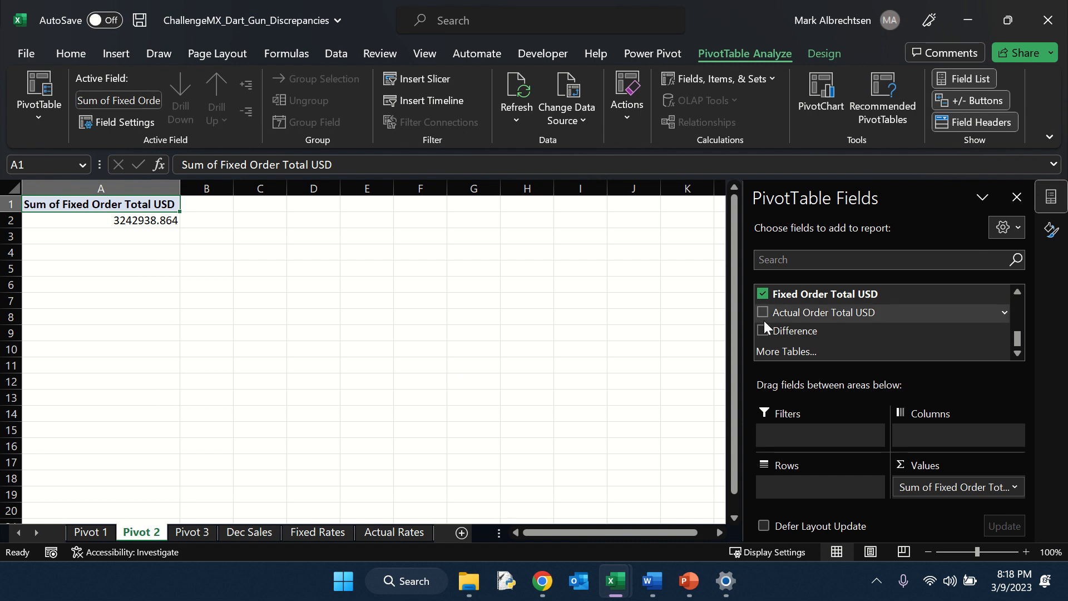
pyautogui.scroll(1, 806, 321)
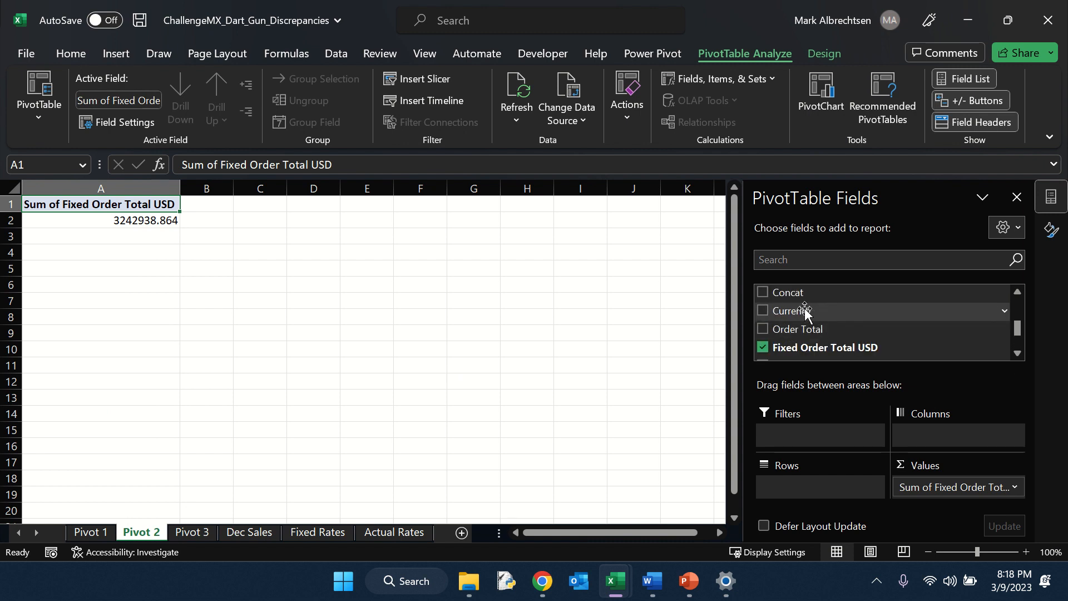
pyautogui.moveTo(806, 310); pyautogui.dragTo(867, 495)
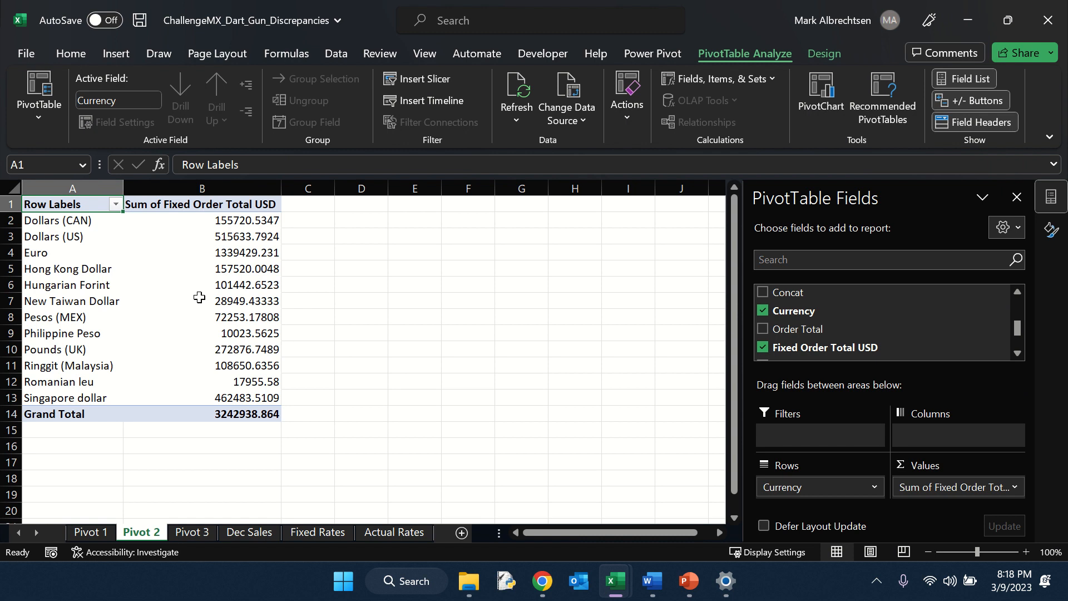
pyautogui.moveTo(199, 297)
pyautogui.scroll(-1, 873, 335)
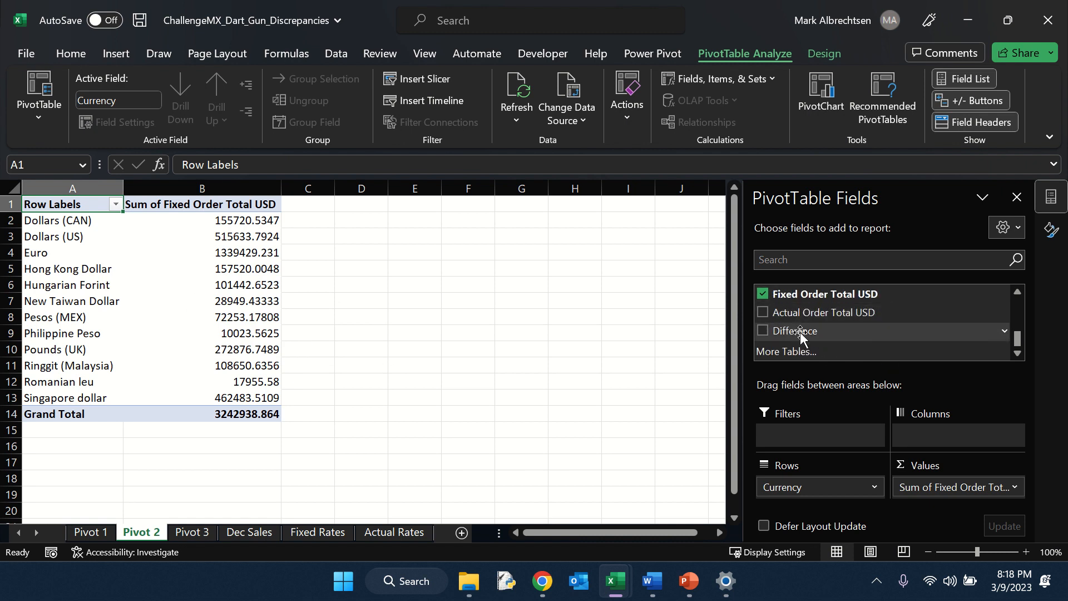
pyautogui.moveTo(804, 332); pyautogui.dragTo(964, 501)
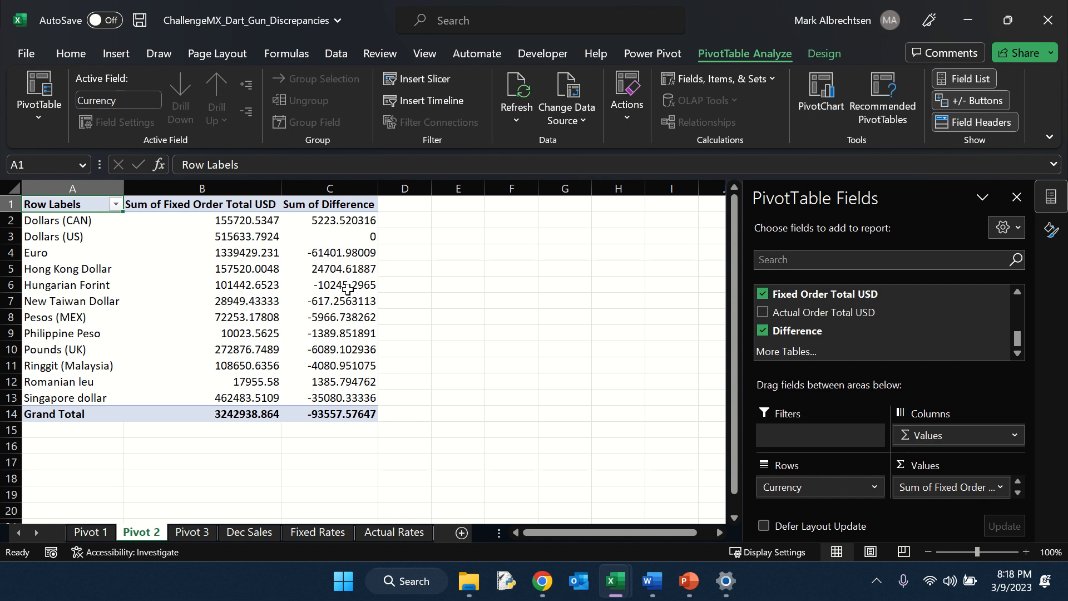
# Step: Format the Fixed Order Total USD and Difference values as currency with 2 decimal places
pyautogui.rightClick(257, 284)
pyautogui.click(290, 313)
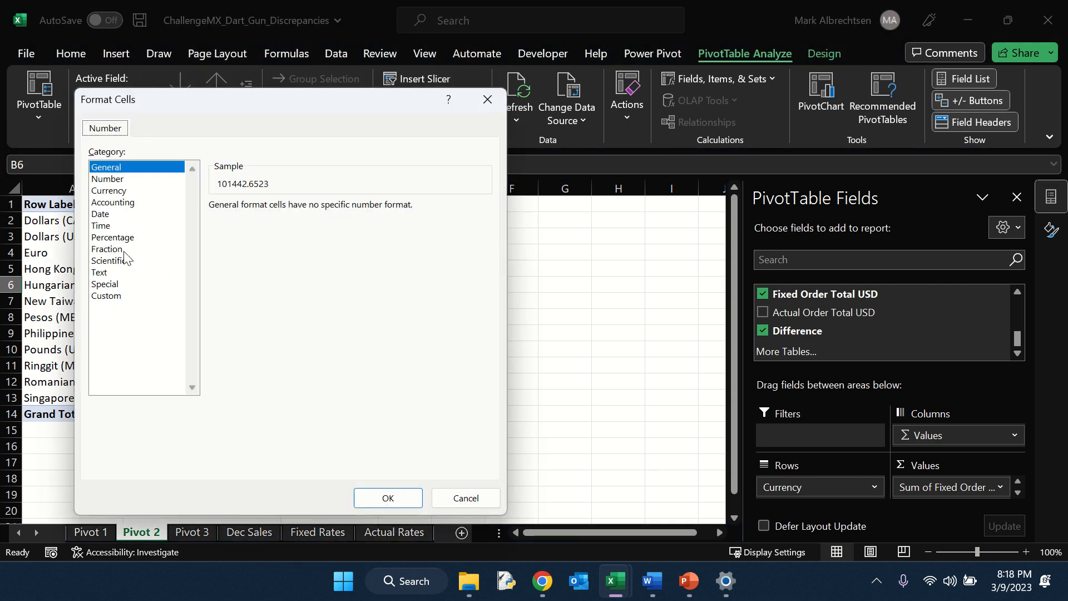
pyautogui.click(111, 190)
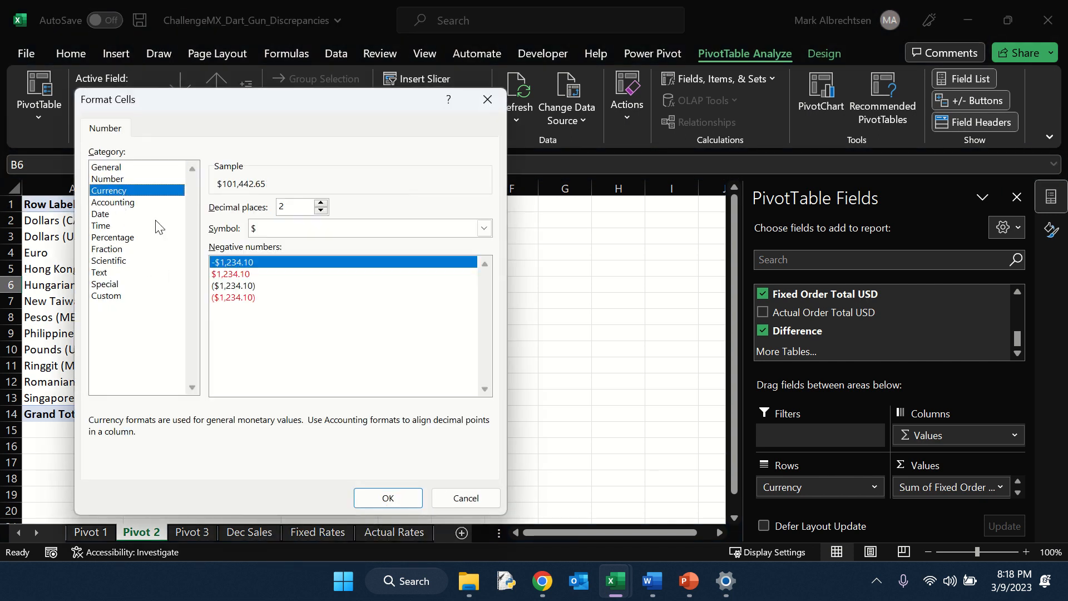
pyautogui.click(363, 496)
pyautogui.rightClick(334, 333)
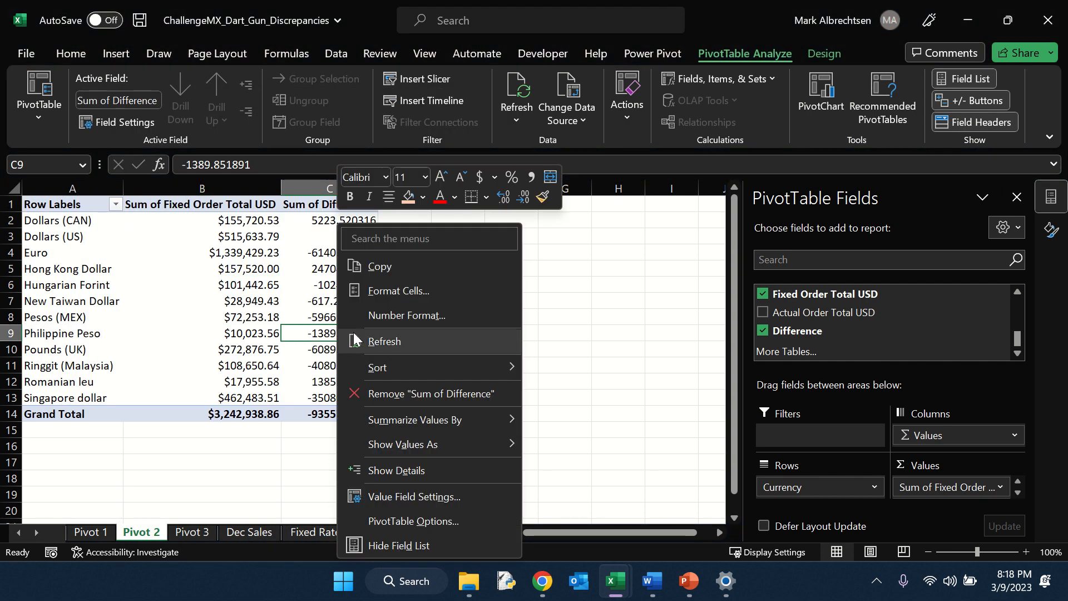
pyautogui.click(387, 316)
pyautogui.click(206, 186)
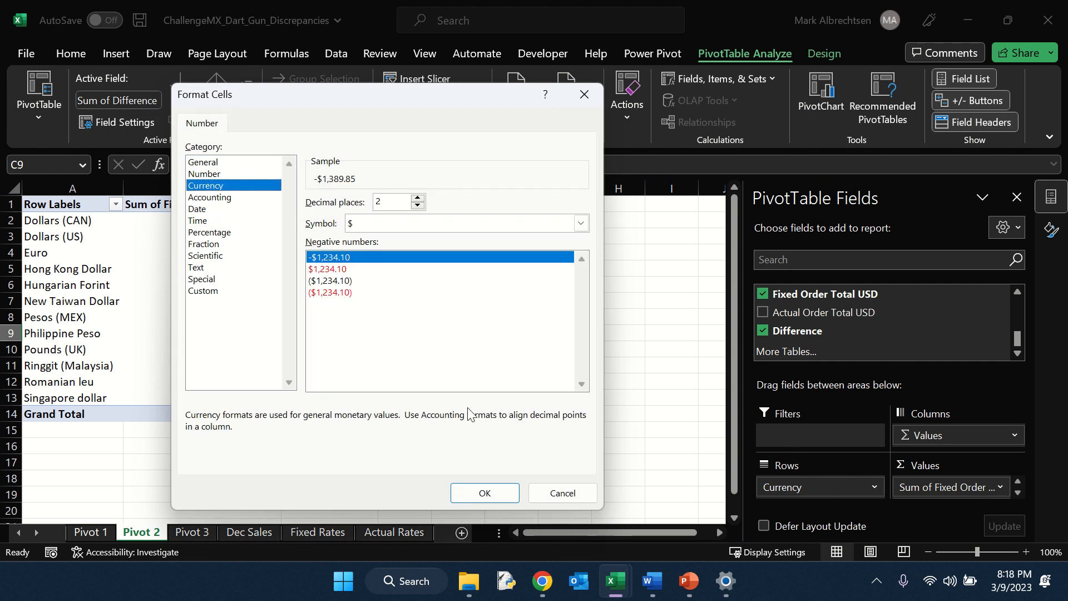
pyautogui.click(498, 492)
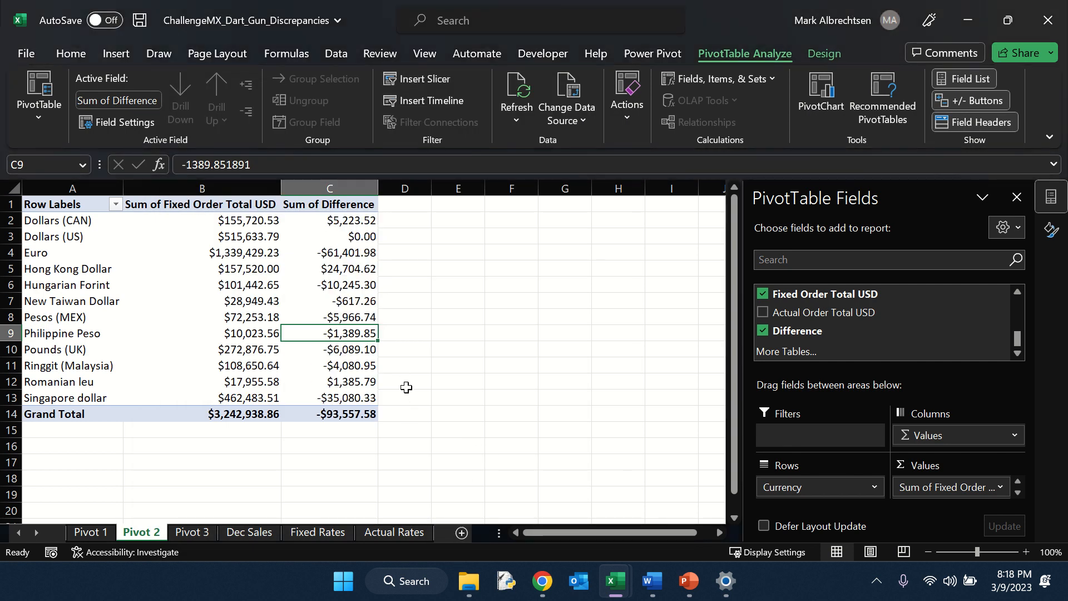
# Step: Format the Sum of Difference values on the Pivot 1 sheet as currency with 2 decimal places
pyautogui.click(87, 532)
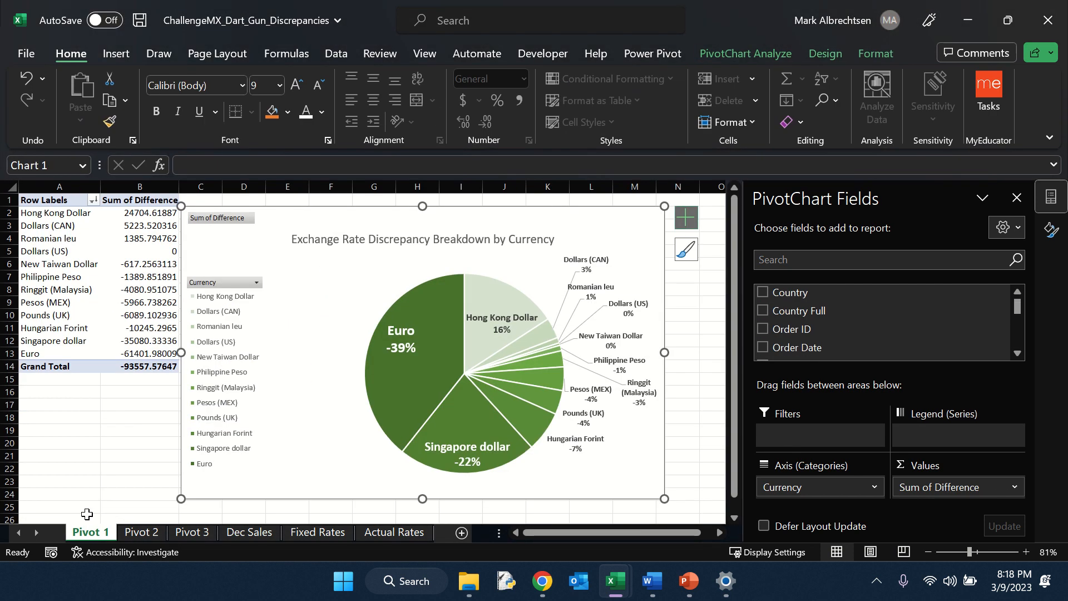
pyautogui.rightClick(135, 302)
pyautogui.click(206, 316)
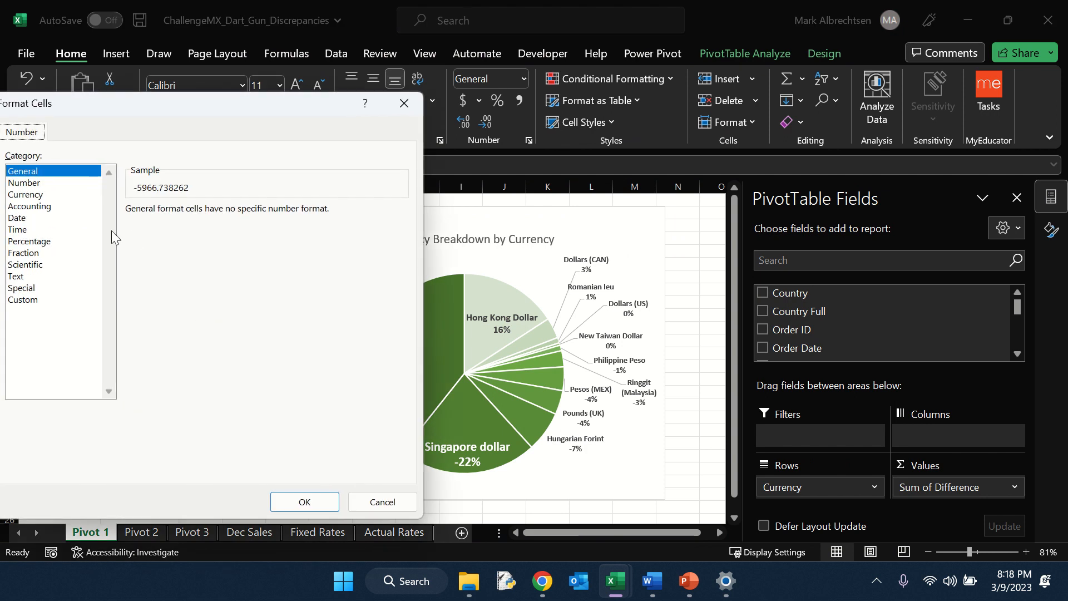
pyautogui.moveTo(193, 105); pyautogui.dragTo(441, 123)
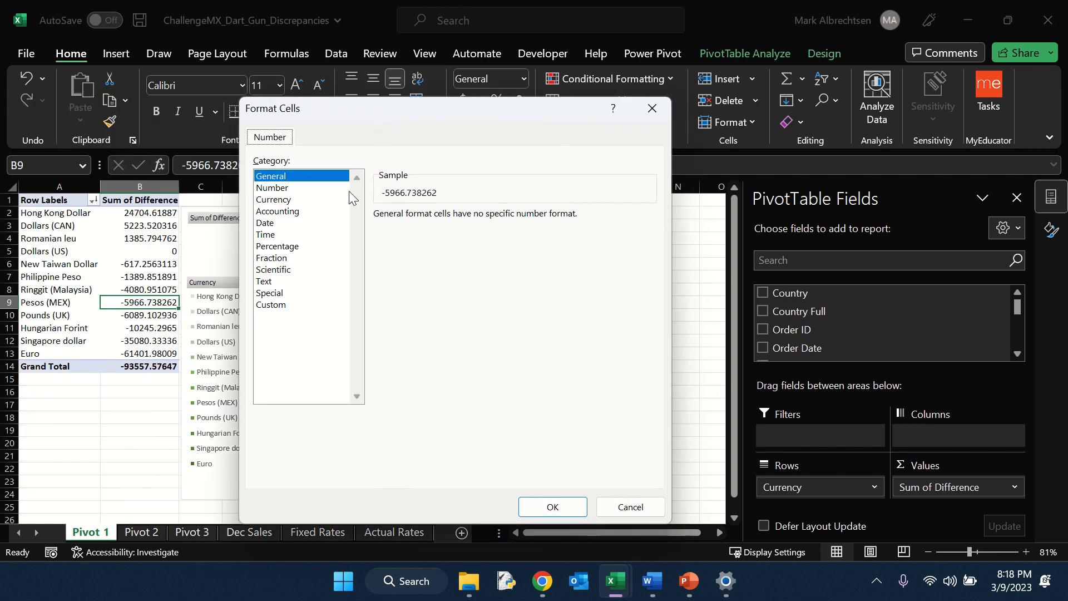
pyautogui.click(291, 200)
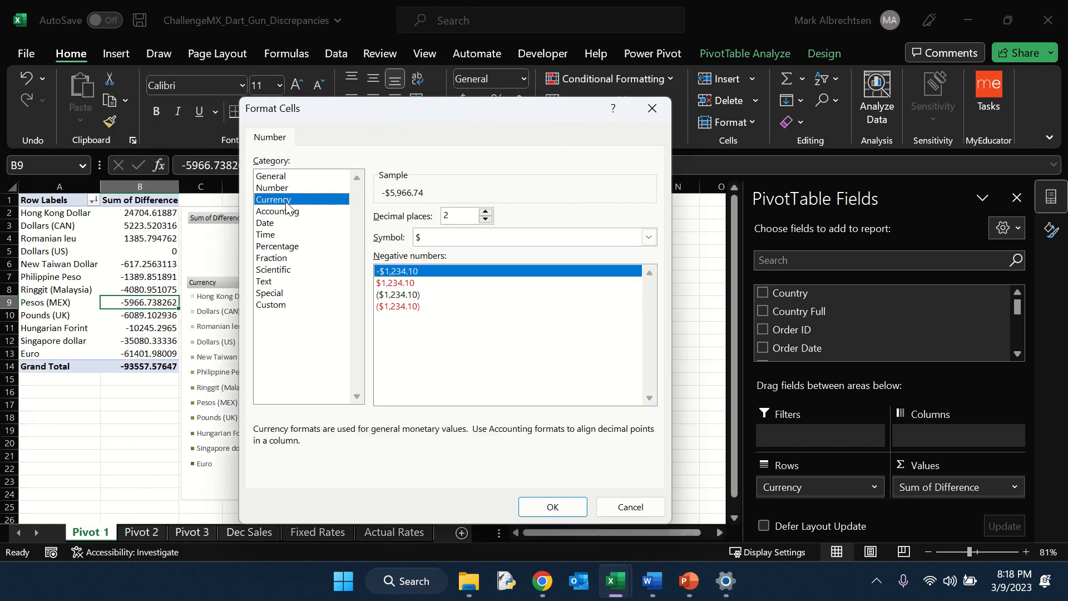
pyautogui.click(551, 506)
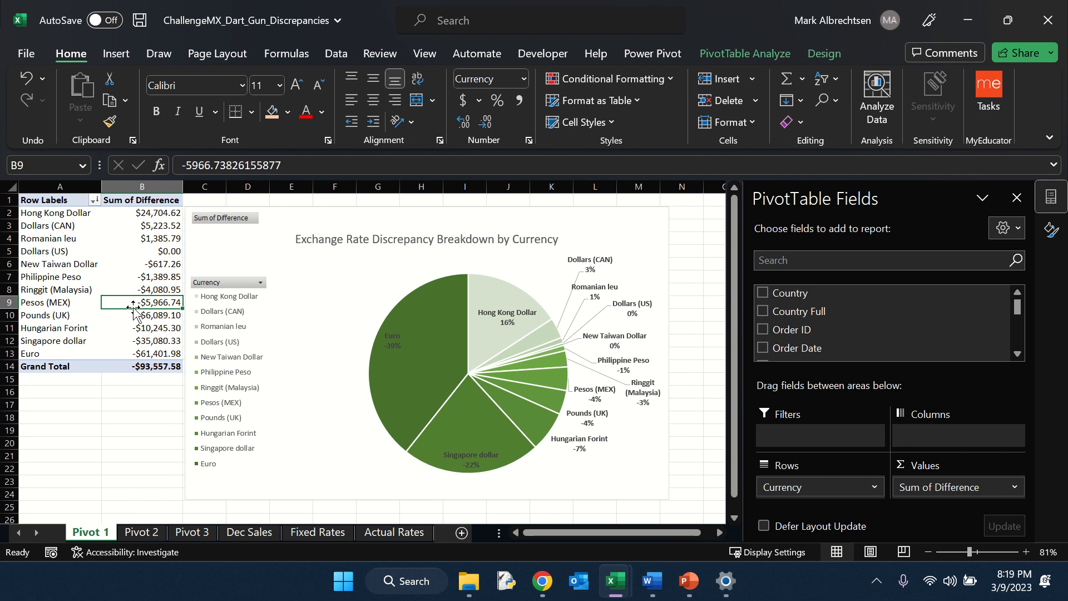
# Step: Add a calculated field named % of Sales on Pivot 2 with formula = Difference/'Fixed Order Total USD'
pyautogui.click(142, 530)
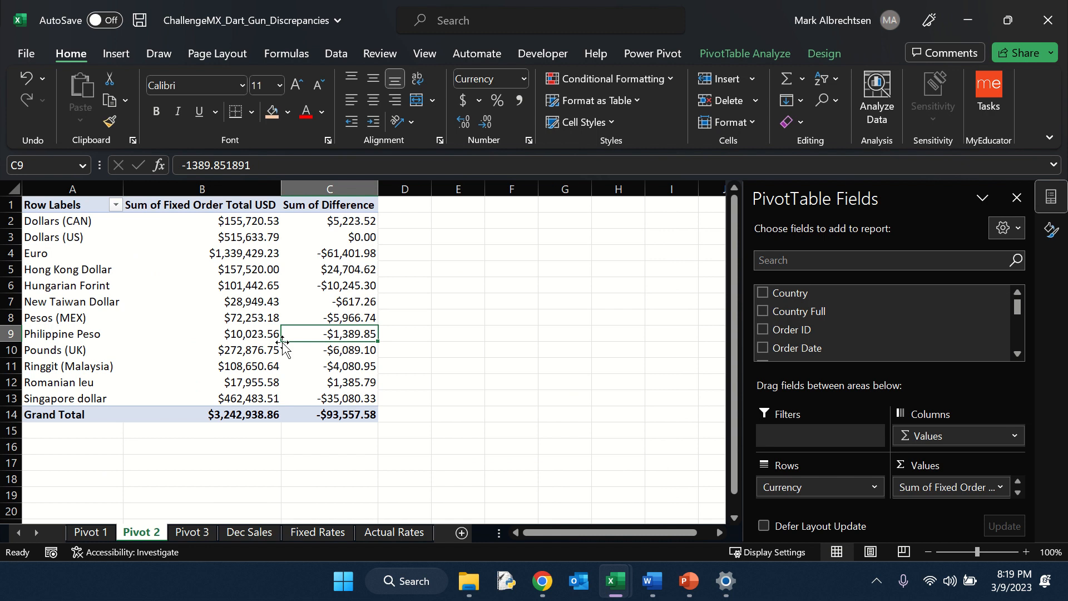
pyautogui.moveTo(327, 346)
pyautogui.moveTo(372, 291)
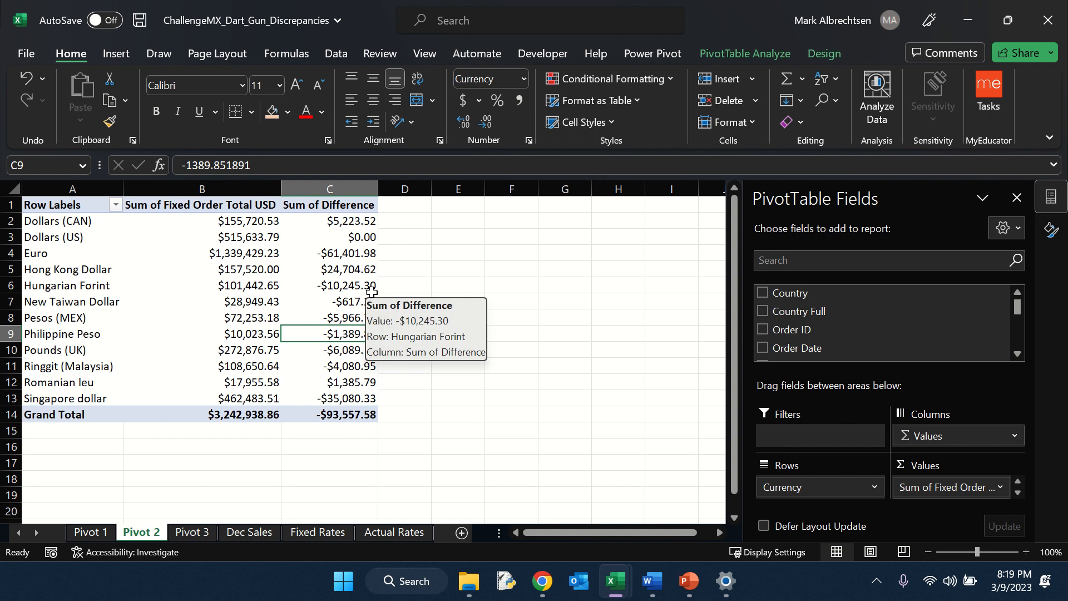
pyautogui.click(341, 222)
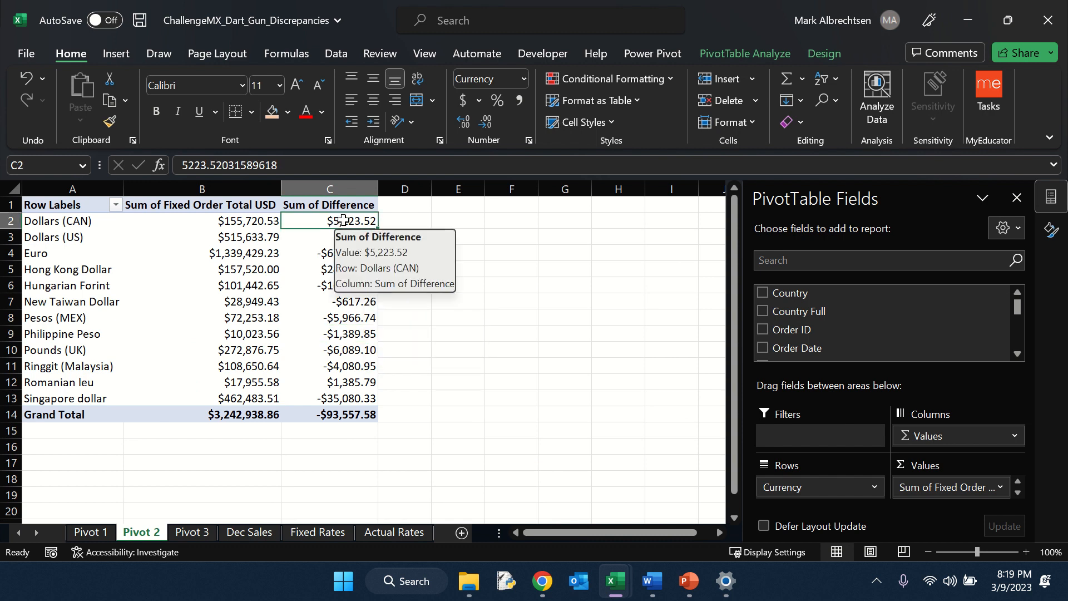
pyautogui.click(260, 220)
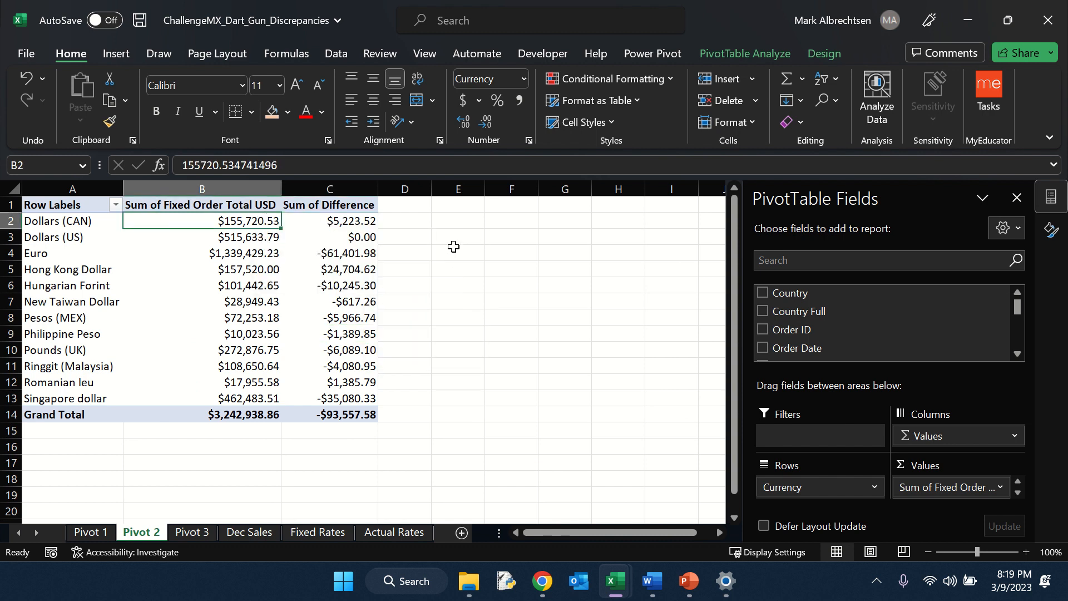
pyautogui.click(360, 224)
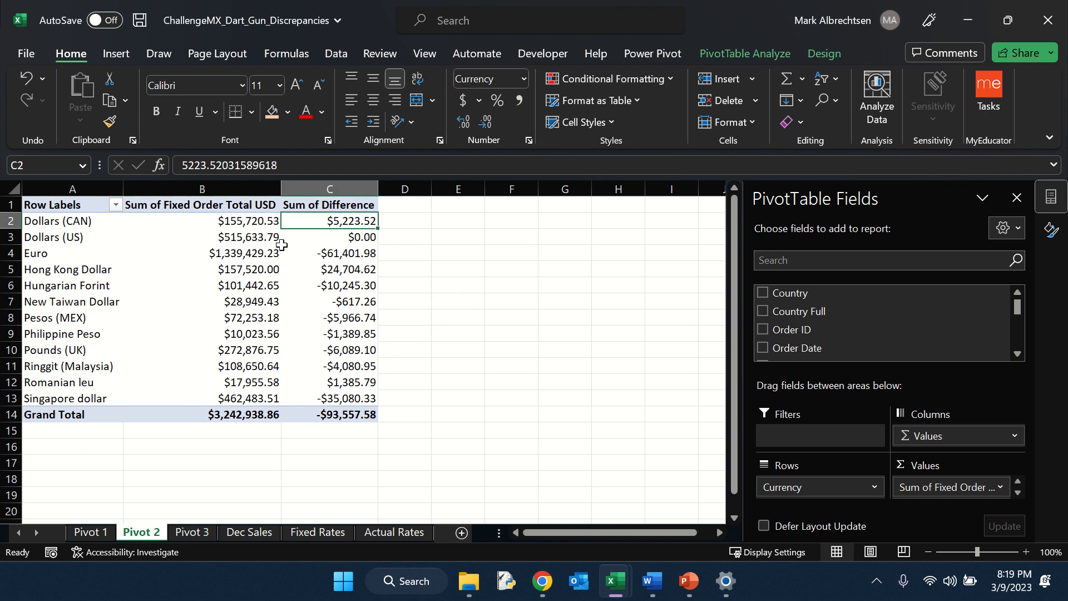
pyautogui.click(734, 55)
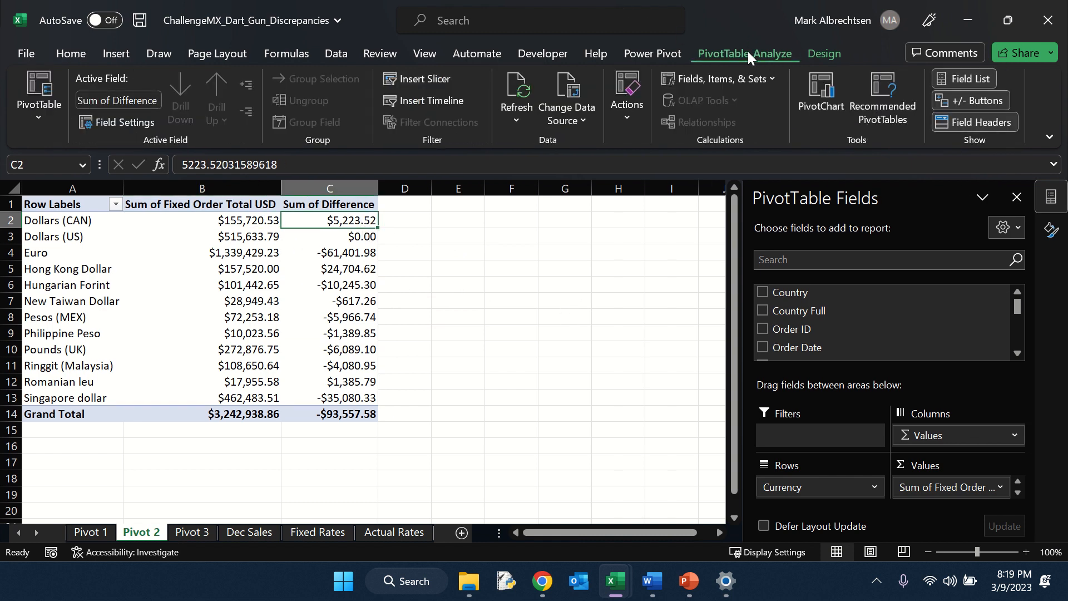
pyautogui.click(758, 80)
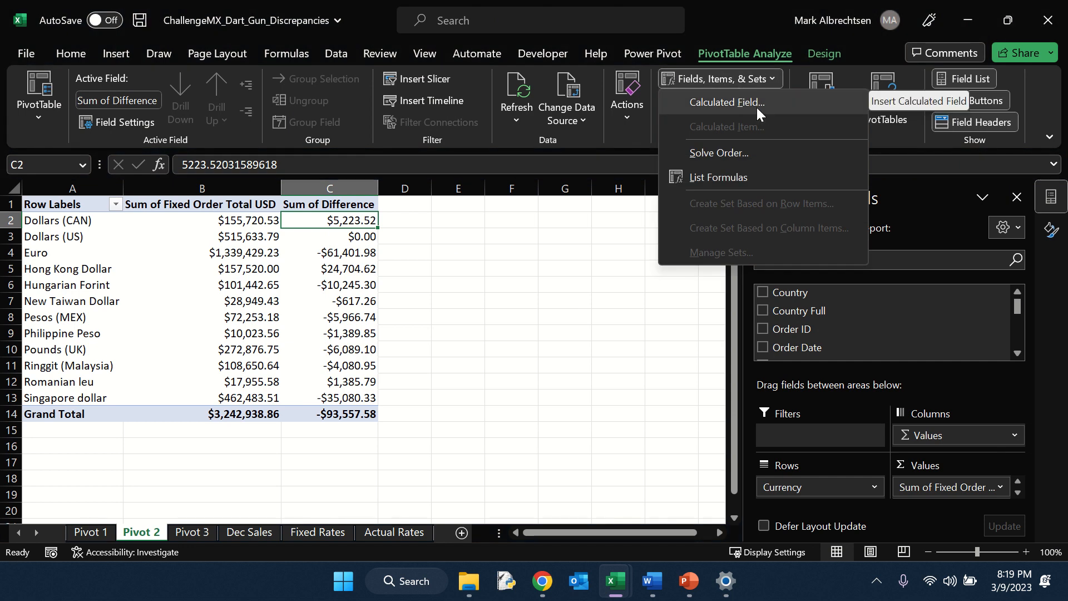
pyautogui.click(756, 108)
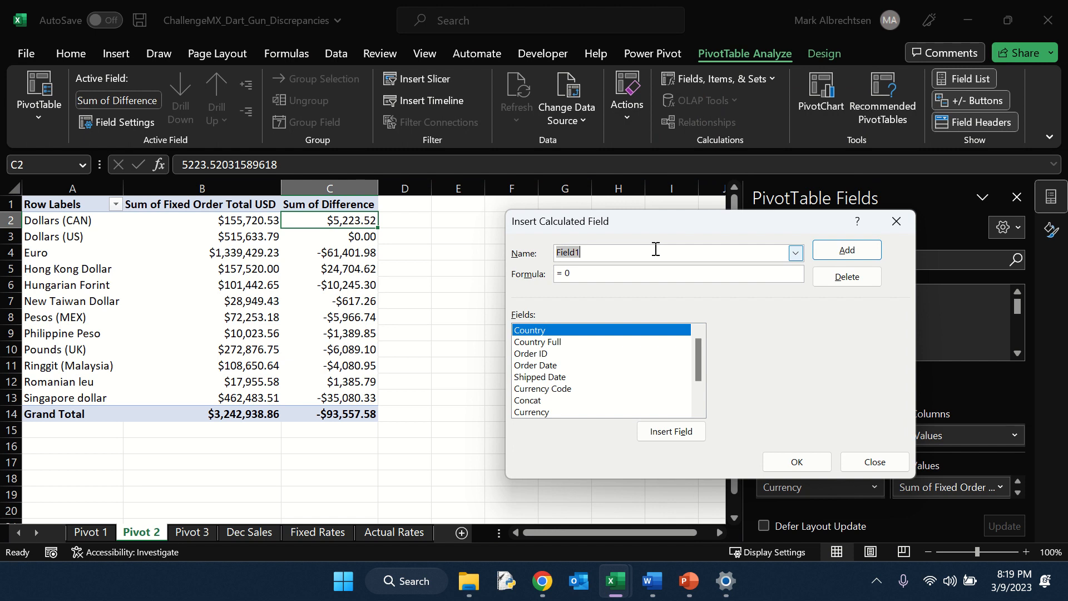
pyautogui.write('% of Sales')
pyautogui.moveTo(573, 273); pyautogui.dragTo(558, 273)
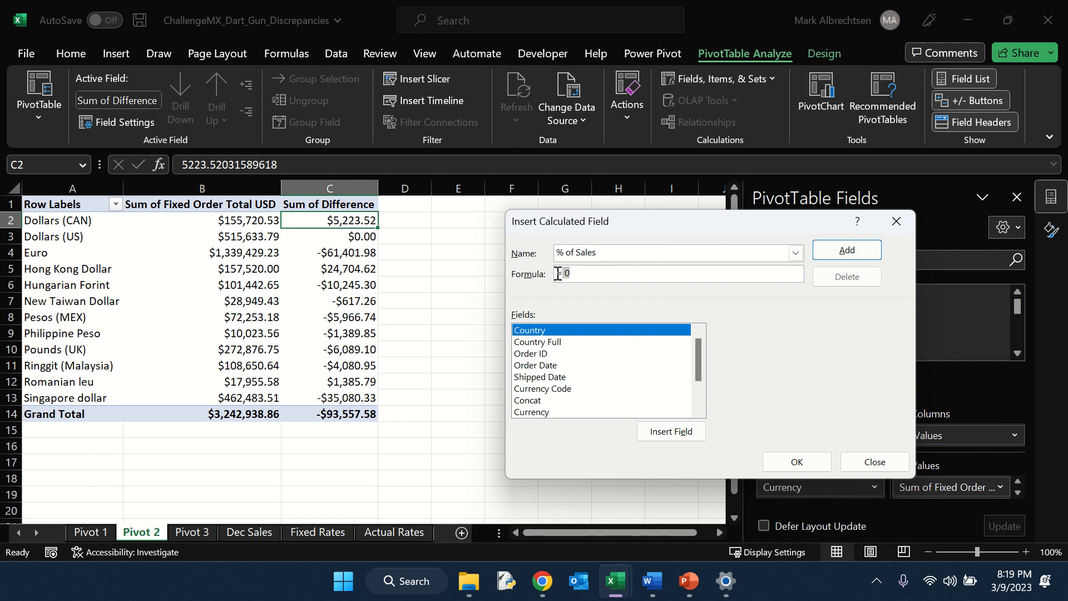
pyautogui.write('=')
pyautogui.scroll(-2, 615, 358)
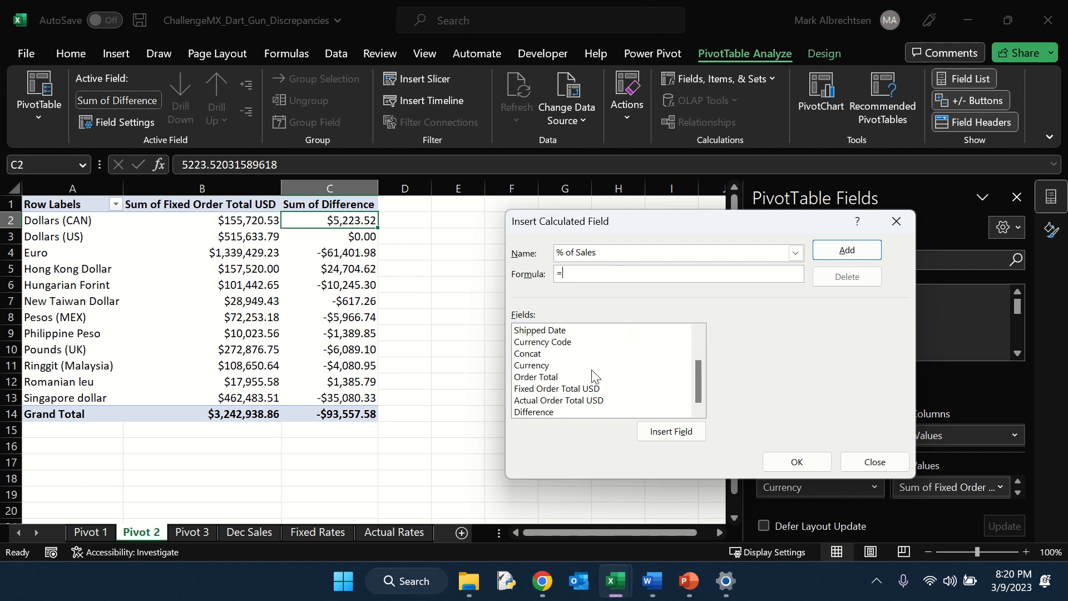
pyautogui.doubleClick(550, 412)
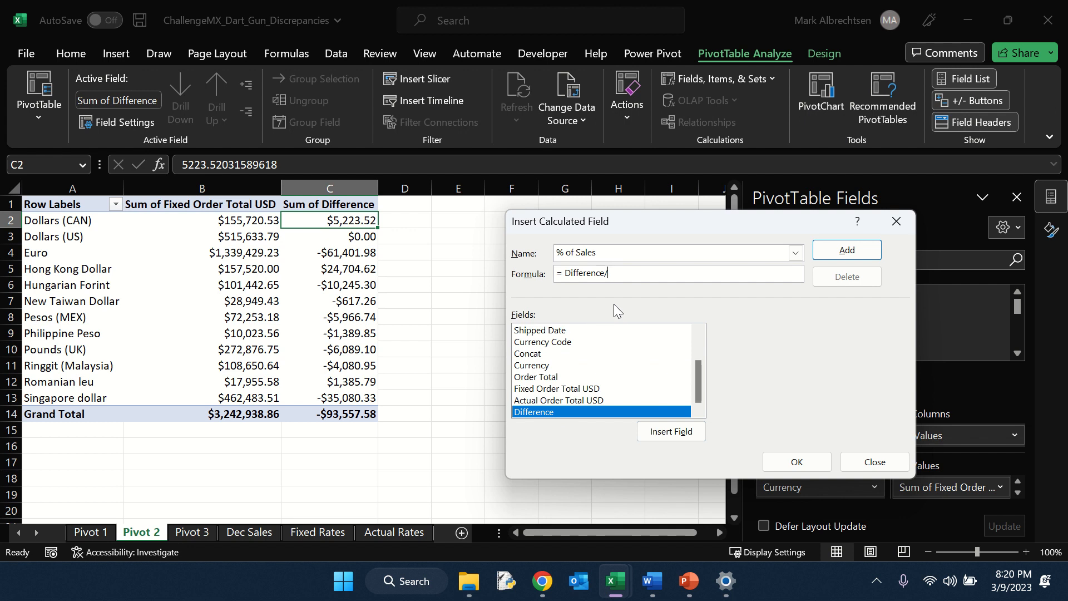
pyautogui.write('/')
pyautogui.doubleClick(580, 388)
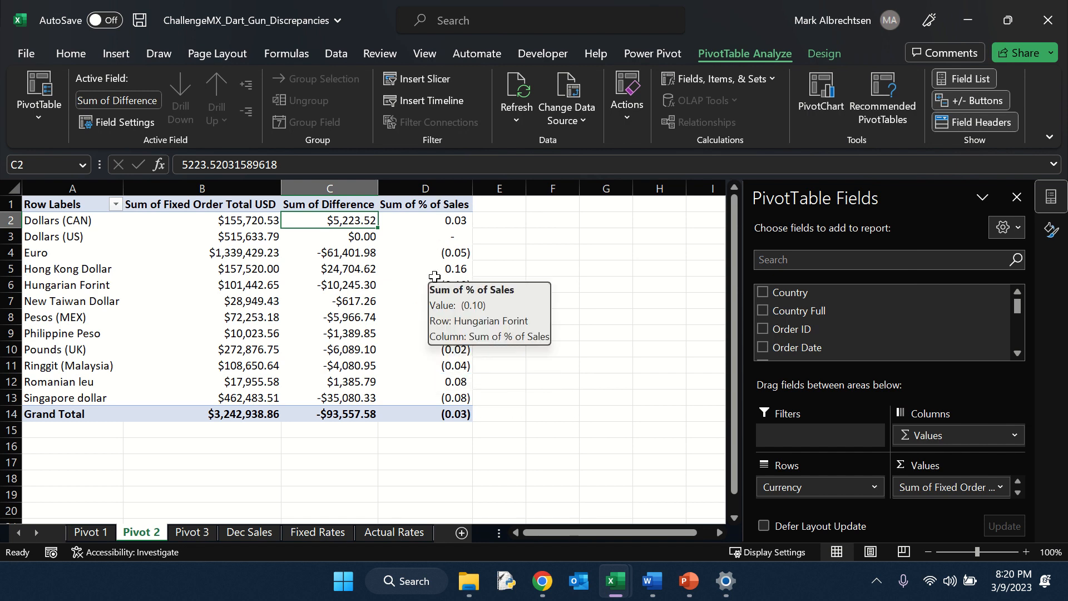
# Step: Format the Sum of % of Sales values as percentages with 2 decimal places
pyautogui.rightClick(420, 288)
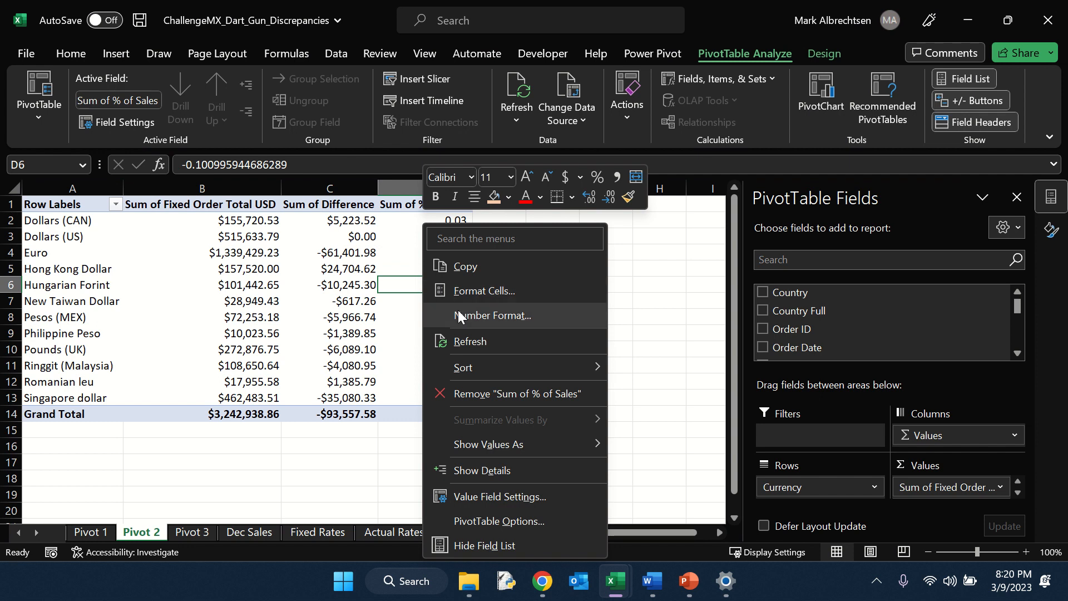
pyautogui.click(484, 315)
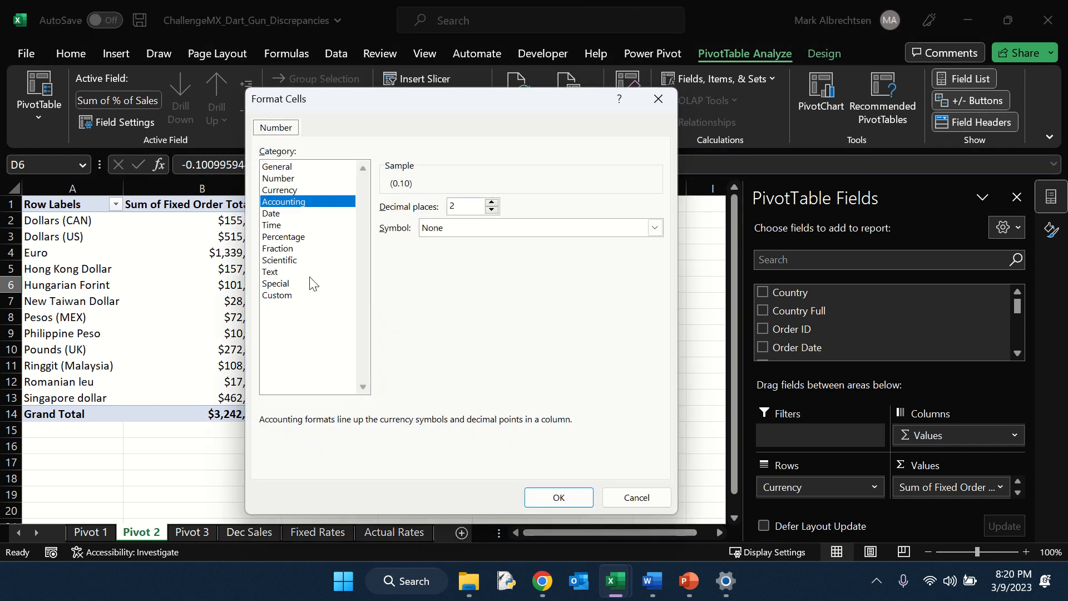
pyautogui.click(299, 238)
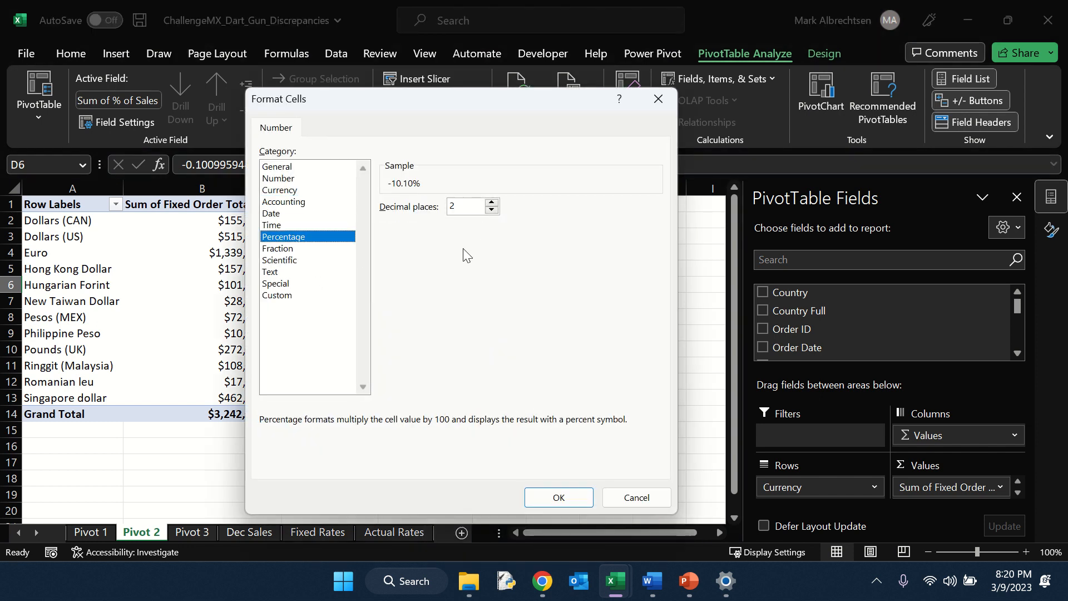
pyautogui.click(559, 497)
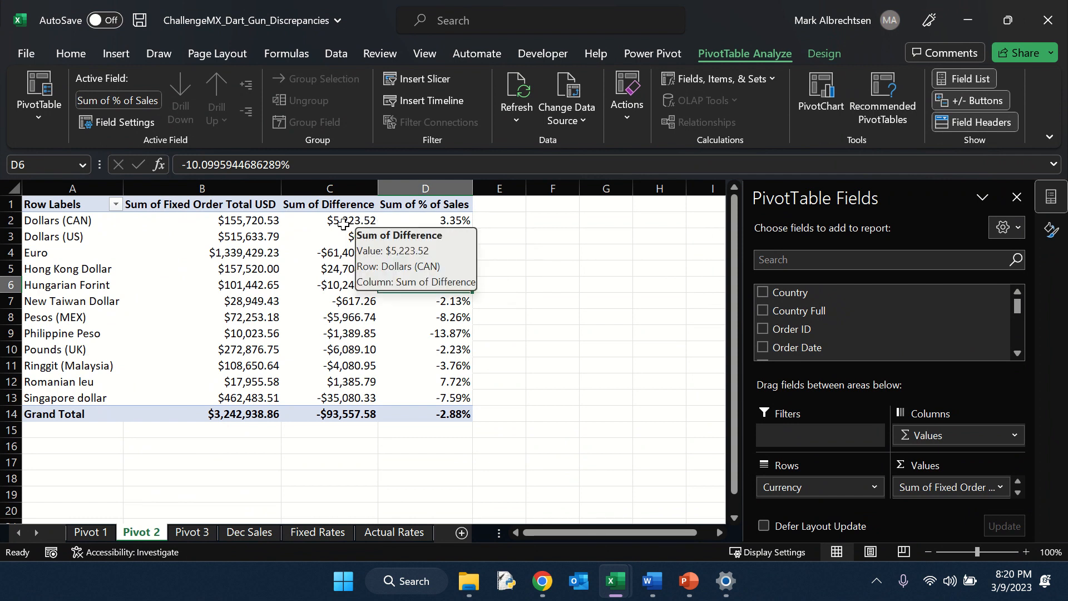
# Step: Sort the PivotTable by % of Sales from smallest to largest
pyautogui.click(362, 221)
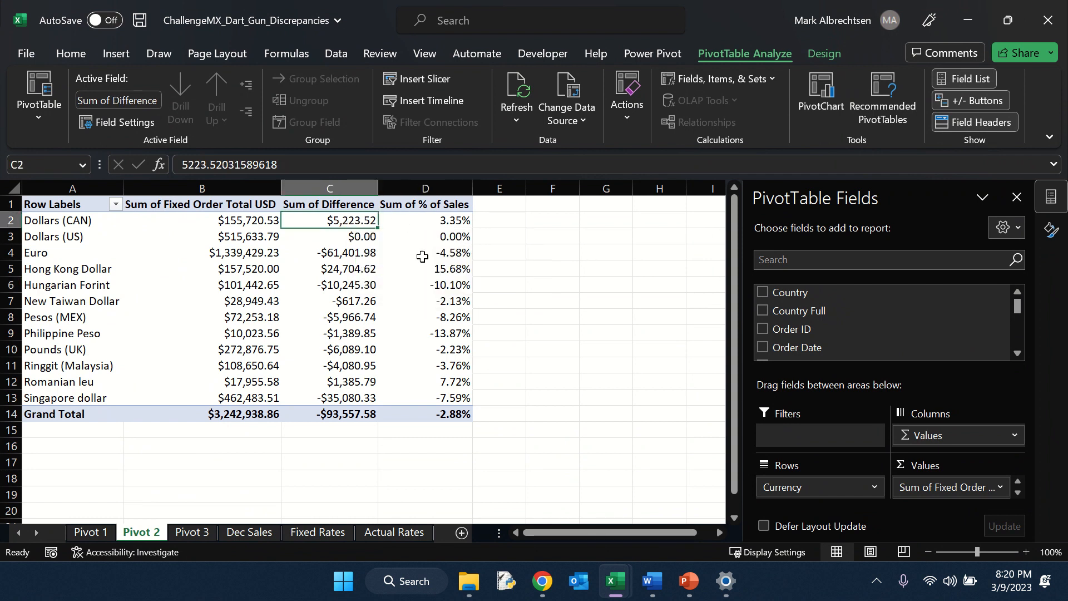
pyautogui.moveTo(421, 259)
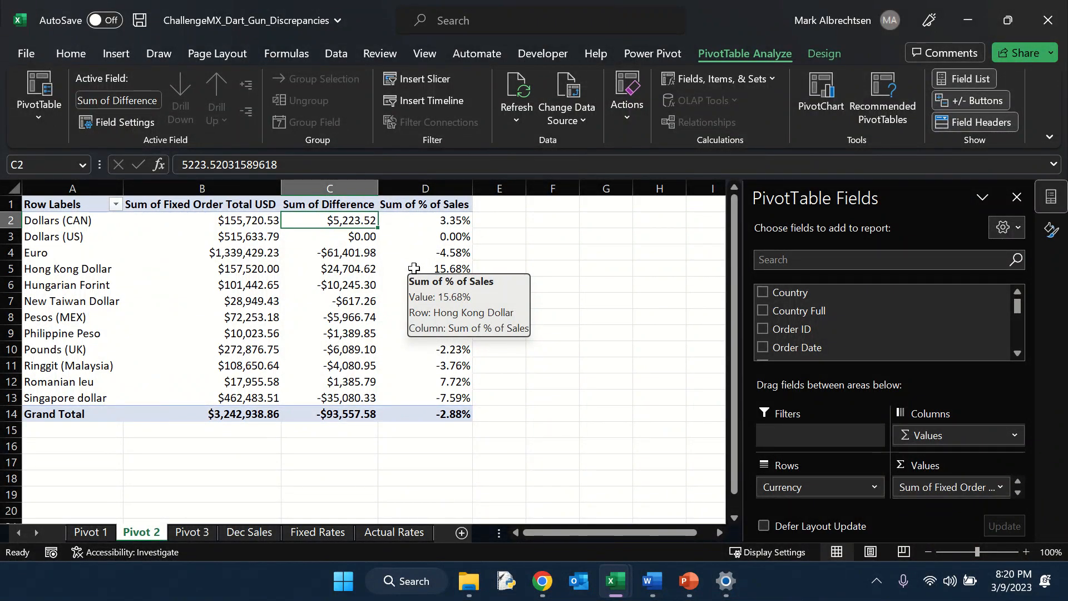
pyautogui.rightClick(455, 264)
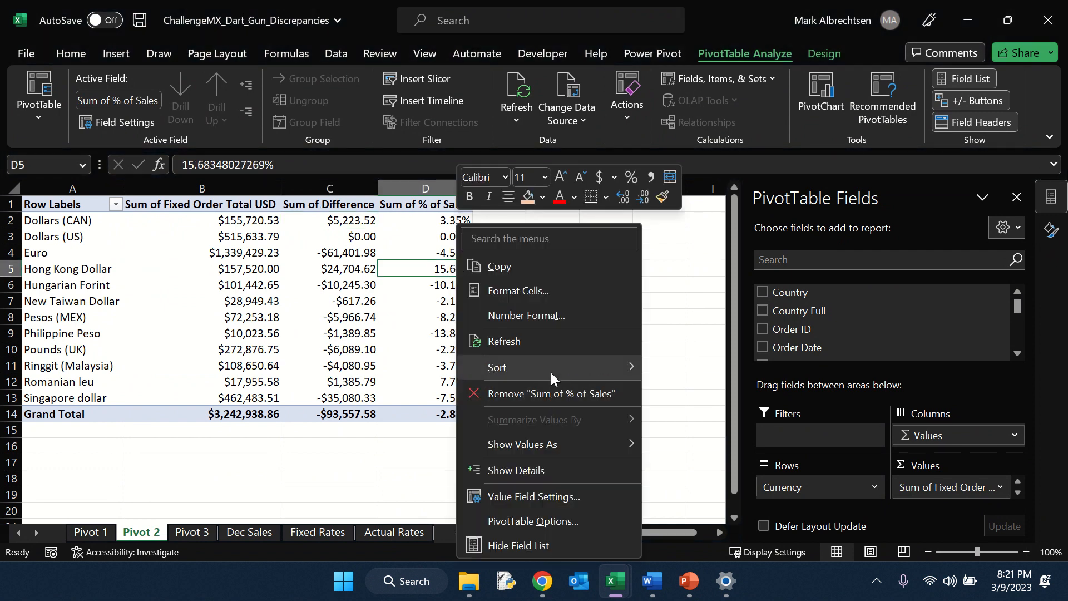
pyautogui.moveTo(550, 370)
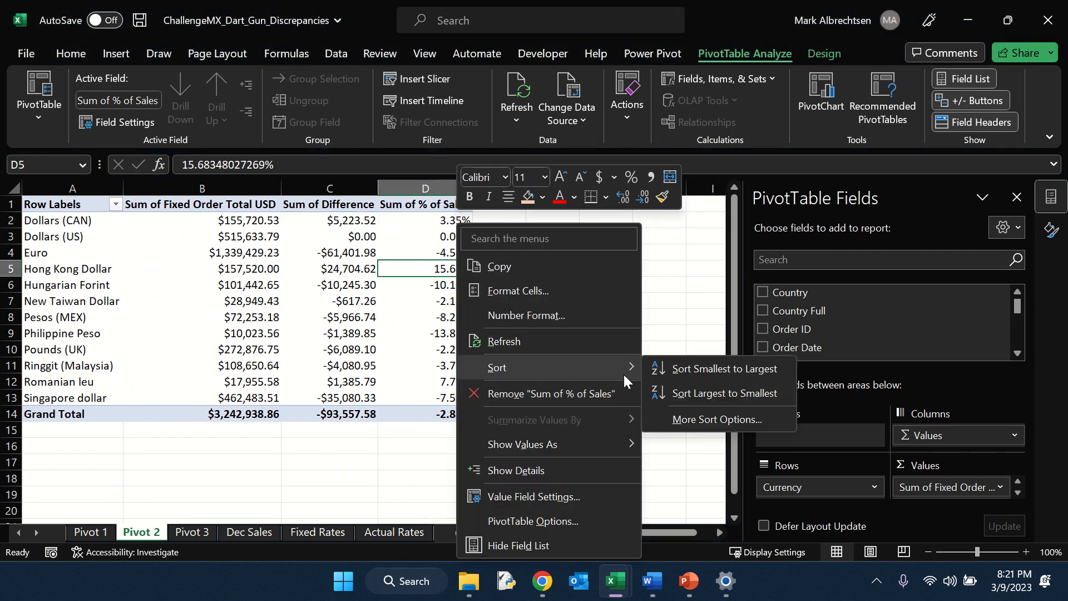
pyautogui.click(689, 373)
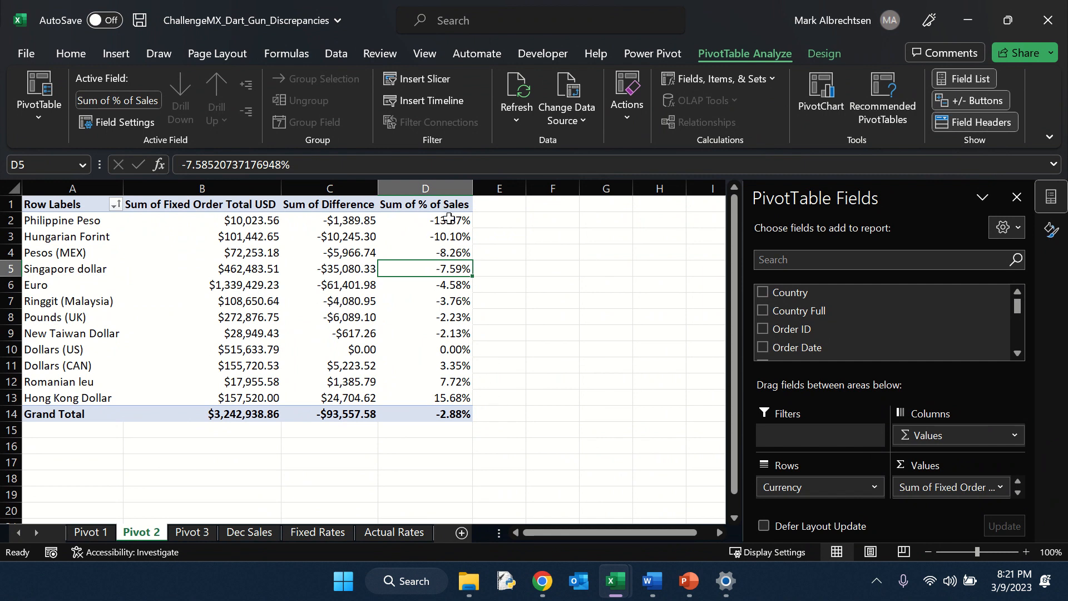
# Step: Examine the sorted % of Sales values across currencies
pyautogui.moveTo(455, 237); pyautogui.dragTo(455, 253)
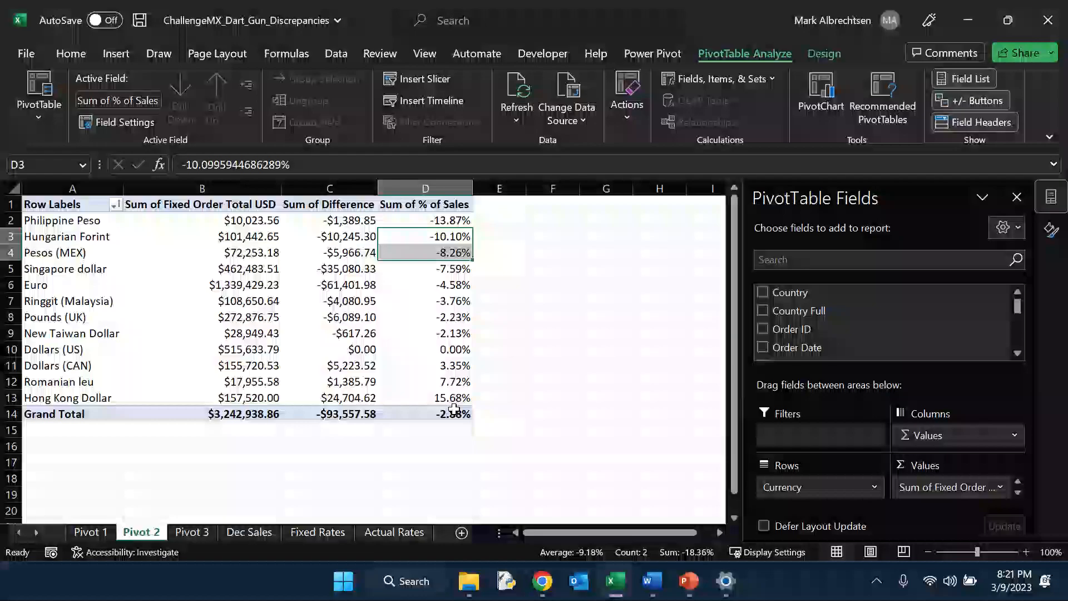
pyautogui.click(443, 354)
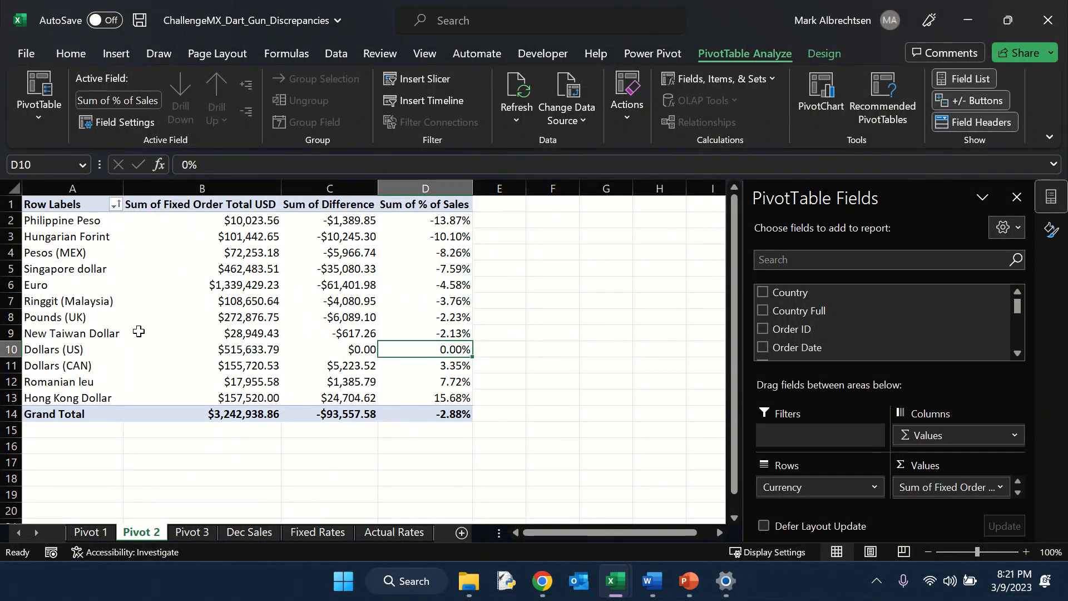
pyautogui.click(458, 333)
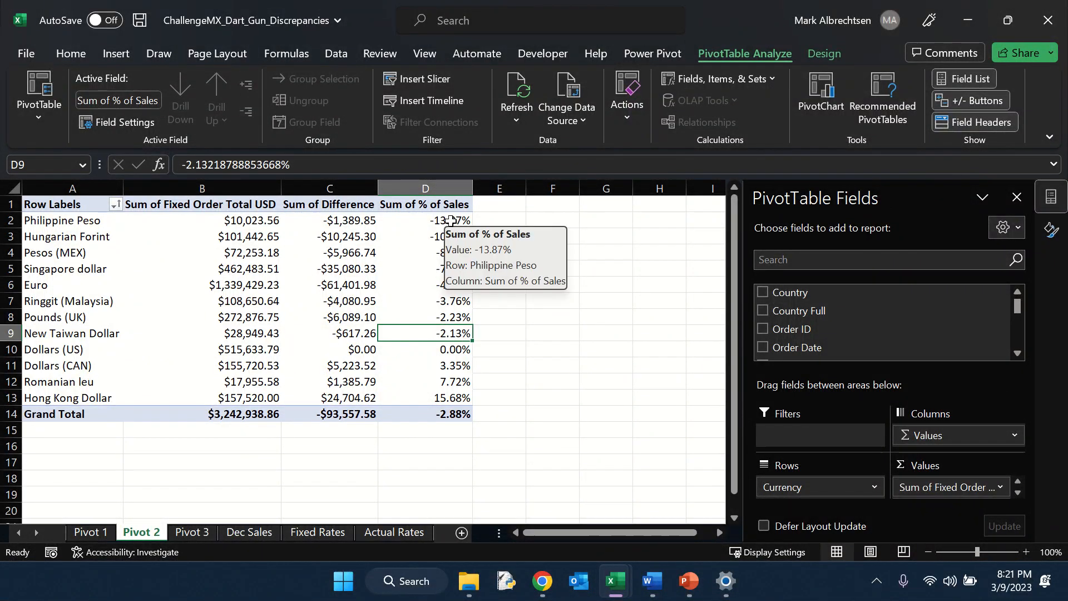
pyautogui.moveTo(446, 224)
pyautogui.mouseDown()
pyautogui.moveTo(446, 253)
pyautogui.moveTo(446, 225)
pyautogui.moveTo(447, 236)
pyautogui.mouseUp()
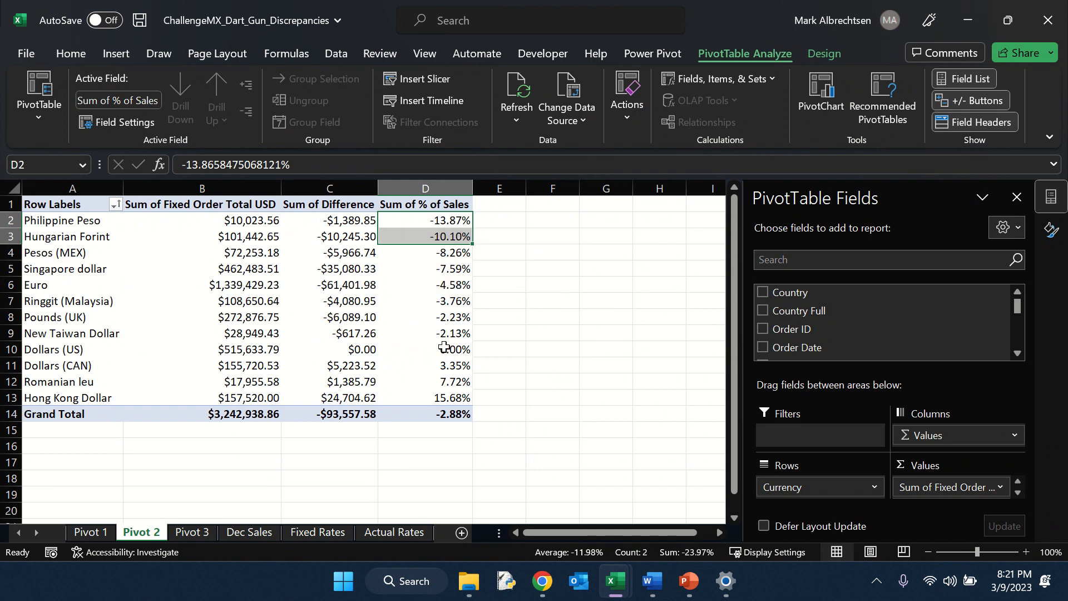
pyautogui.click(443, 399)
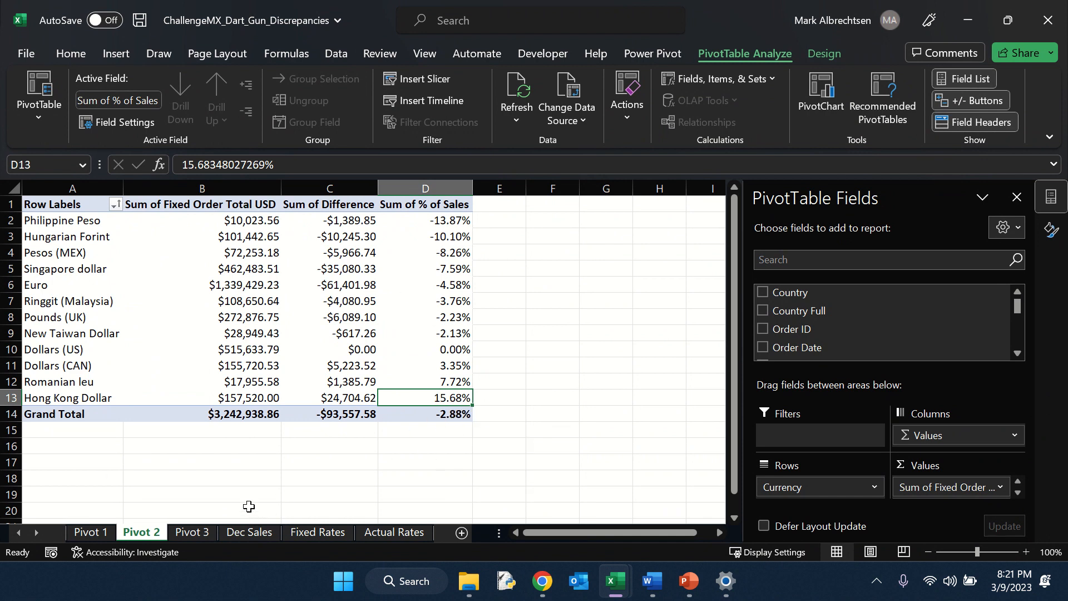
# Step: Insert a new PivotTable at A1 on the Pivot 3 sheet using the entire Dec Sales data range
pyautogui.click(105, 431)
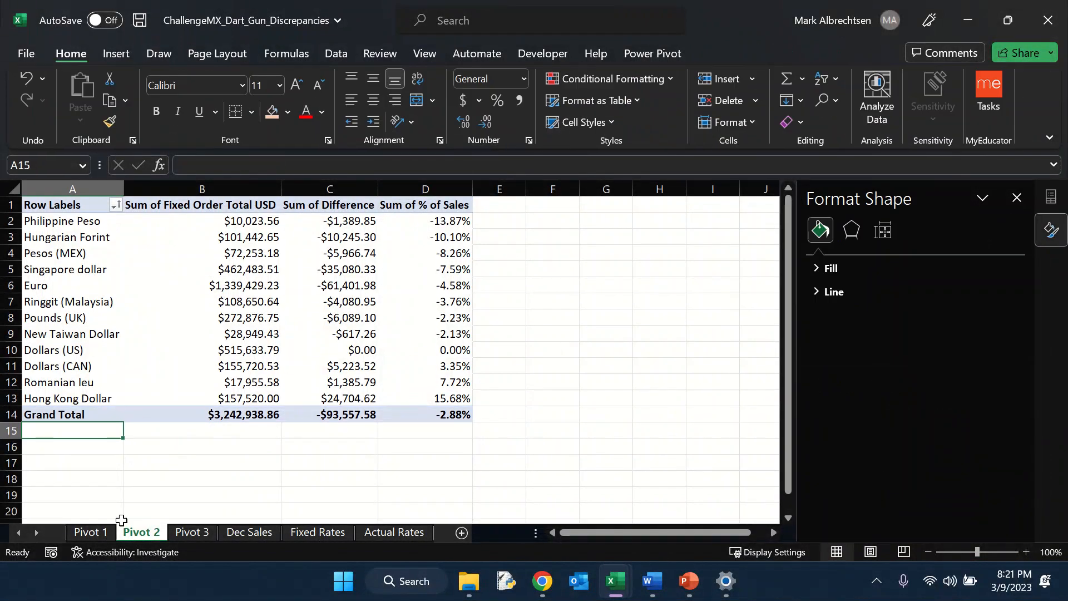
pyautogui.click(192, 533)
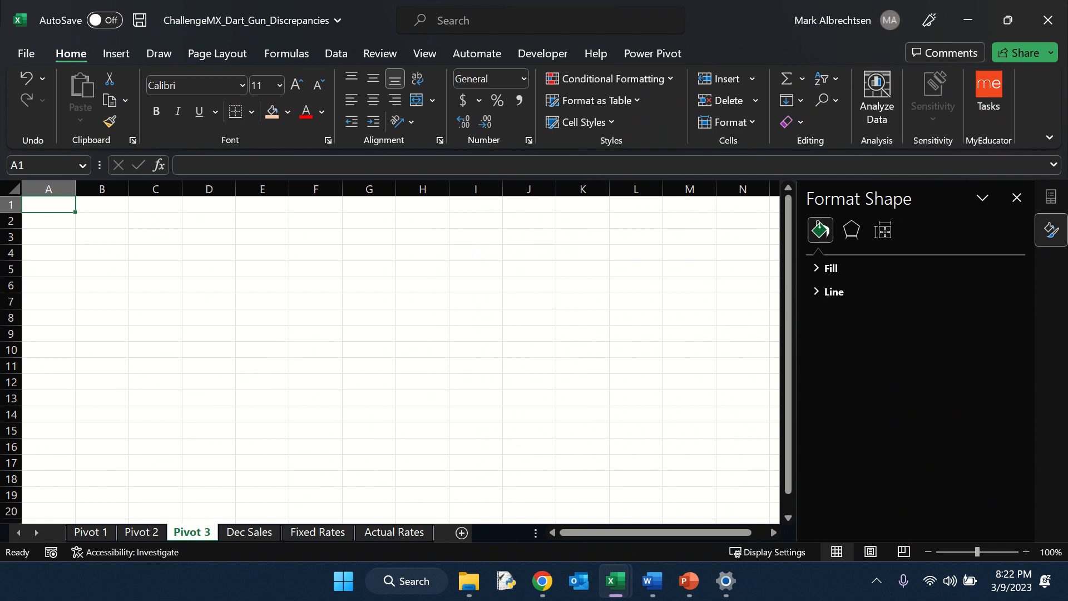
pyautogui.click(114, 56)
pyautogui.click(40, 92)
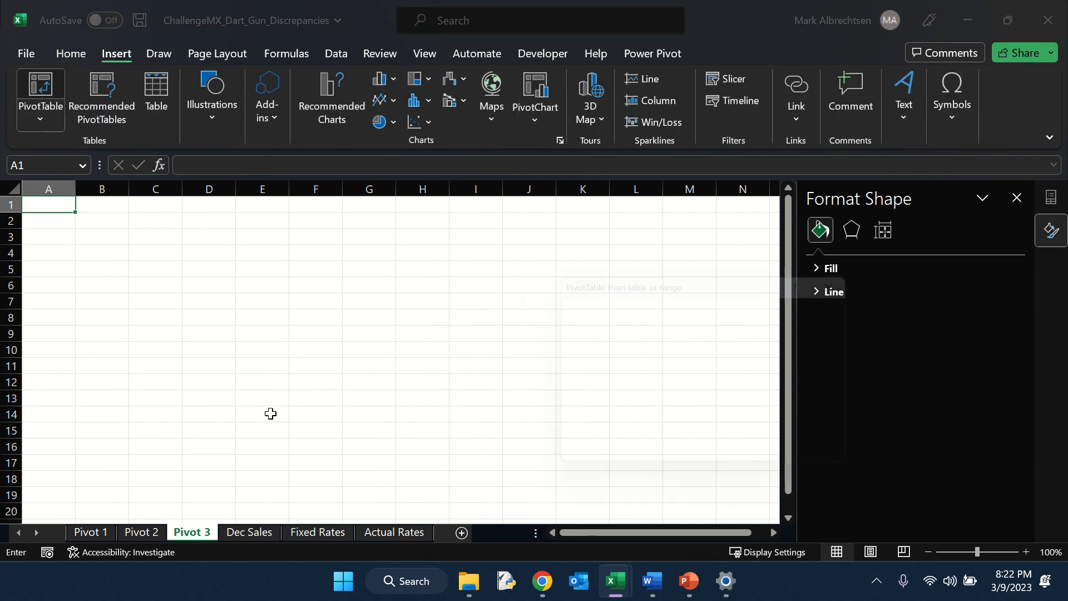
pyautogui.click(262, 535)
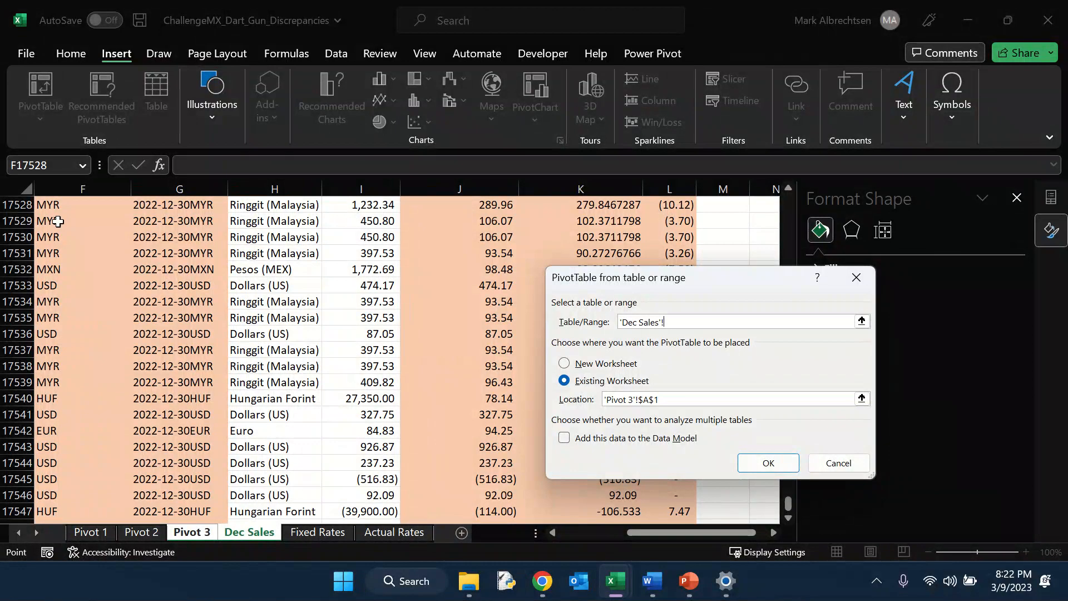
pyautogui.click(57, 221)
pyautogui.hotkey('ctrl', 'a')
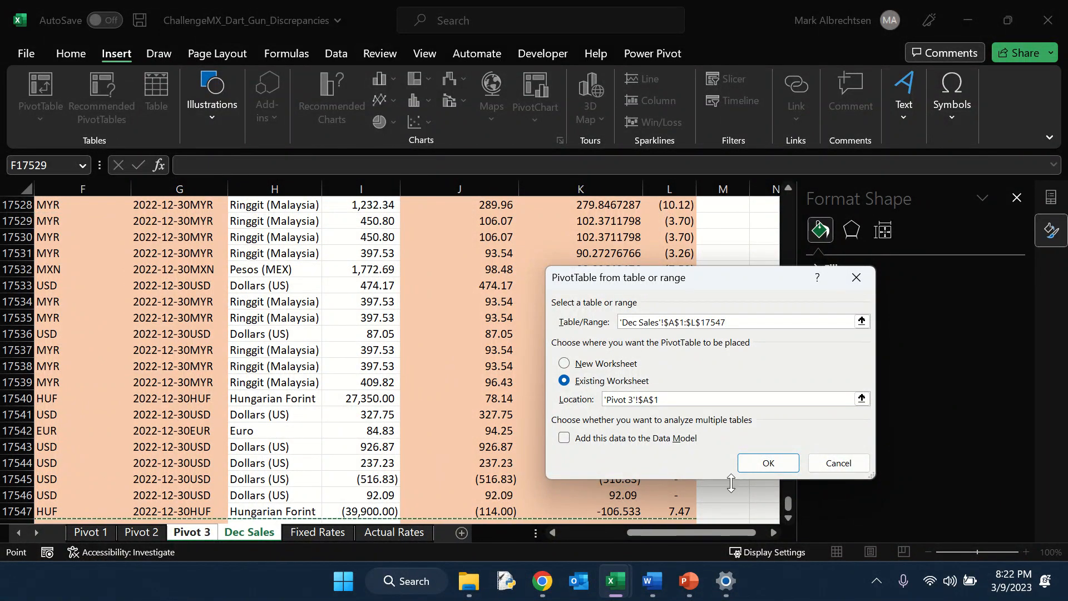
pyautogui.click(768, 463)
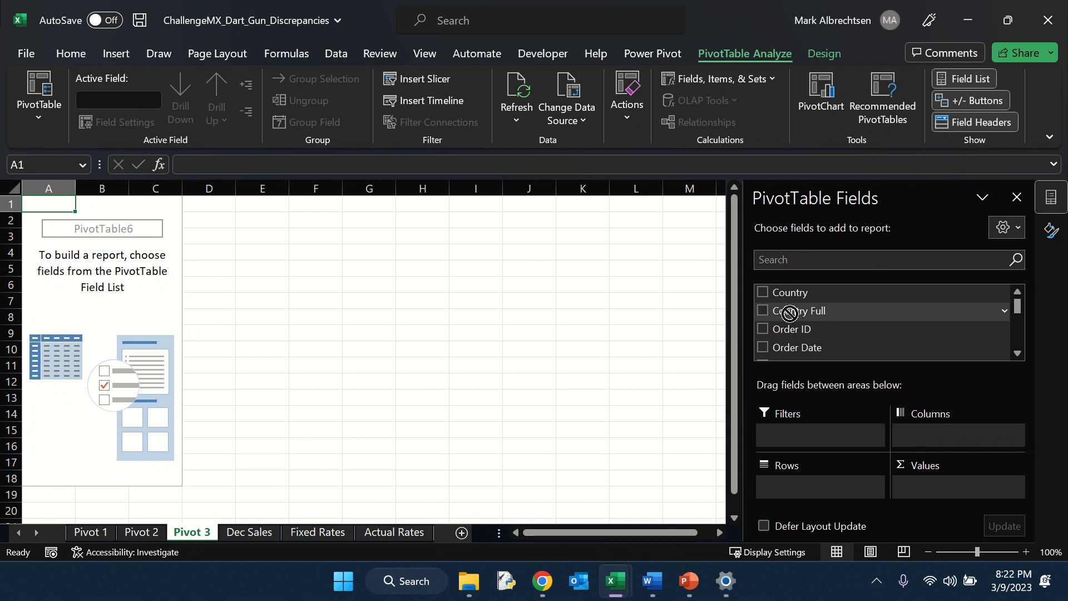
# Step: Add Country Full as rows and Fixed Order Total USD as summed values in the new PivotTable
pyautogui.moveTo(785, 309); pyautogui.dragTo(816, 489)
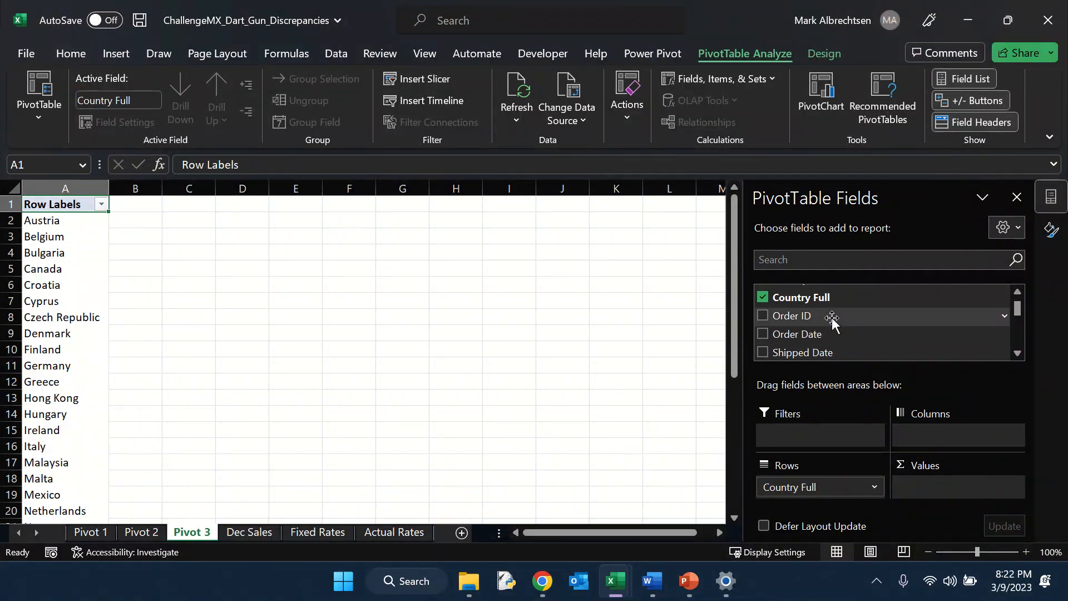
pyautogui.scroll(-3, 831, 319)
pyautogui.scroll(2, 839, 353)
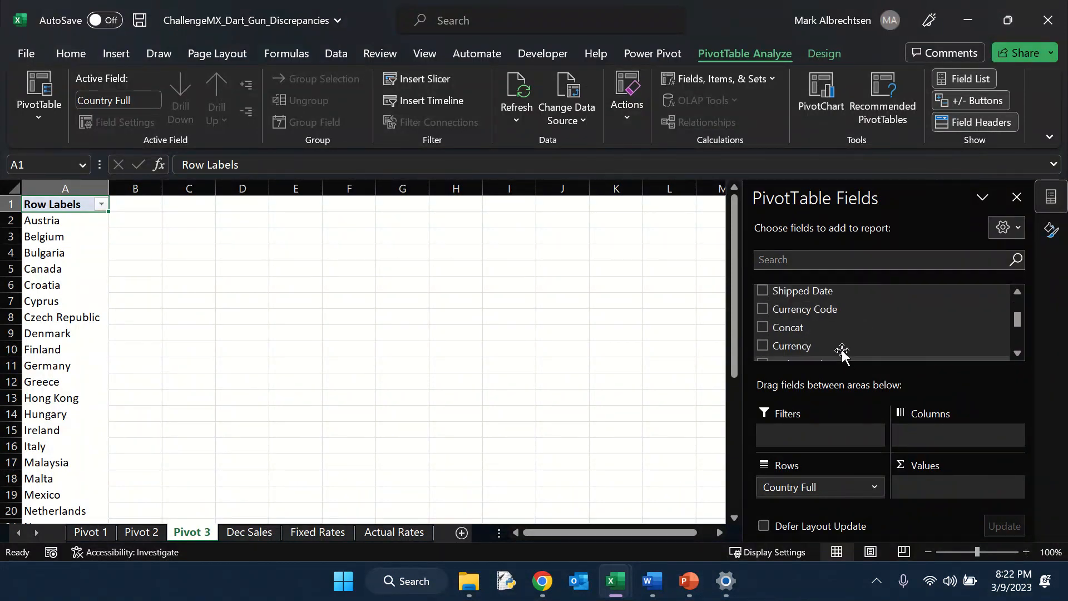
pyautogui.scroll(-1, 834, 345)
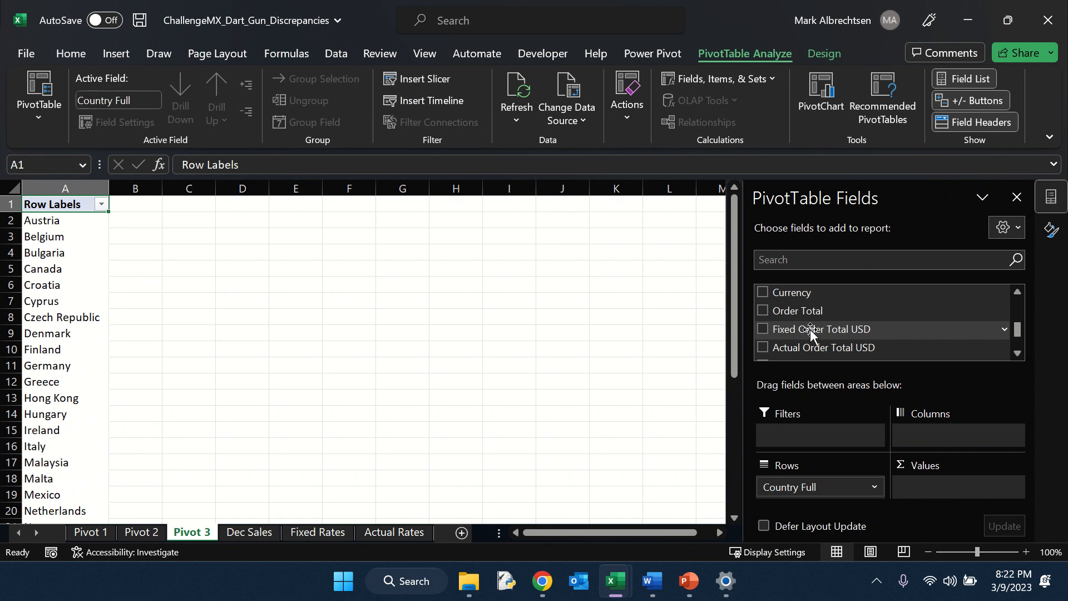
pyautogui.moveTo(810, 329); pyautogui.dragTo(944, 498)
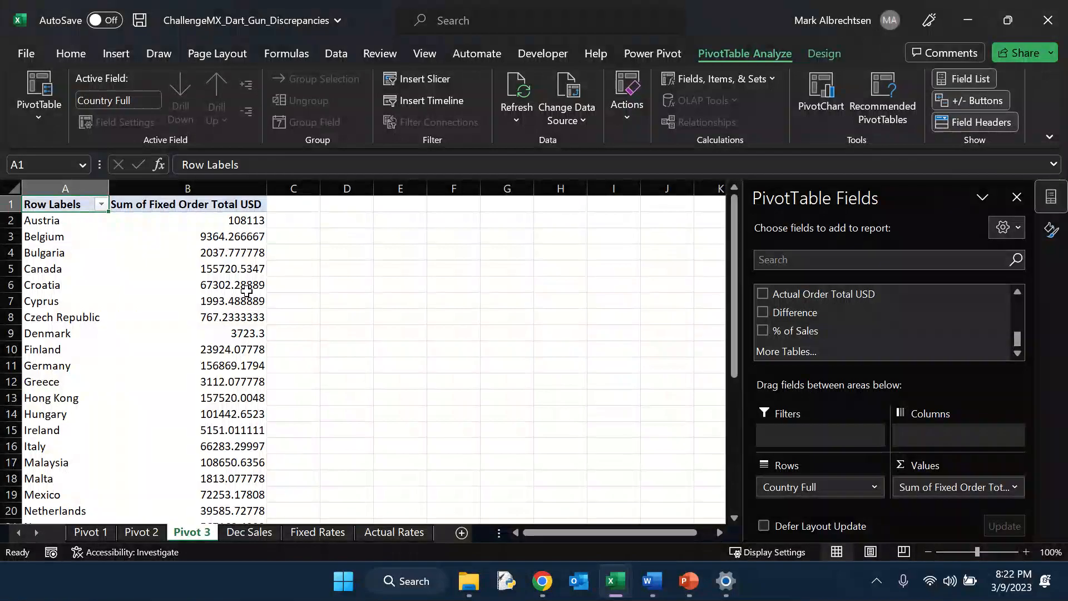
# Step: Apply a Top 10 filter to the countries by Sum of Fixed Order Total USD
pyautogui.moveTo(215, 268)
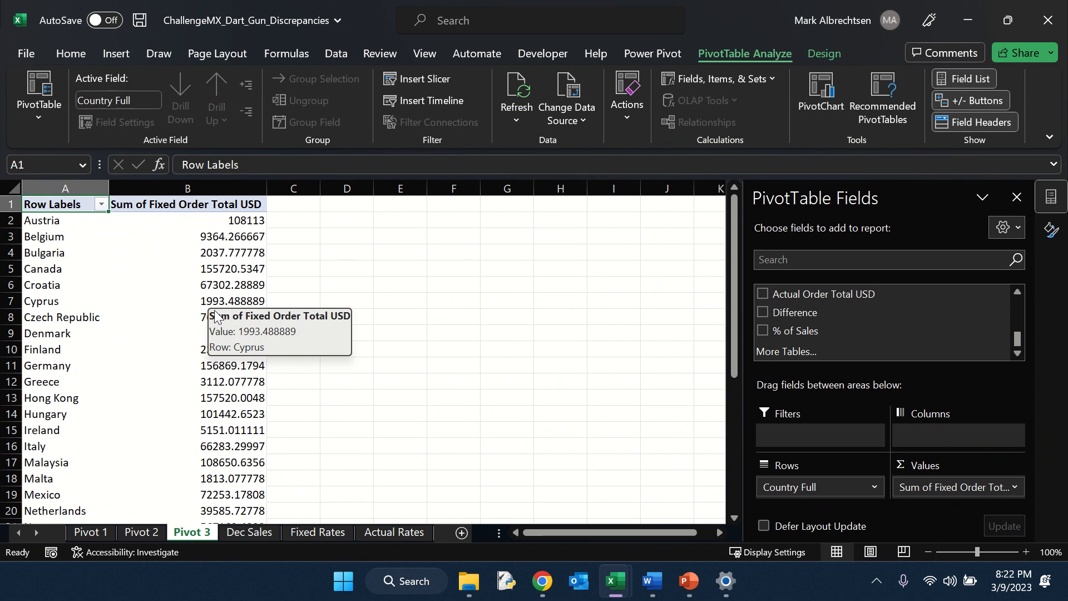
pyautogui.click(57, 272)
pyautogui.rightClick(58, 272)
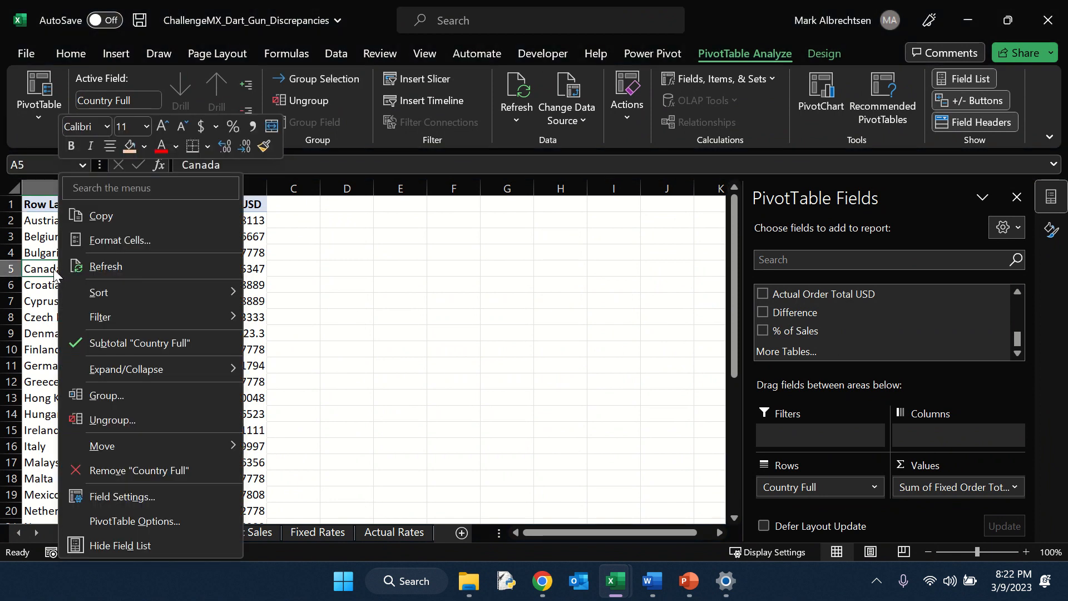
pyautogui.moveTo(131, 315)
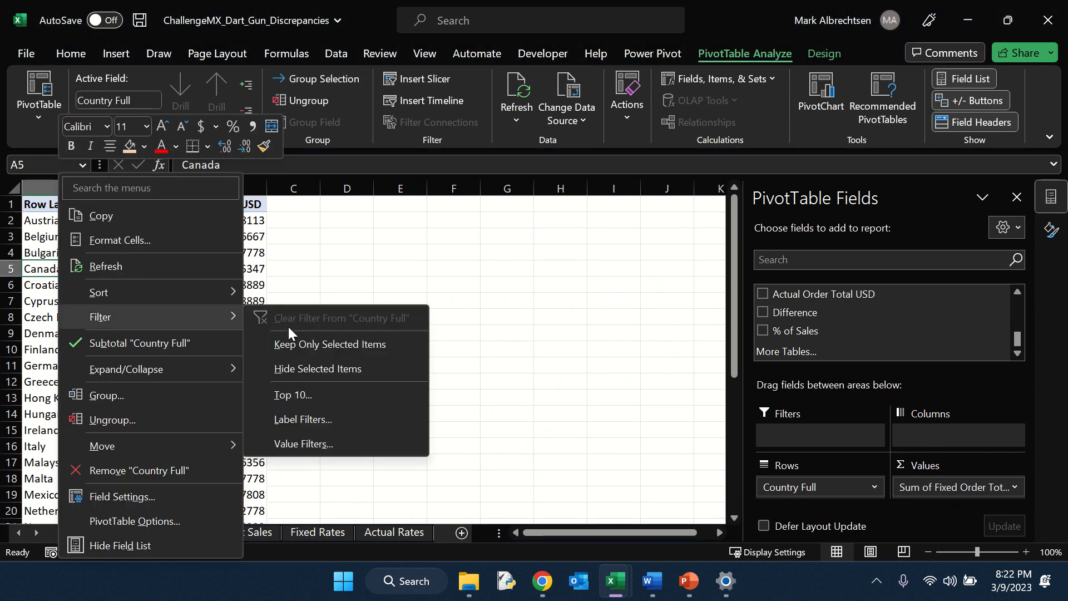
pyautogui.click(306, 396)
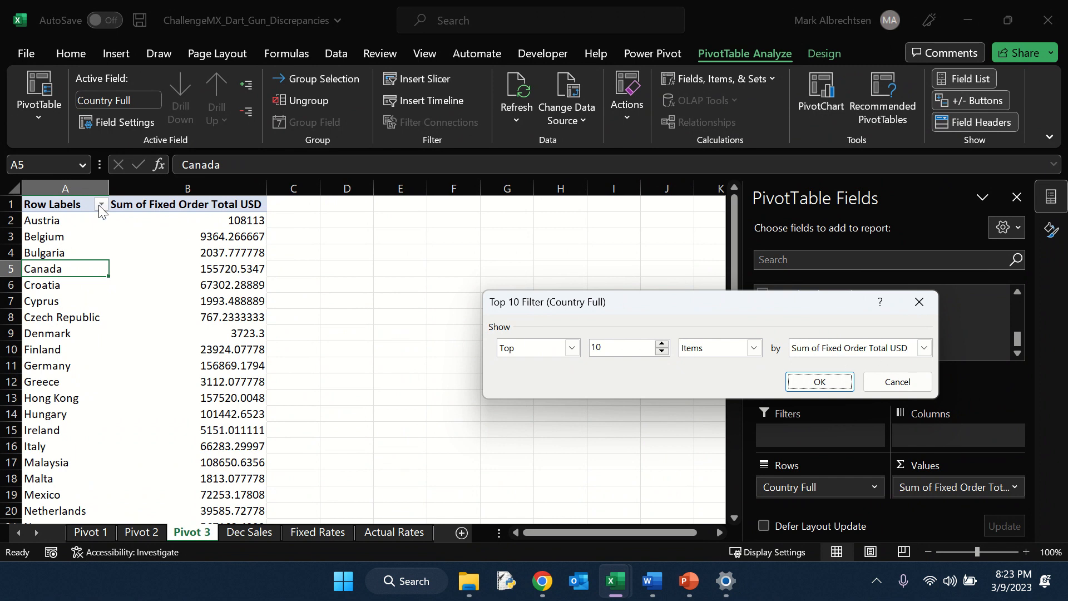
pyautogui.click(819, 382)
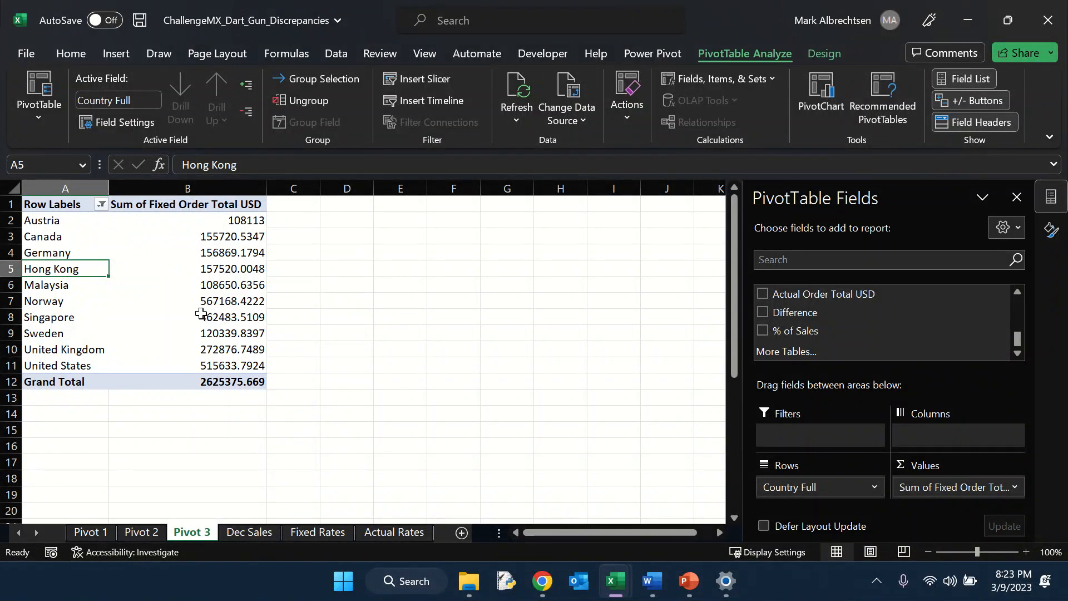
# Step: Sort the countries by Fixed Order Total USD largest to smallest and add Actual Order Total USD as values
pyautogui.rightClick(194, 222)
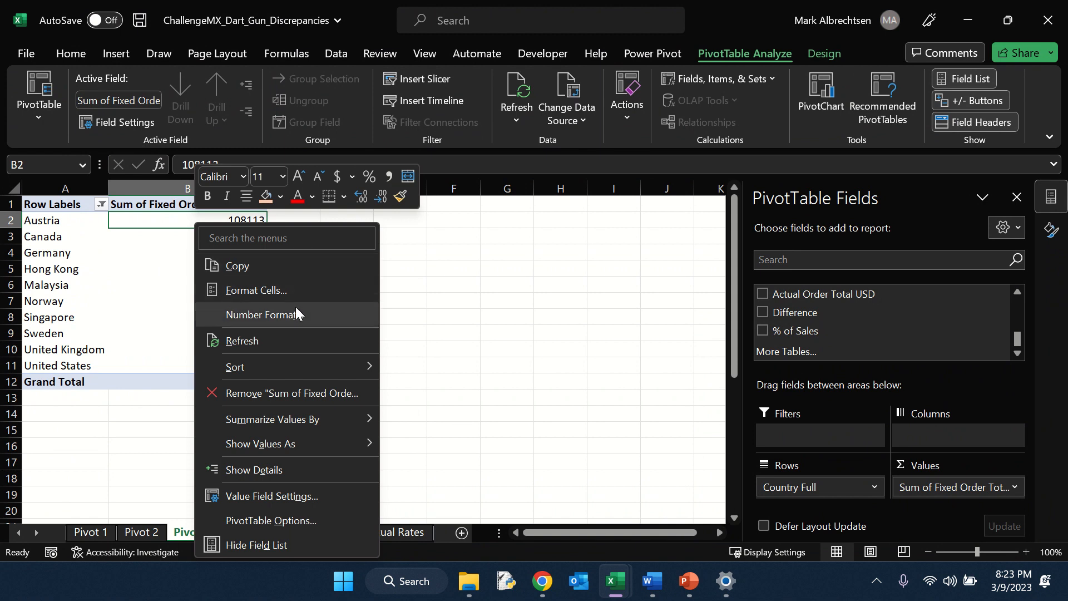
pyautogui.moveTo(298, 370)
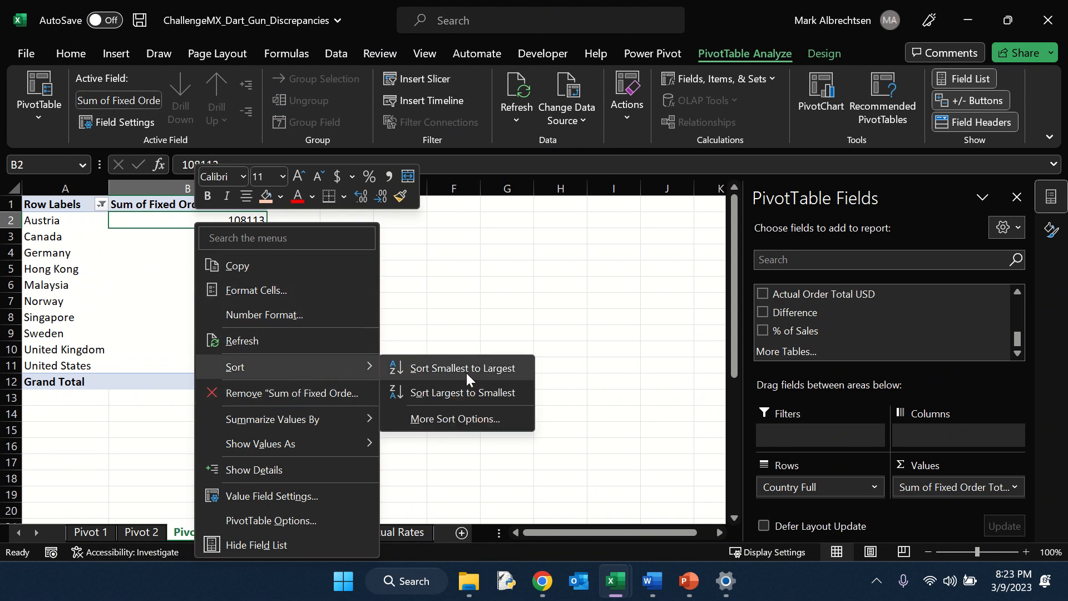
pyautogui.click(466, 392)
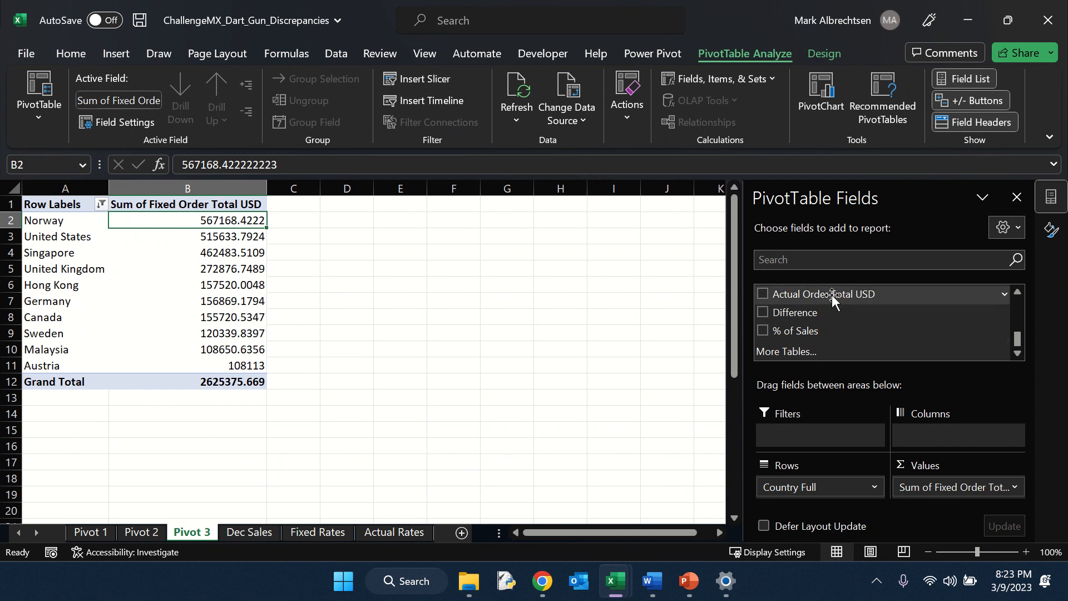
pyautogui.moveTo(832, 295); pyautogui.dragTo(950, 503)
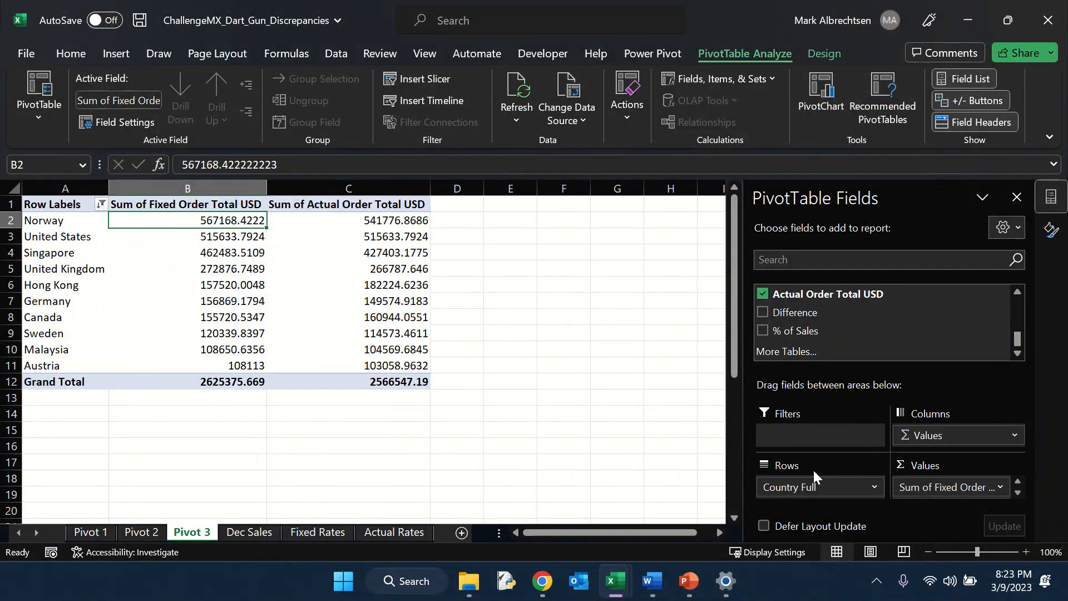
# Step: Format the Sum of Fixed Order Total USD values as currency
pyautogui.rightClick(194, 264)
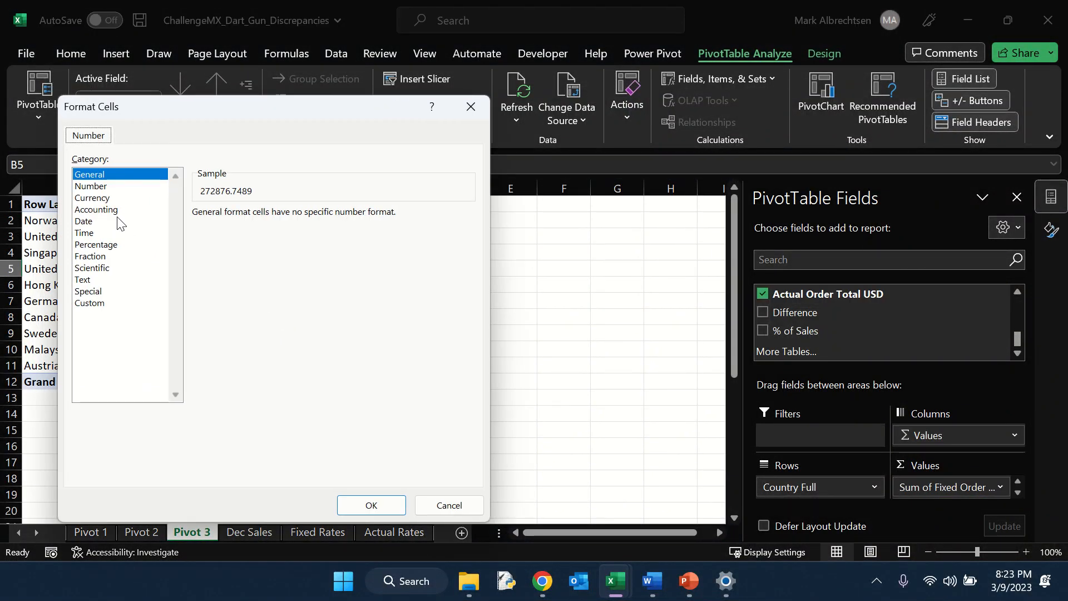
pyautogui.click(111, 199)
pyautogui.click(376, 513)
# Step: Format the Sum of Actual Order Total USD values in the pivot table as currency
pyautogui.rightClick(356, 313)
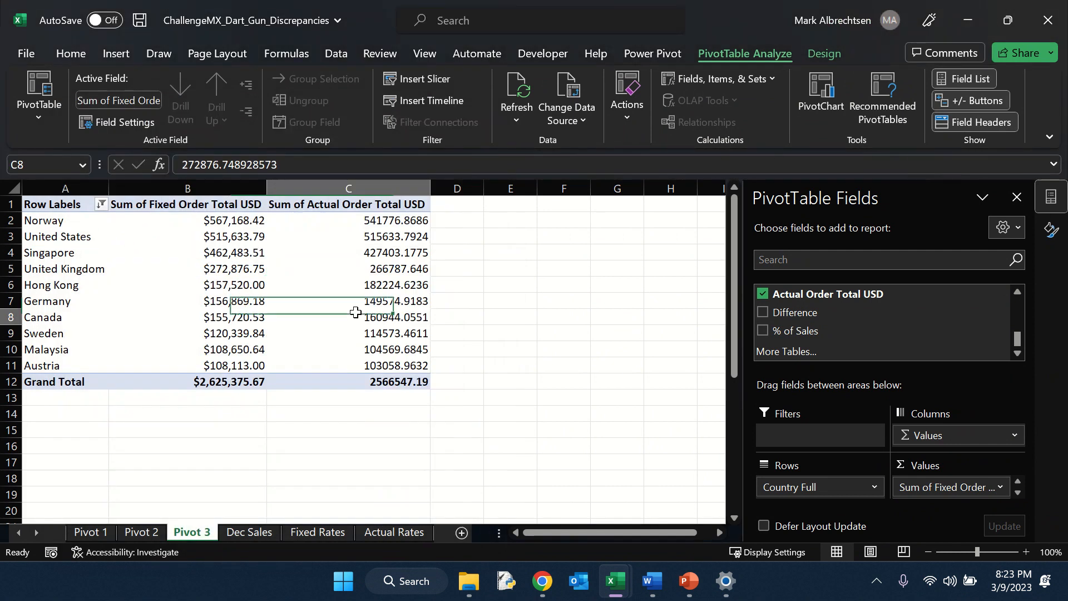
pyautogui.click(388, 317)
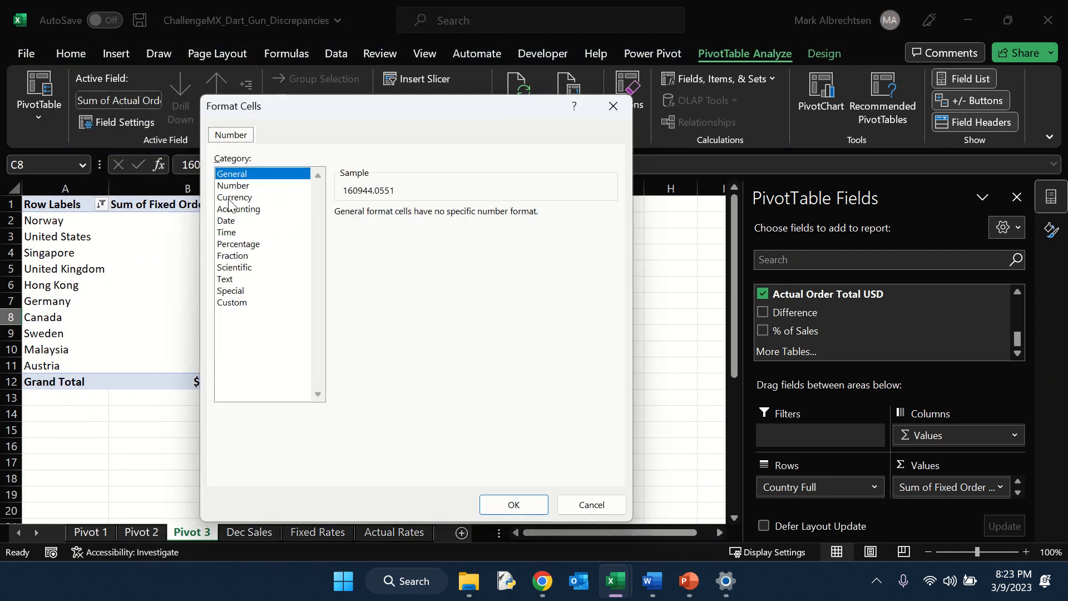
pyautogui.click(234, 197)
pyautogui.click(513, 505)
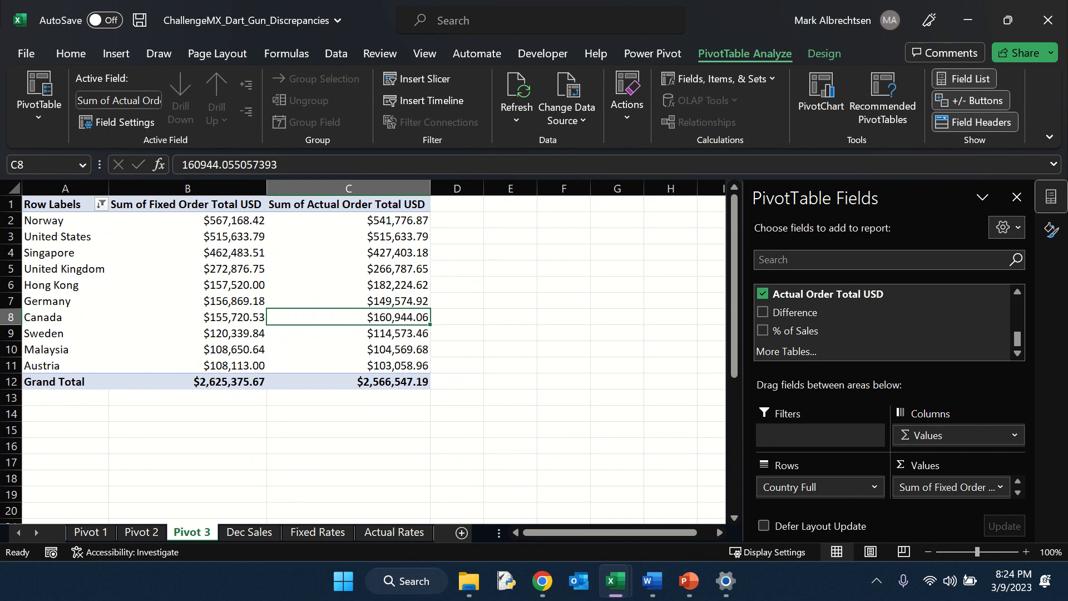
# Step: Insert a clustered column PivotChart comparing fixed and actual order totals by country
pyautogui.moveTo(208, 220); pyautogui.dragTo(222, 367)
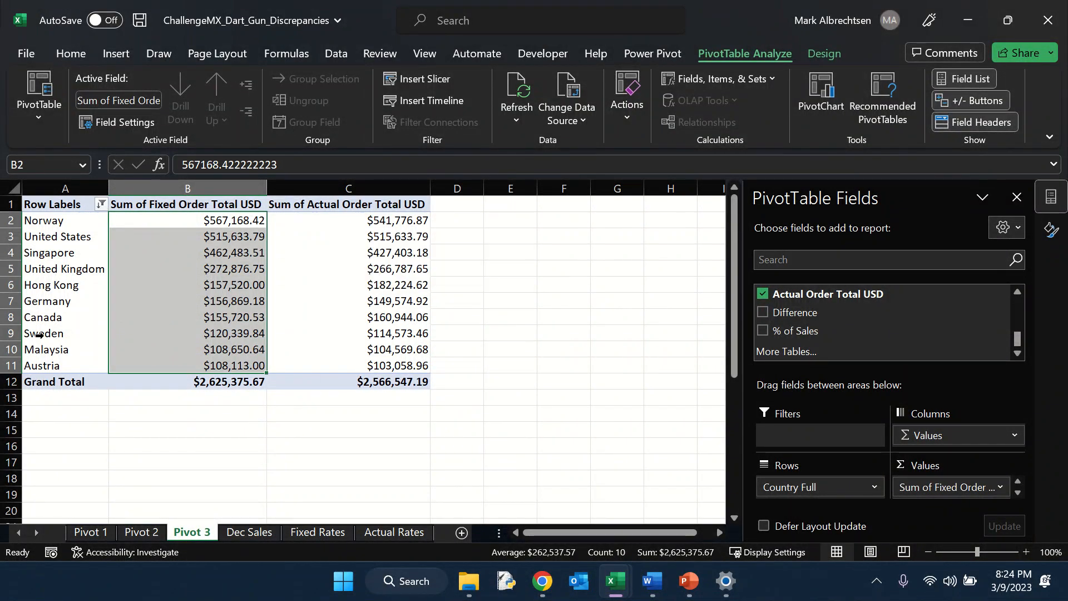
pyautogui.moveTo(359, 221); pyautogui.dragTo(359, 365)
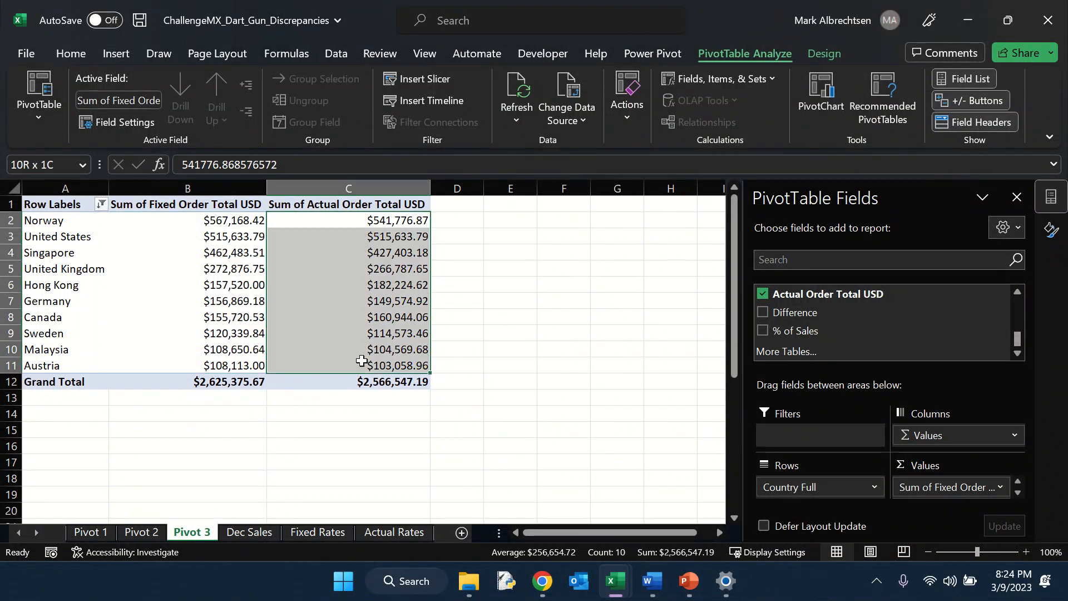
pyautogui.click(236, 221)
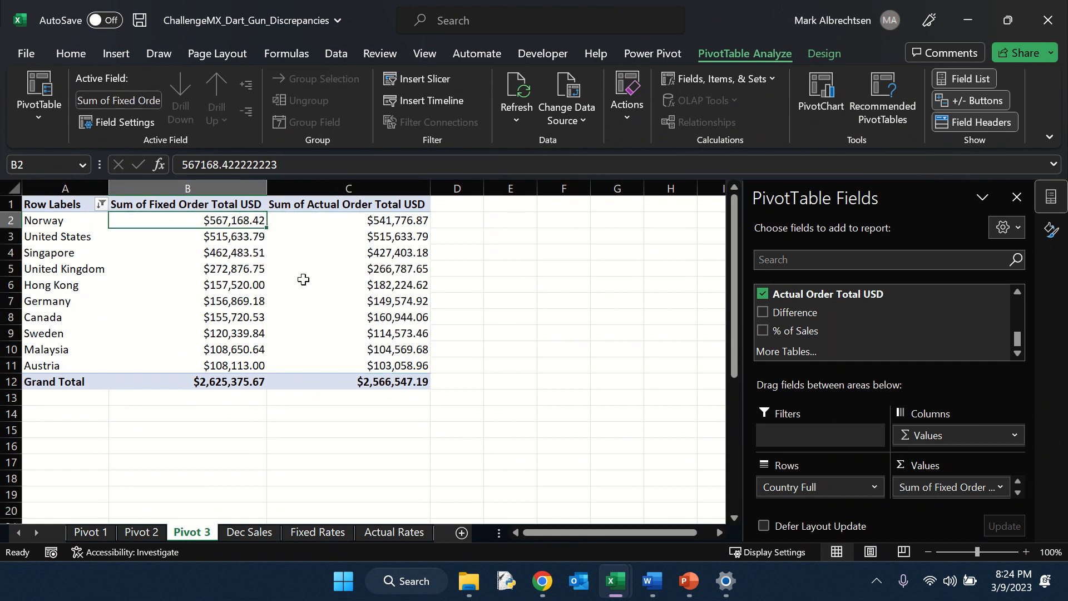
pyautogui.moveTo(313, 306)
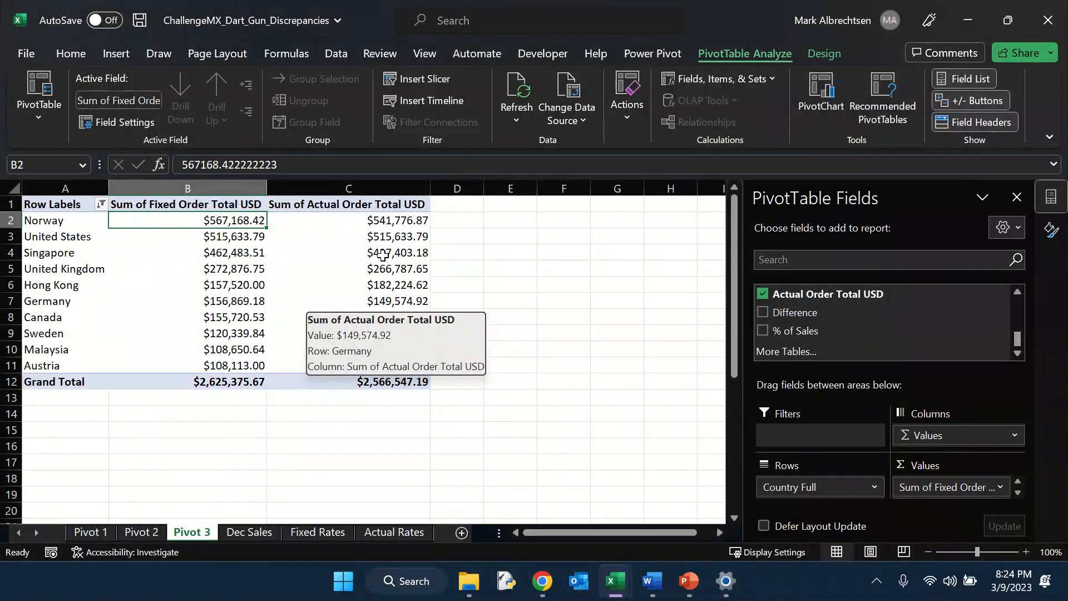
pyautogui.click(116, 55)
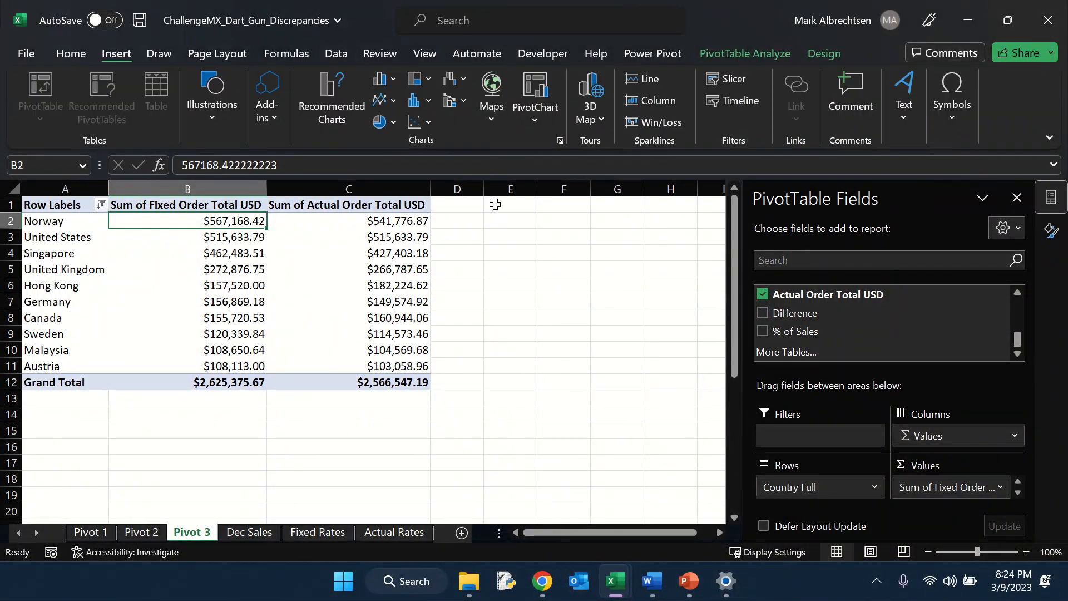
pyautogui.click(535, 94)
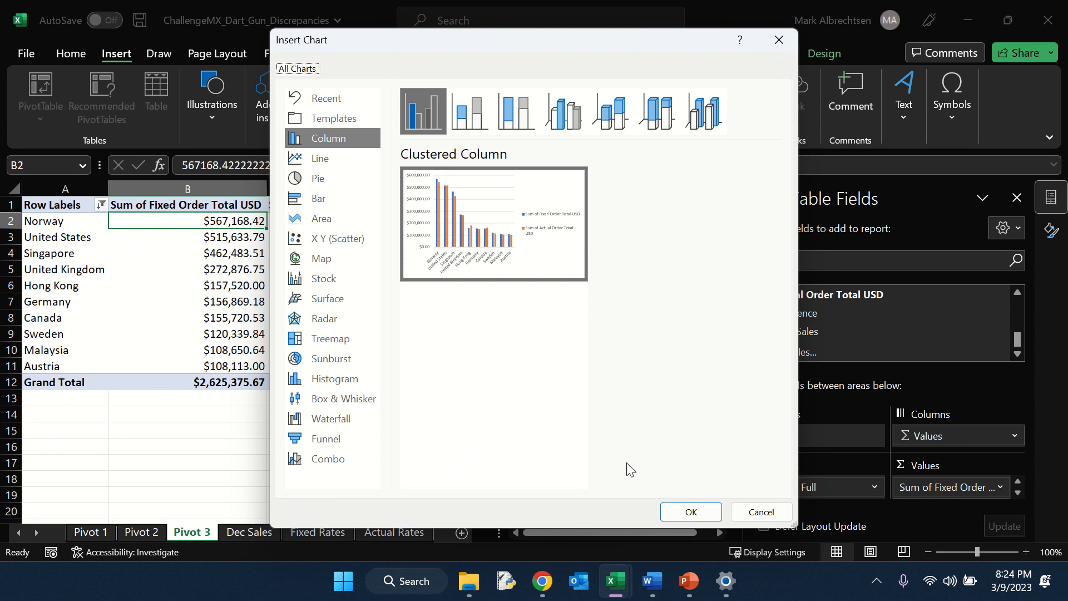
pyautogui.click(682, 510)
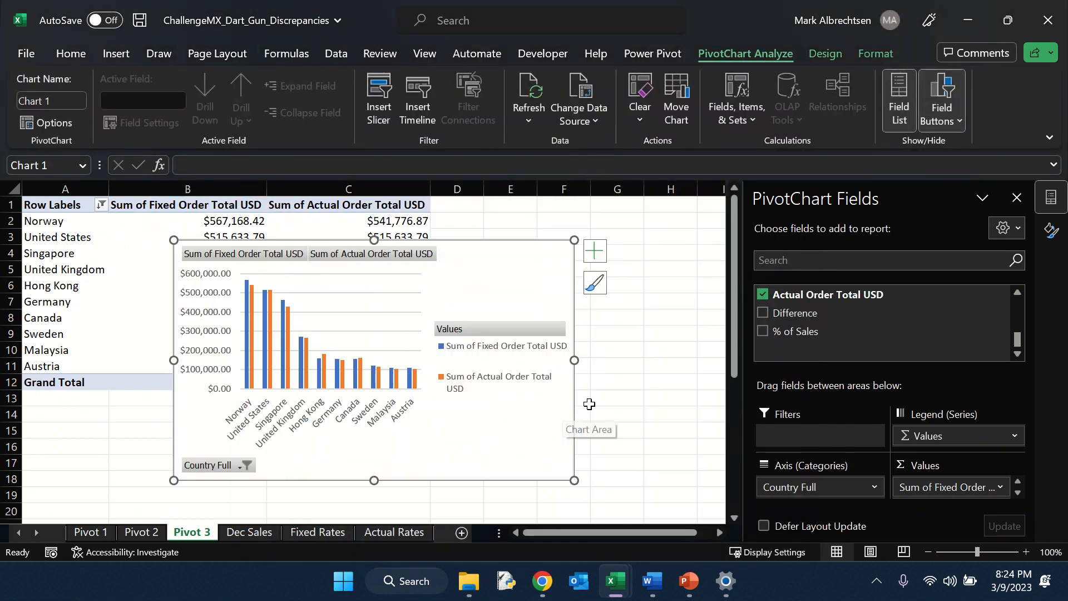
# Step: Move the PivotChart below the pivot table and enlarge it
pyautogui.scroll(-1, 641, 409)
pyautogui.scroll(1, 640, 410)
pyautogui.moveTo(477, 267); pyautogui.dragTo(336, 418)
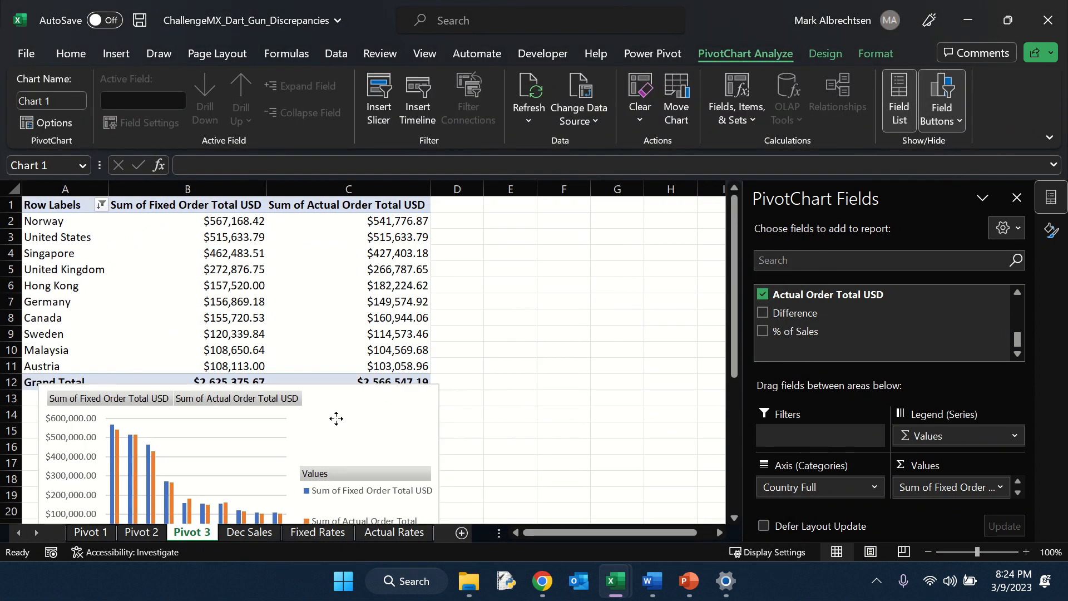
pyautogui.scroll(-3, 405, 339)
pyautogui.scroll(-1, 406, 339)
pyautogui.moveTo(355, 261)
pyautogui.mouseDown()
pyautogui.moveTo(374, 281)
pyautogui.moveTo(353, 267)
pyautogui.mouseUp()
pyautogui.moveTo(437, 443); pyautogui.dragTo(661, 509)
pyautogui.scroll(2, 518, 478)
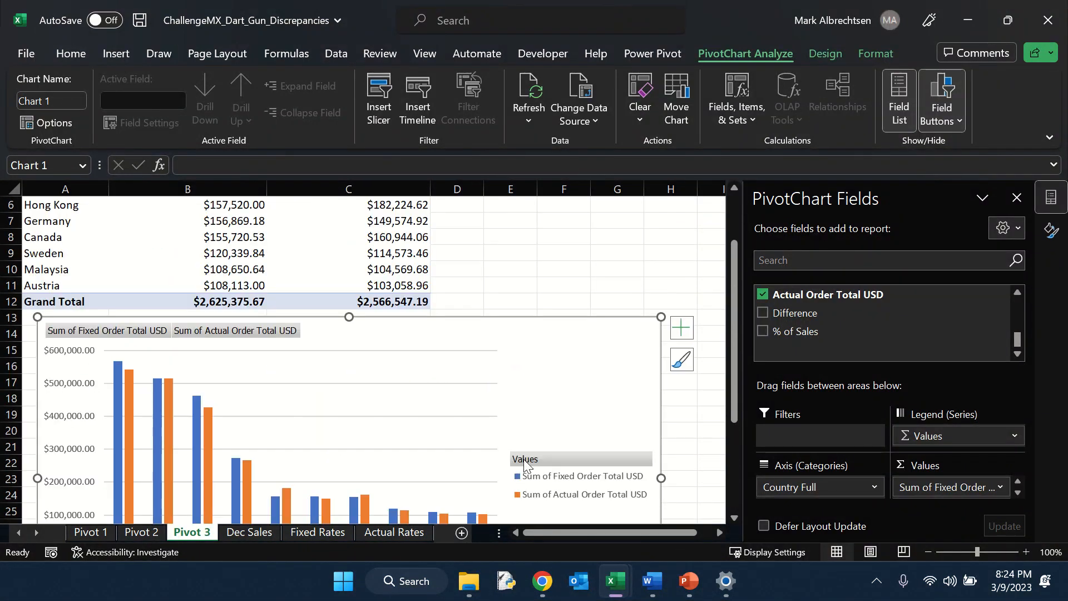
# Step: Compare fixed versus actual totals for Hong Kong, Germany and Canada in the table and chart
pyautogui.scroll(-2, 523, 440)
pyautogui.scroll(1, 523, 431)
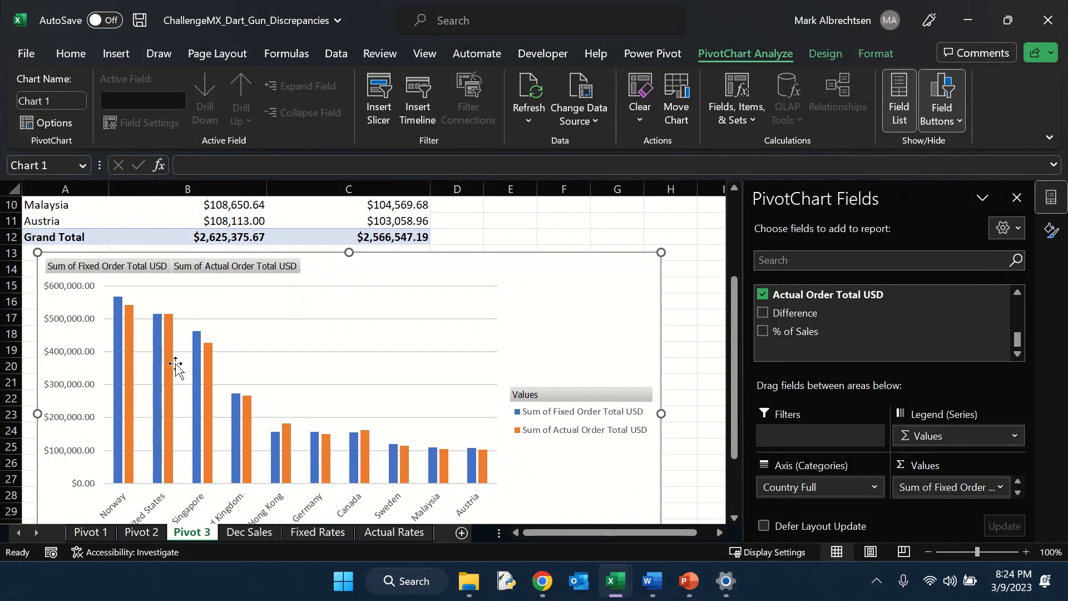
pyautogui.scroll(-1, 162, 389)
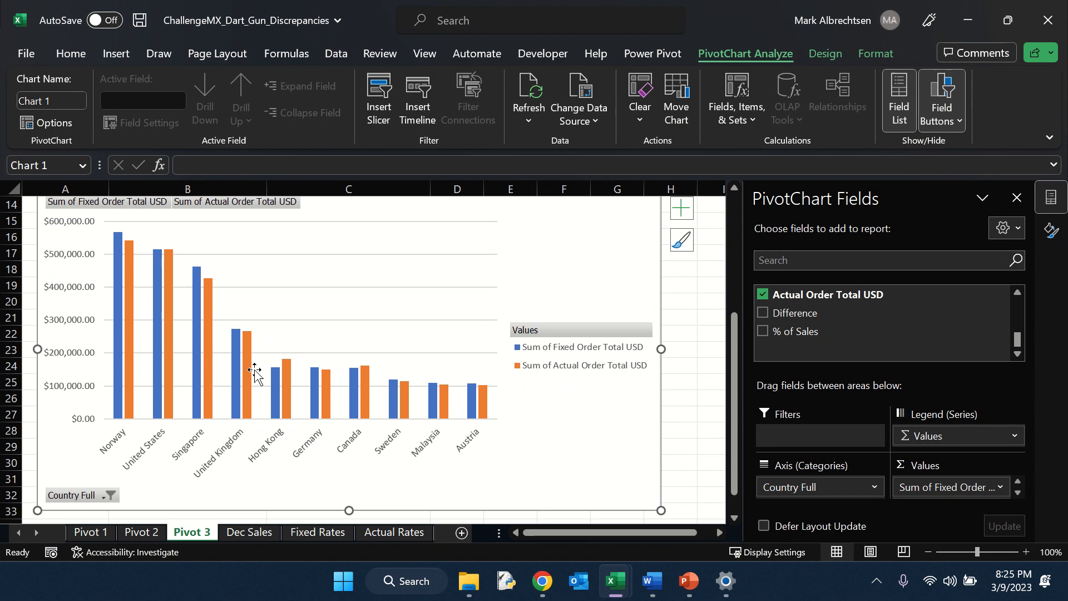
pyautogui.scroll(4, 312, 370)
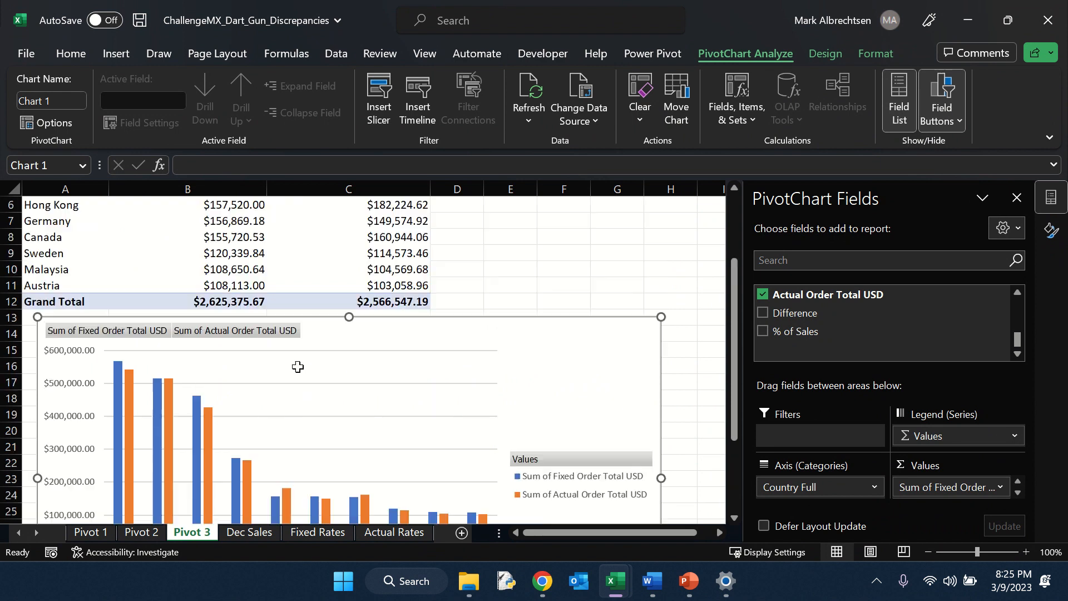
pyautogui.moveTo(234, 268); pyautogui.dragTo(236, 301)
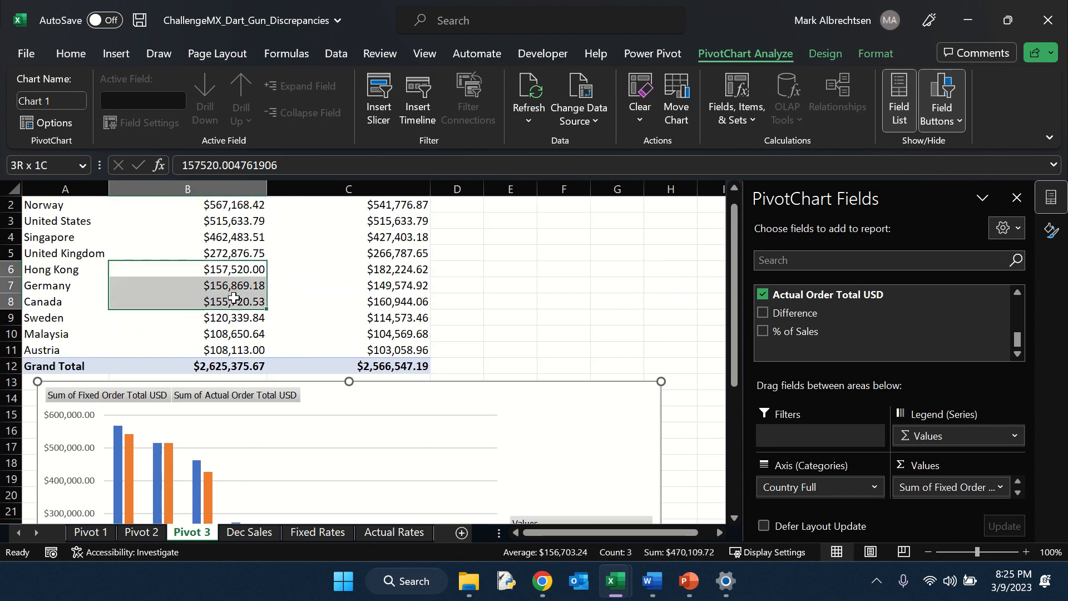
pyautogui.scroll(-3, 314, 310)
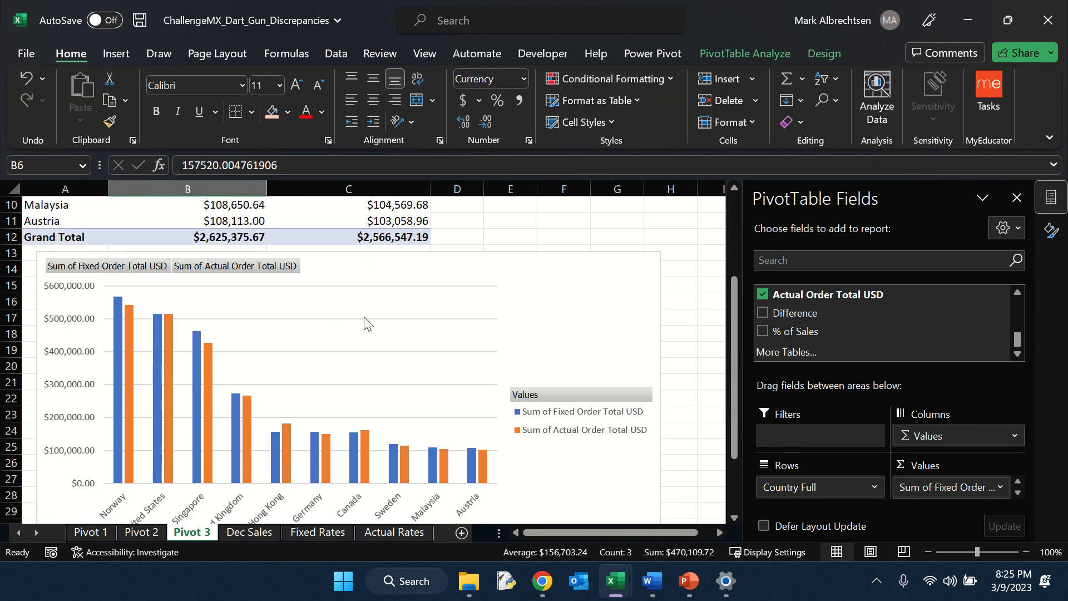
pyautogui.scroll(3, 492, 350)
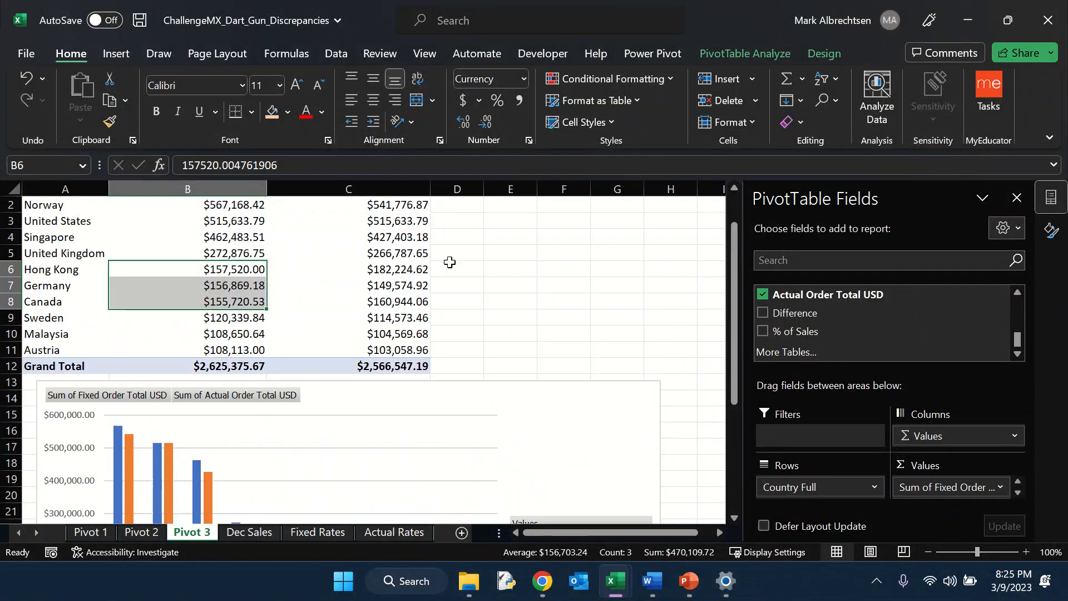
pyautogui.scroll(-4, 392, 233)
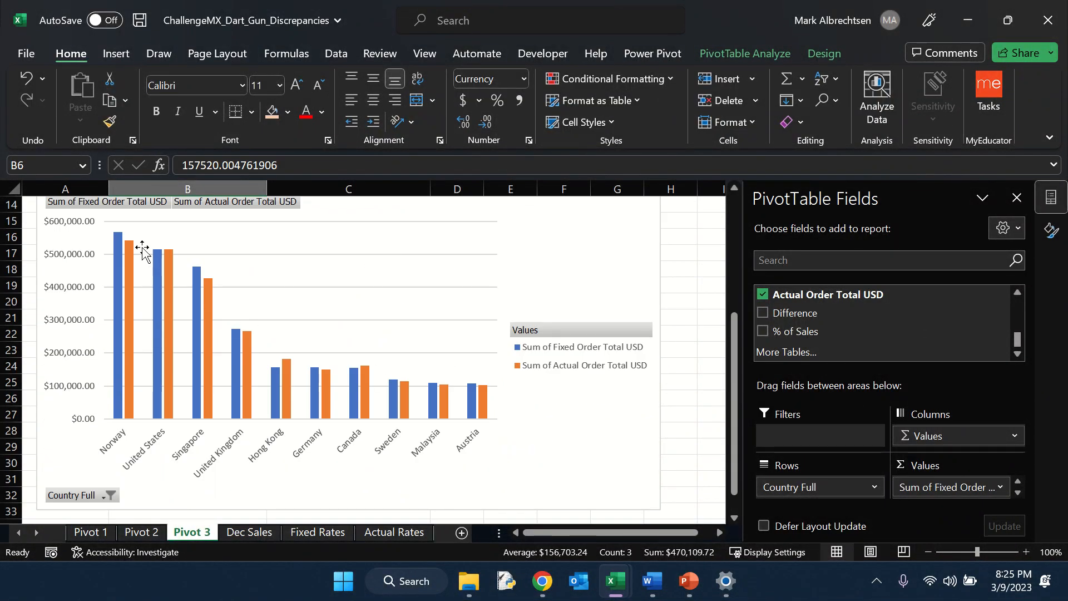
pyautogui.moveTo(128, 245)
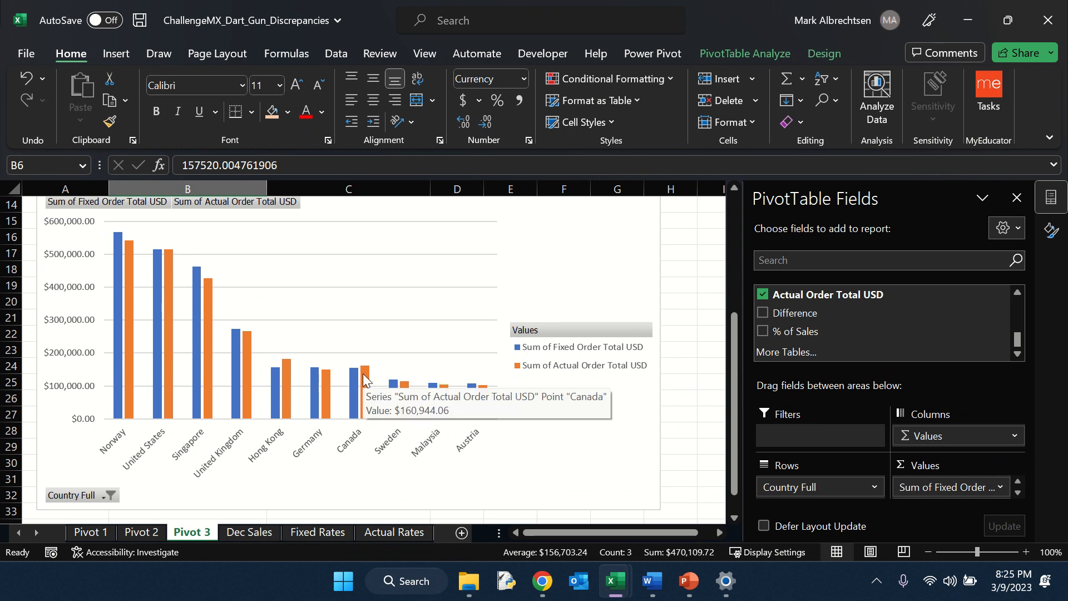
pyautogui.scroll(5, 362, 372)
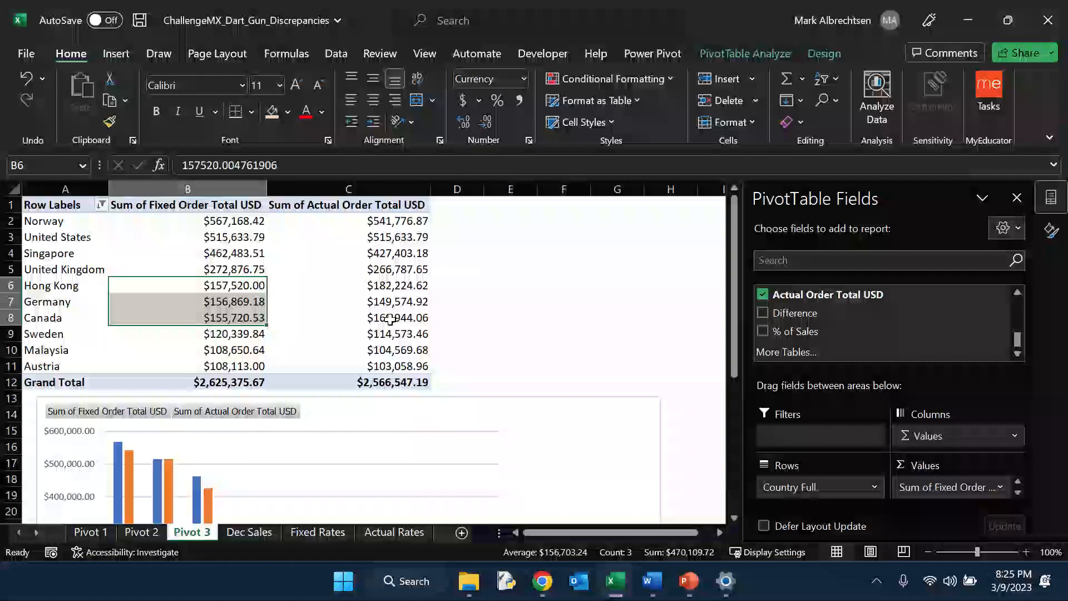
pyautogui.moveTo(376, 317); pyautogui.dragTo(384, 304)
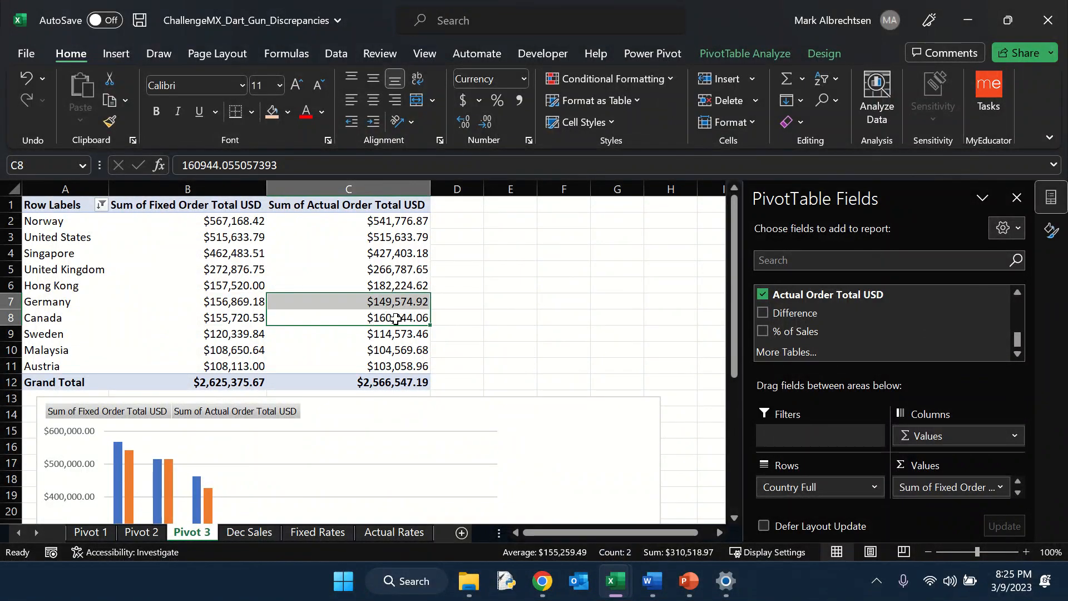
pyautogui.moveTo(381, 317)
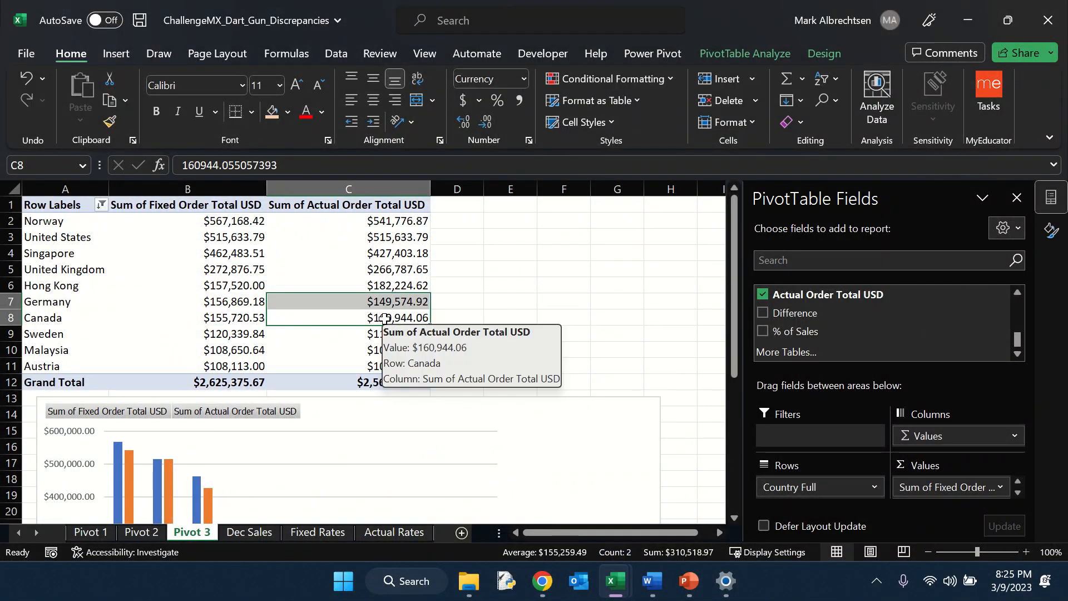
pyautogui.moveTo(368, 301)
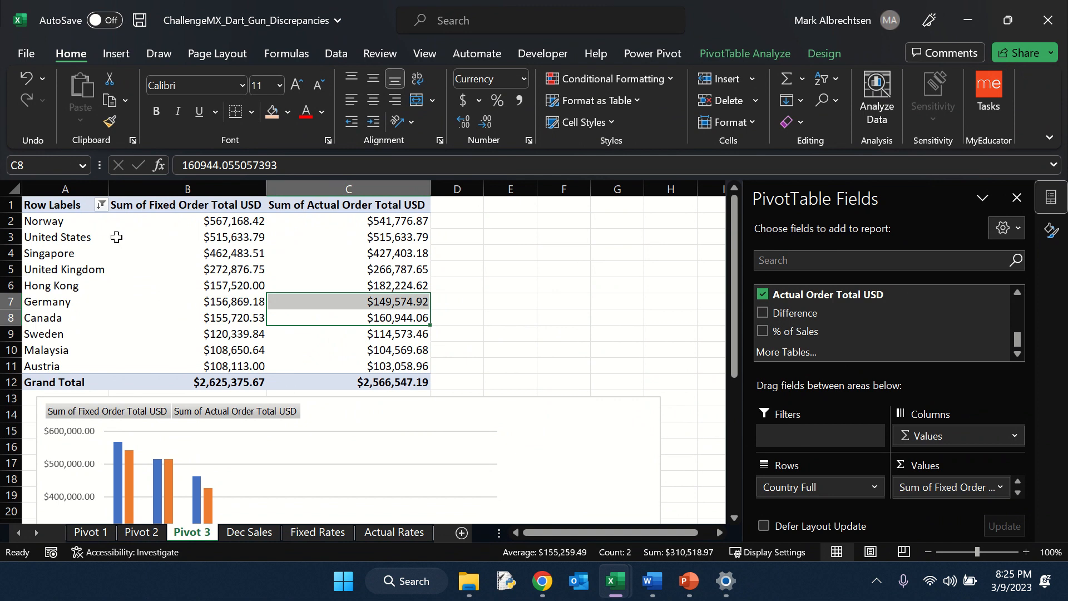
pyautogui.scroll(-4, 347, 318)
pyautogui.scroll(4, 345, 317)
pyautogui.scroll(-1, 340, 312)
pyautogui.scroll(-3, 339, 309)
pyautogui.scroll(4, 337, 310)
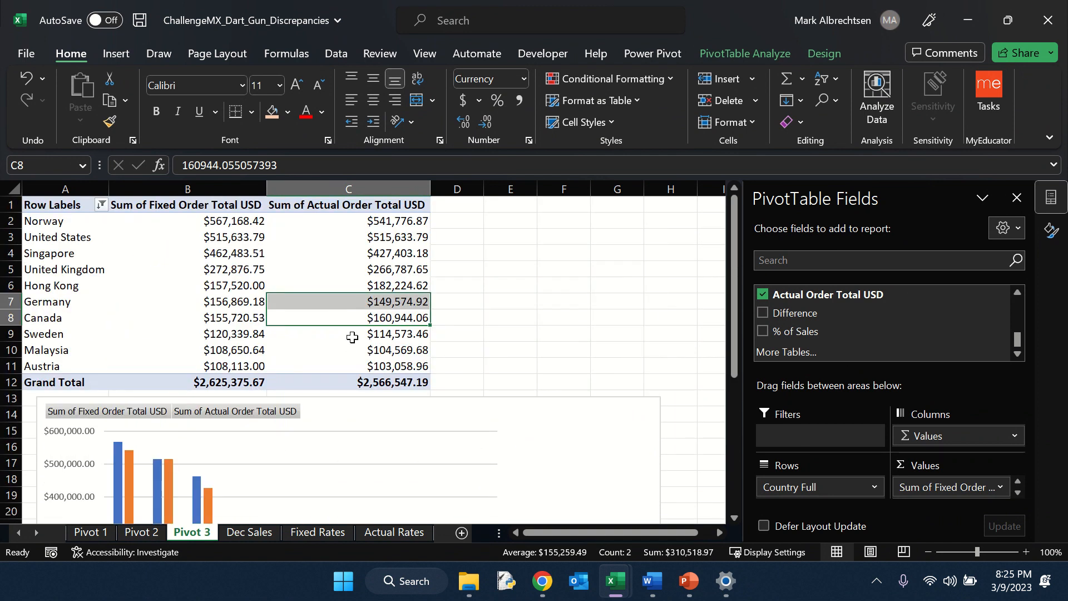